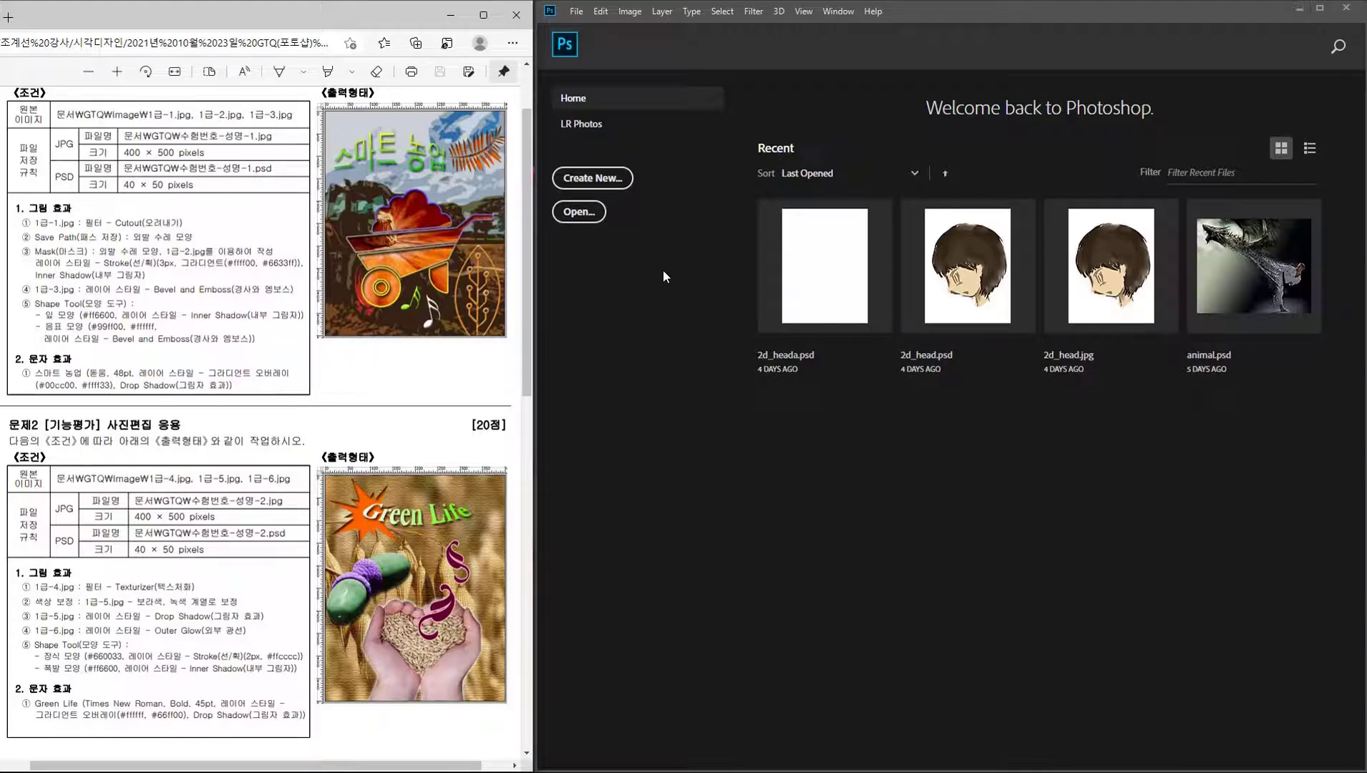
Bring up the New Document dialog with Ctrl+N and move it toward the centre.
left_click(576, 11)
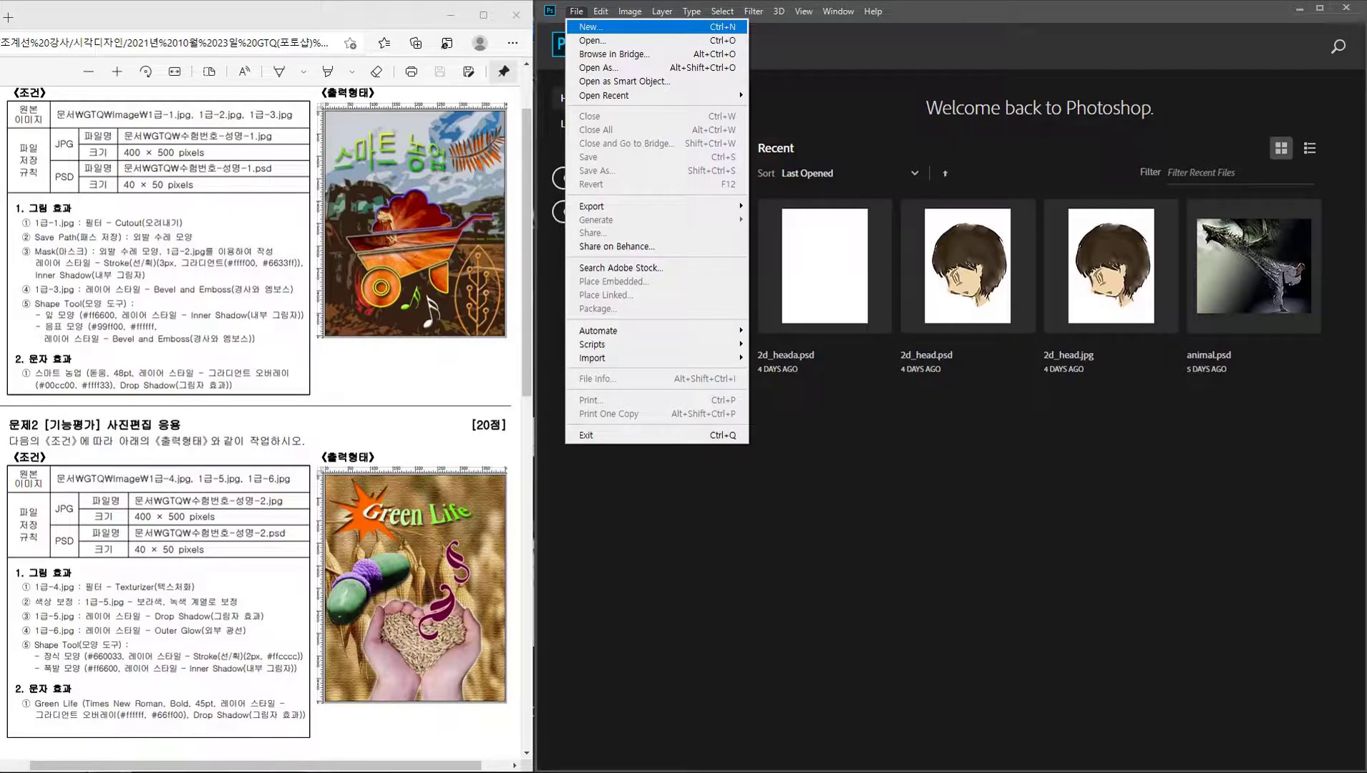
left_click(1193, 54)
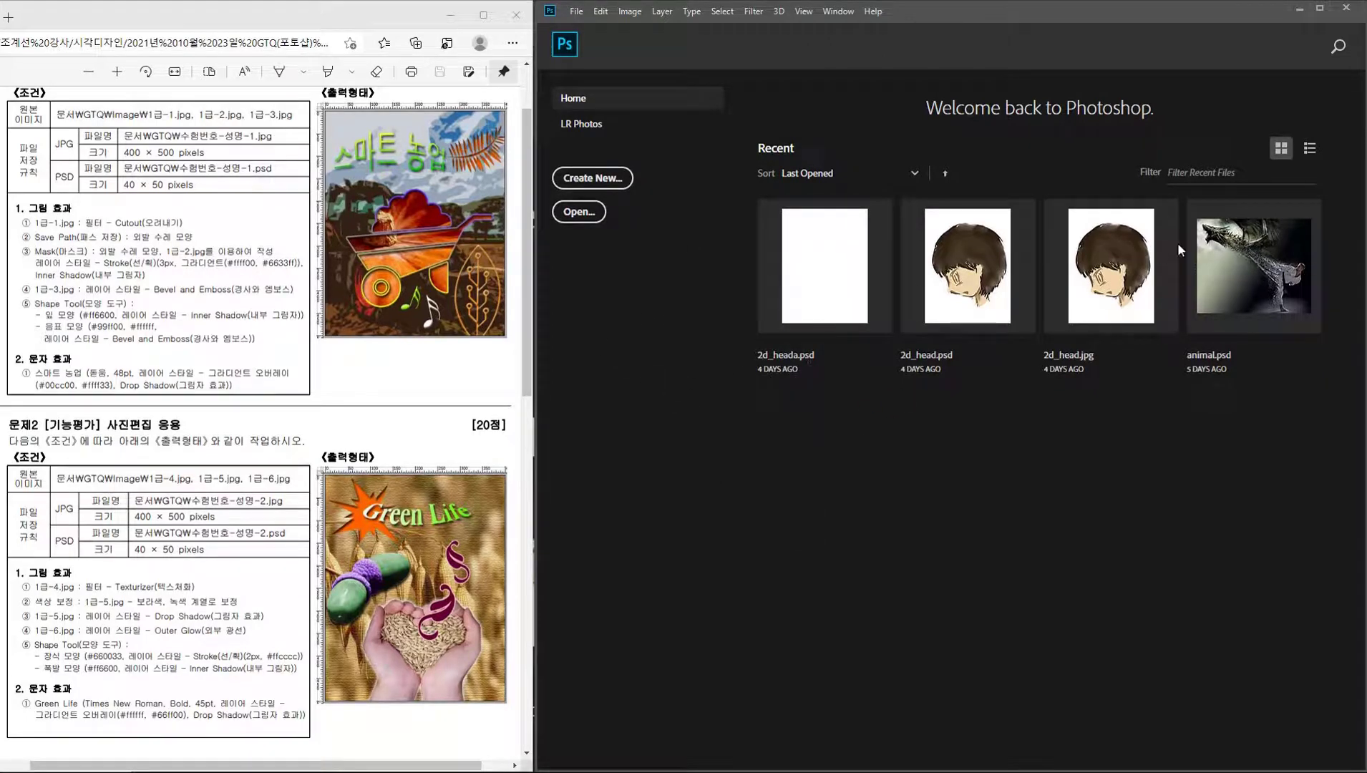
key("ctrl+n")
left_click_drag(221, 297, 744, 173)
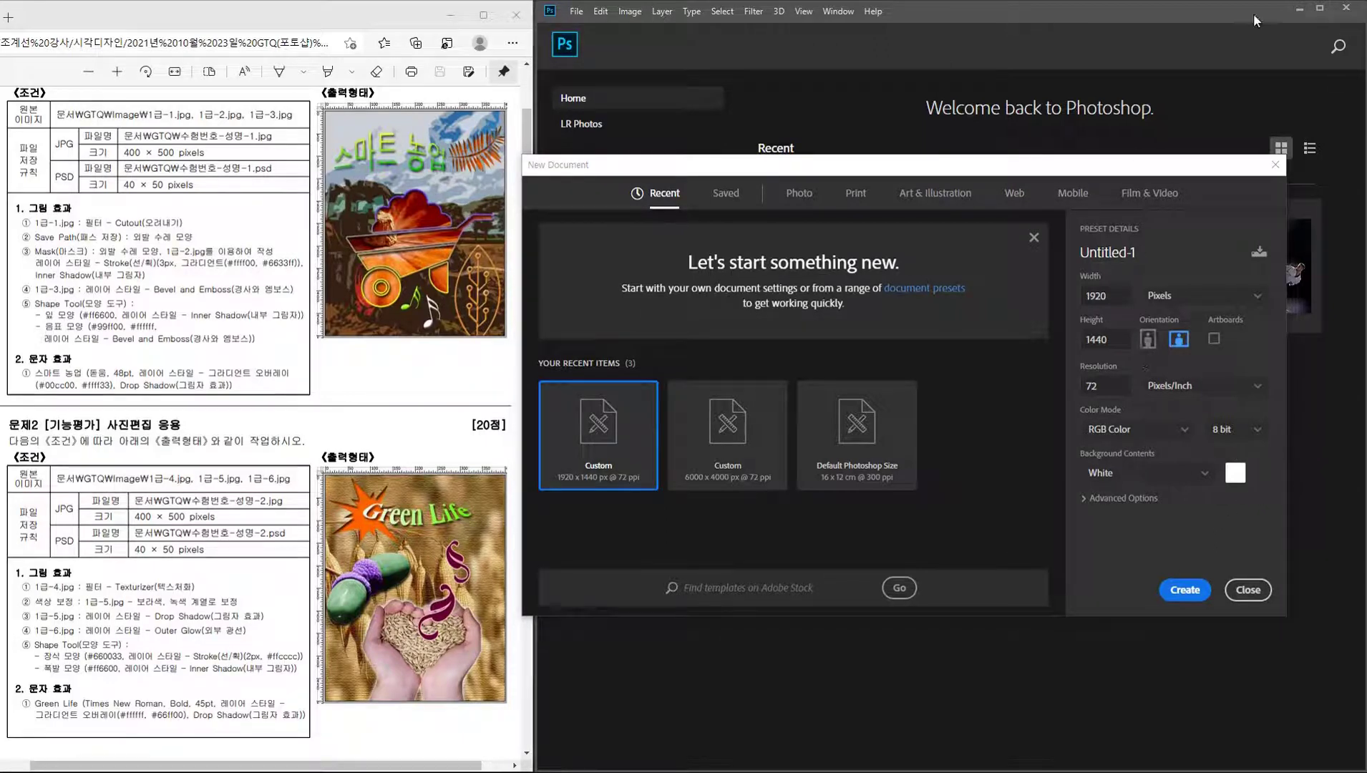
Name the document '0211213-CiGieS-1' and check the required 400×500 size in the exam PDF.
left_click(1116, 253)
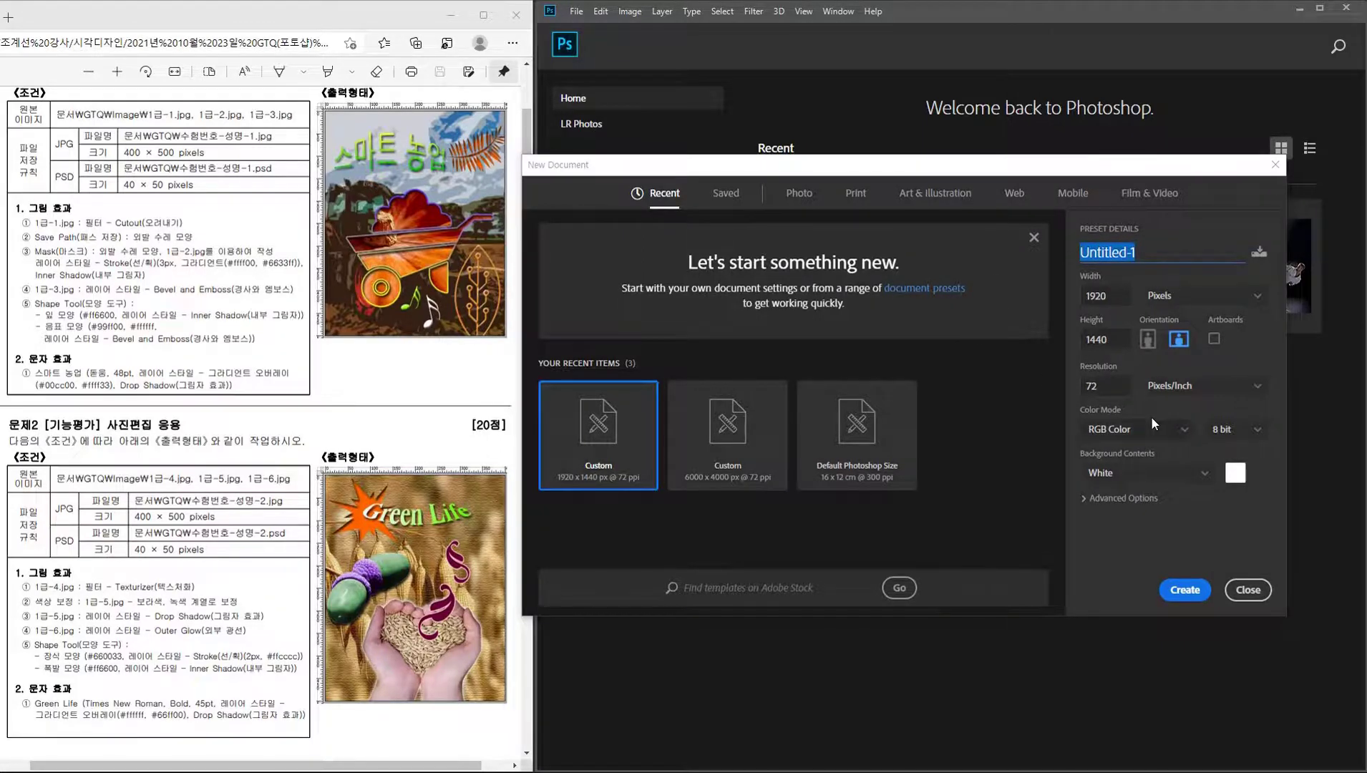
key("BackSpace")
type("2")
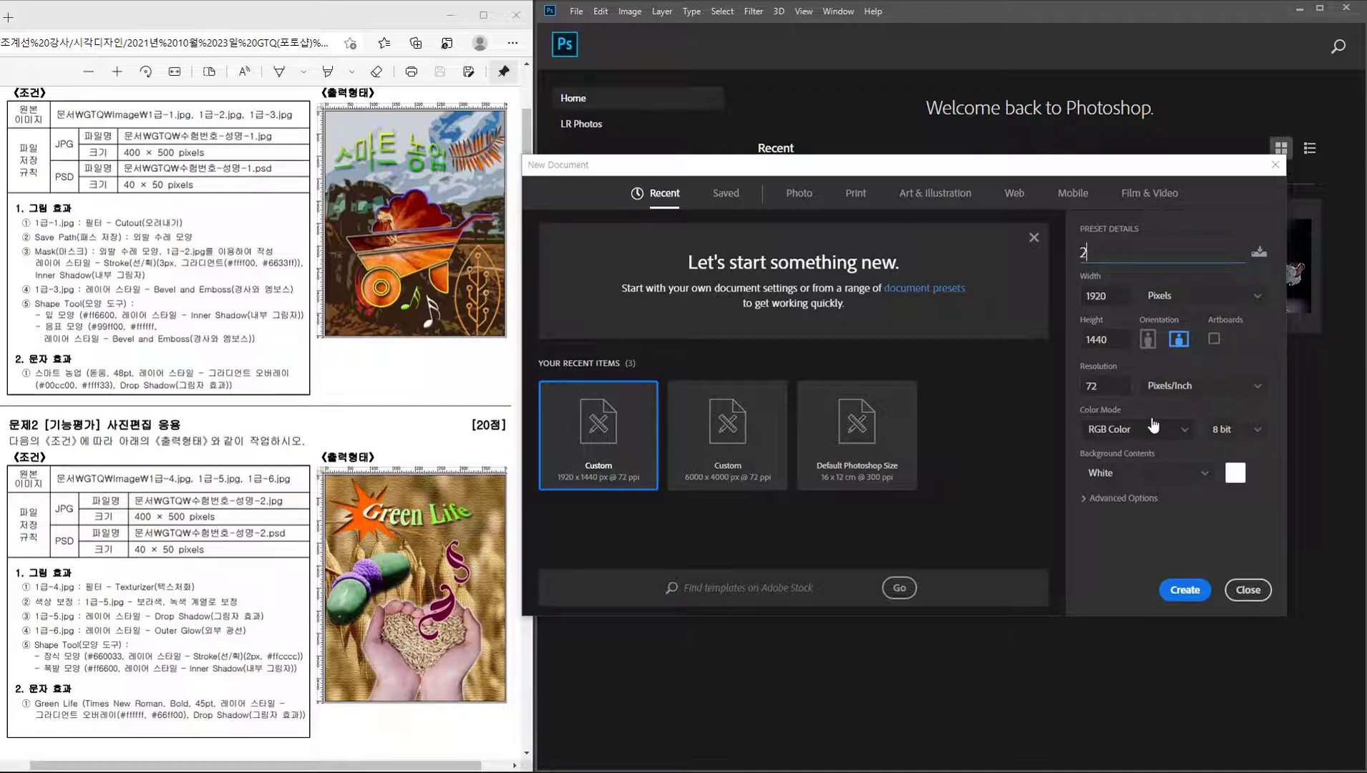
type("0211213")
type("-")
type("CiGi")
type("eS")
type("-")
type("1")
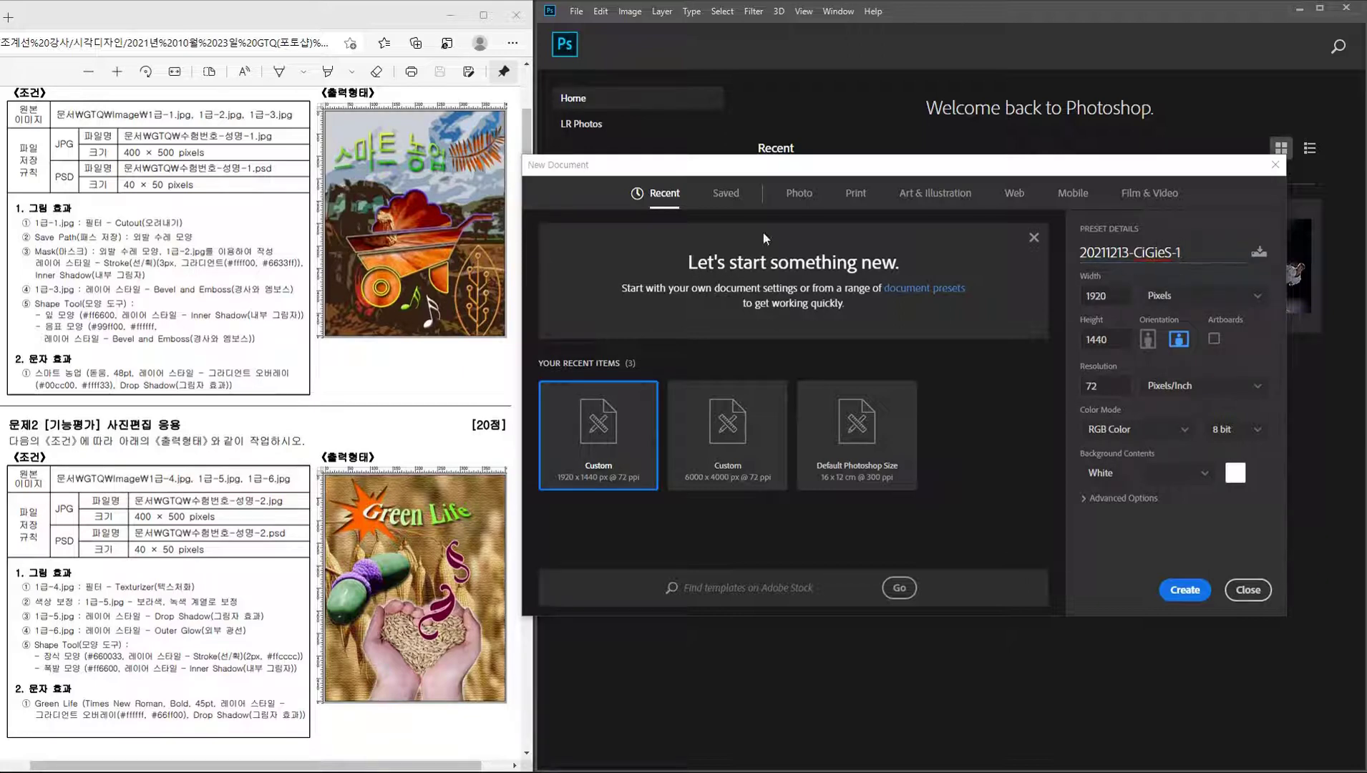
left_click(122, 152)
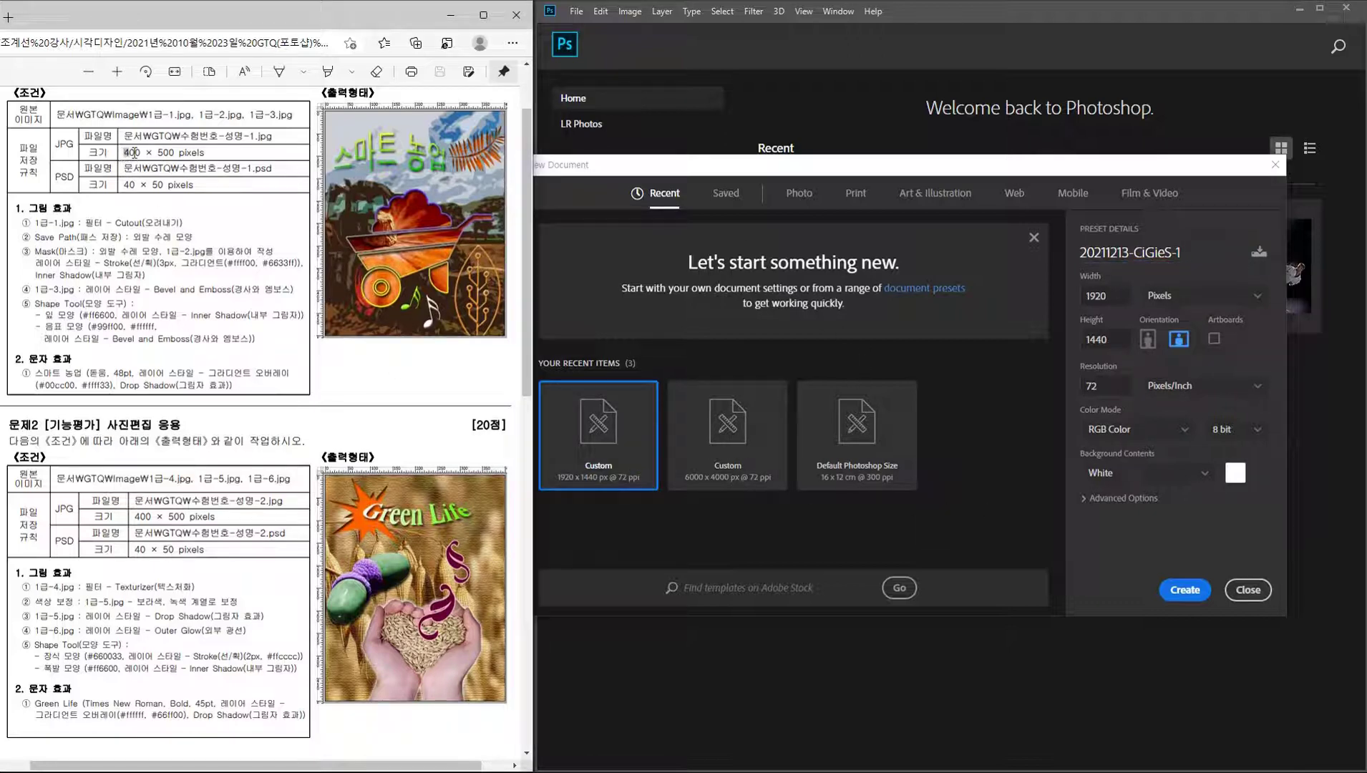
left_click_drag(121, 153, 214, 155)
left_click(202, 162)
left_click(899, 173)
Set the document width to 400 and height to 500 pixels.
left_click(1102, 295)
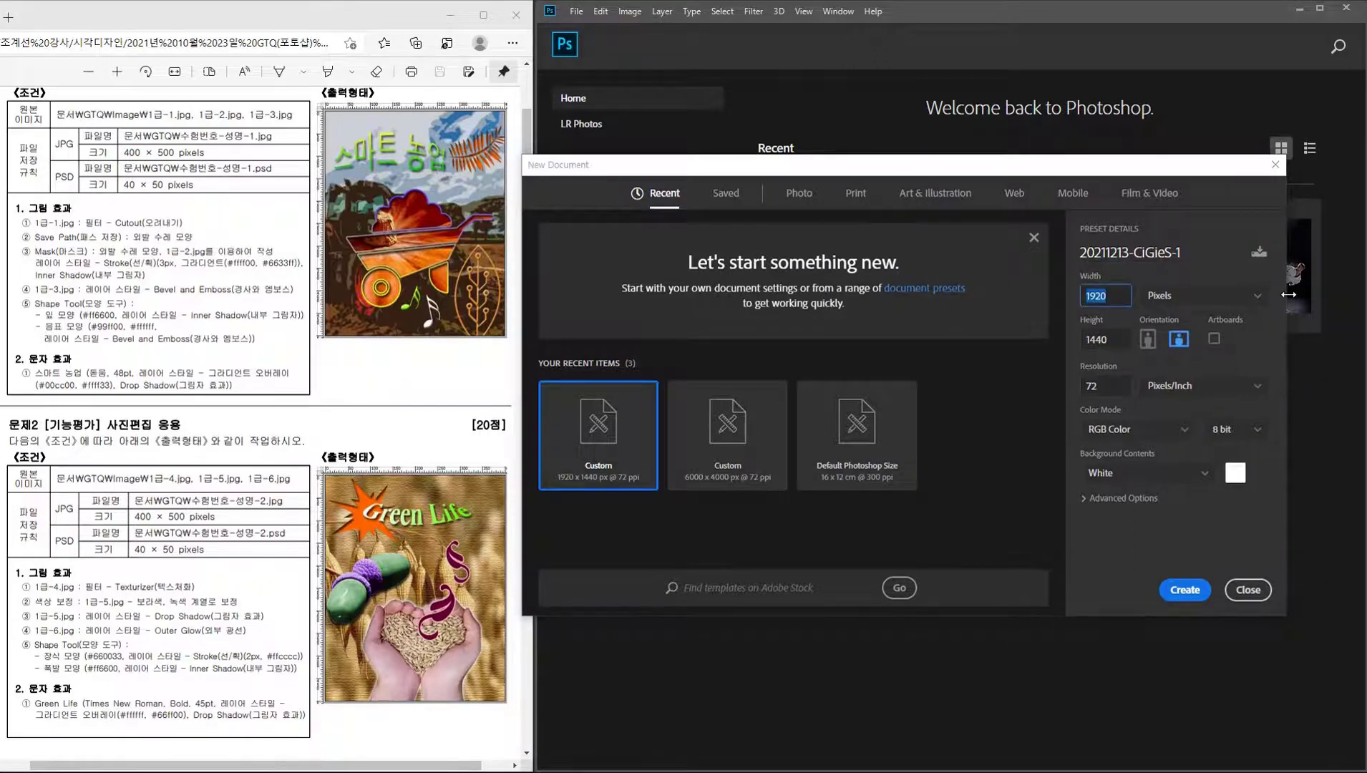
type("400")
key("Tab")
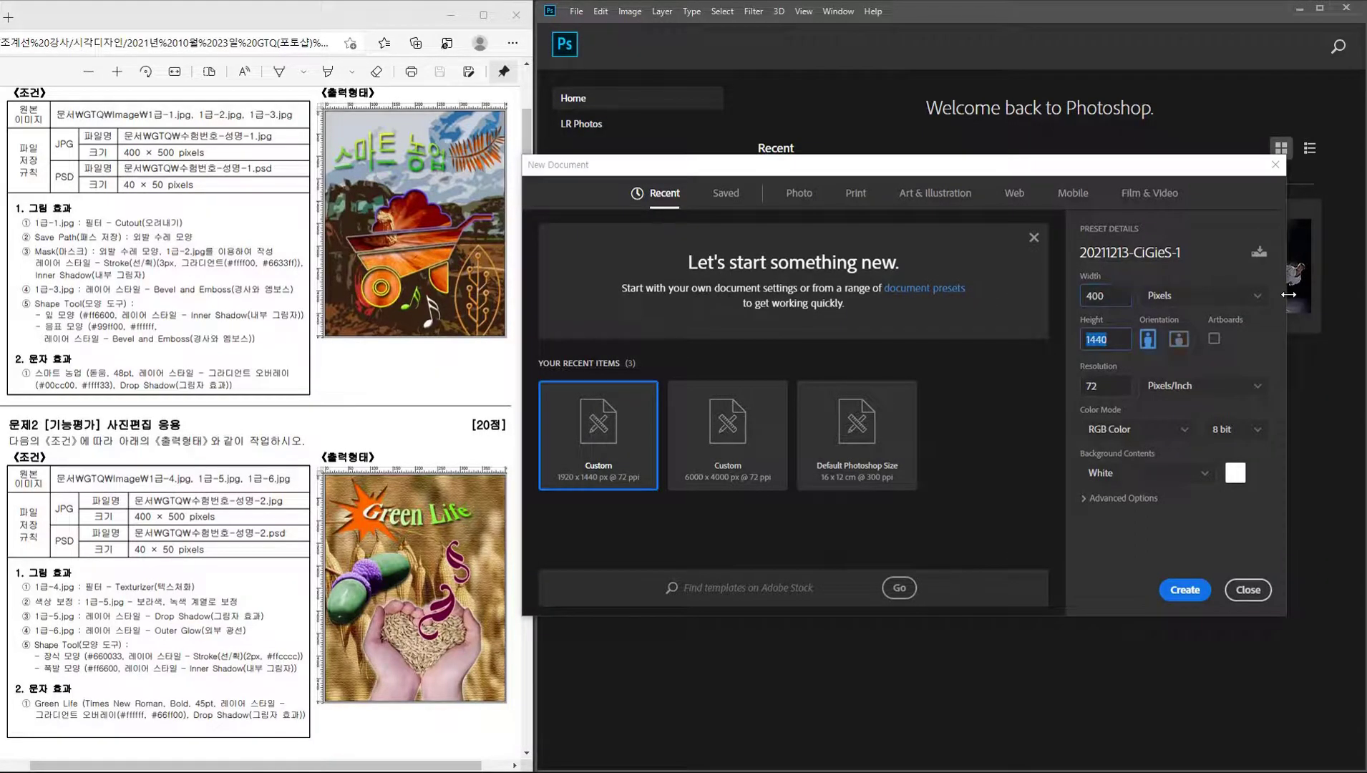
type("500")
key("Tab")
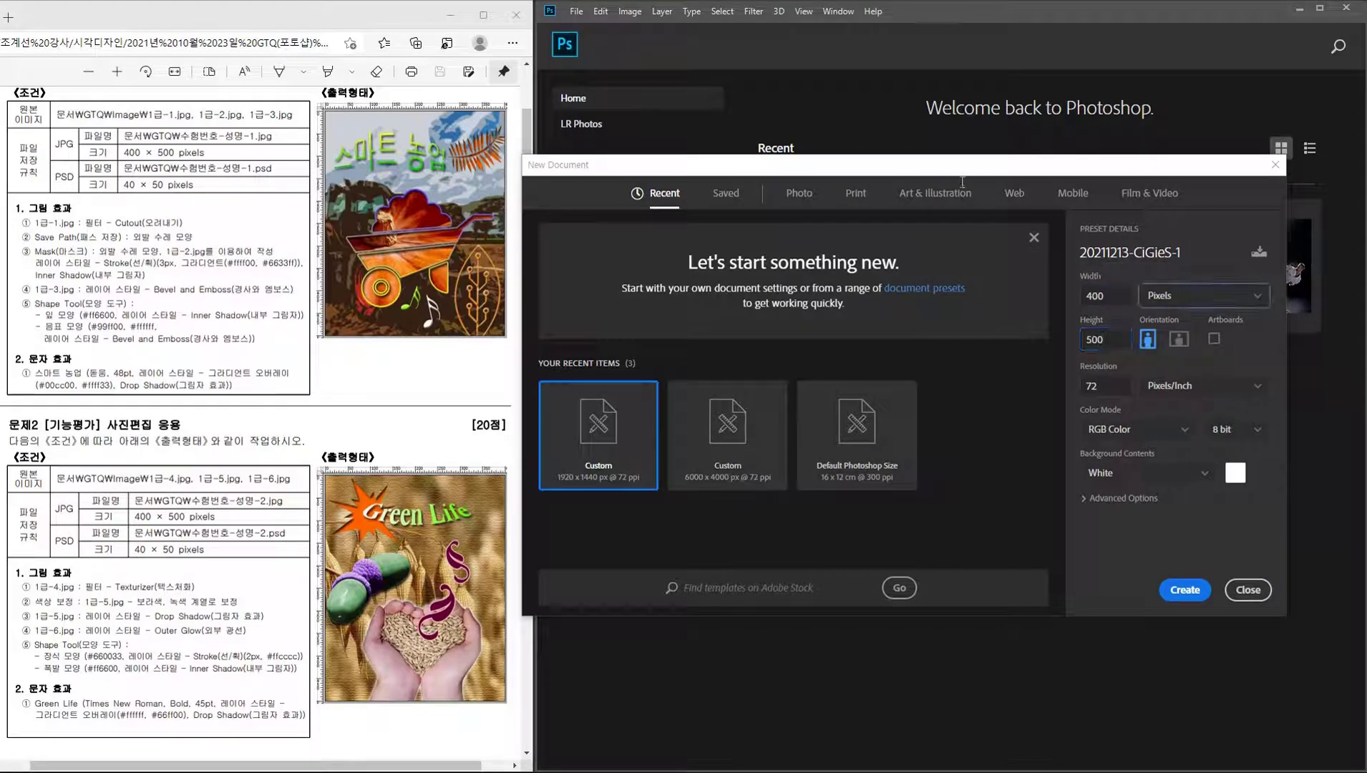
Keep 72 Pixels/Inch and RGB Color, then create the blank document.
left_click(1112, 387)
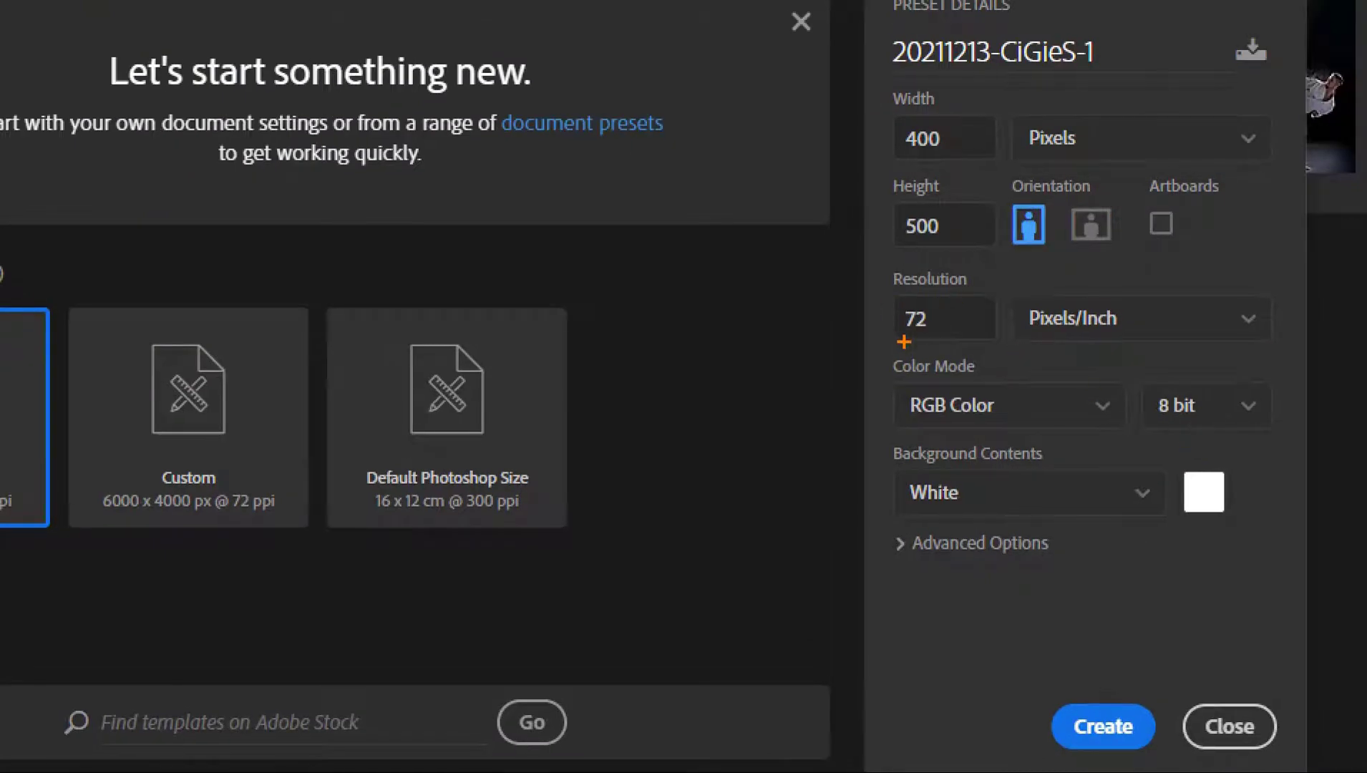
left_click_drag(873, 335, 1064, 335)
key("b")
left_click_drag(874, 430, 1151, 430)
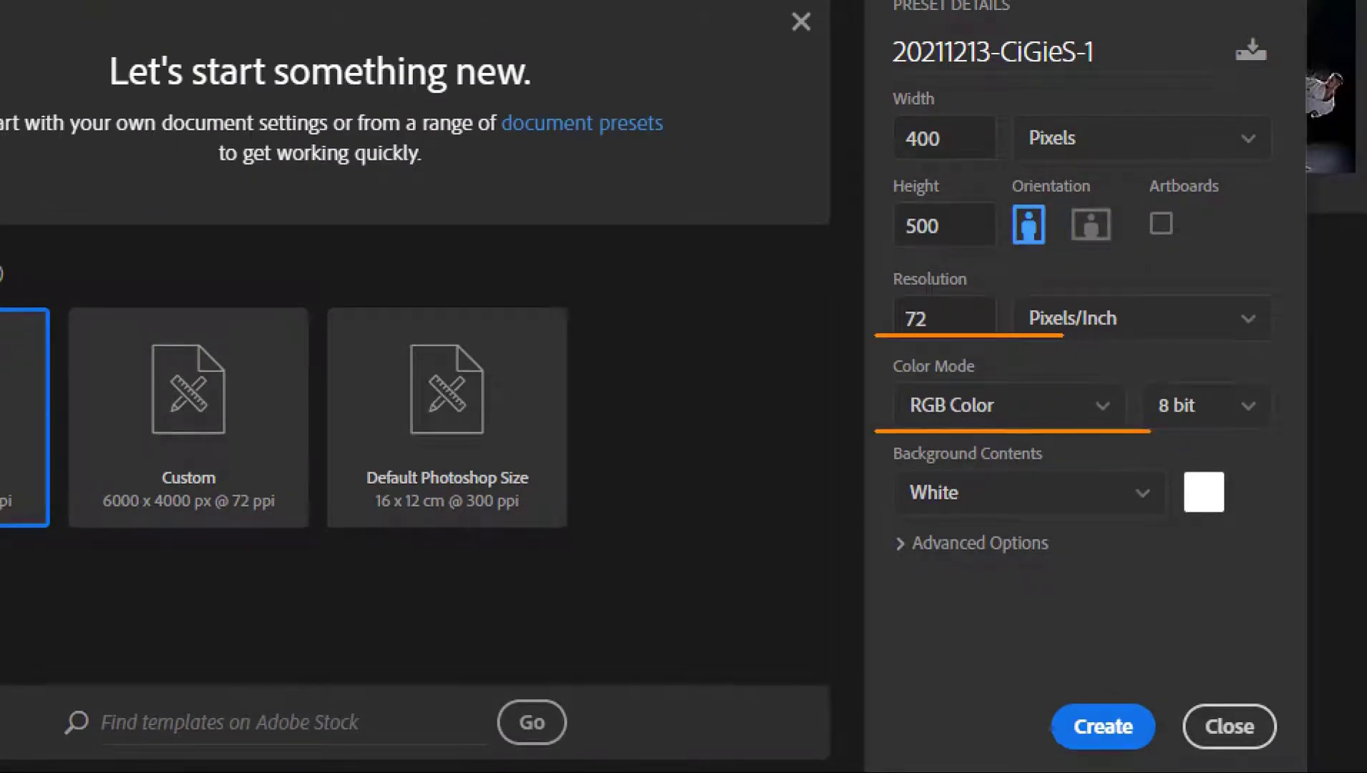
left_click_drag(977, 486, 937, 550)
left_click_drag(910, 467, 985, 572)
left_click_drag(1008, 684, 1162, 767)
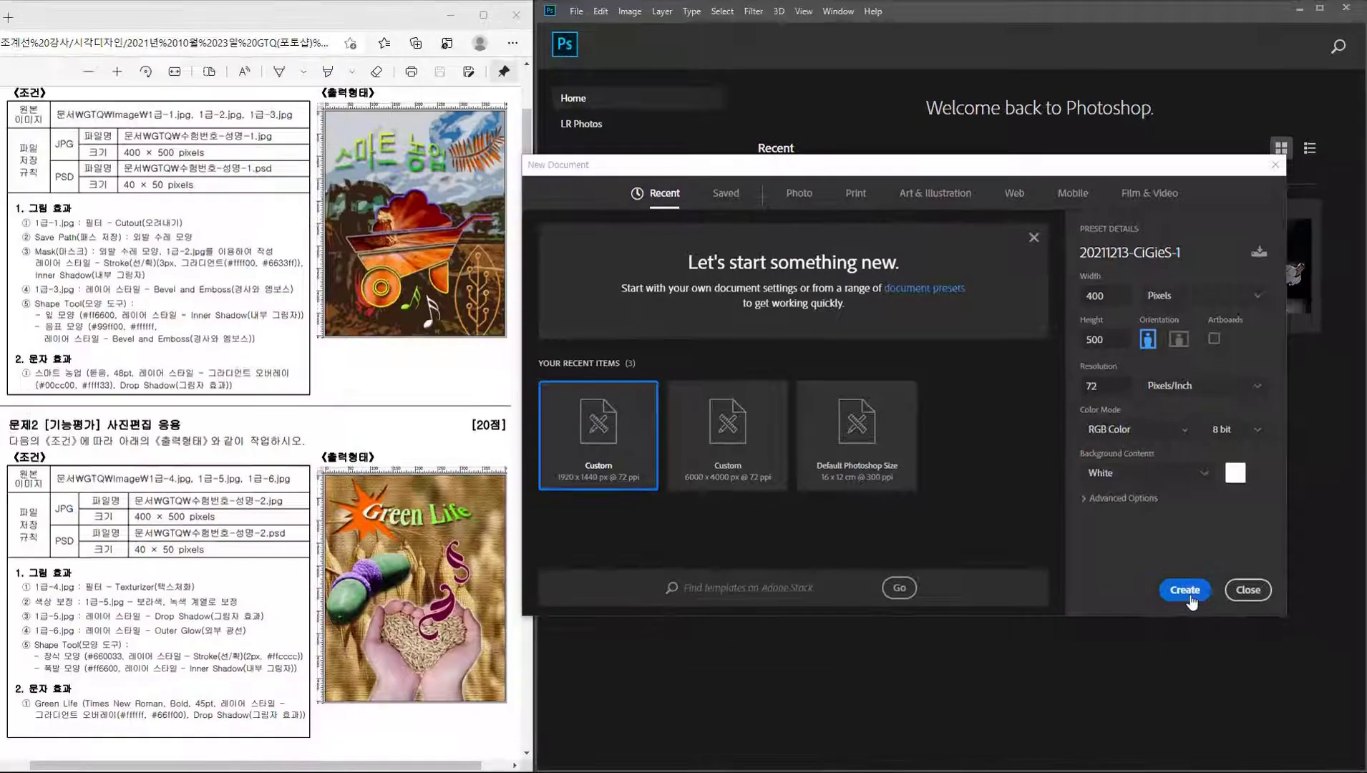
left_click(1185, 593)
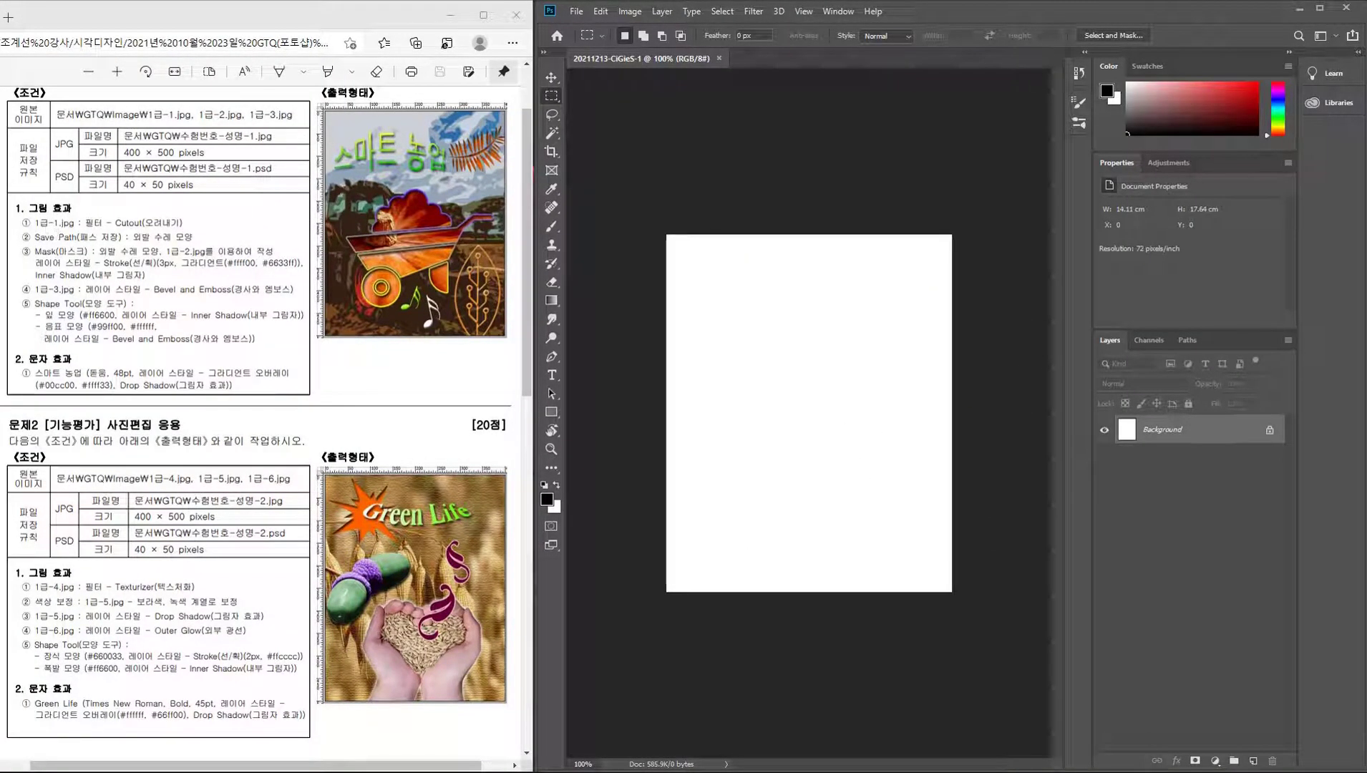
Go to the GP10-1A\소스파일 folder and preview 1급-1.jpg full size.
key("alt+Tab")
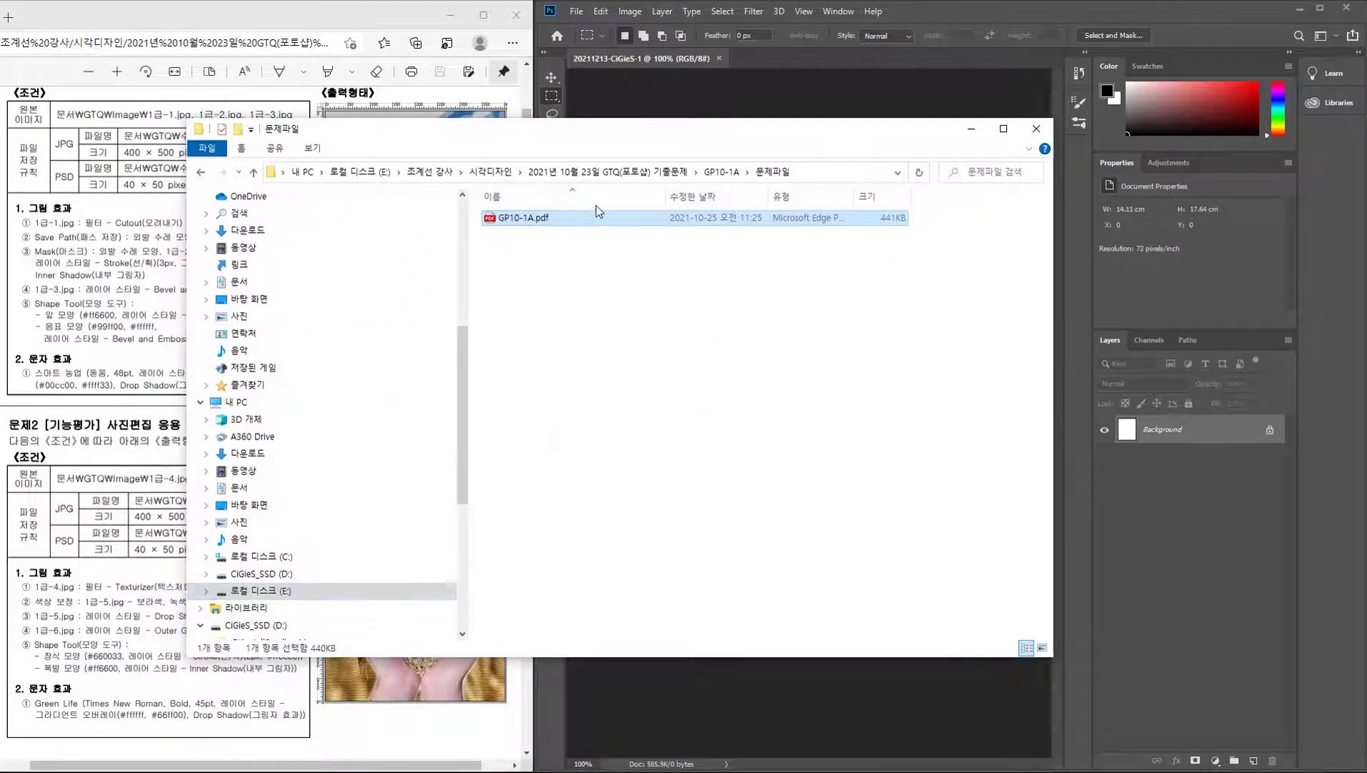
left_click(721, 172)
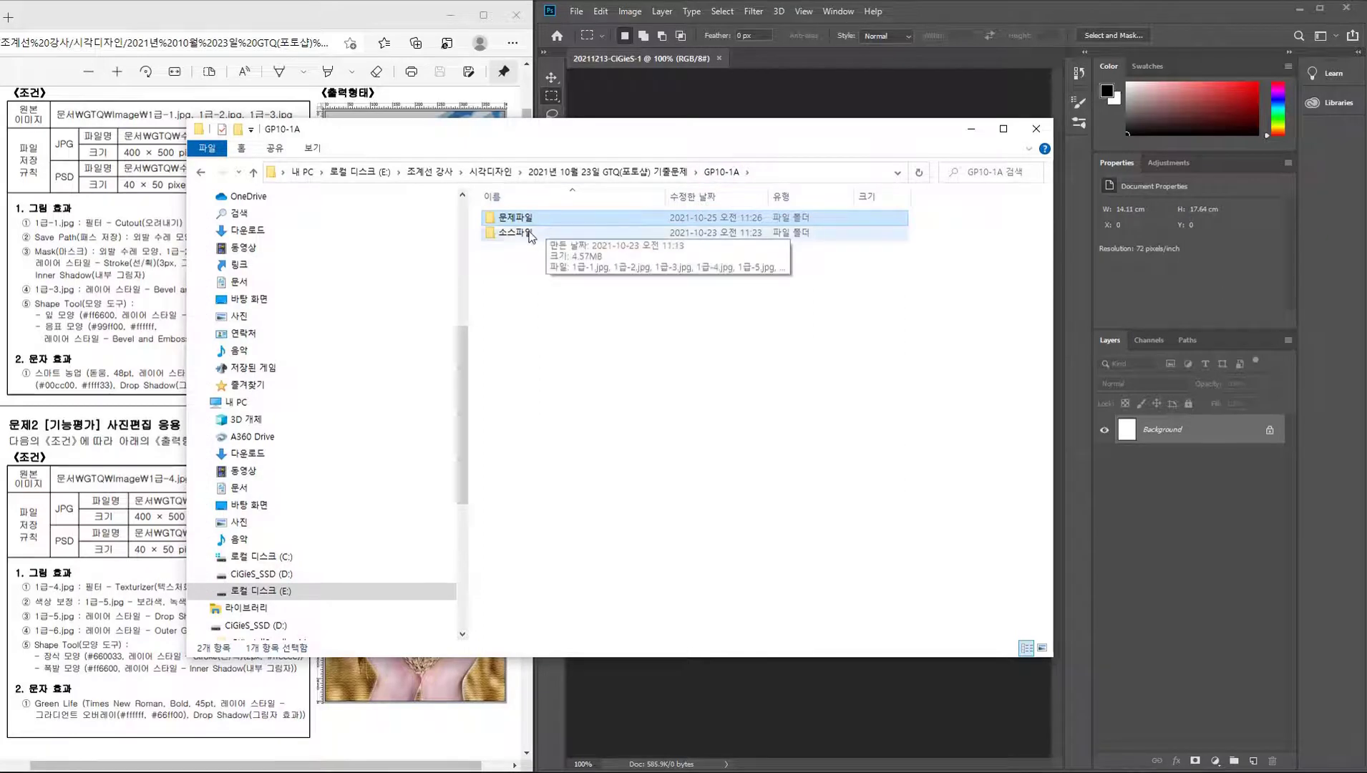
double_click(529, 238)
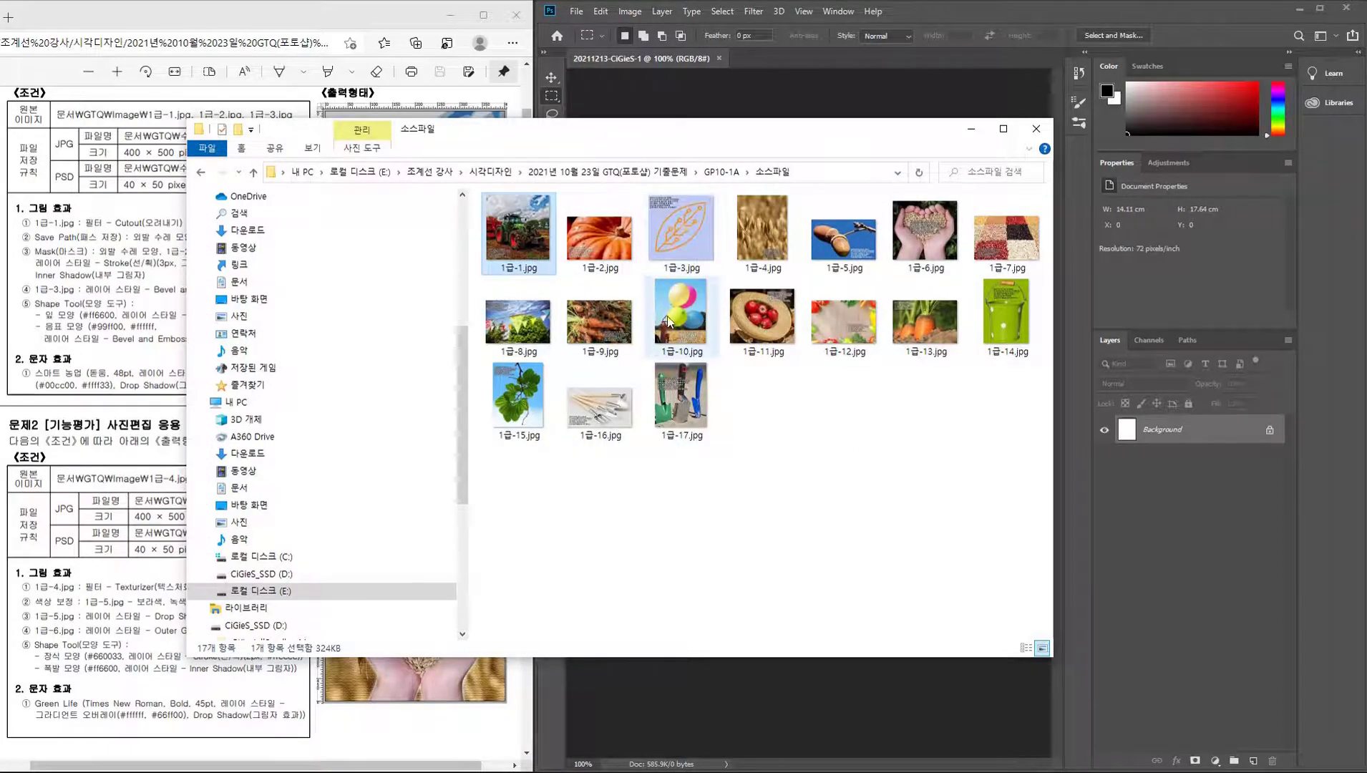
double_click(516, 239)
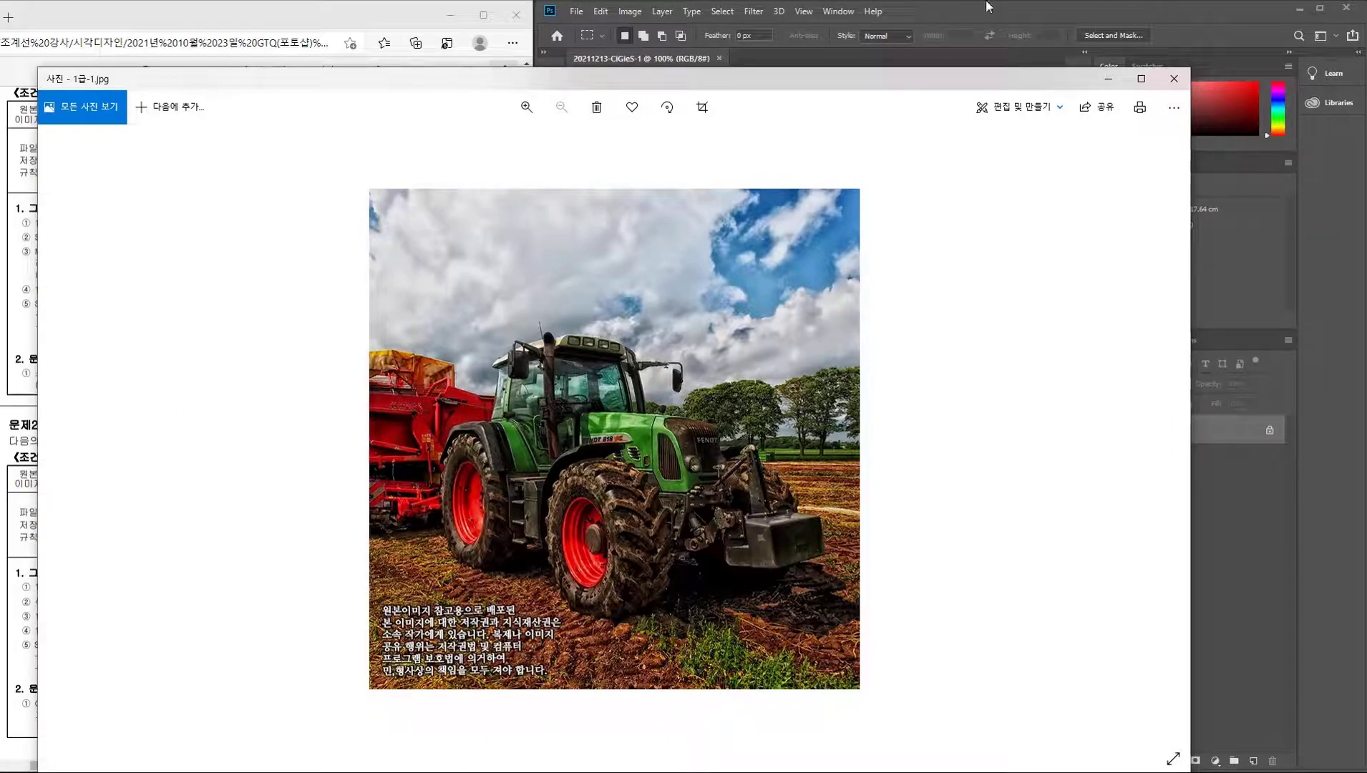
Minimize the photo preview and the Explorer window to reveal Photoshop.
left_click_drag(987, 81, 1000, 76)
left_click(1121, 72)
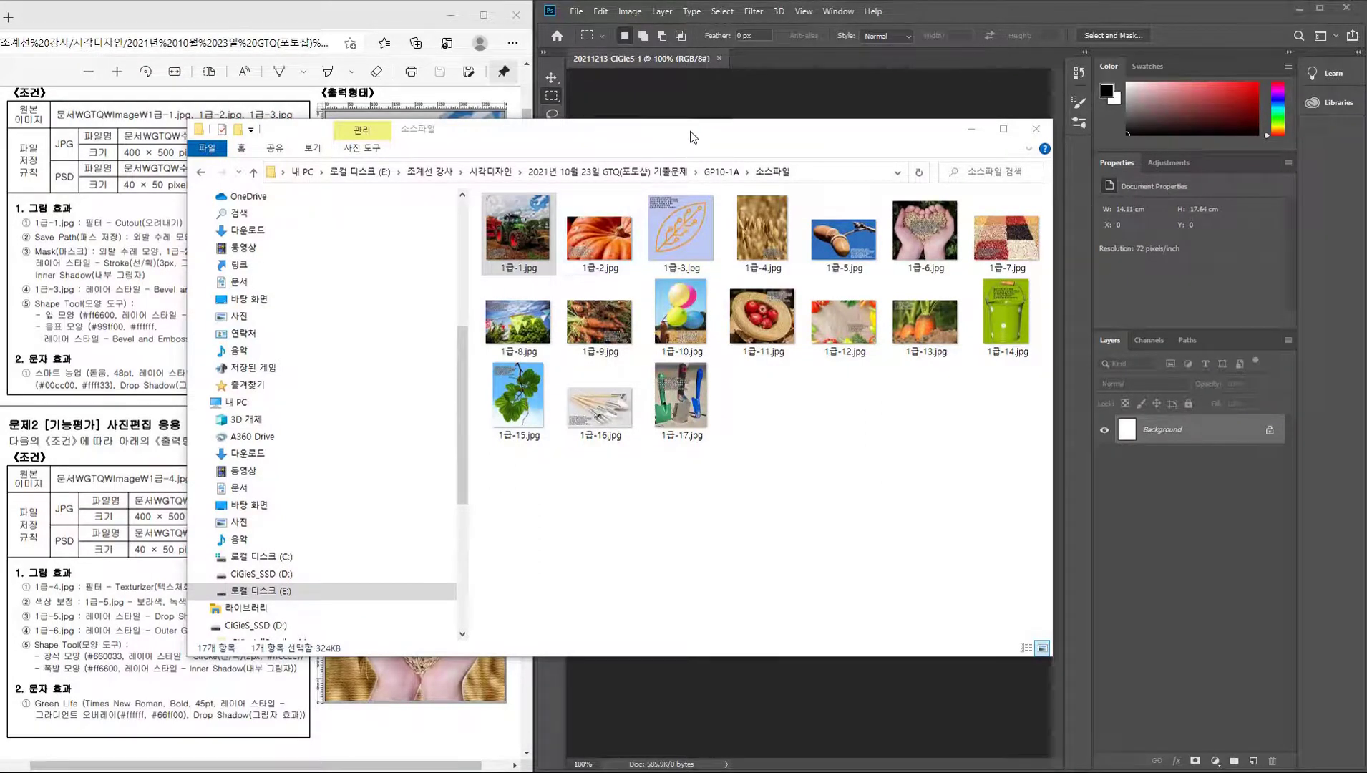
left_click_drag(691, 132, 705, 186)
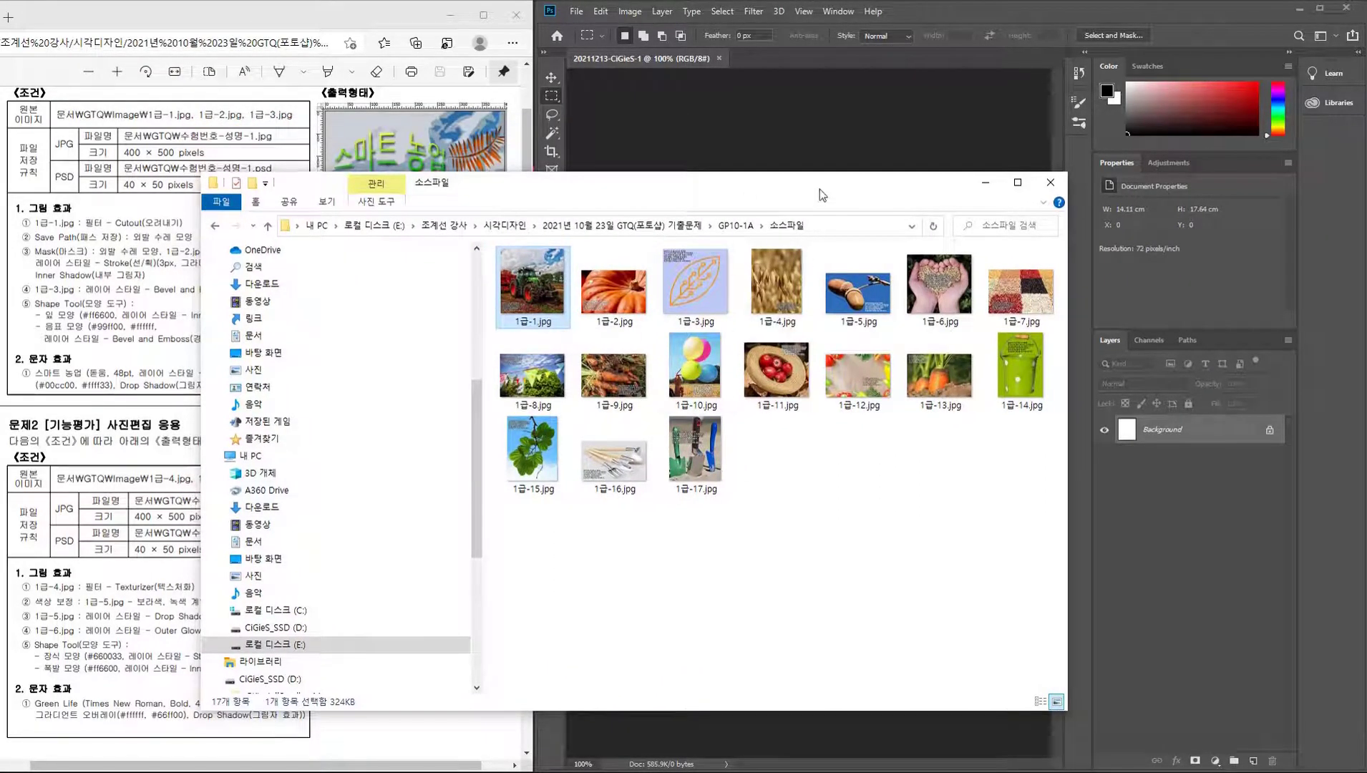
left_click(984, 182)
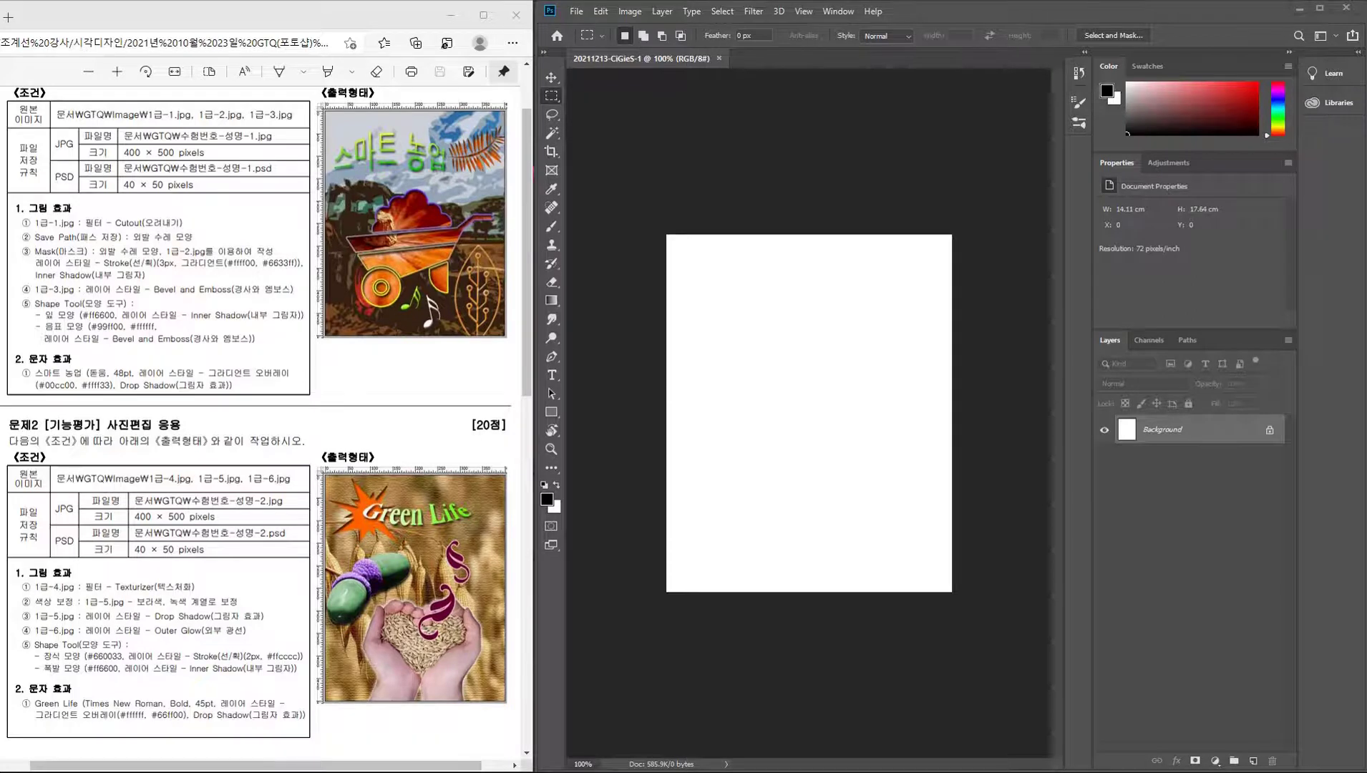
Drag 1급-1.jpg from the source folder onto the Photoshop canvas.
left_click(1018, 772)
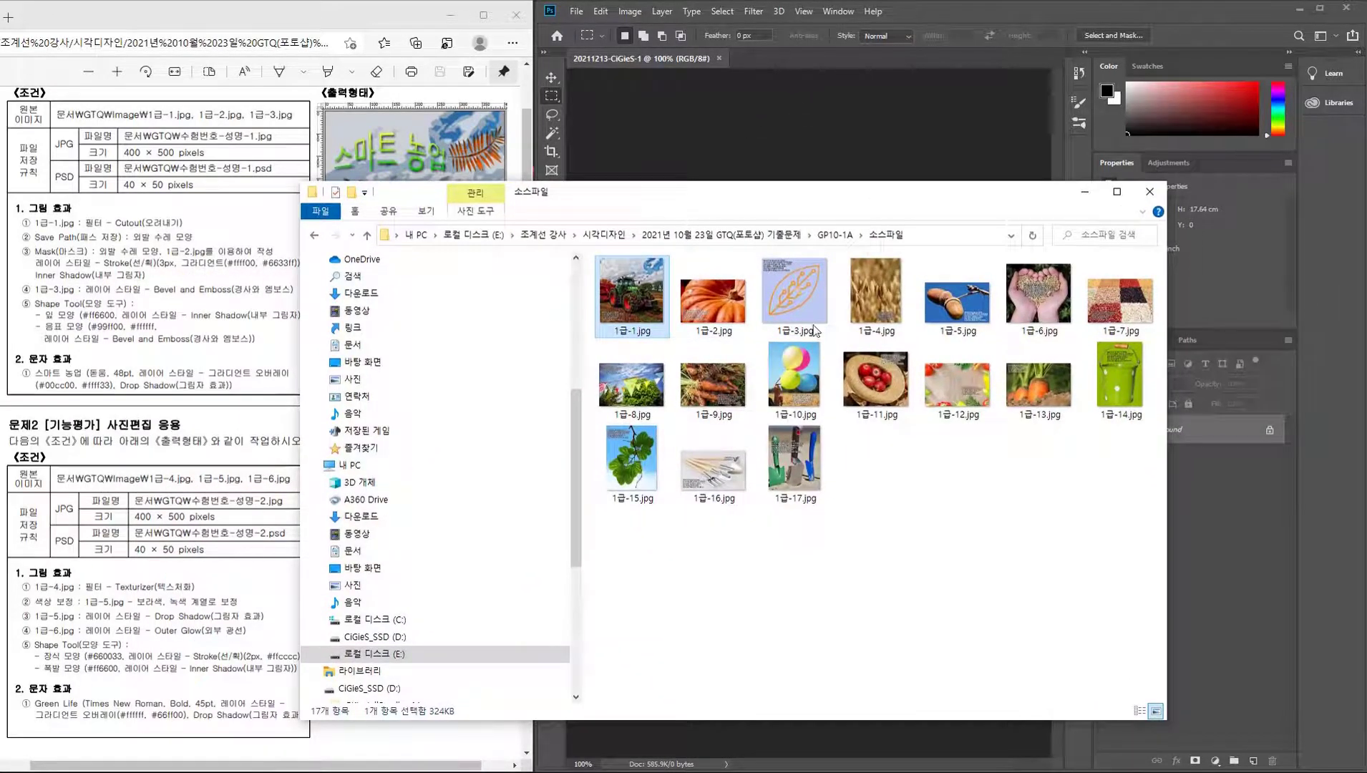
left_click_drag(830, 197, 864, 578)
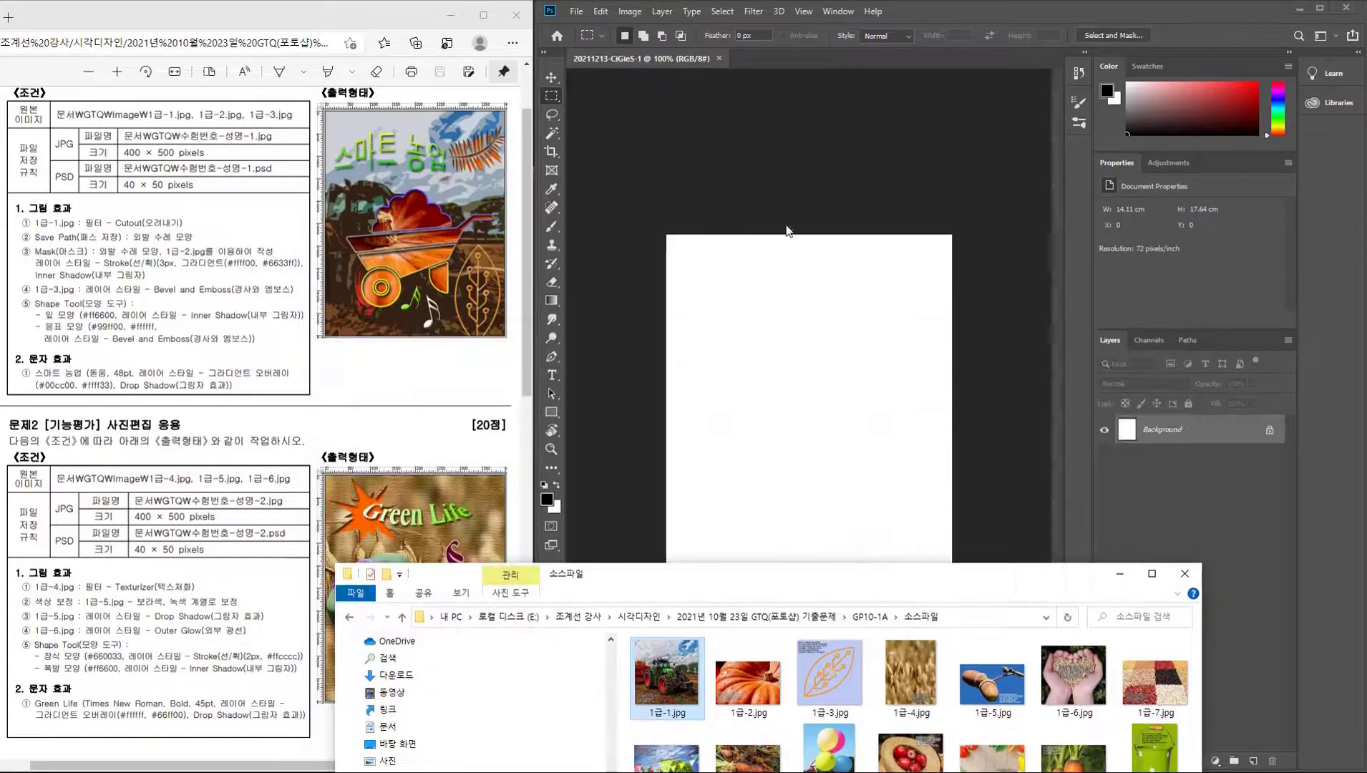
mouse_move(773, 577)
left_mouse_down()
mouse_move(661, 324)
mouse_move(674, 252)
mouse_move(595, 572)
left_mouse_up()
mouse_move(522, 672)
left_mouse_down()
mouse_move(685, 472)
mouse_move(787, 438)
mouse_move(825, 464)
left_mouse_up()
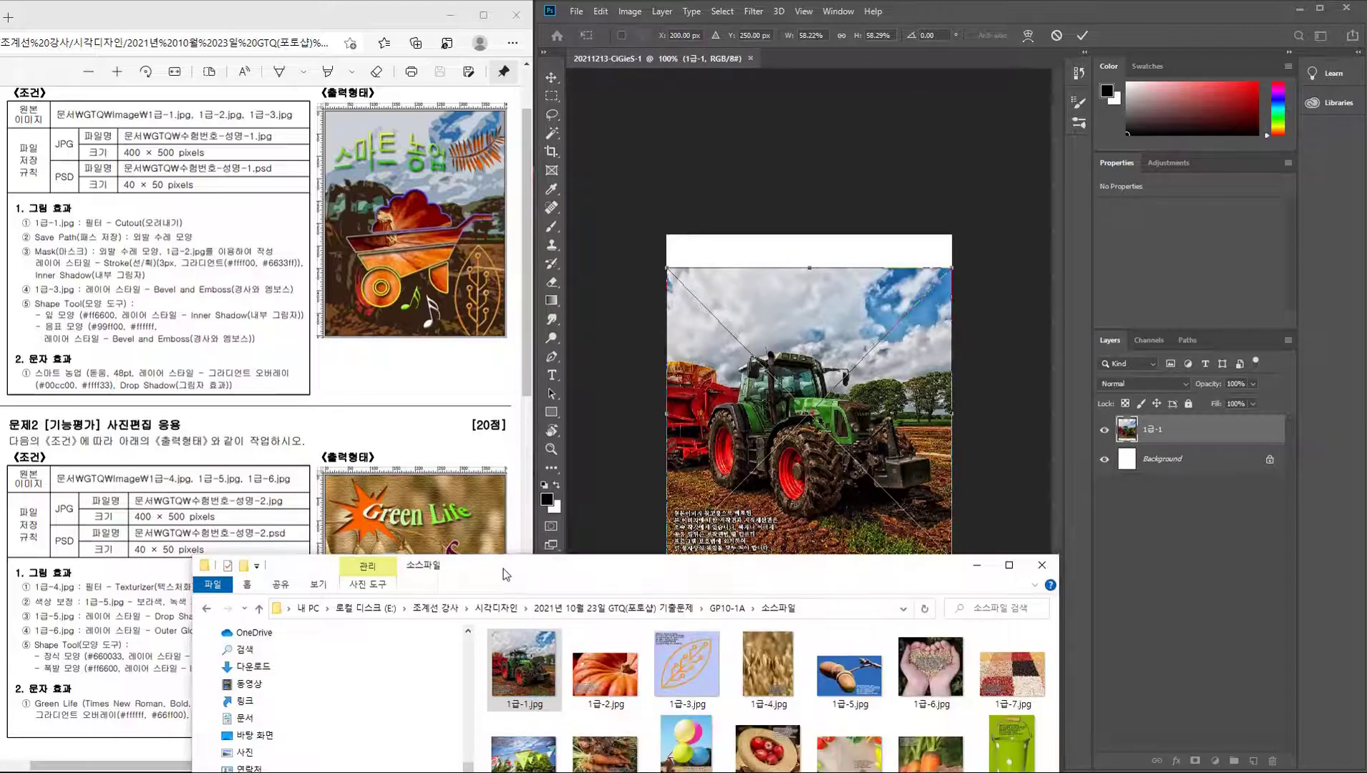
Hide Explorer, enlarge the exam PDF, and position the placed tractor image.
left_click(503, 568)
left_click(977, 565)
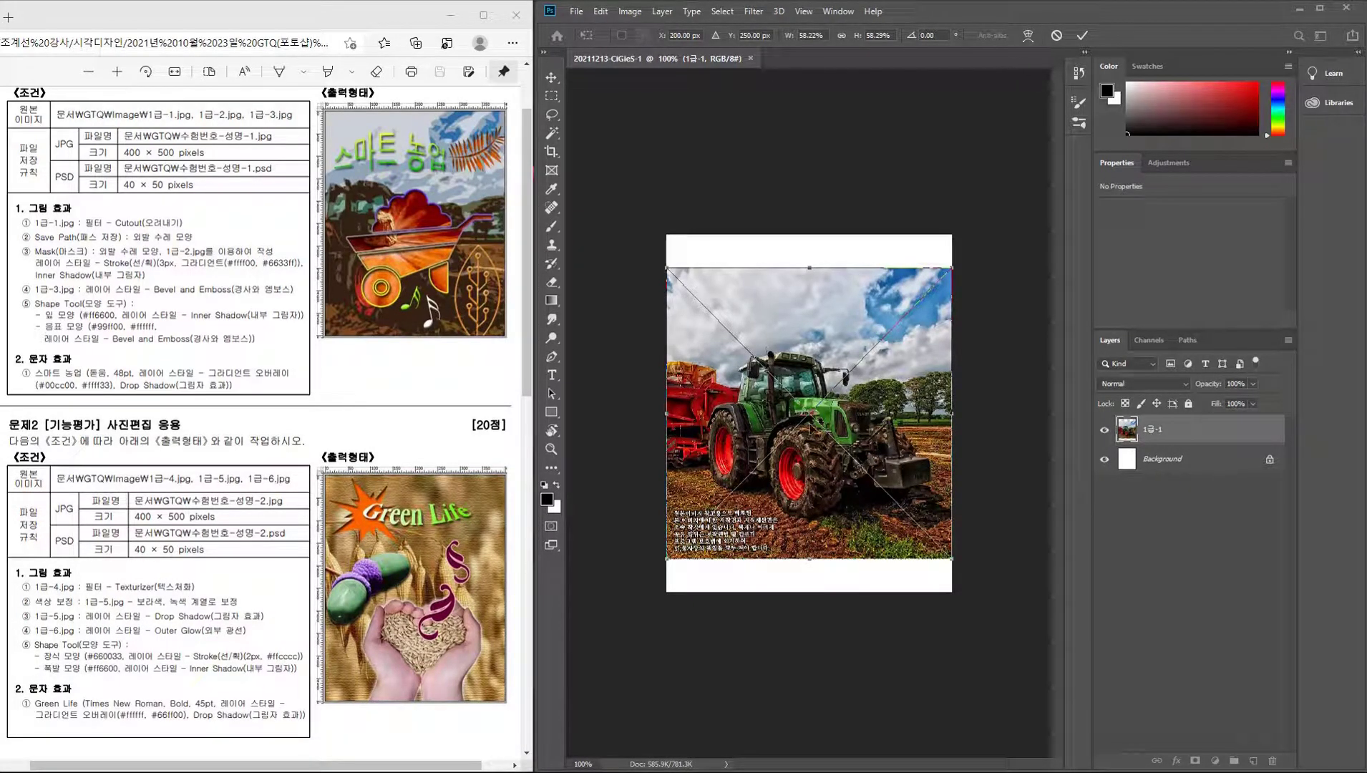
left_click_drag(819, 487, 738, 468)
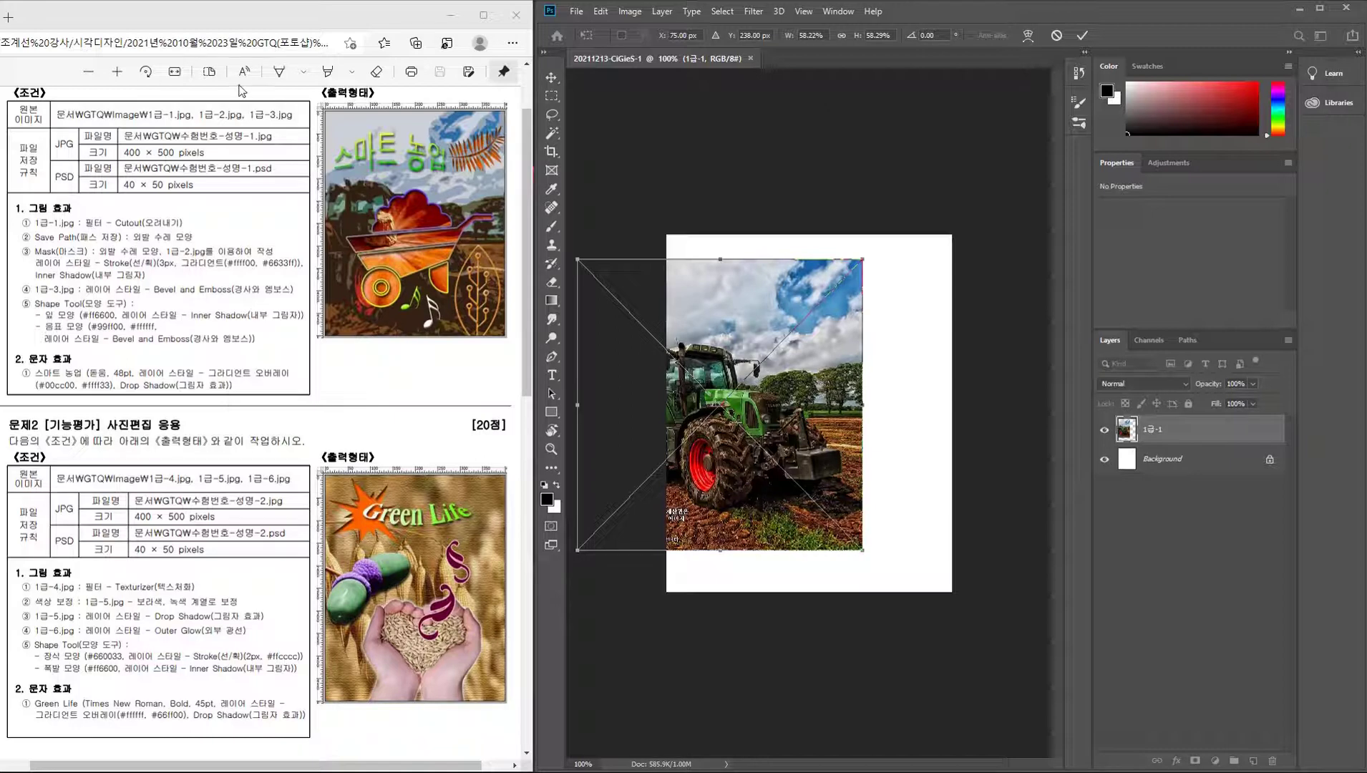
left_click(117, 71)
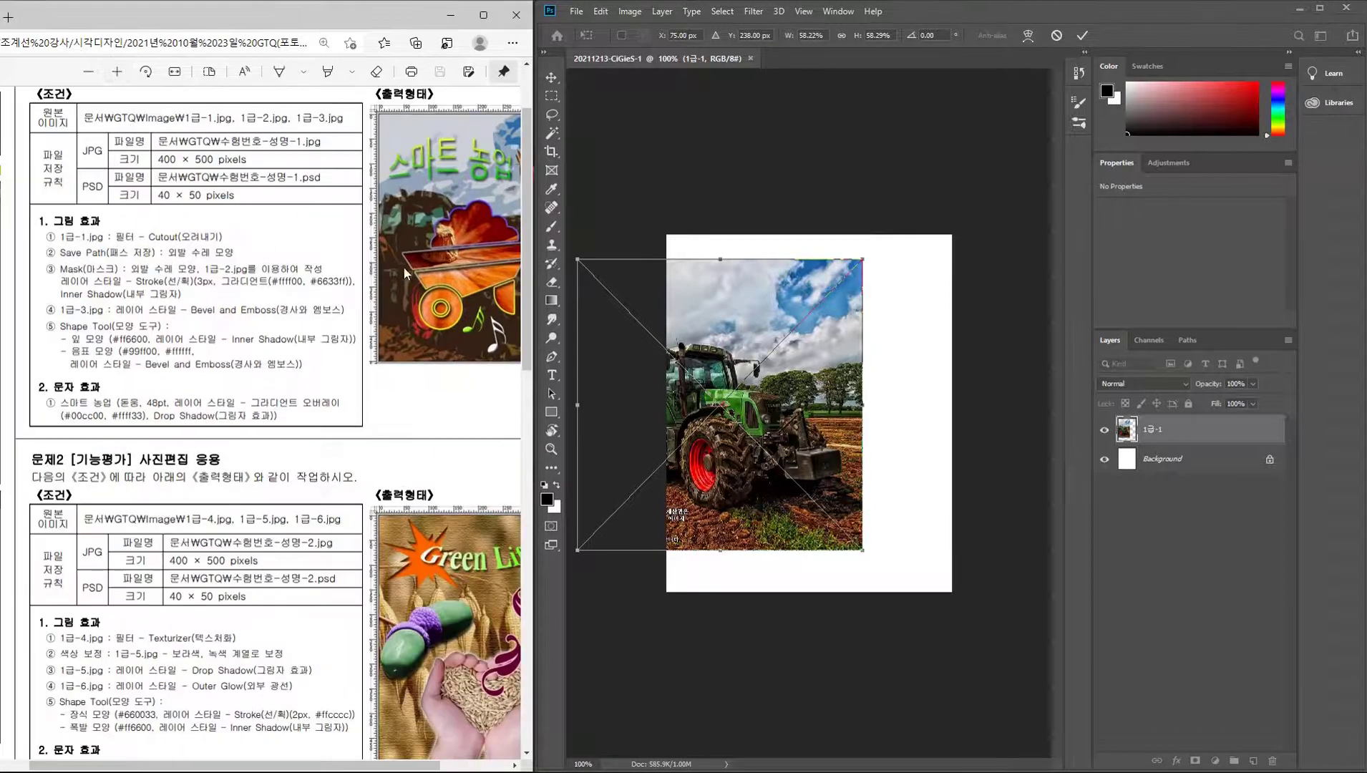
left_click(117, 71)
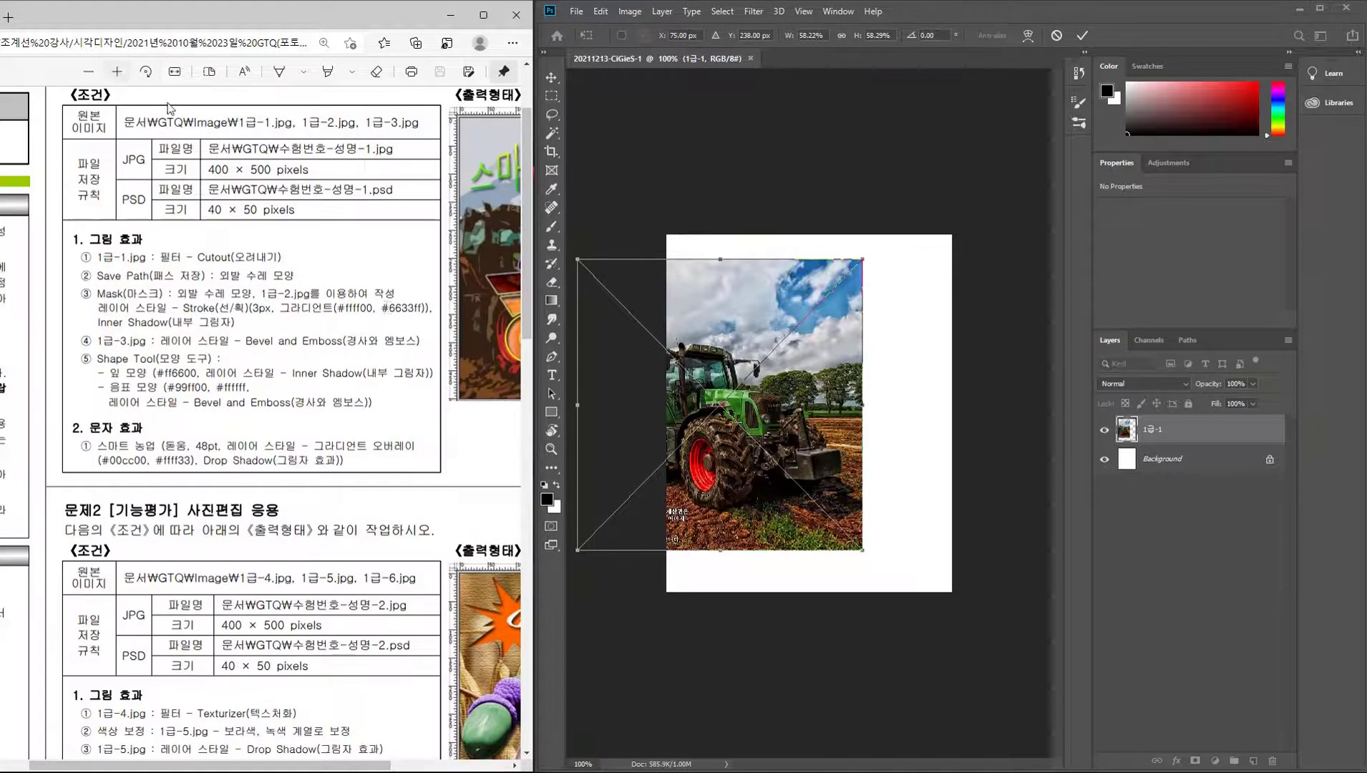
scroll(458, 283, "right", 2)
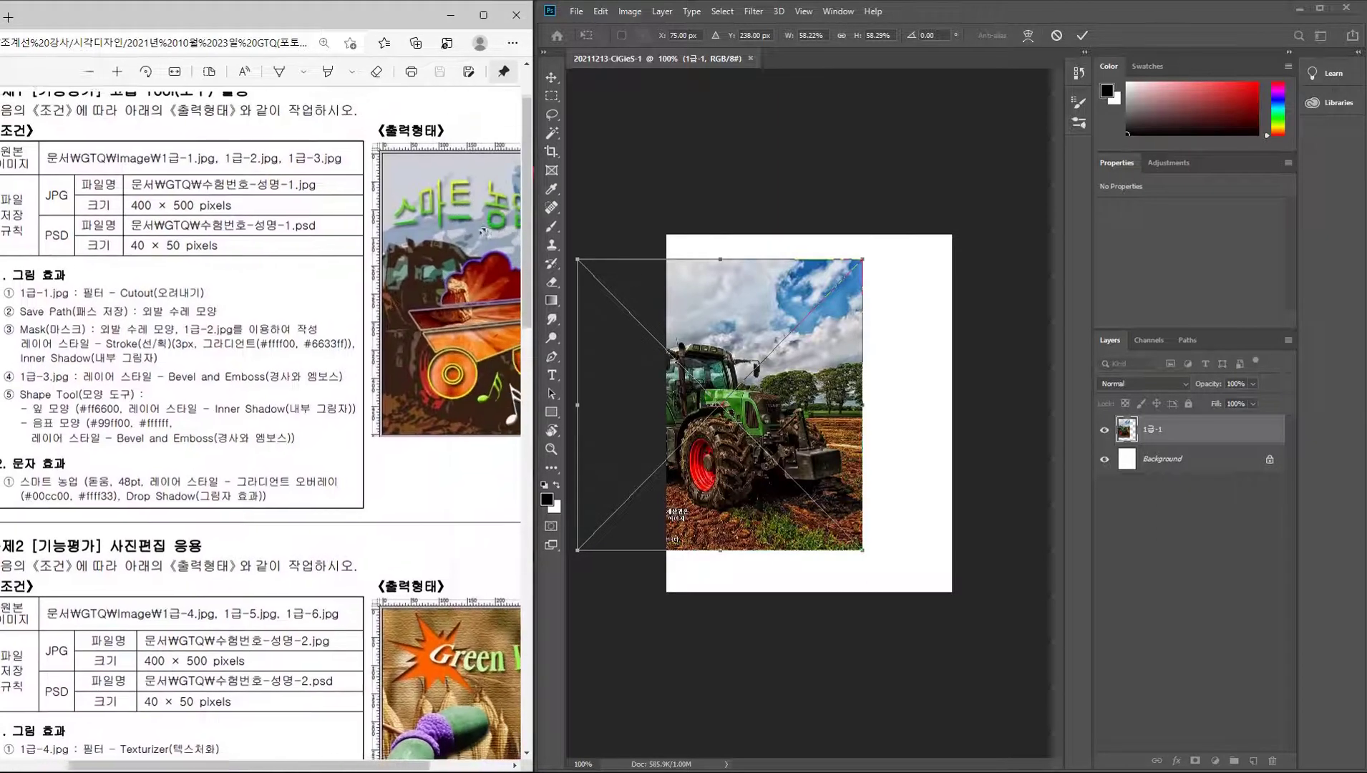
scroll(422, 282, "up", 1)
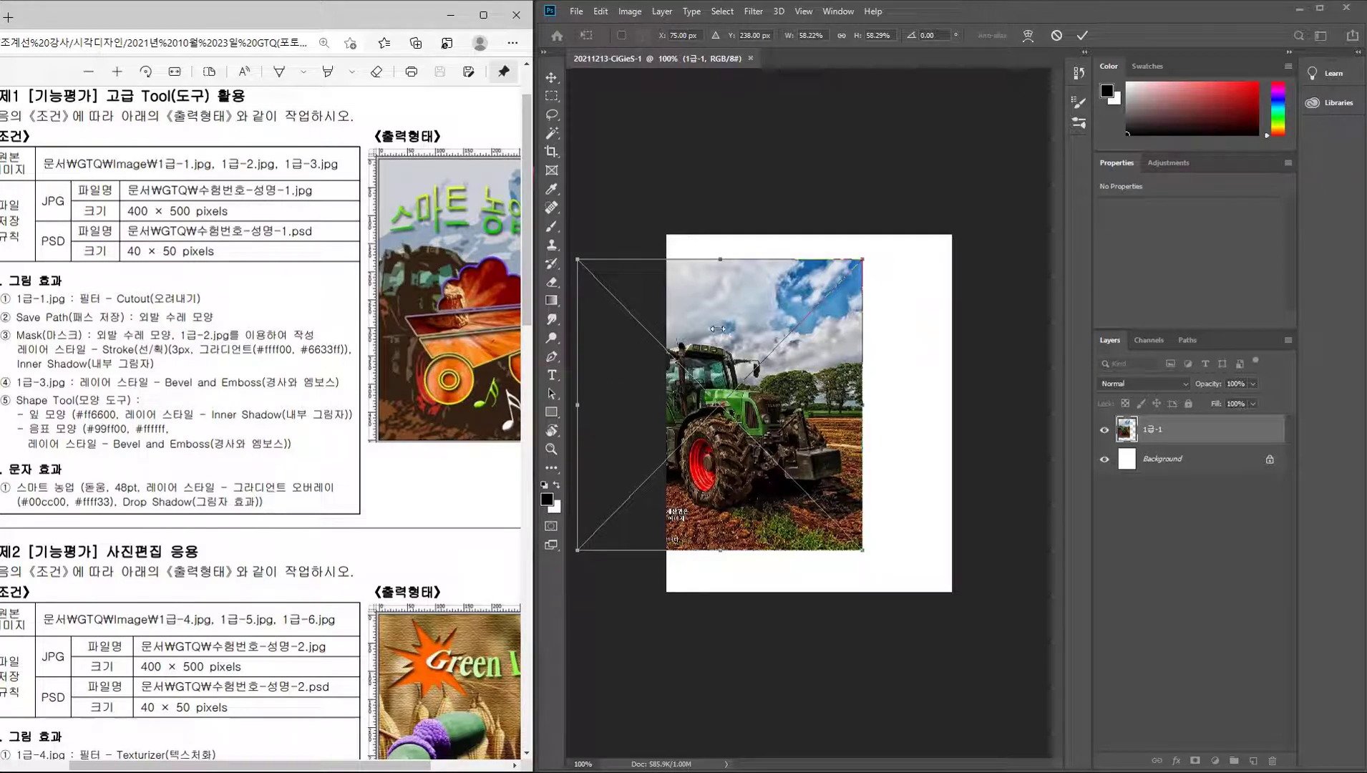
left_click_drag(787, 412, 871, 422)
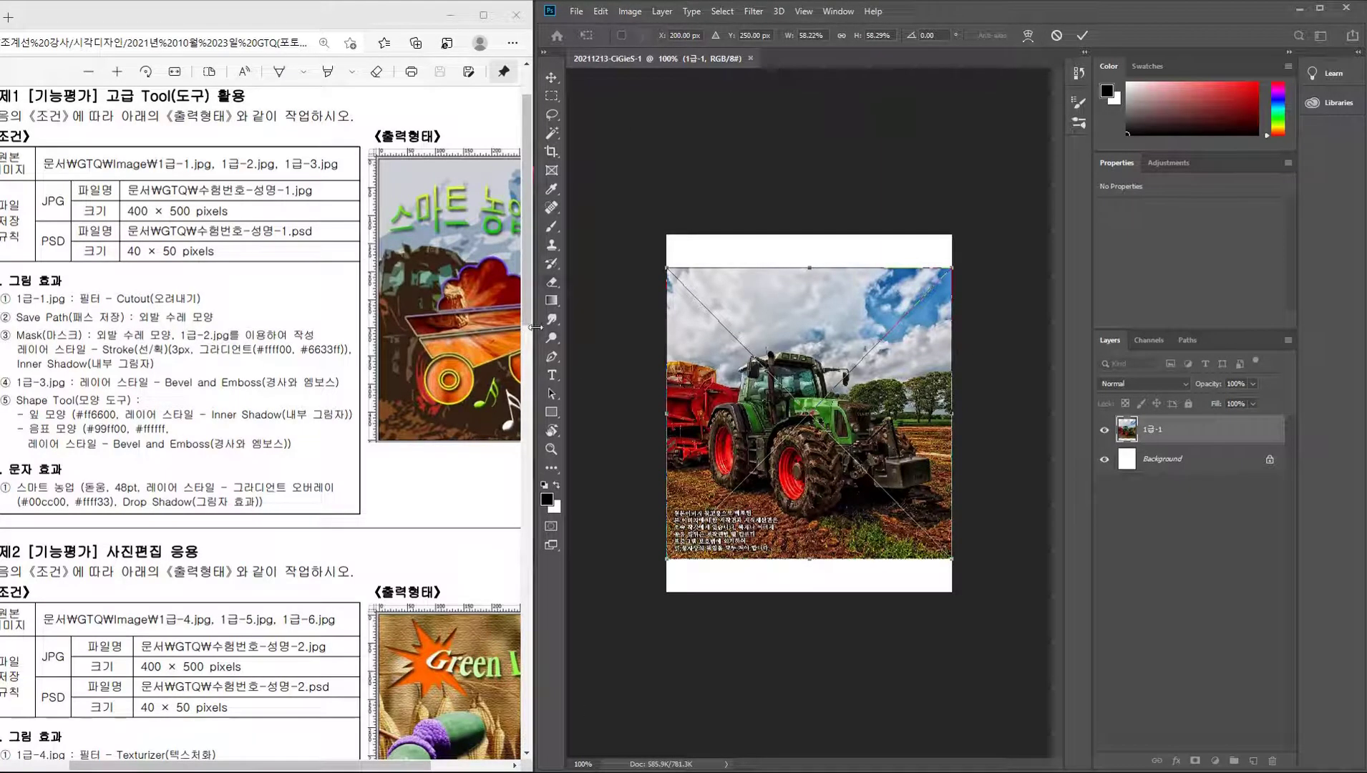
Show rulers, commit the tractor placement, and set ruler units to Pixels.
left_click(804, 11)
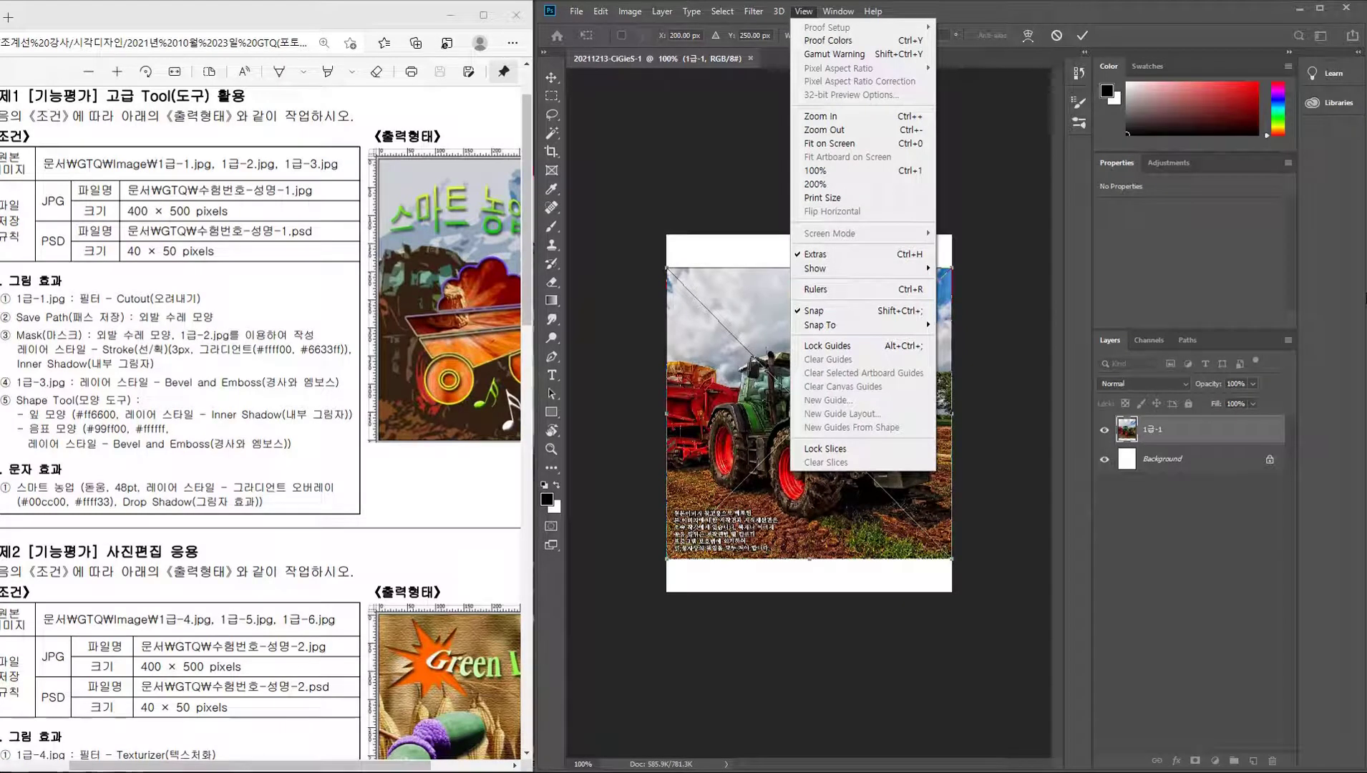
left_click(857, 289)
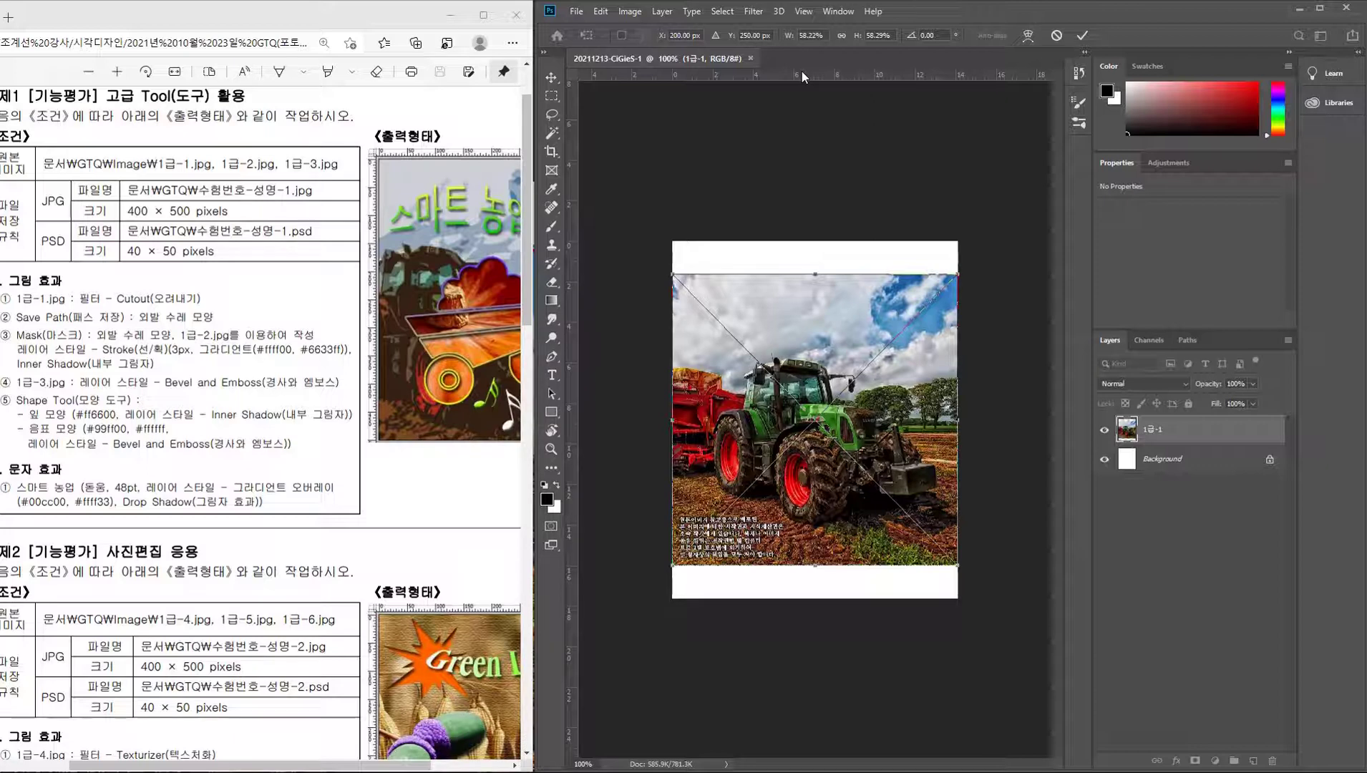
key("Return")
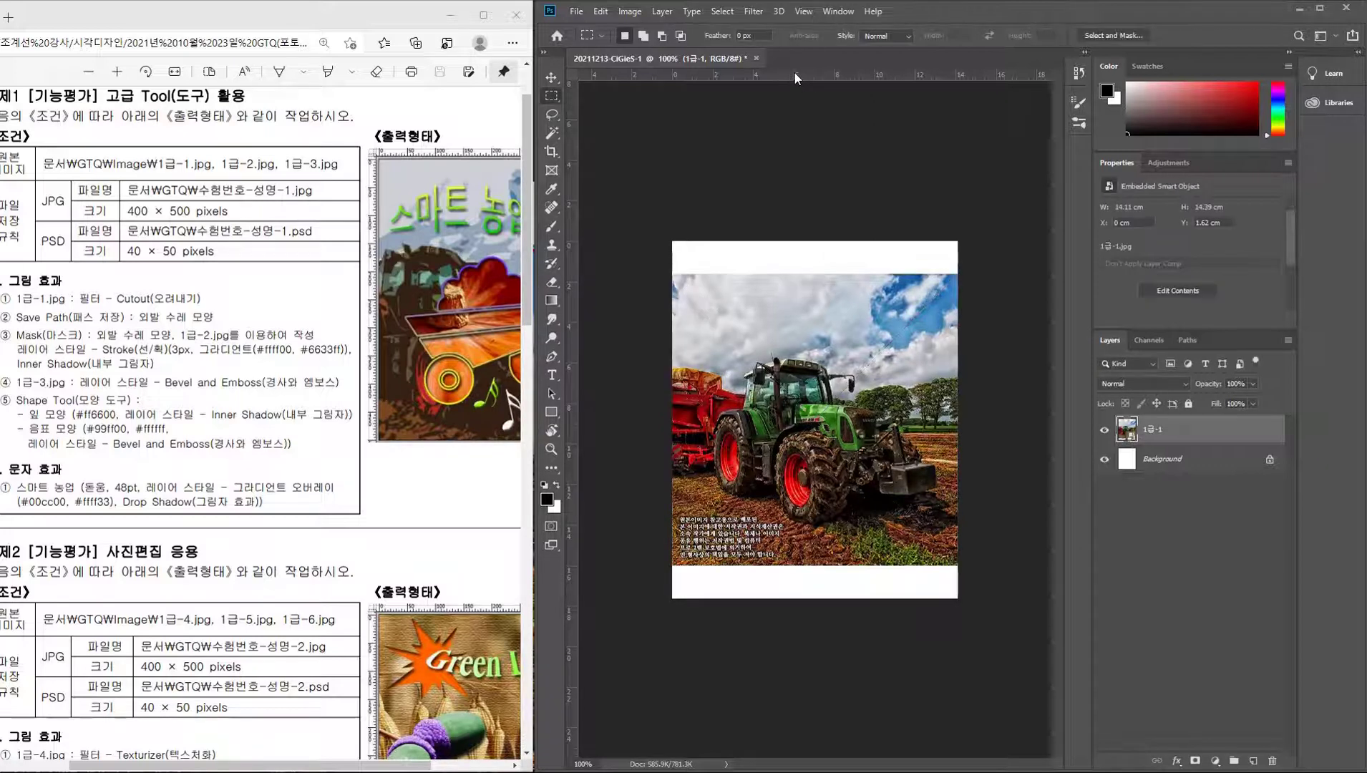
right_click(794, 73)
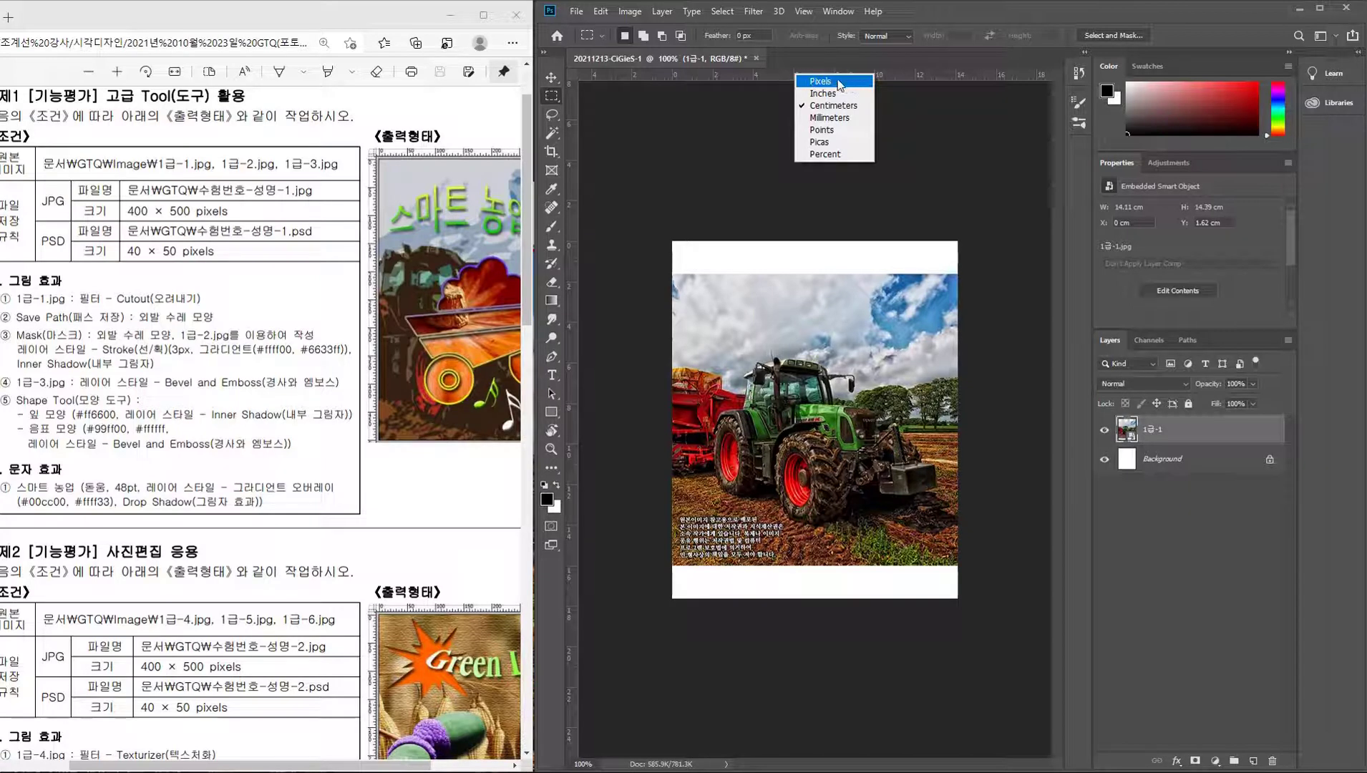
left_click(831, 84)
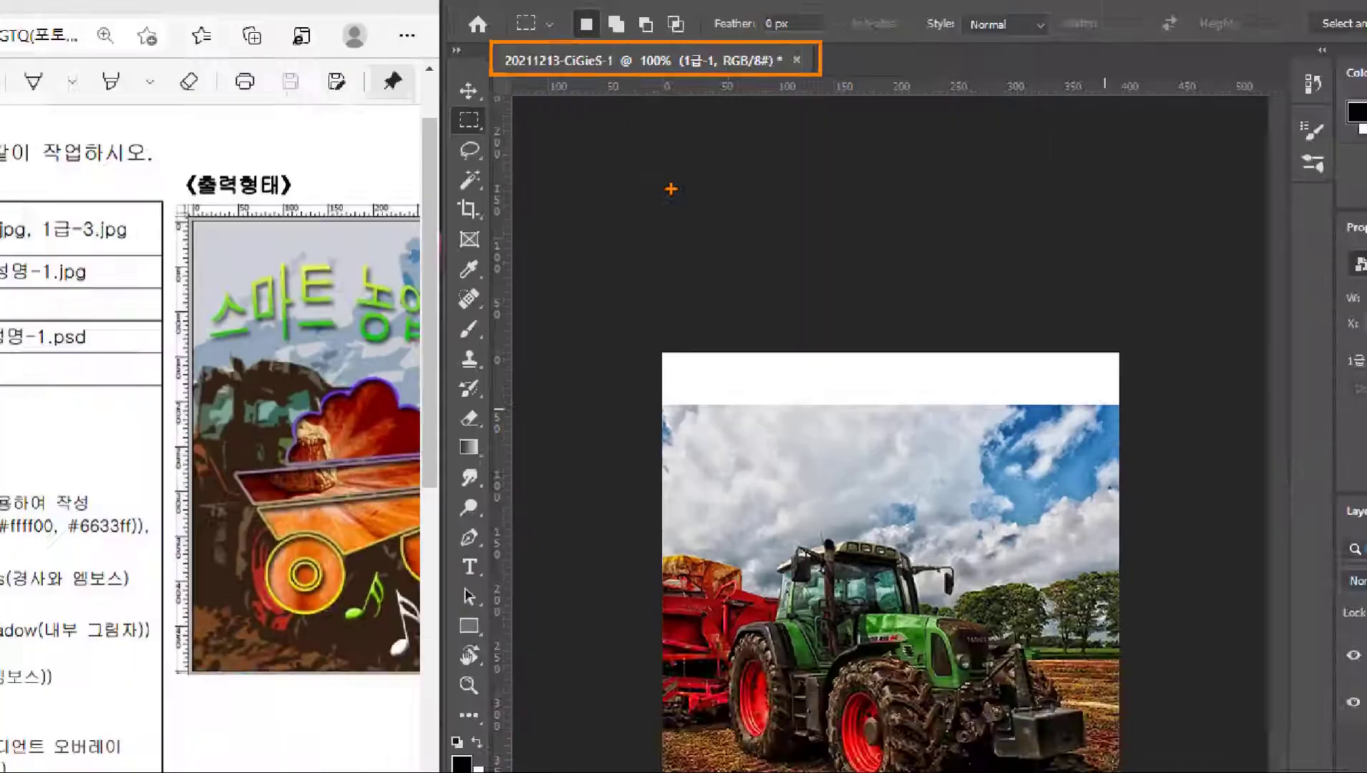
Float the document in its own window and enlarge it.
mouse_move(659, 58)
left_mouse_down()
mouse_move(660, 130)
mouse_move(763, 107)
left_mouse_up()
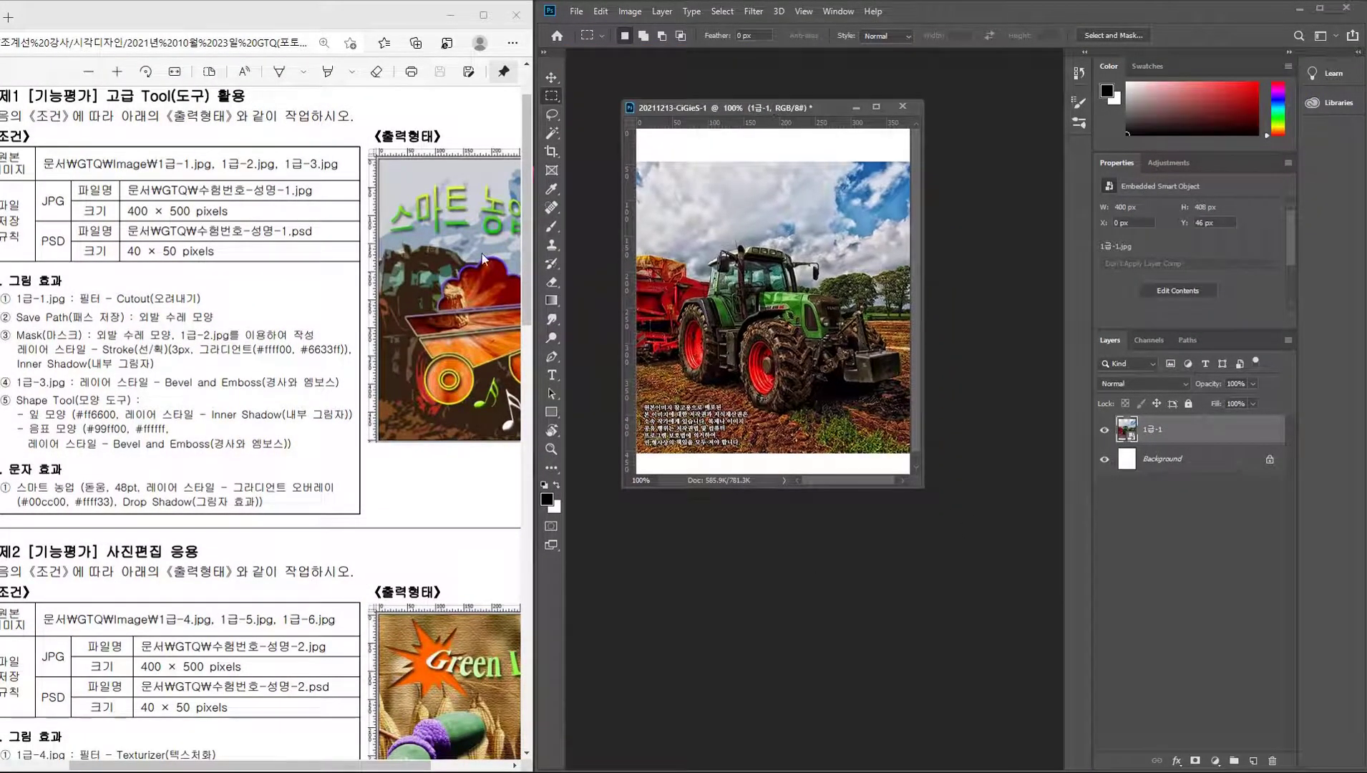
scroll(422, 347, "right", 3)
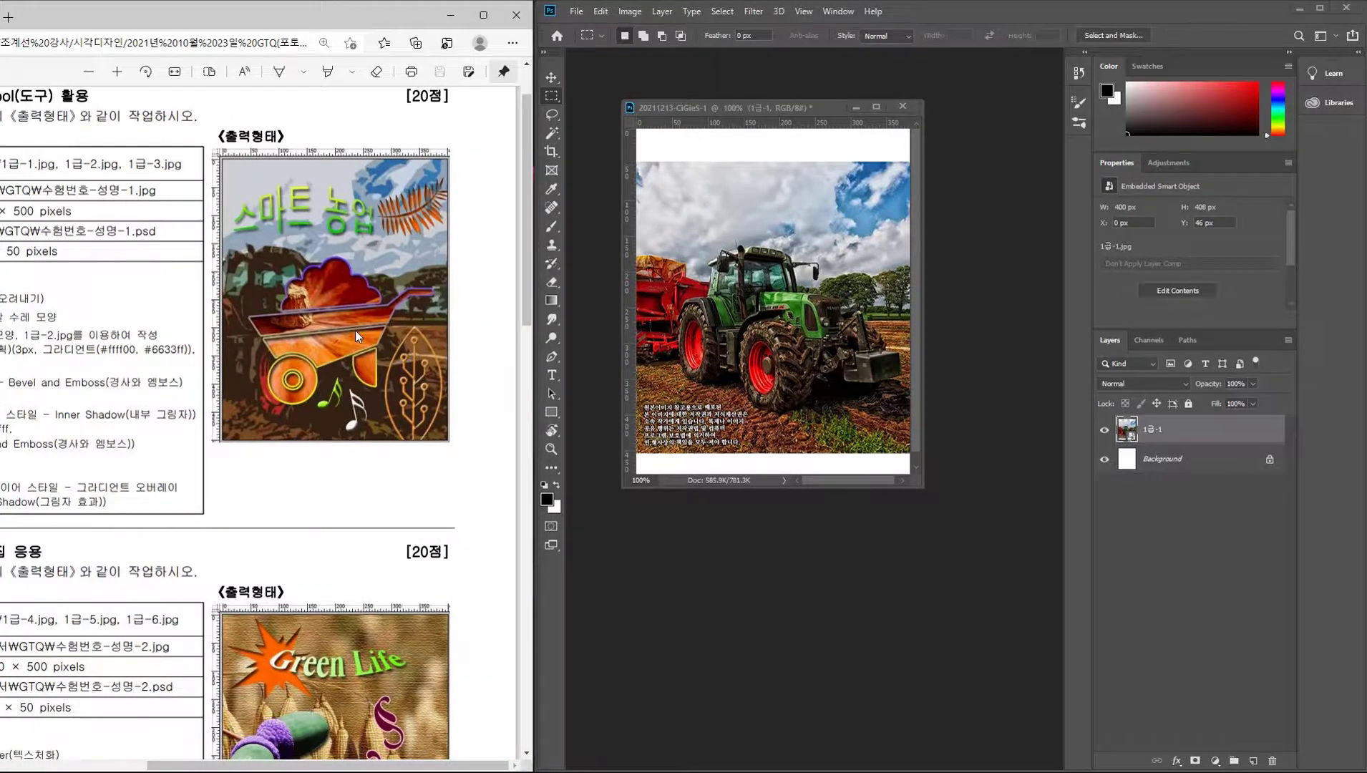
scroll(354, 330, "up", 10)
scroll(275, 292, "up", 1)
scroll(181, 306, "down", 10)
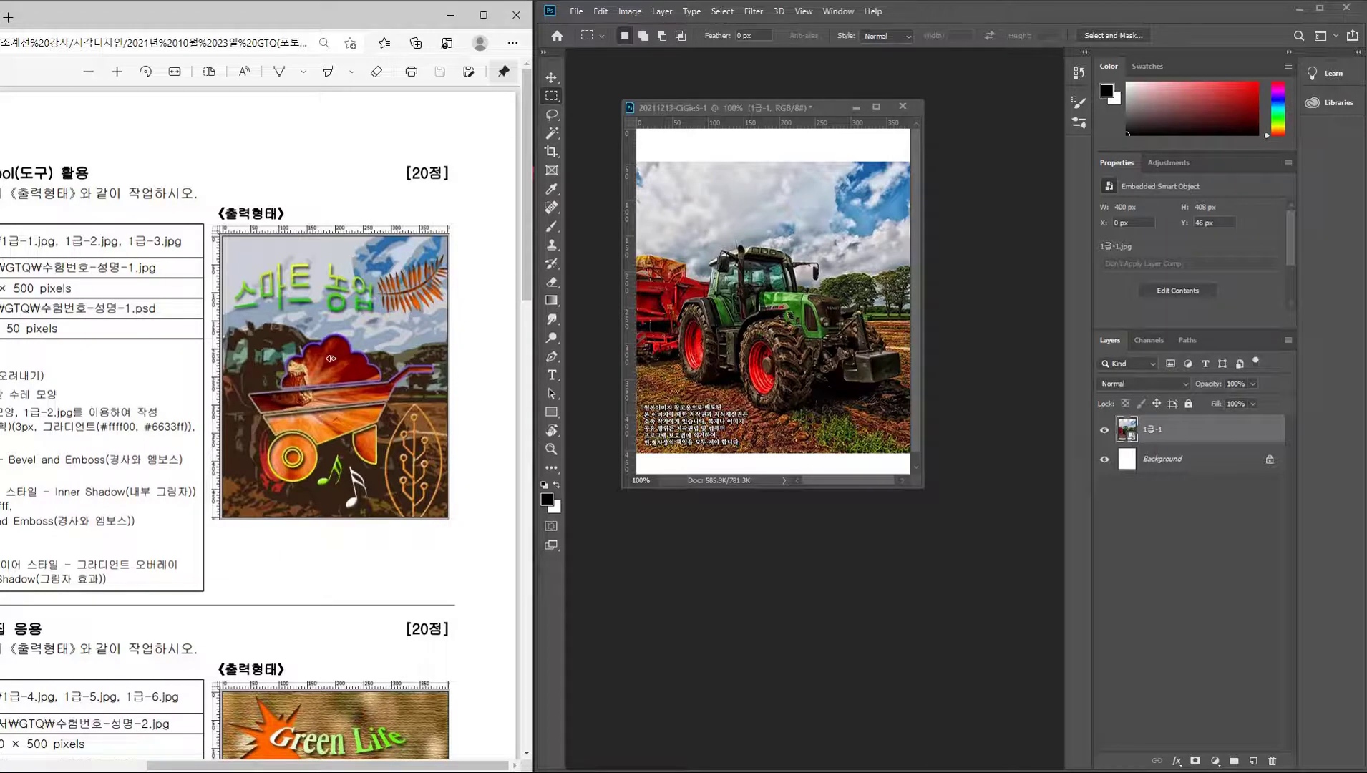
scroll(331, 358, "left", 3)
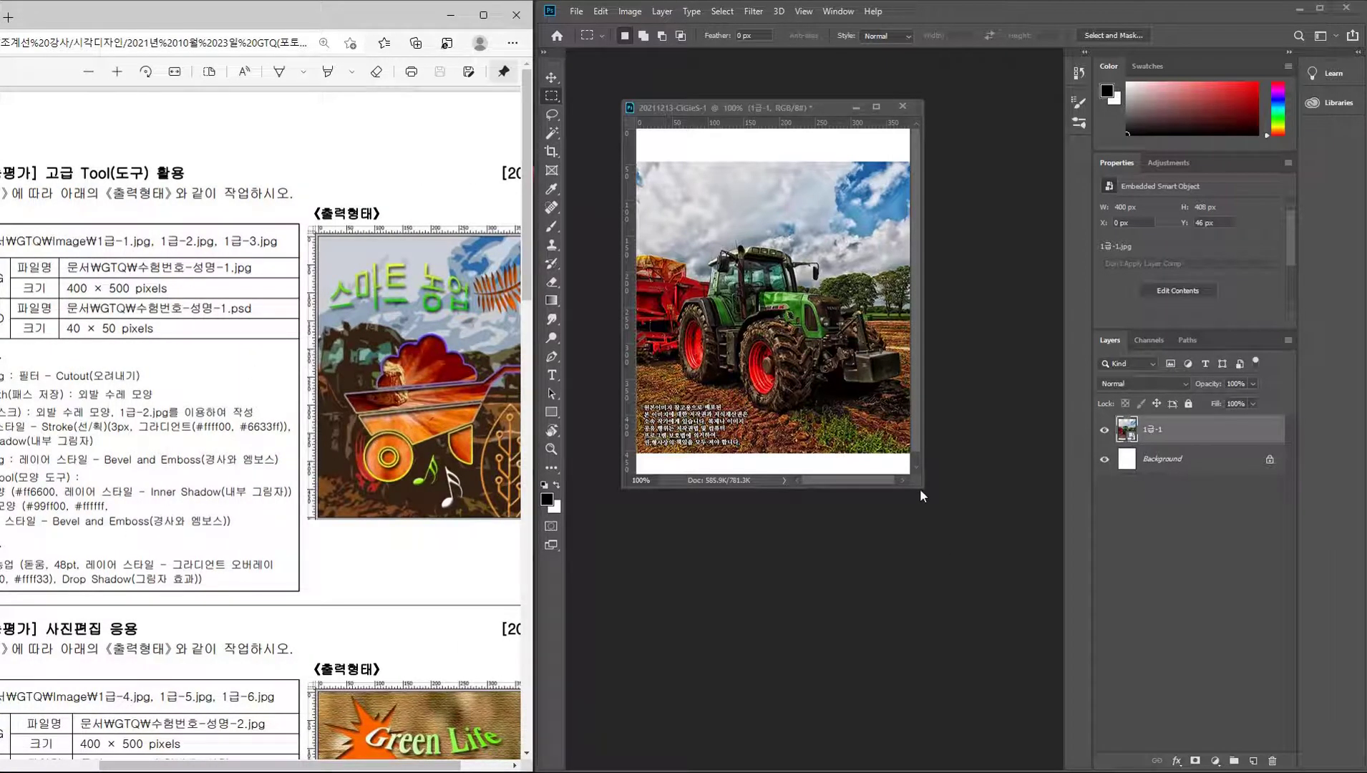
left_click_drag(920, 493, 979, 548)
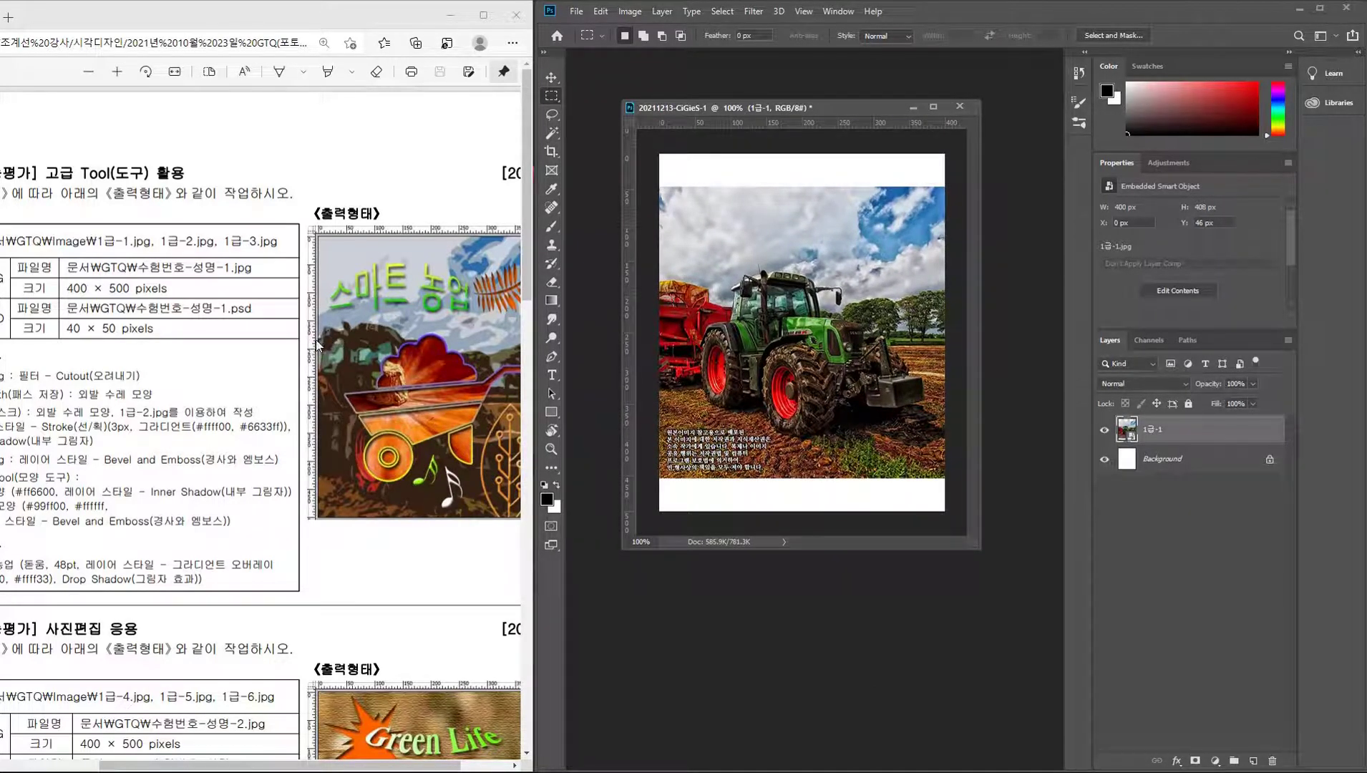
Turn off snapping and move the tractor layer to about X −112, Y 43 px.
left_click(553, 77)
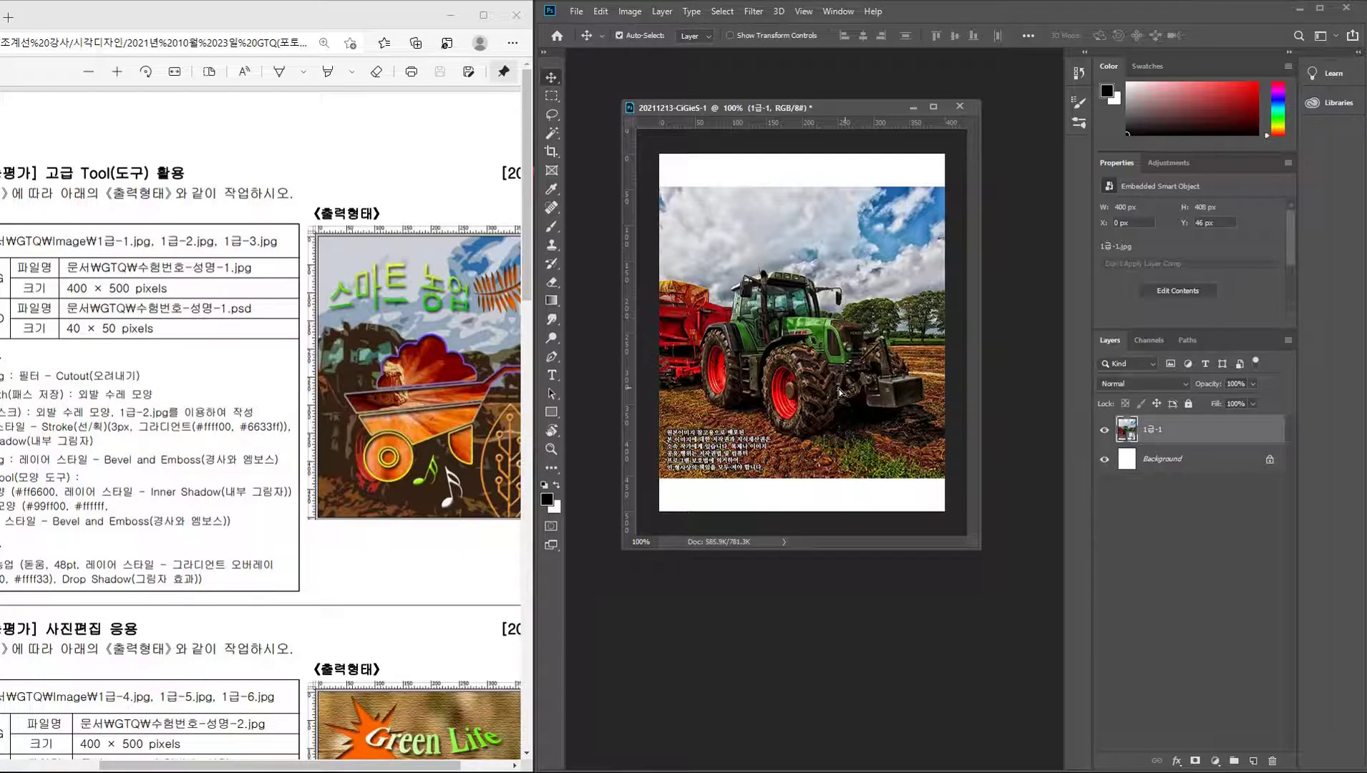
left_click_drag(780, 415, 733, 396)
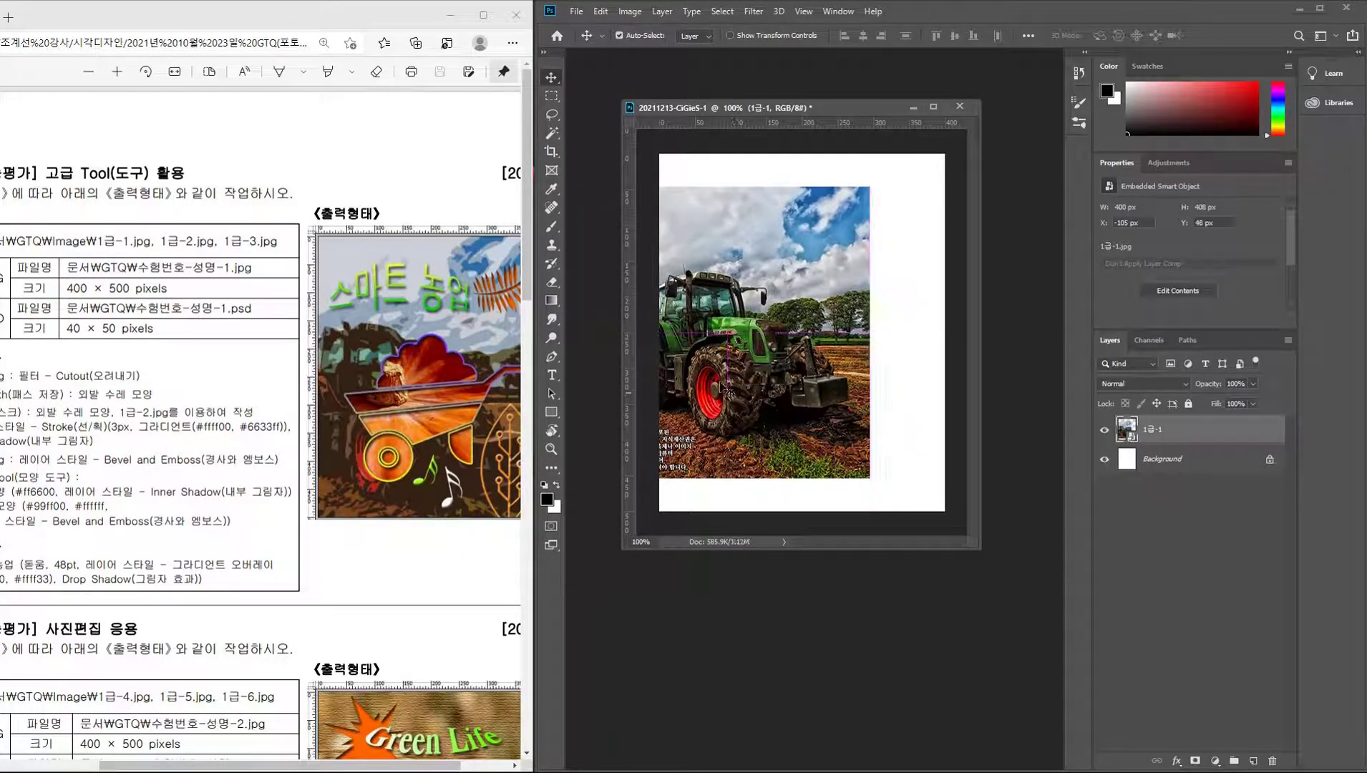
mouse_move(715, 397)
left_mouse_down()
mouse_move(755, 436)
mouse_move(765, 363)
mouse_move(787, 425)
mouse_move(732, 390)
left_mouse_up()
left_click(801, 12)
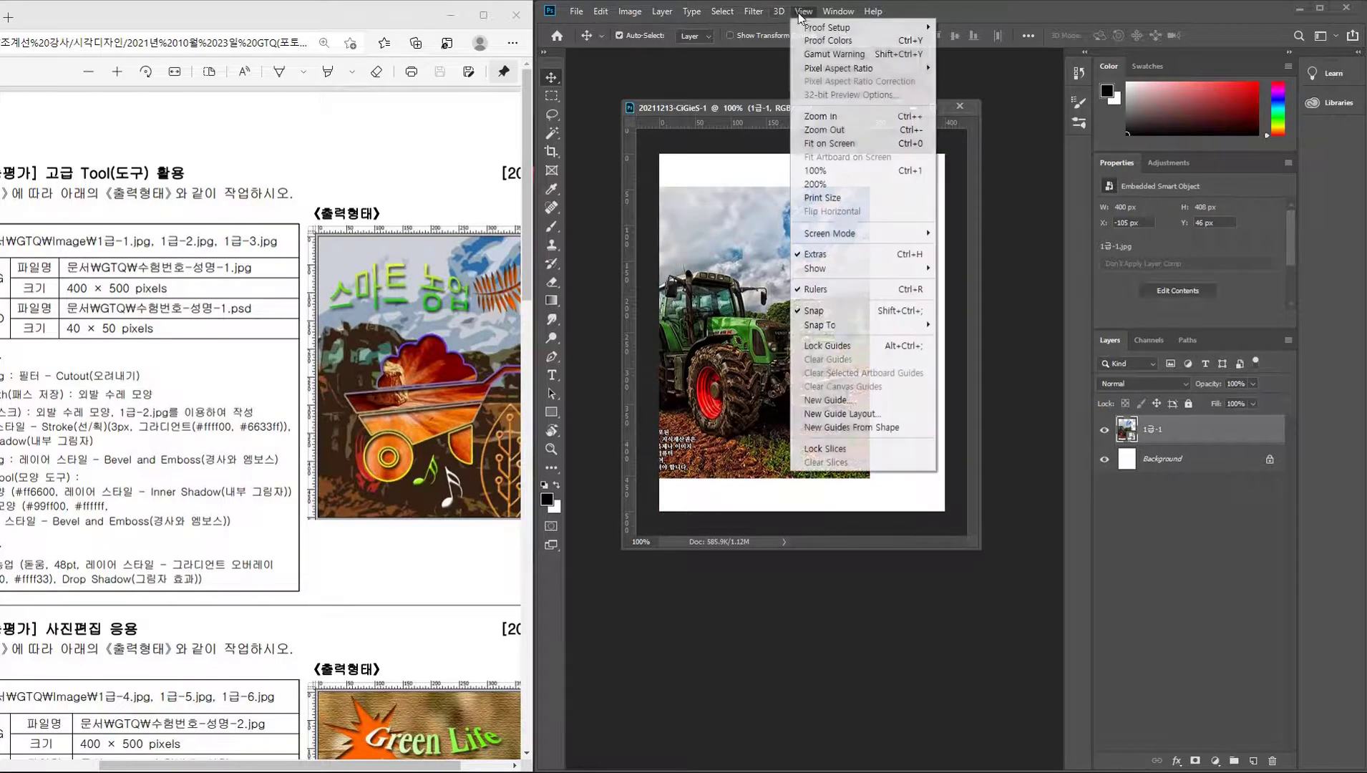
left_click(839, 315)
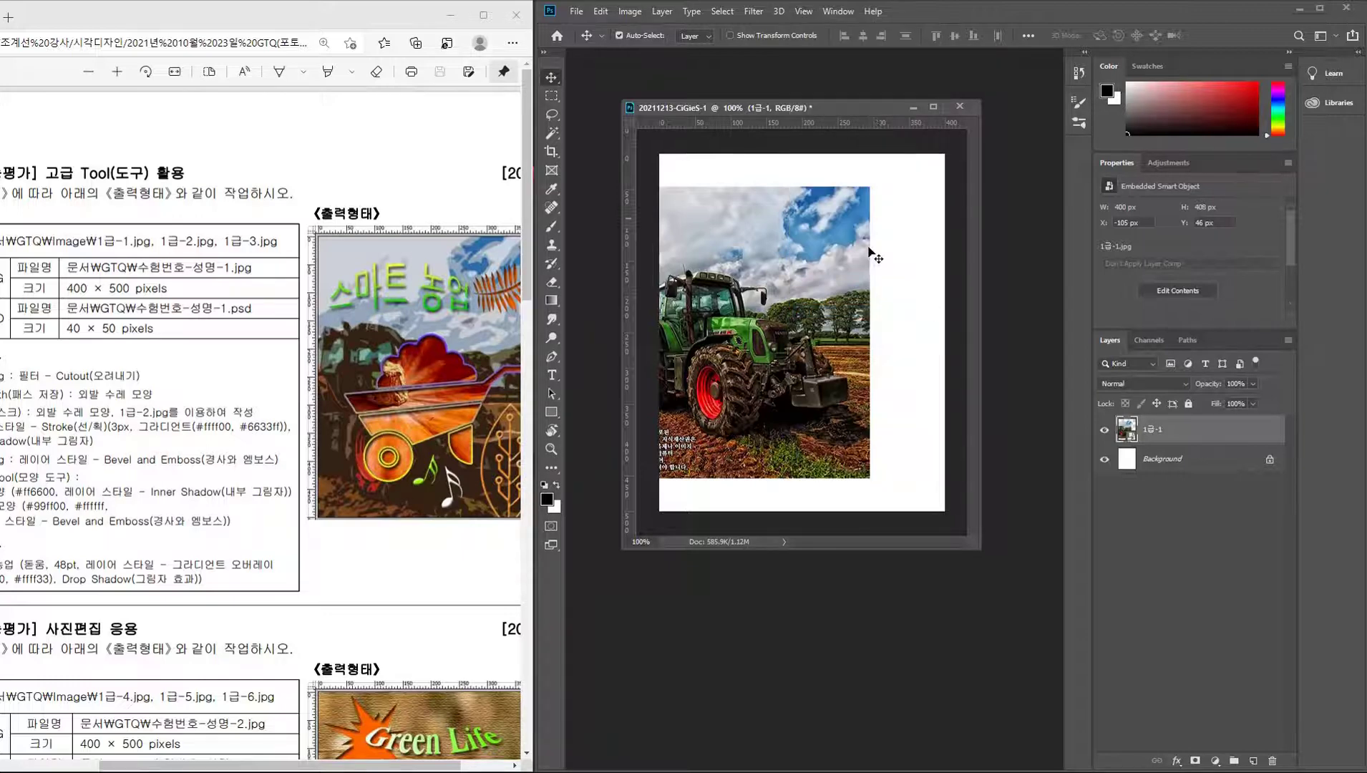
mouse_move(741, 378)
left_mouse_down()
mouse_move(744, 408)
mouse_move(777, 304)
mouse_move(743, 325)
left_mouse_up()
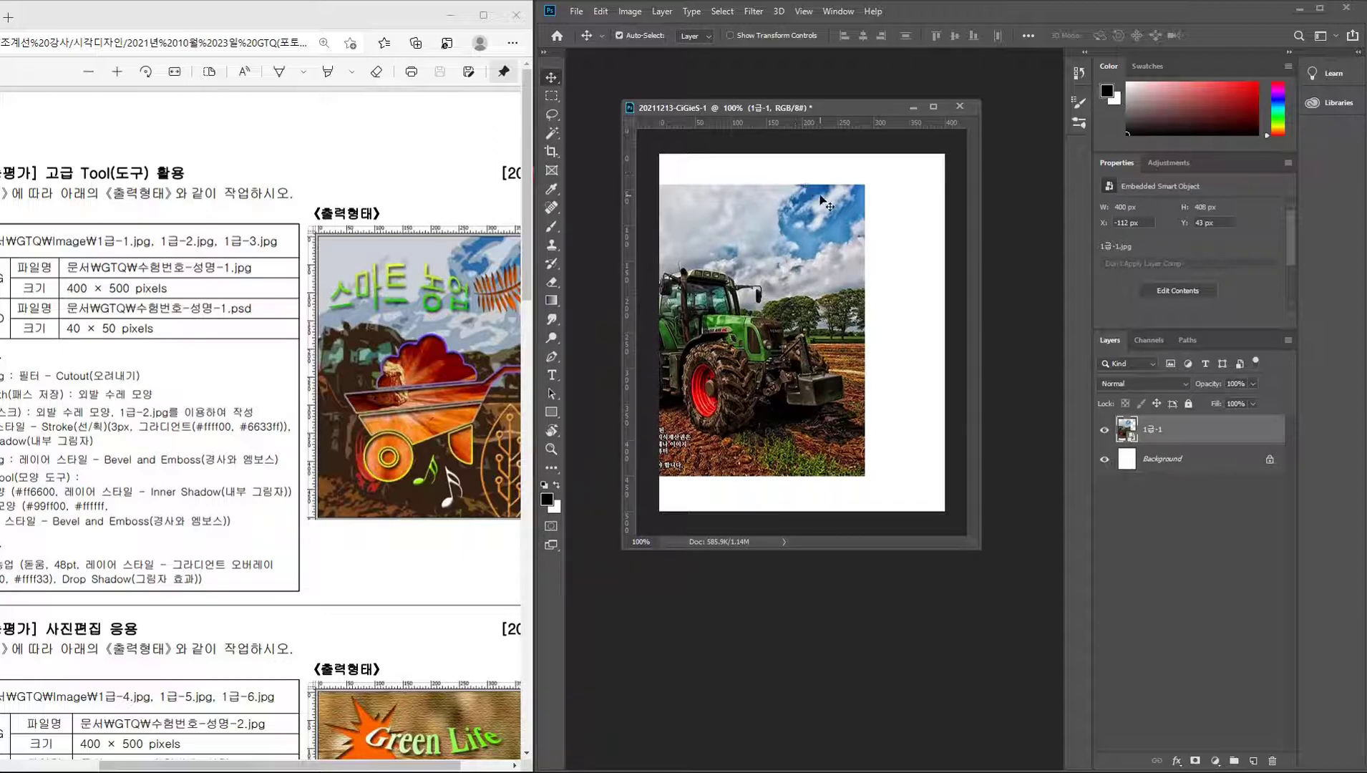
left_click(595, 12)
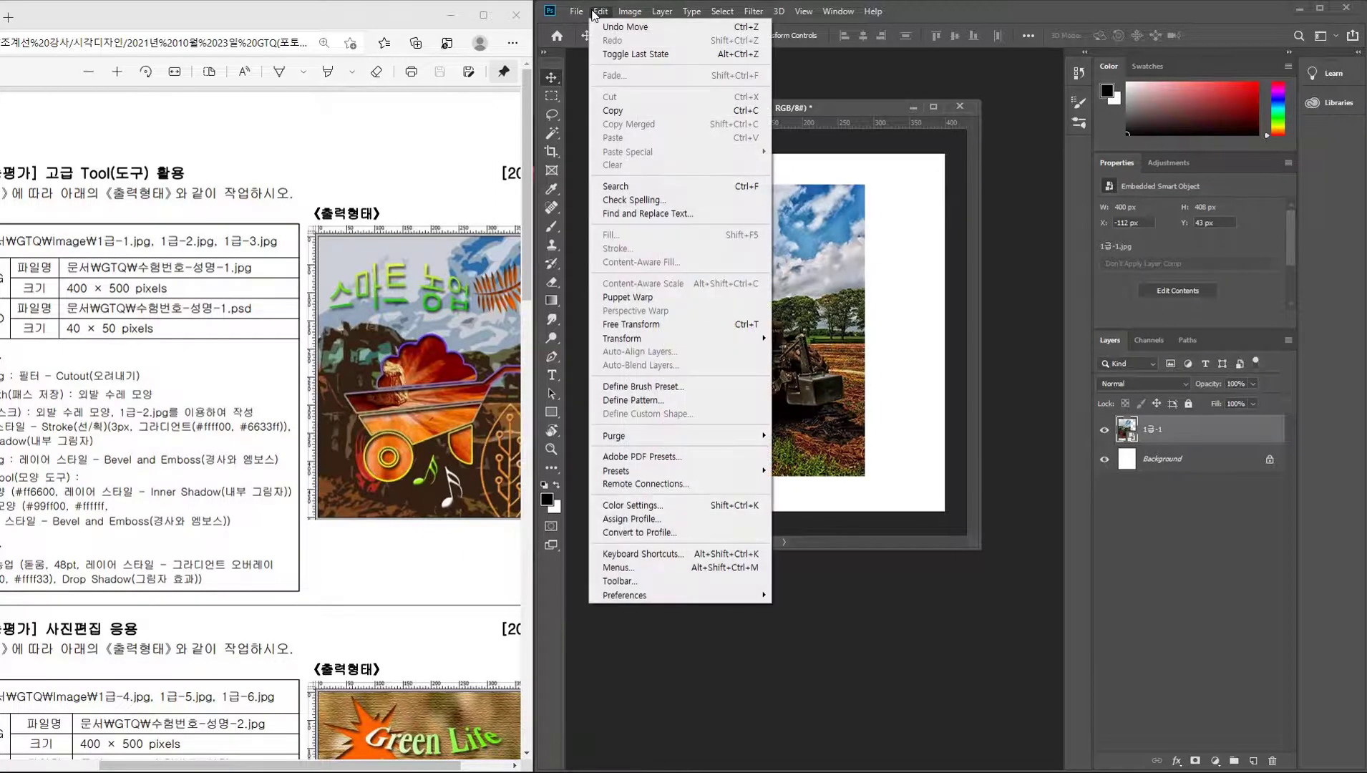
Free Transform the tractor photo to 552×563 px at X −149, Y −7, filling the canvas.
left_click(686, 324)
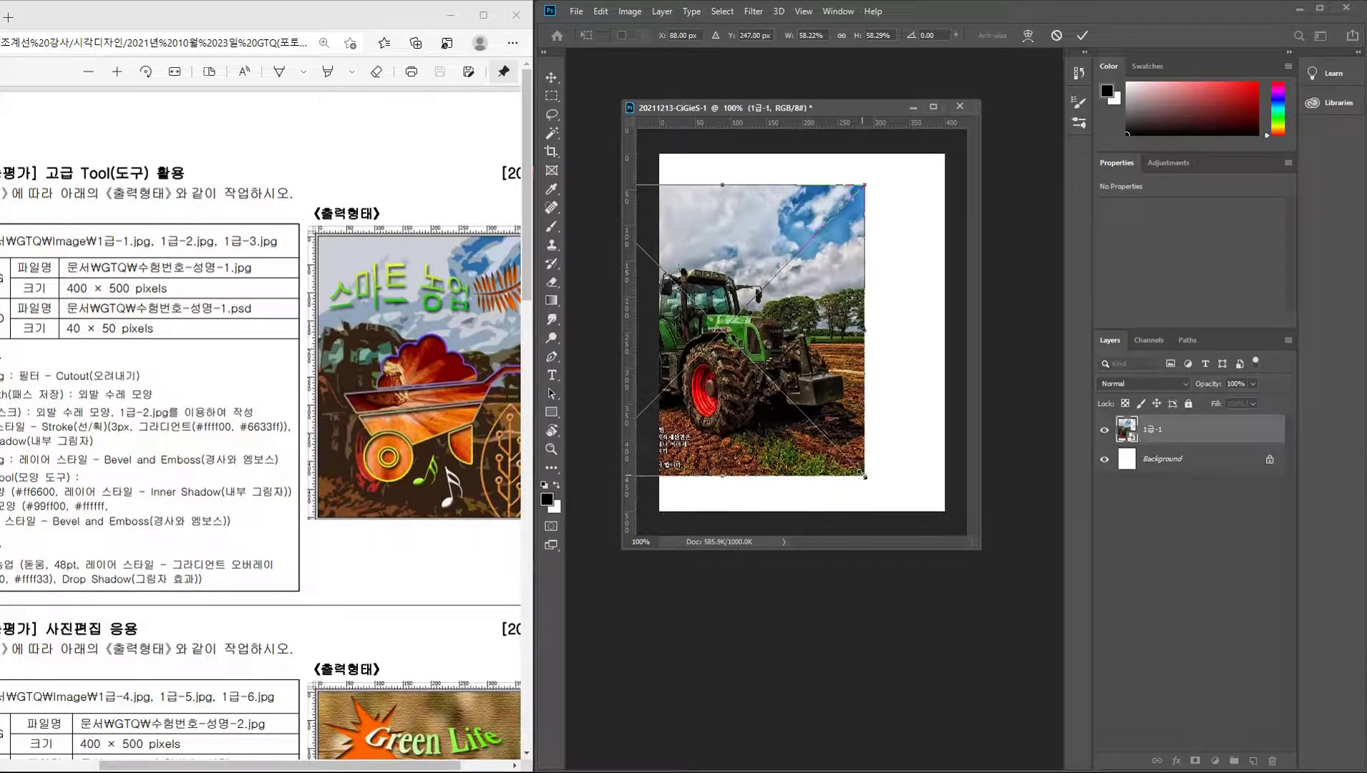
mouse_move(864, 474)
left_mouse_down()
mouse_move(906, 540)
mouse_move(842, 469)
left_mouse_up()
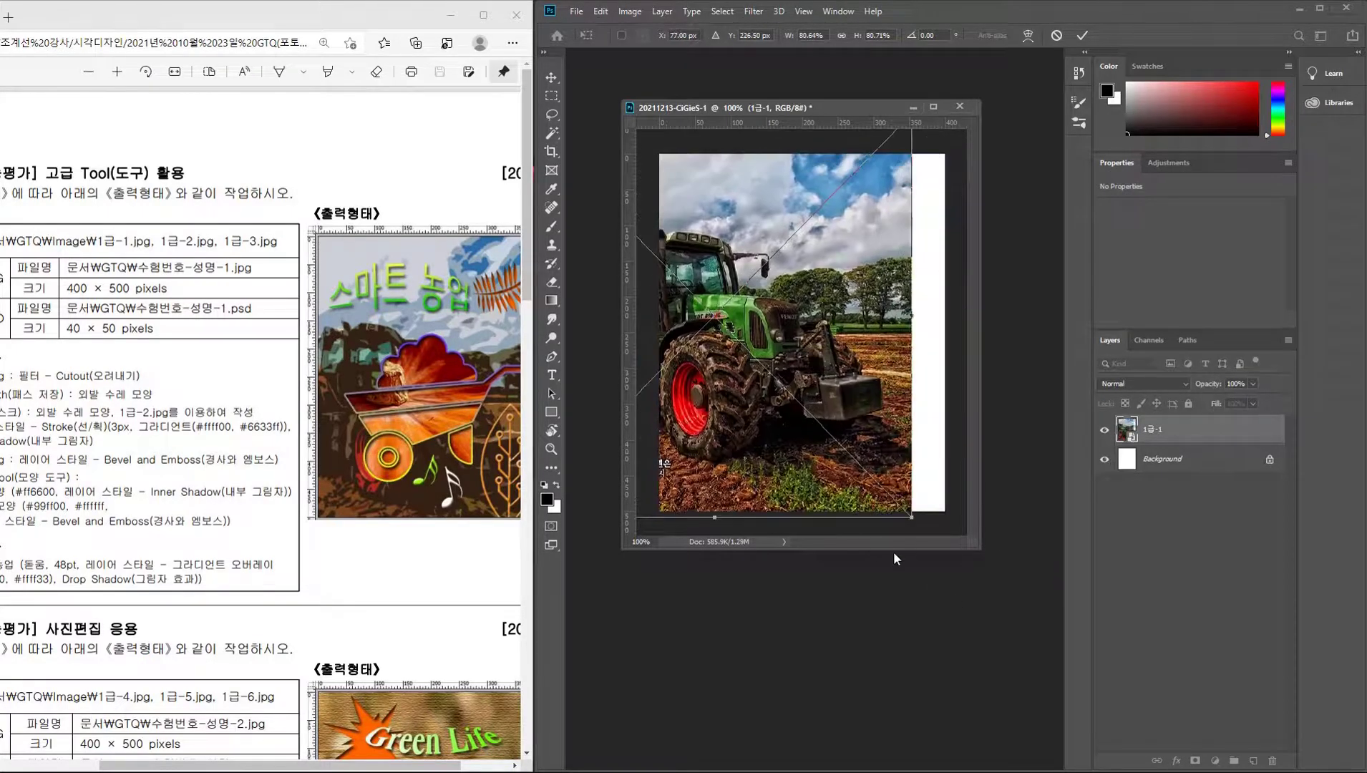
mouse_move(909, 518)
left_mouse_down()
mouse_move(948, 561)
mouse_move(915, 550)
left_mouse_up()
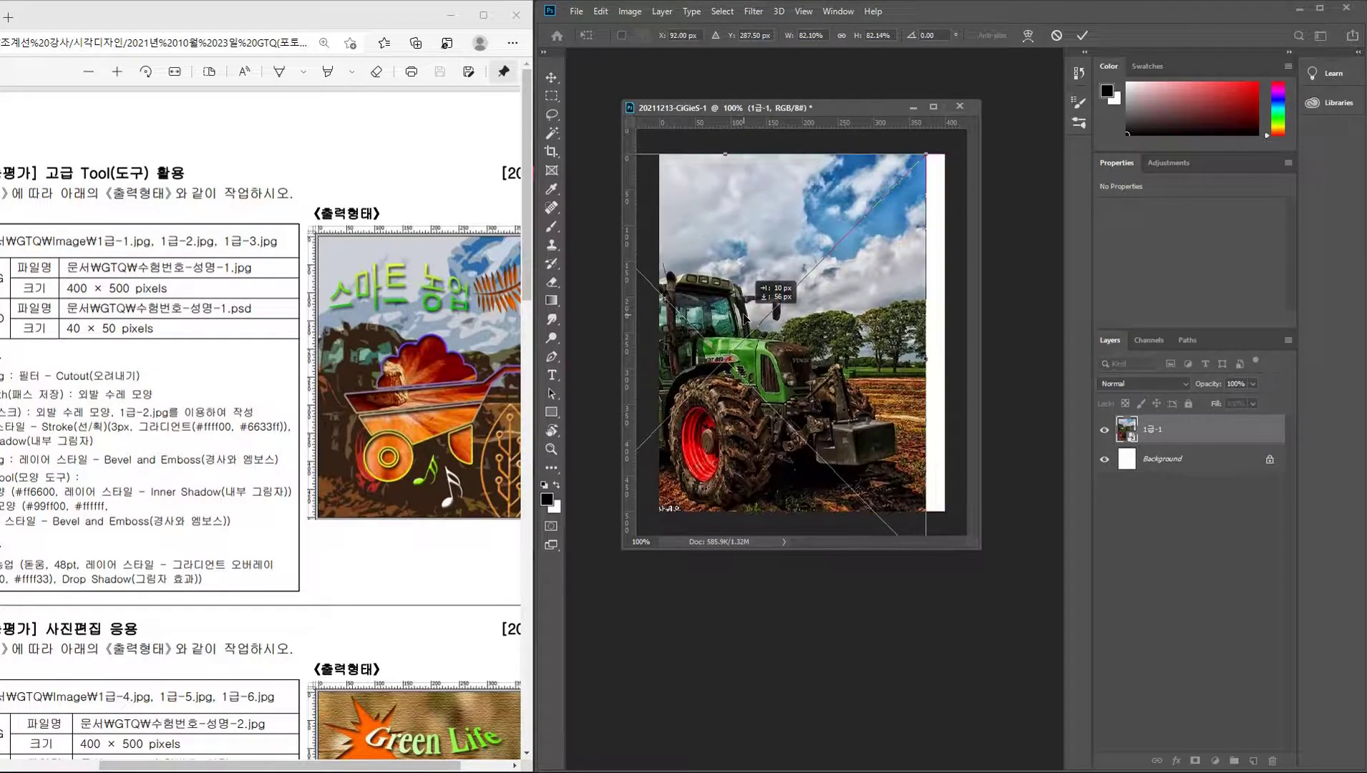
left_click_drag(737, 279, 749, 319)
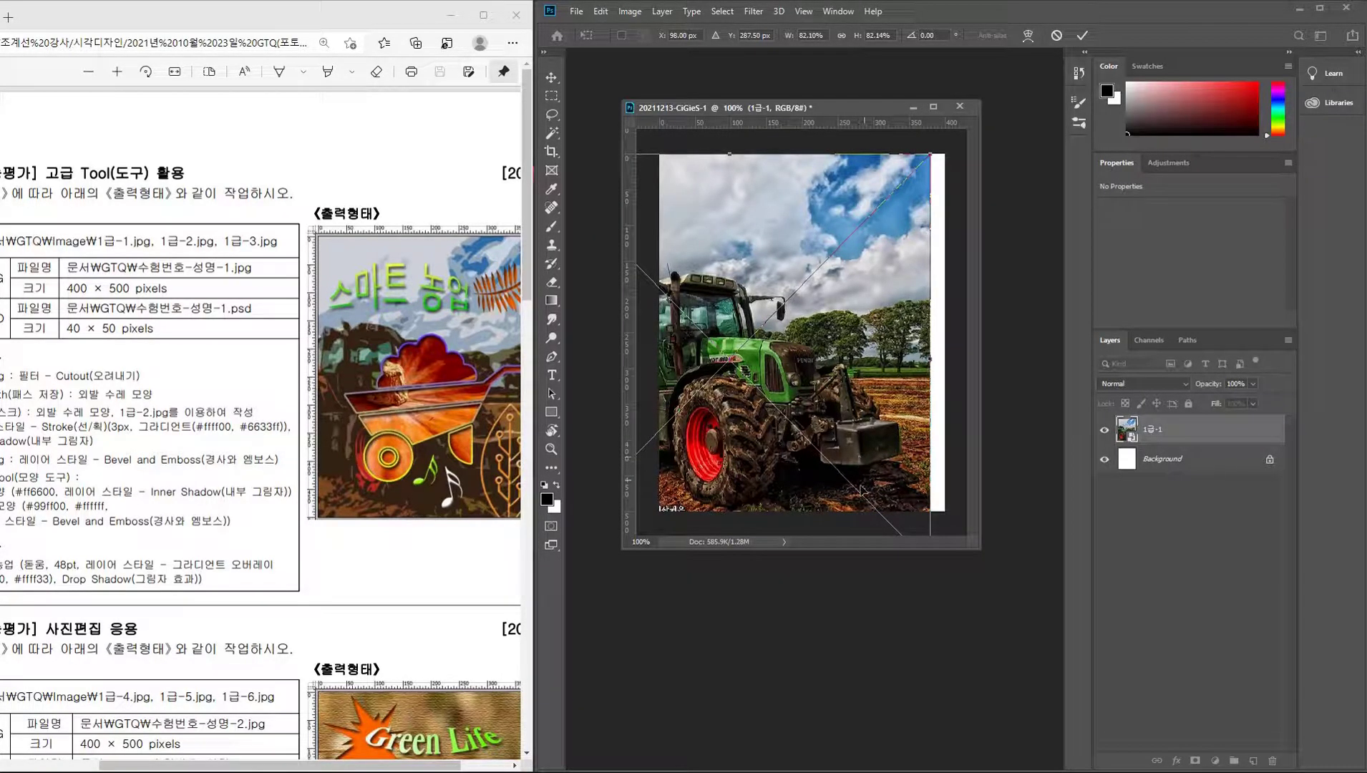
left_click_drag(861, 490, 866, 441)
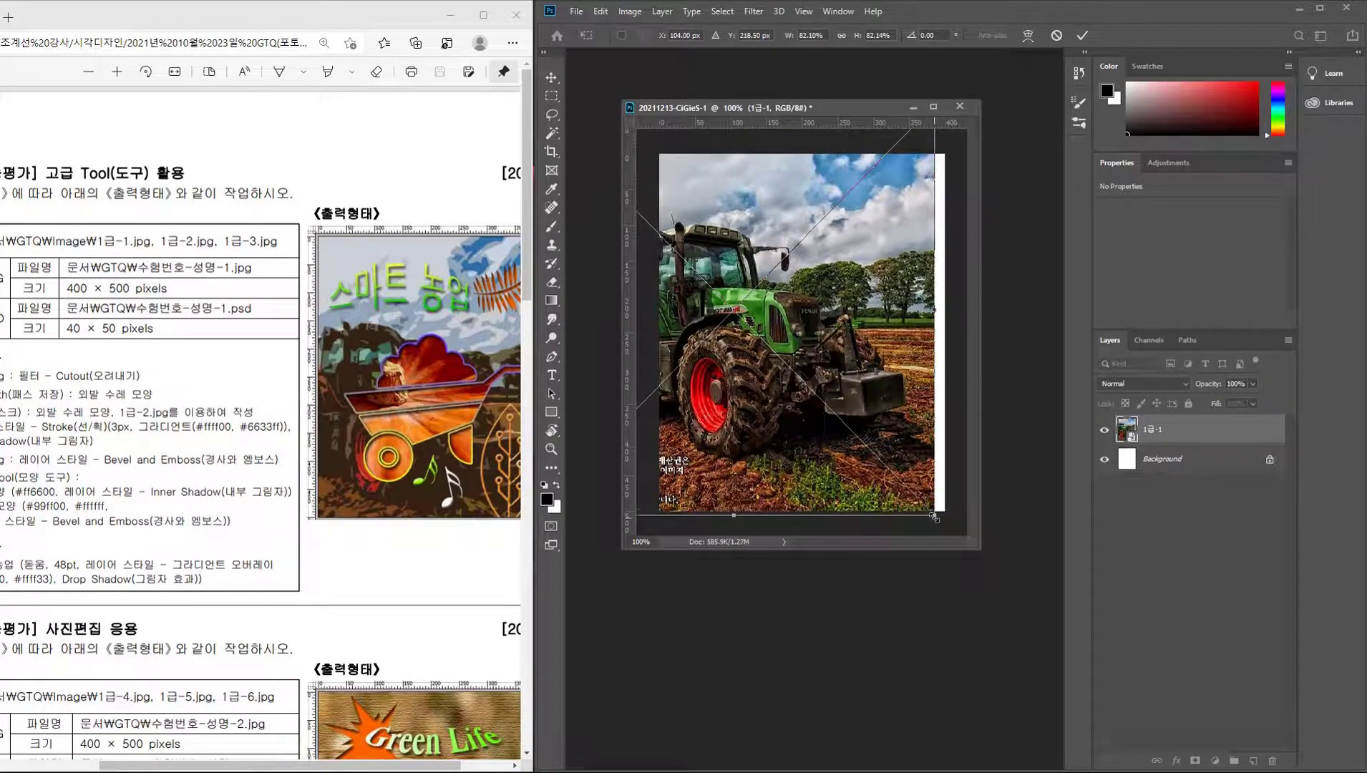
left_click_drag(934, 515, 905, 485)
mouse_move(820, 369)
left_mouse_down()
mouse_move(814, 410)
mouse_move(826, 417)
left_mouse_up()
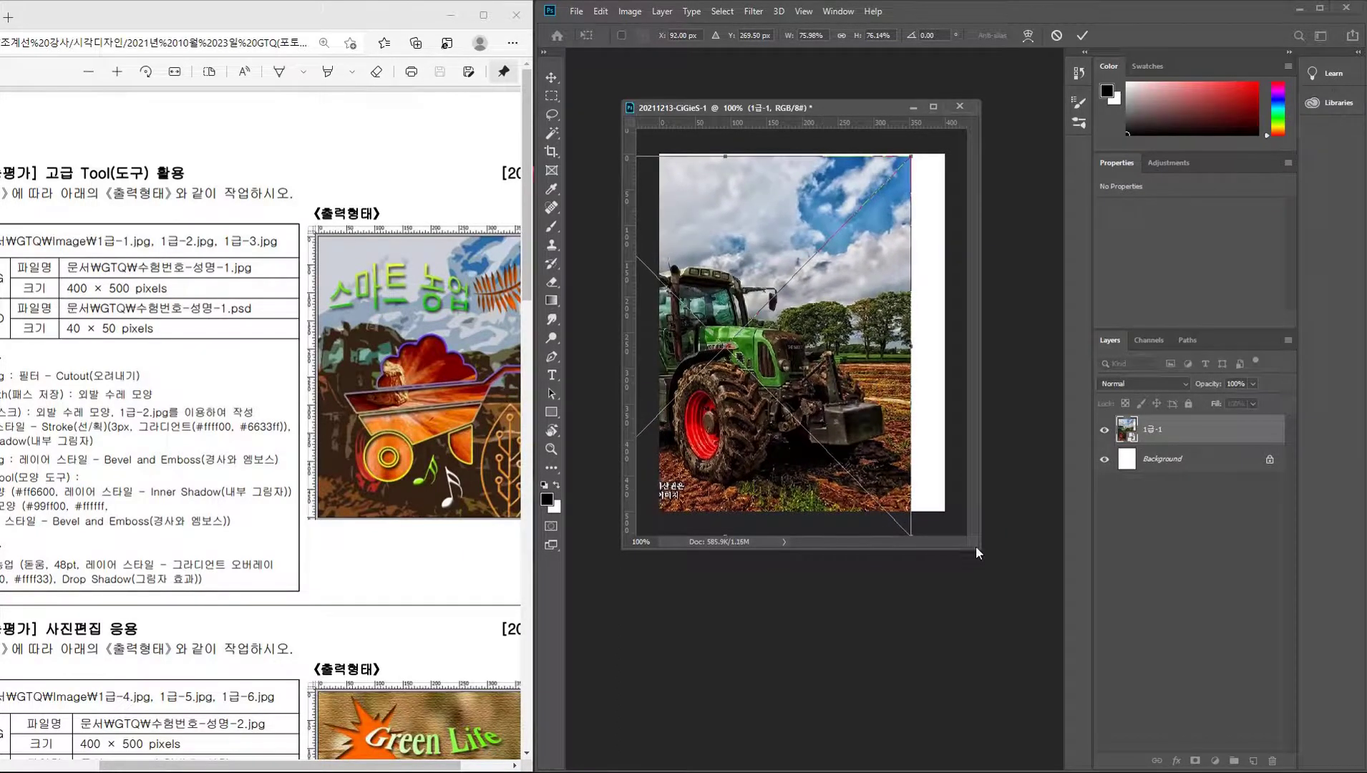
left_click_drag(979, 548, 1035, 628)
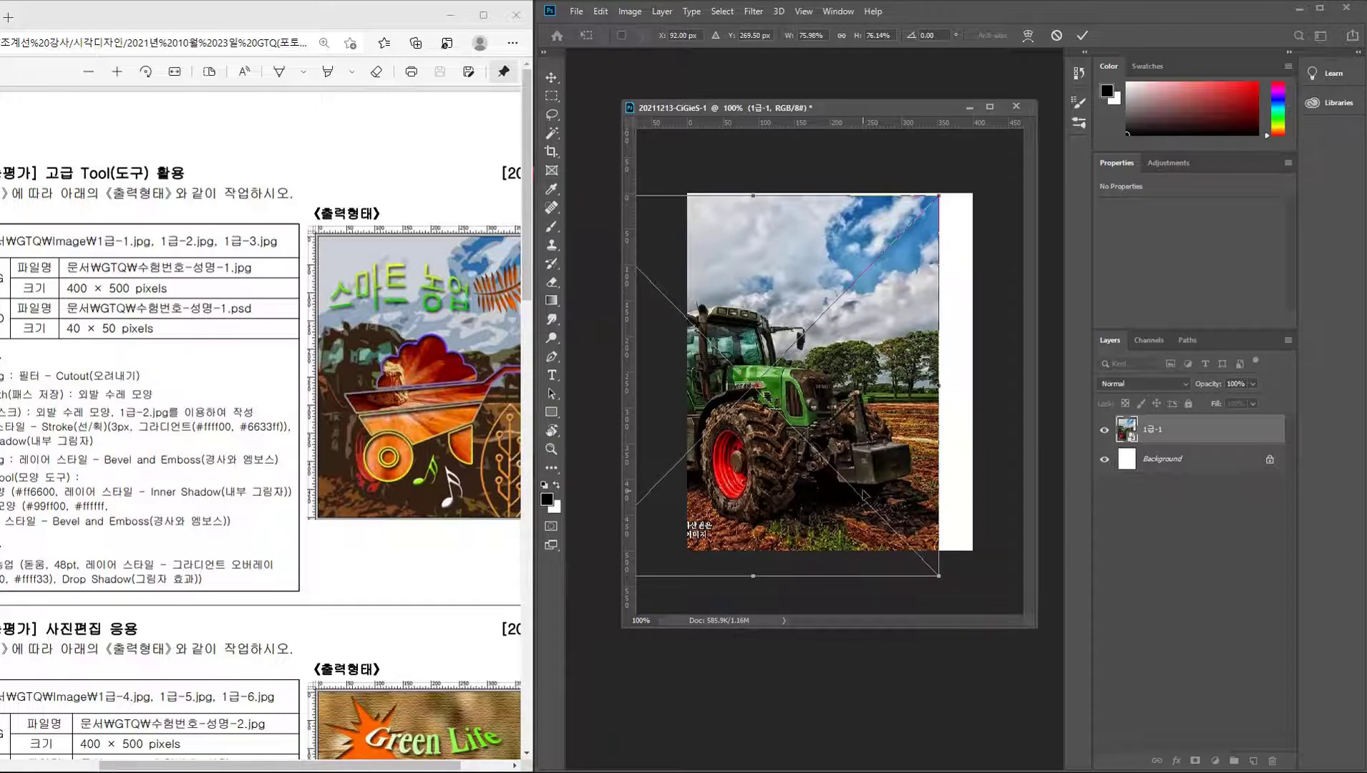
left_click_drag(864, 496, 884, 503)
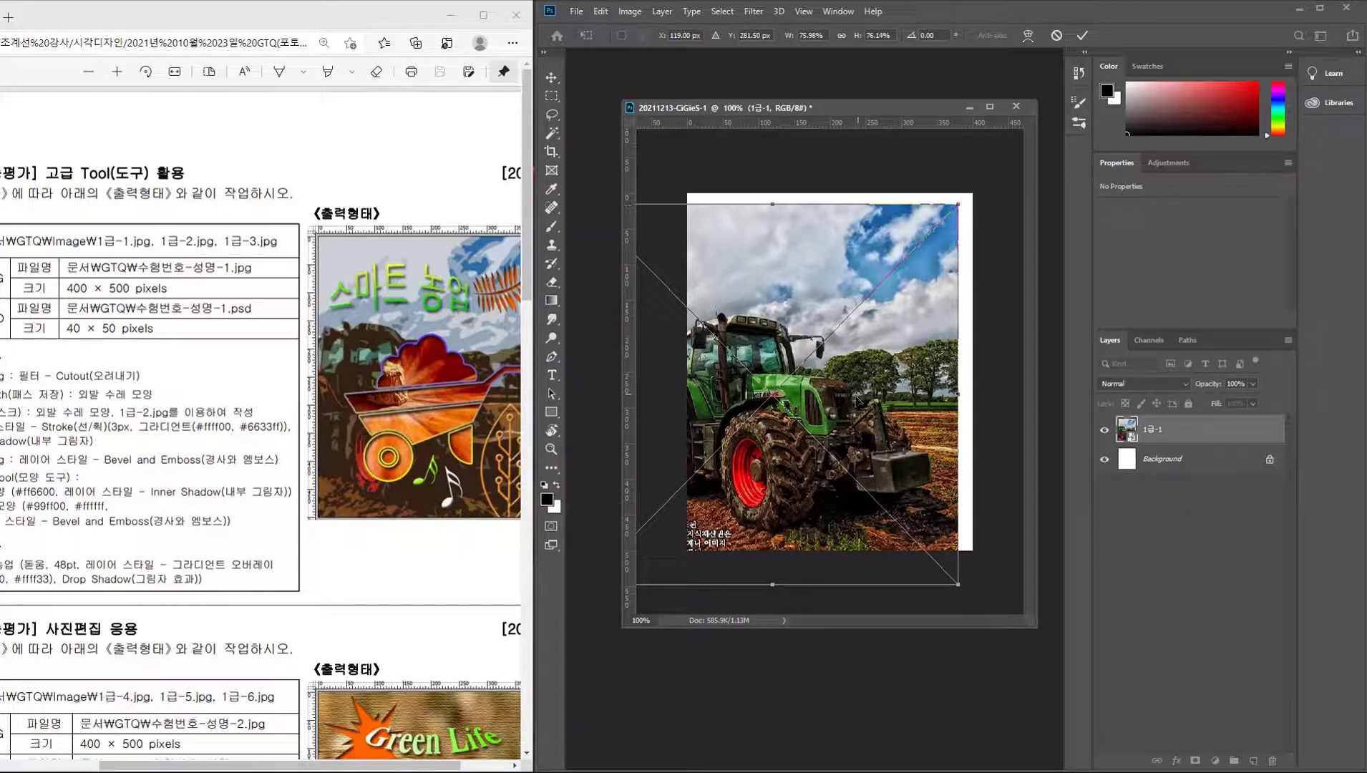
left_click_drag(959, 205, 980, 203)
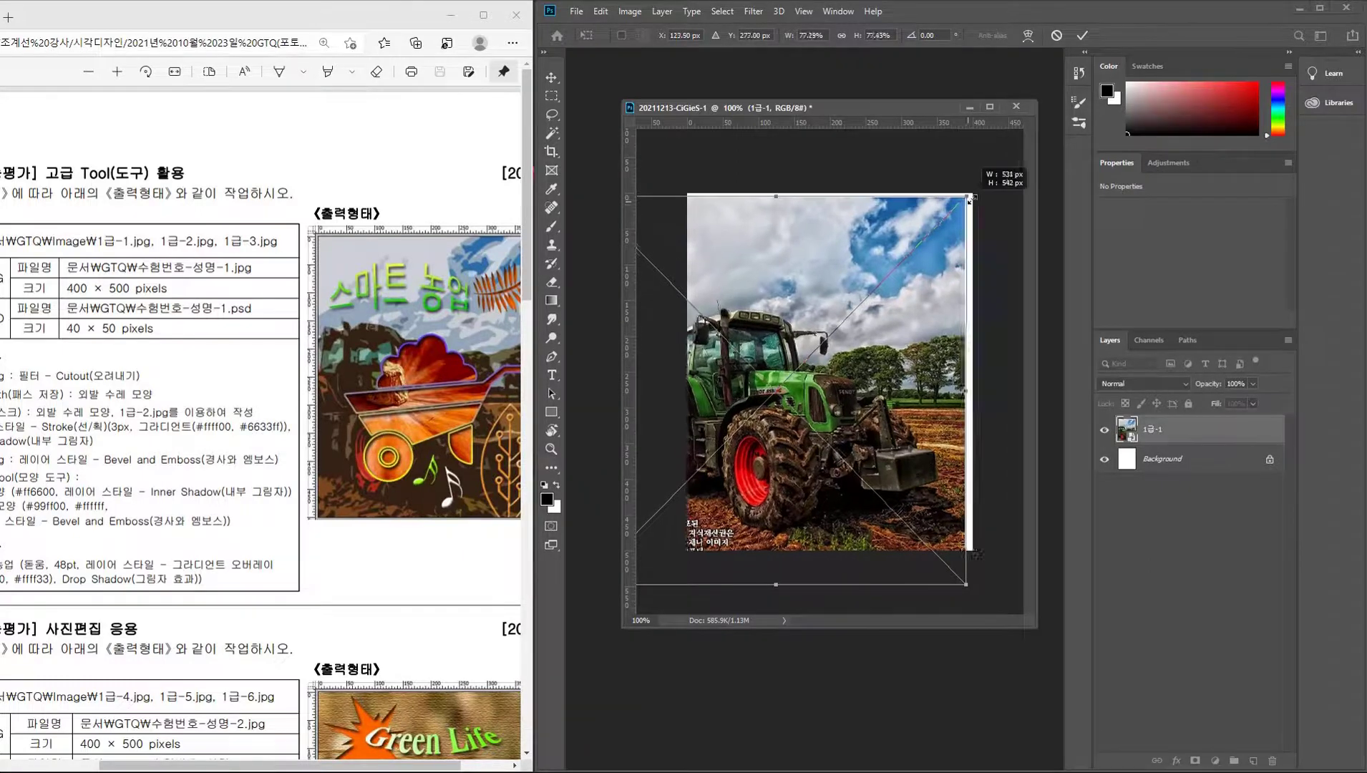
left_click_drag(924, 300, 919, 305)
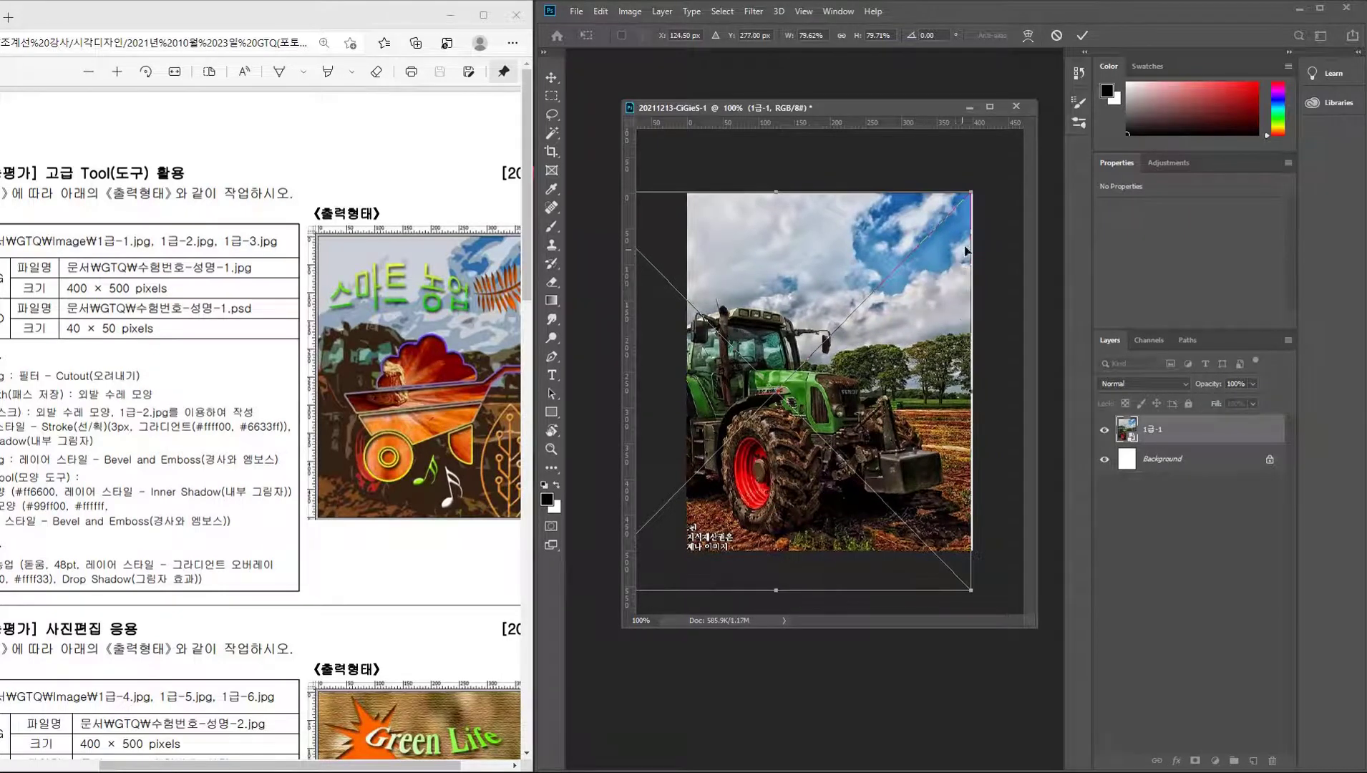
left_click_drag(971, 194, 974, 188)
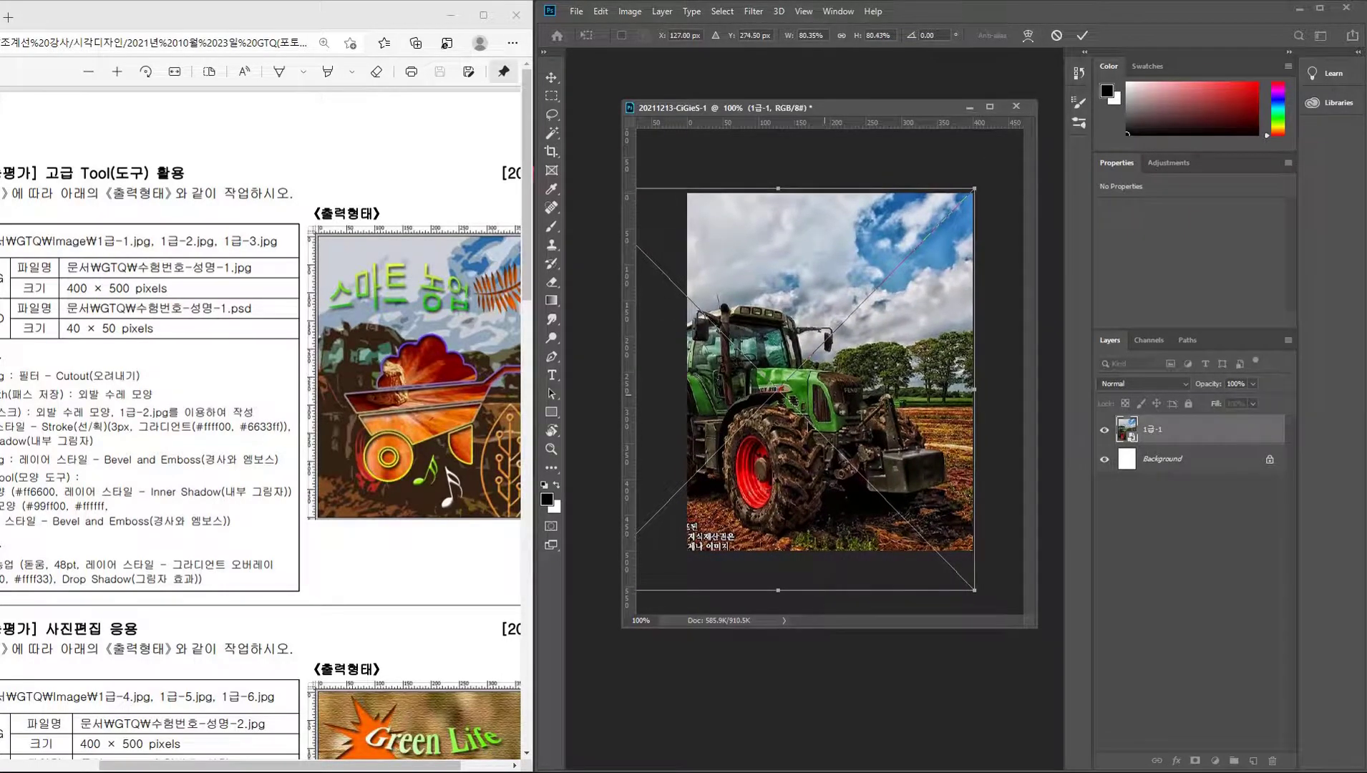
key("Return")
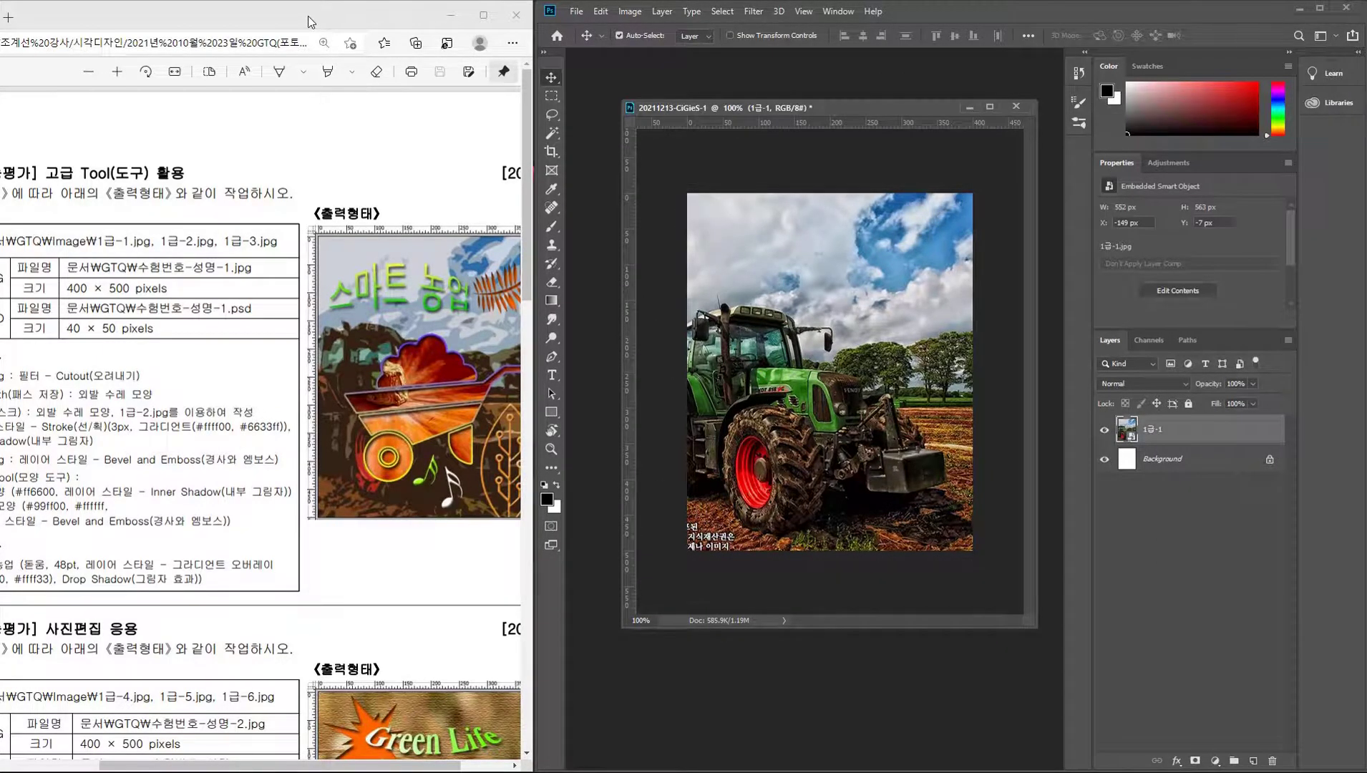
Arrange a wider exam PDF window beside the Photoshop document showing the full conditions.
mouse_move(308, 10)
left_mouse_down()
mouse_move(342, 9)
mouse_move(282, 8)
left_mouse_up()
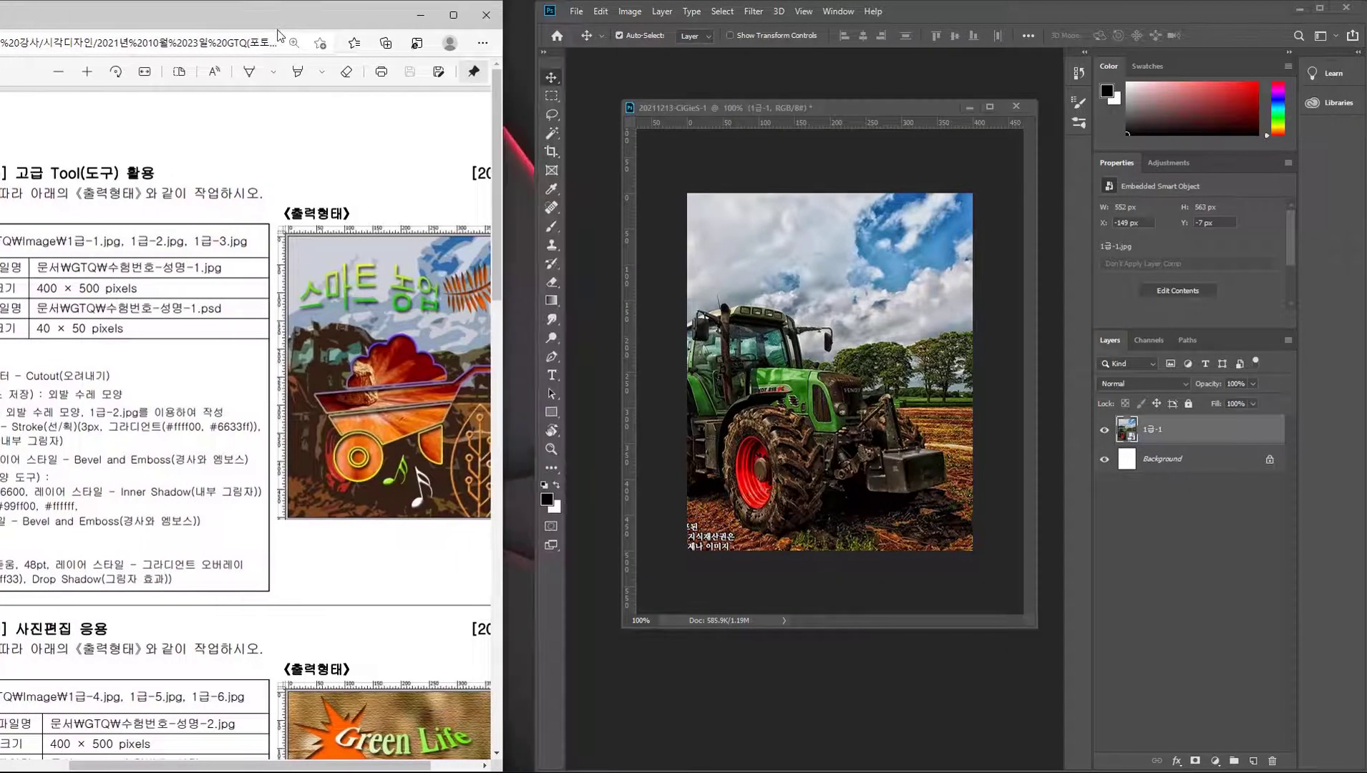
left_click(537, 75)
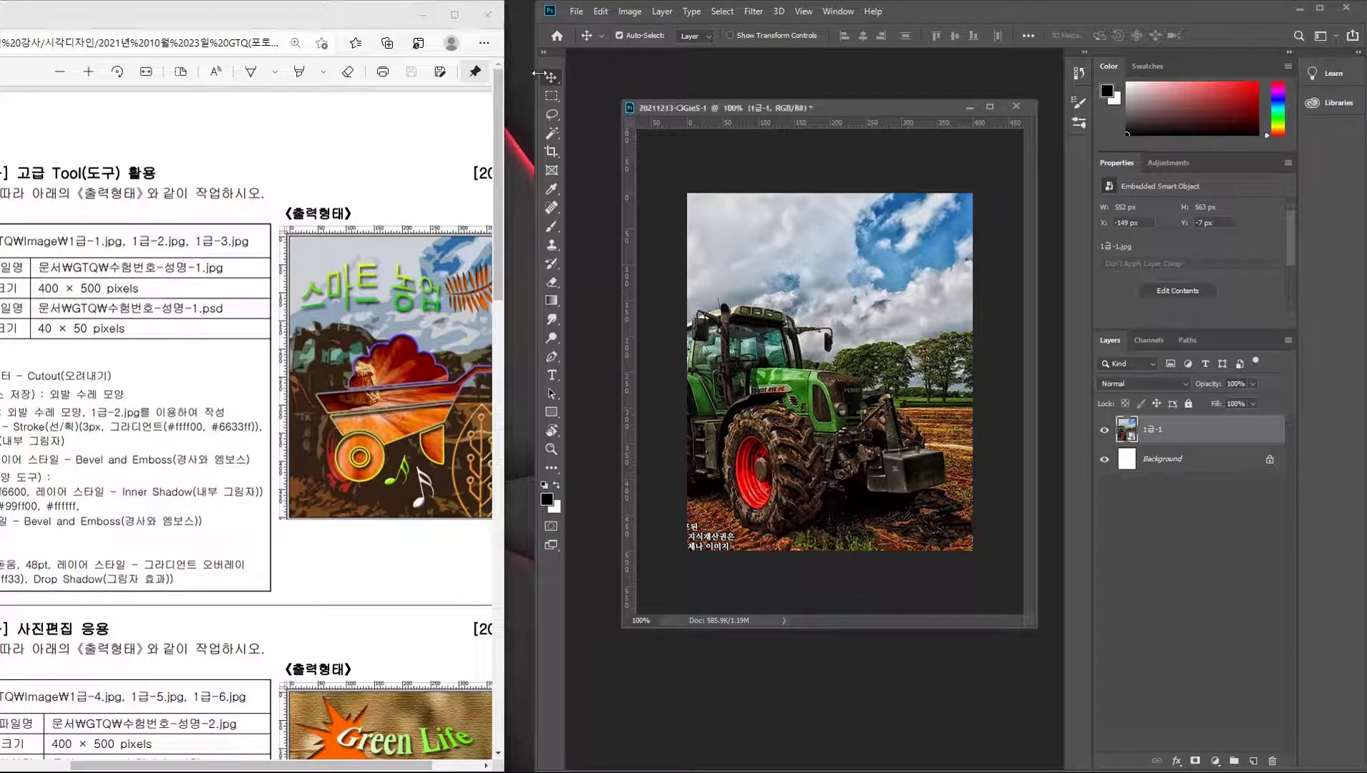
left_click_drag(536, 61, 603, 60)
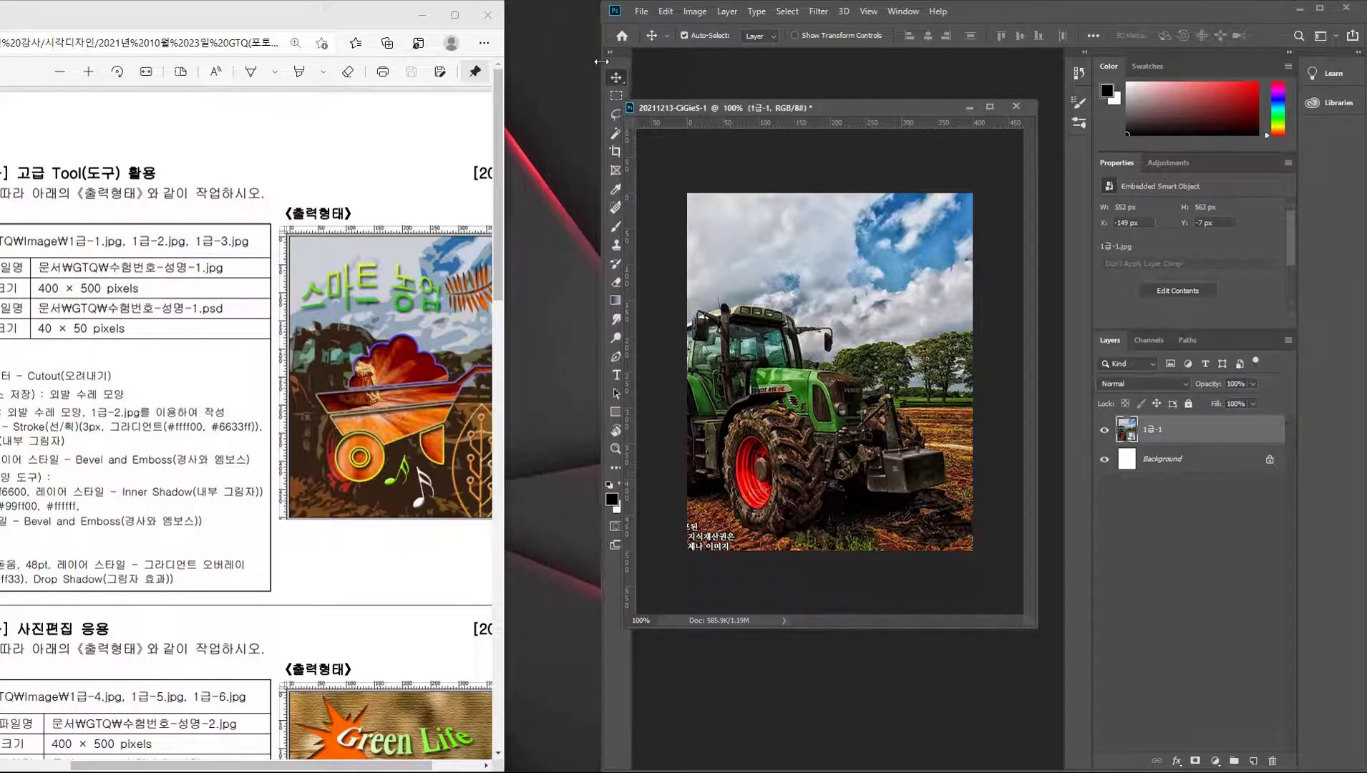
left_click_drag(812, 107, 838, 128)
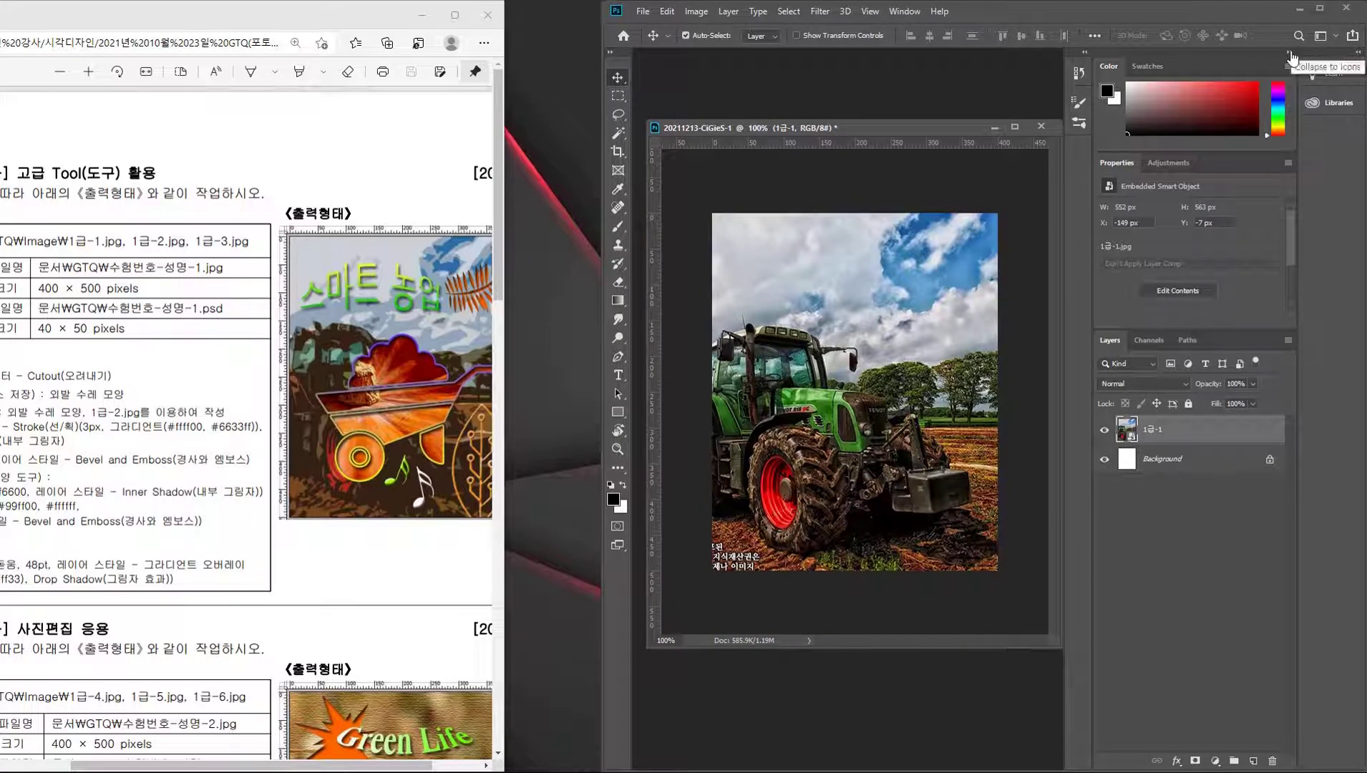
left_click_drag(814, 129, 813, 115)
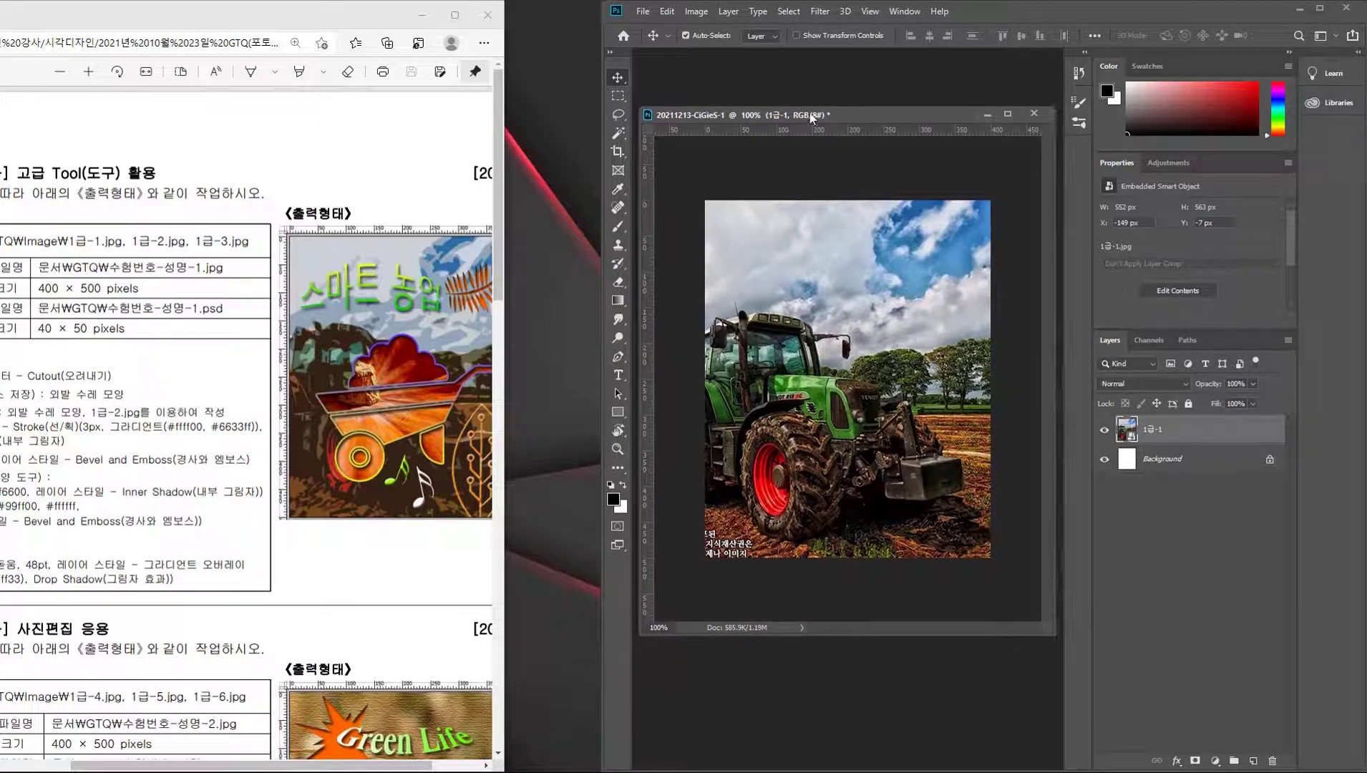
left_click_drag(508, 166, 566, 175)
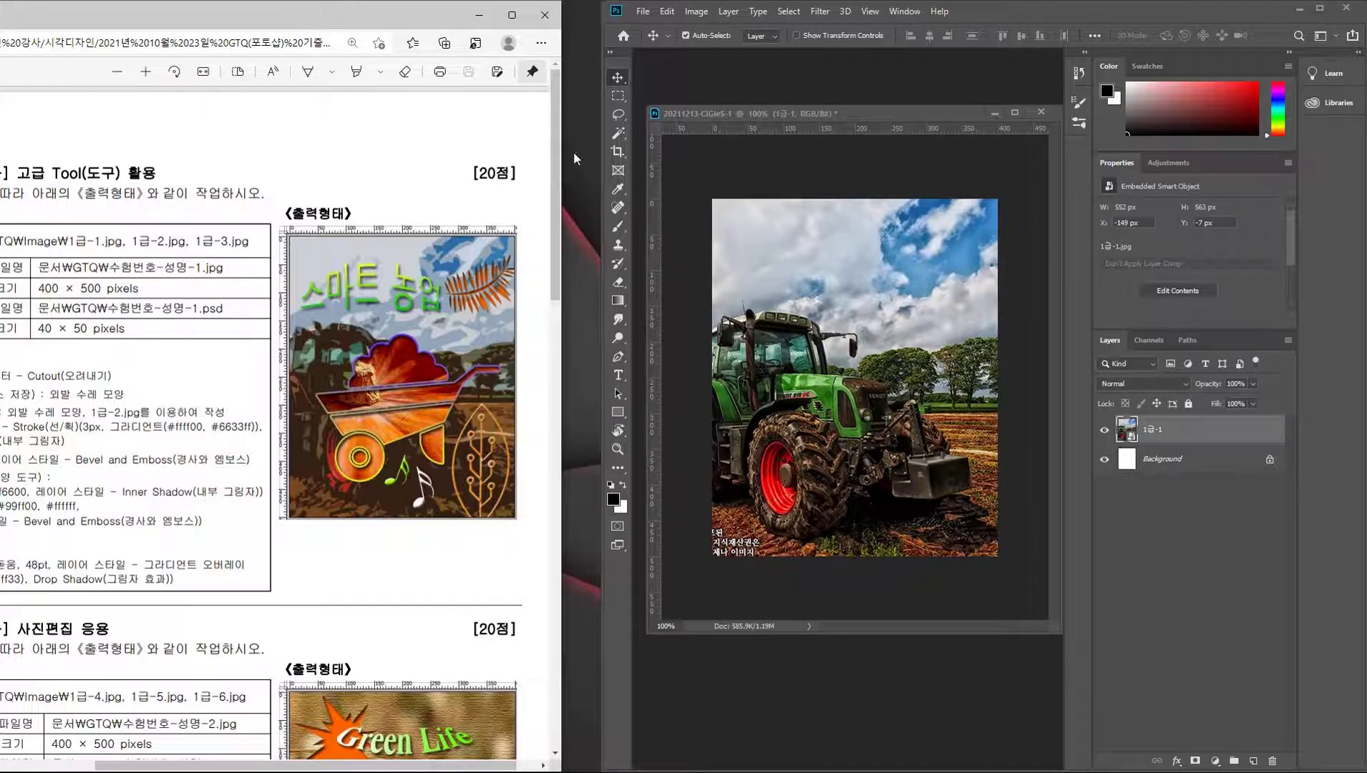
left_click_drag(562, 151, 603, 154)
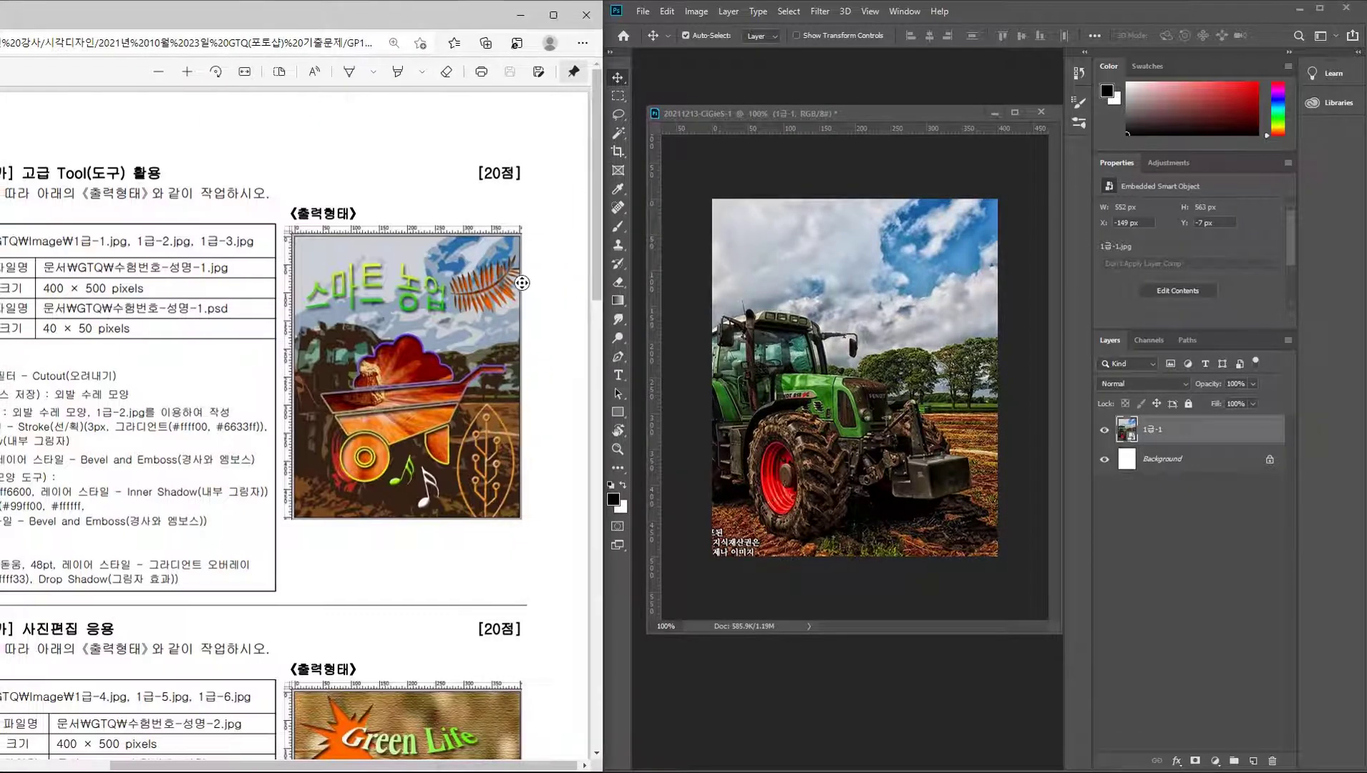
scroll(501, 283, "left", 3)
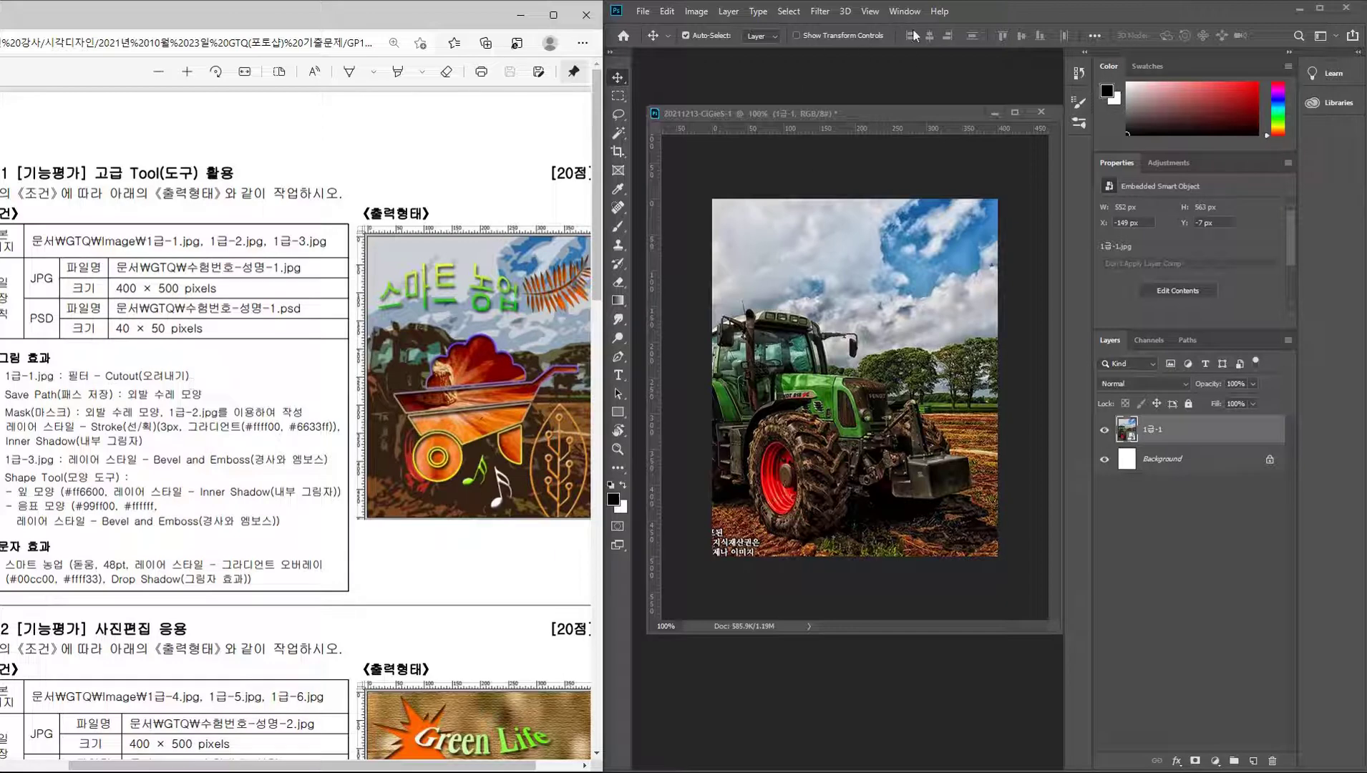
left_click(975, 14)
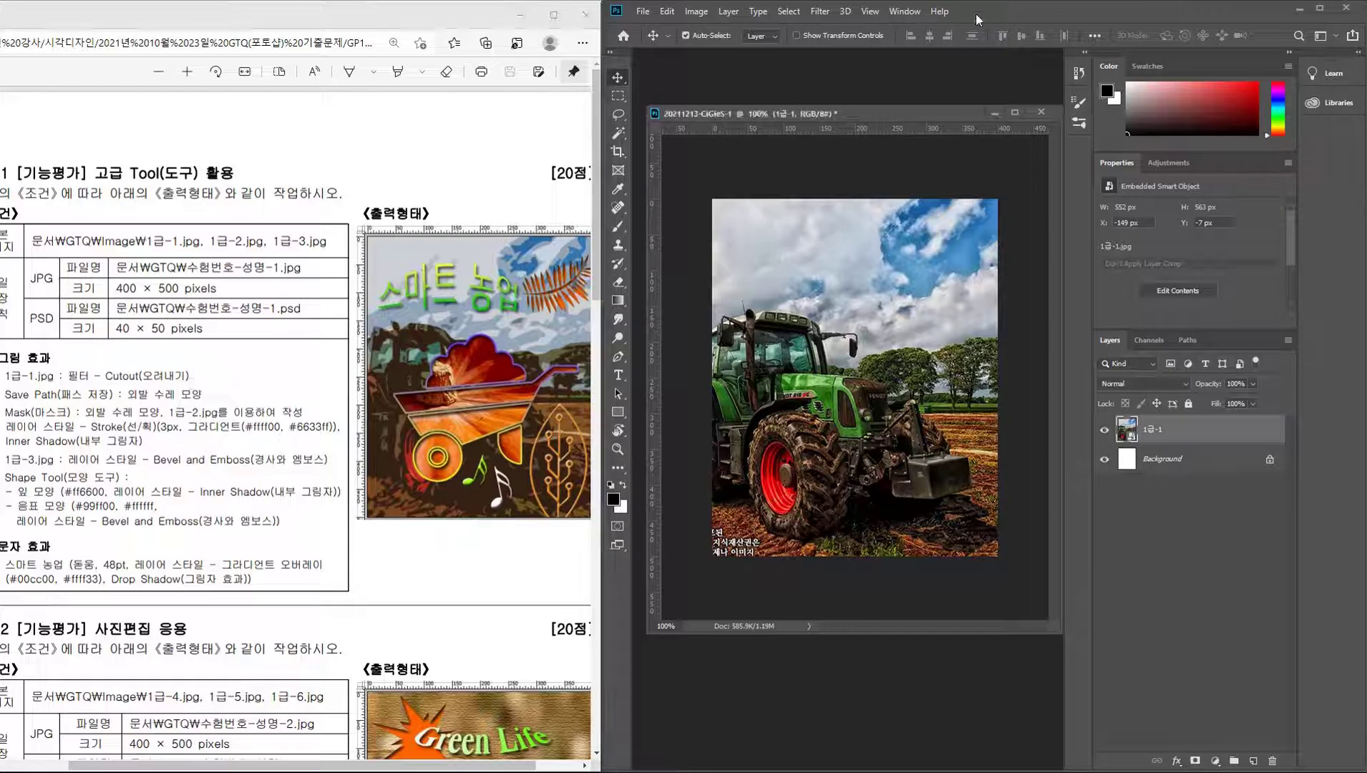
Open the Filter Gallery and browse its filter groups.
left_click(823, 12)
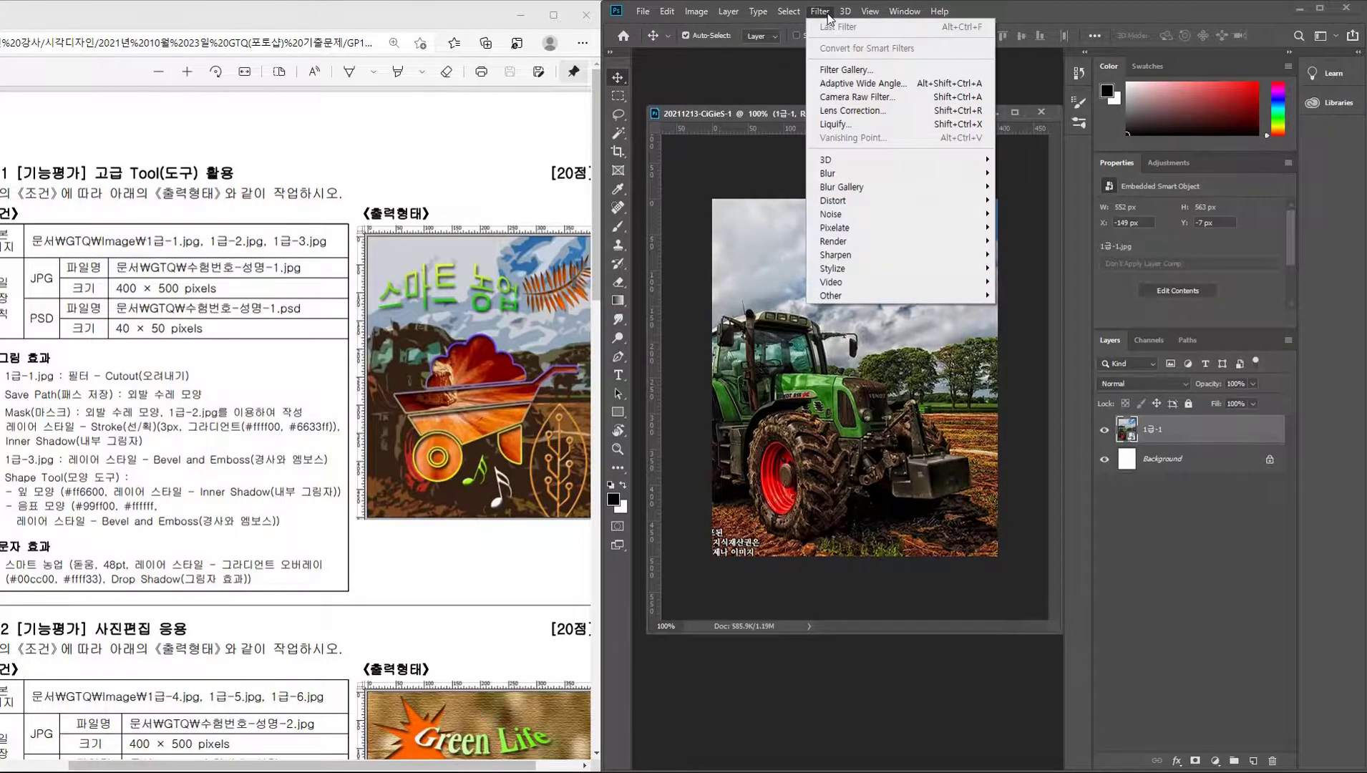
left_click(859, 70)
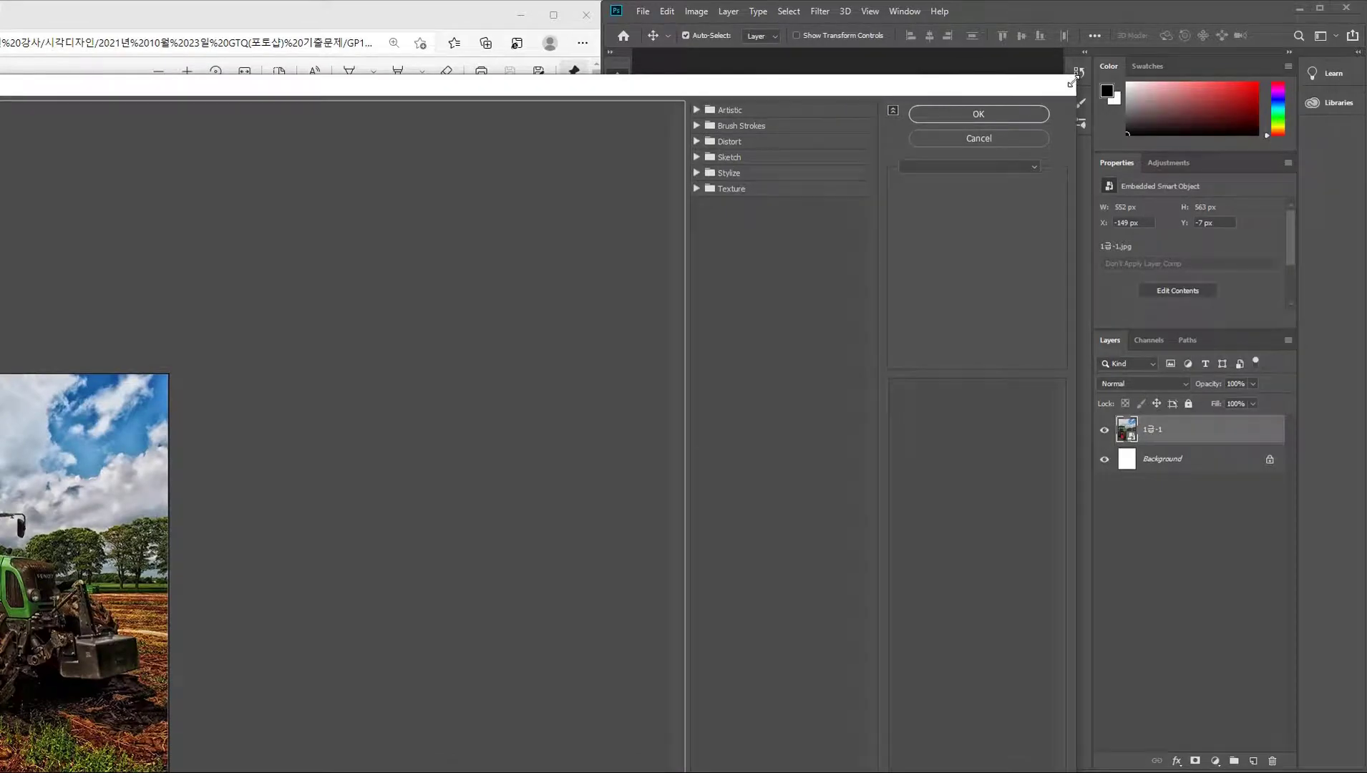
mouse_move(850, 90)
left_mouse_down()
mouse_move(257, 448)
mouse_move(1118, 71)
left_mouse_up()
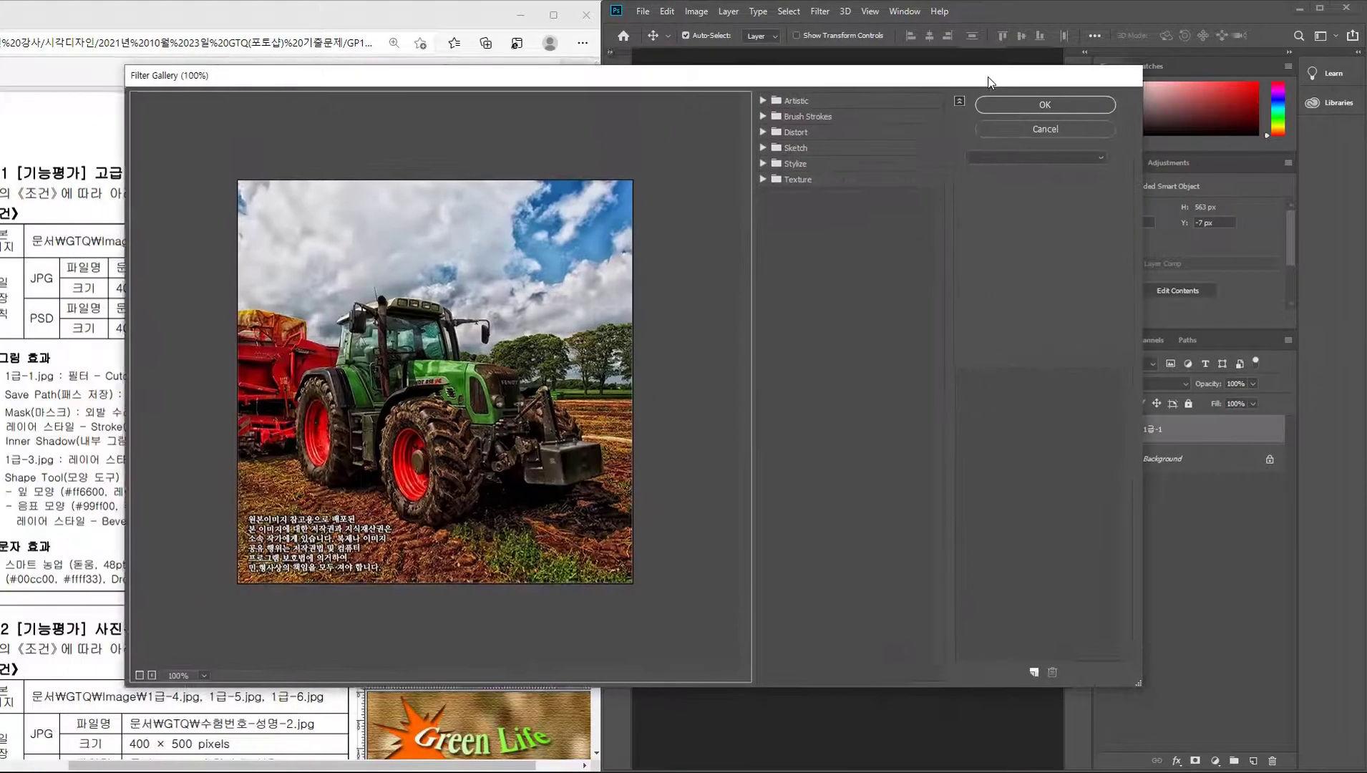
left_click(762, 101)
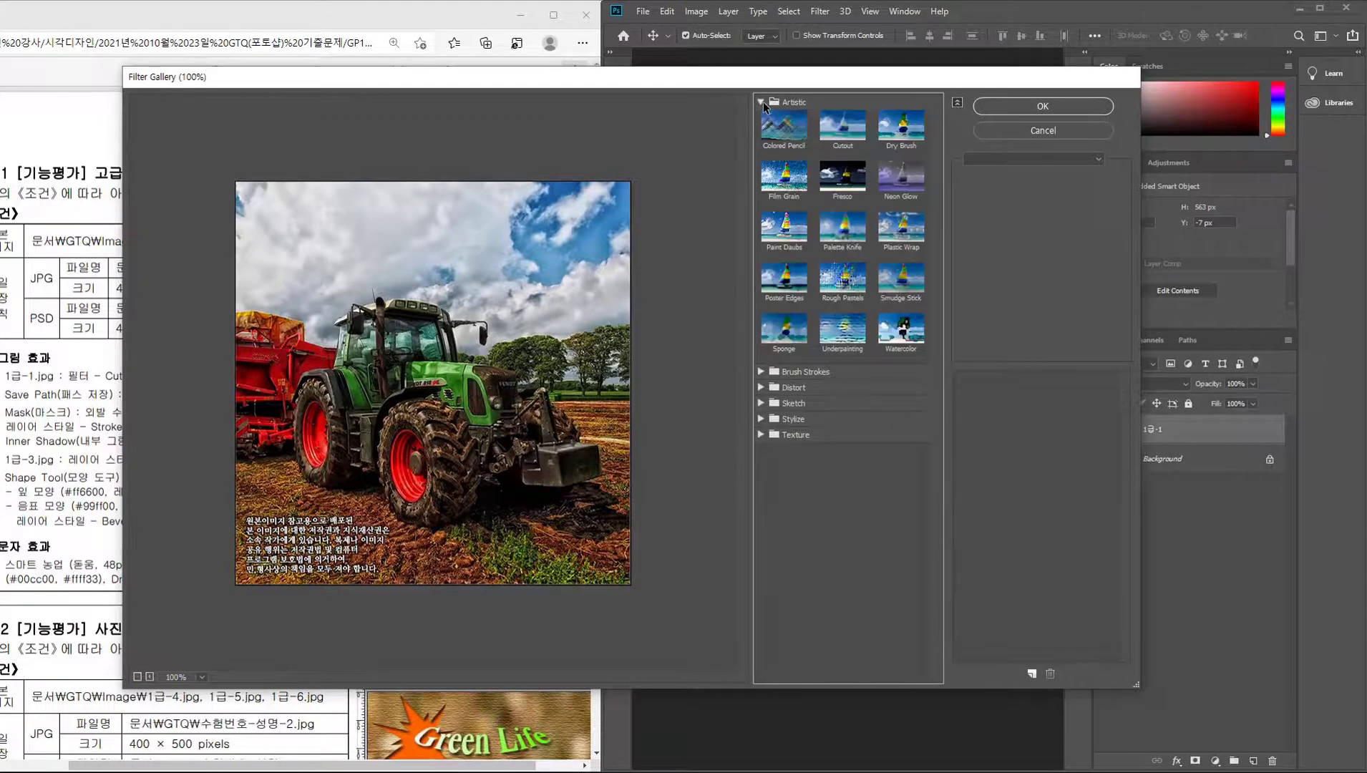
left_click(760, 118)
left_click(760, 133)
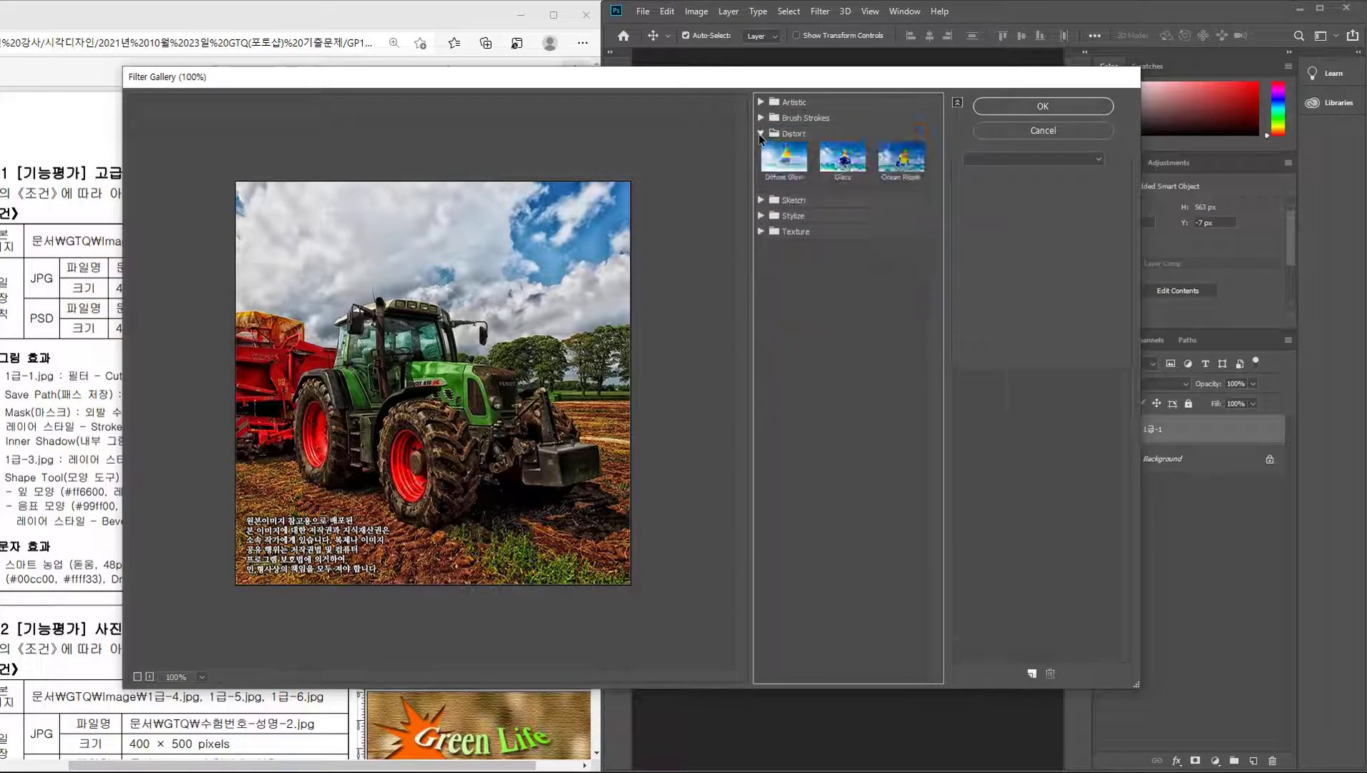
left_click(761, 150)
left_click(758, 150)
left_click(758, 166)
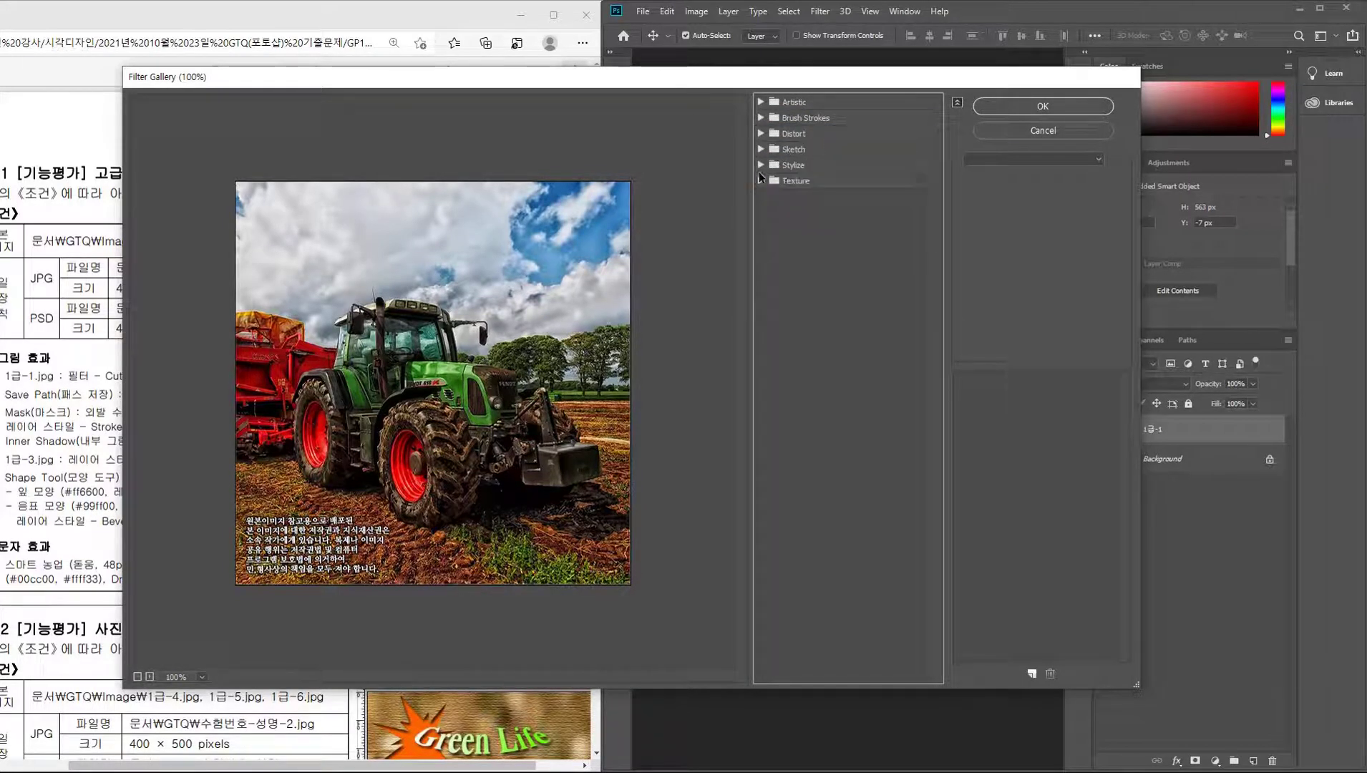
left_click(762, 180)
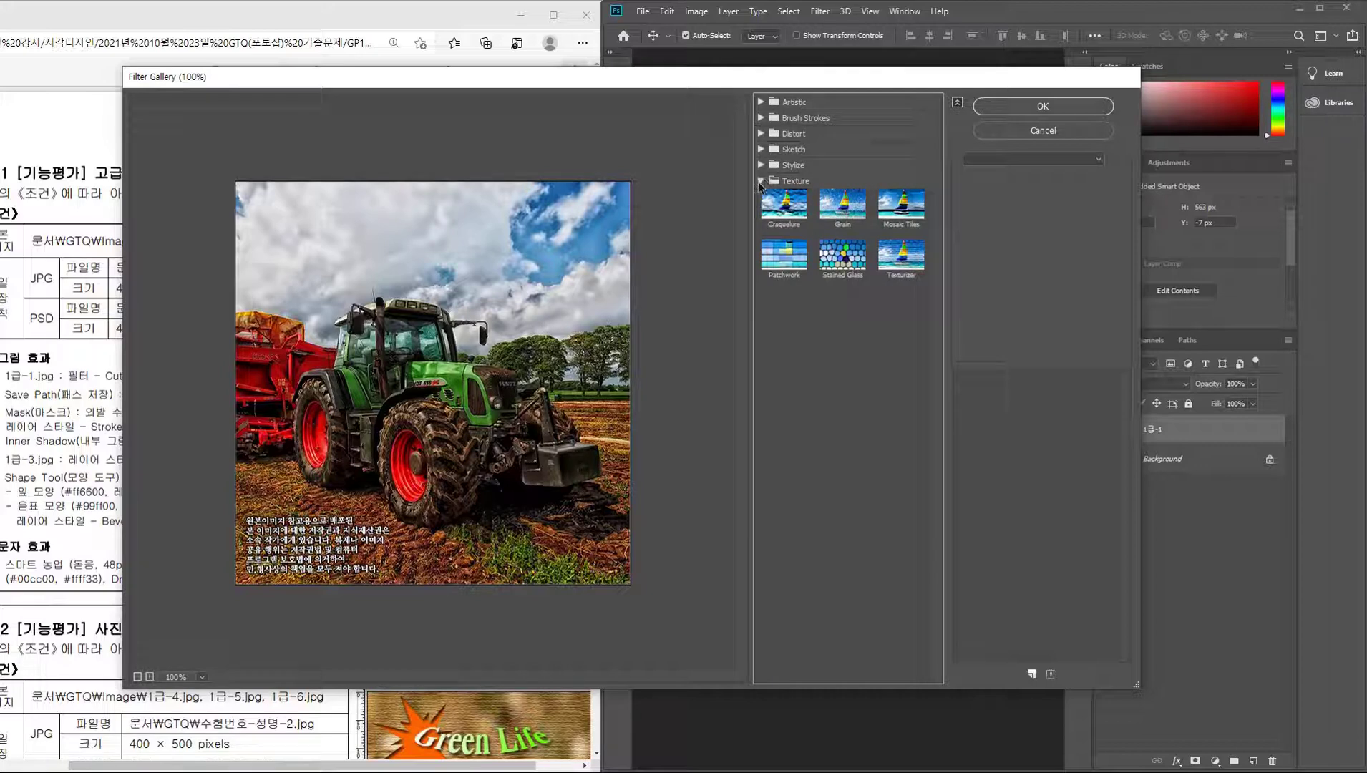
Apply the Artistic > Cutout filter to the tractor layer.
left_click(761, 101)
left_click(783, 126)
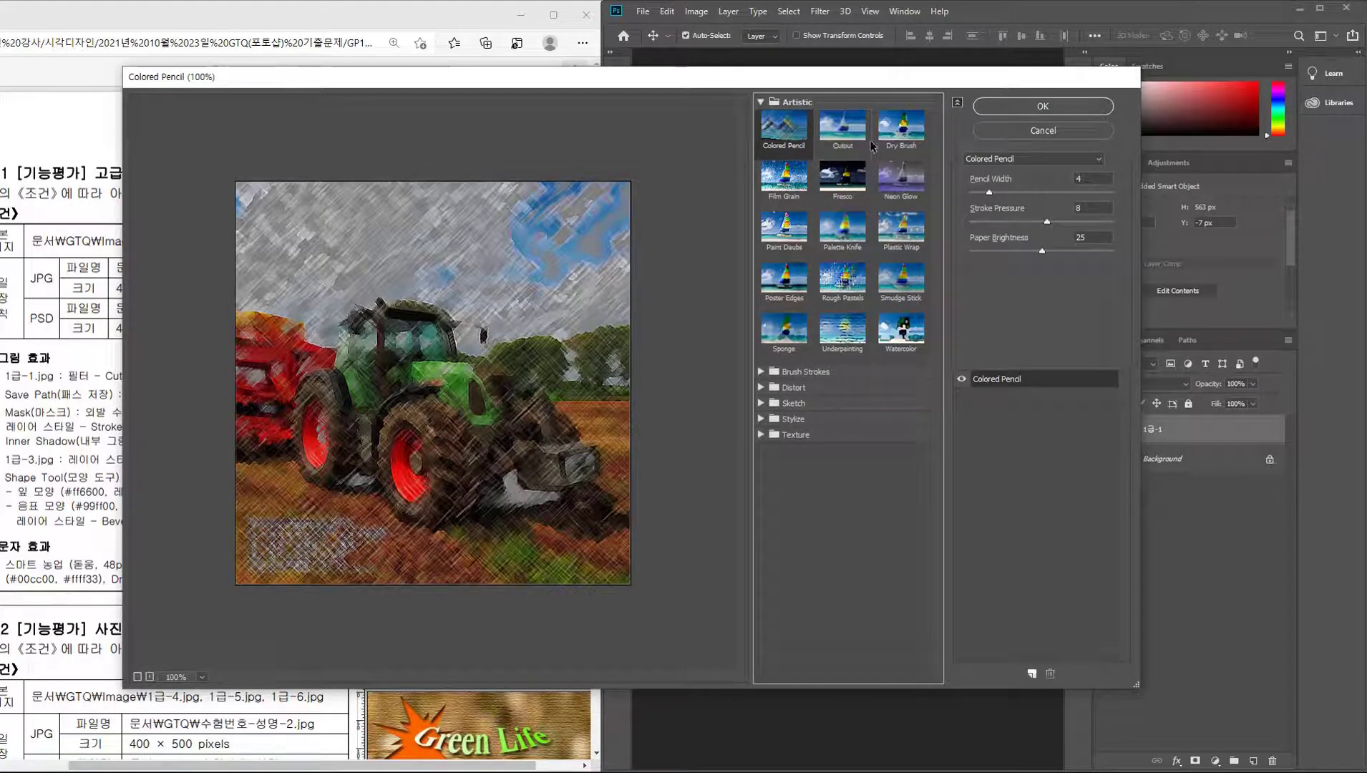
left_click(858, 143)
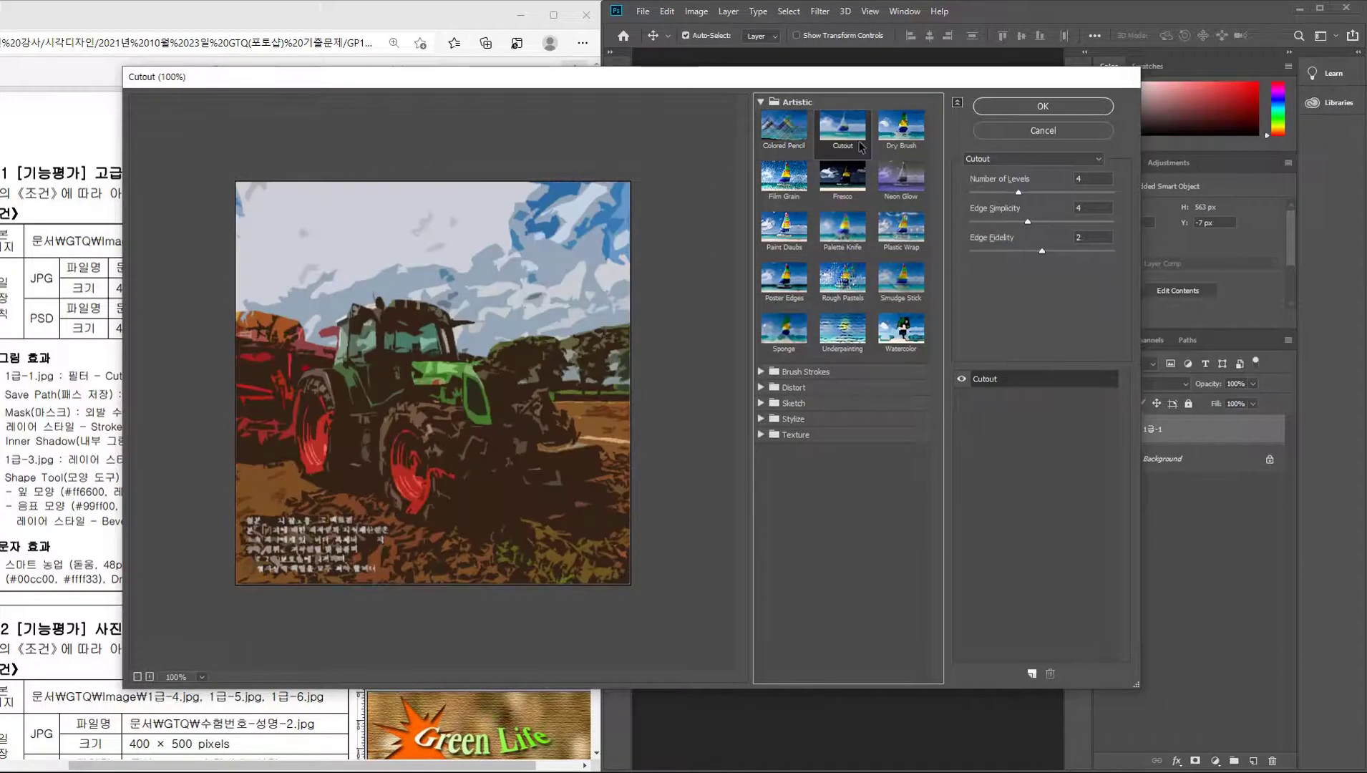
left_click(1100, 163)
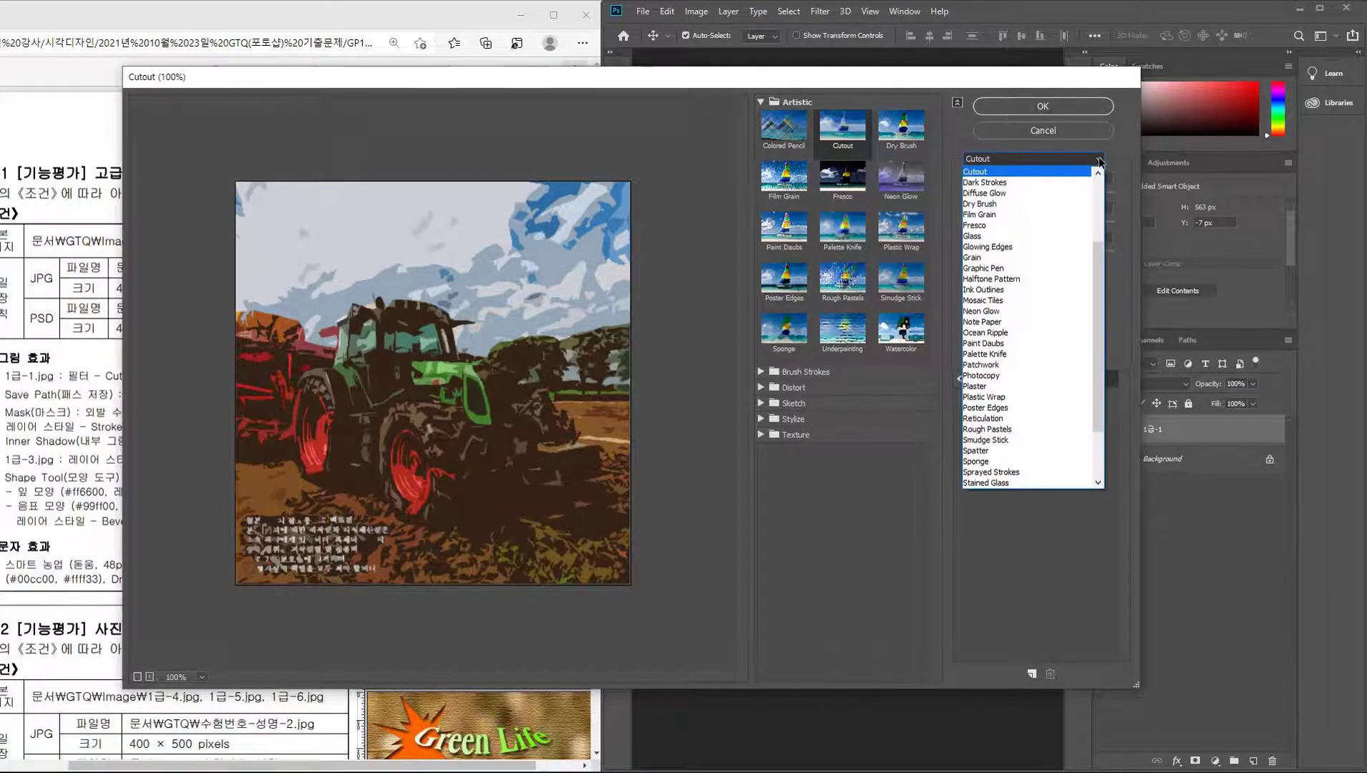
left_click_drag(1094, 321, 1099, 245)
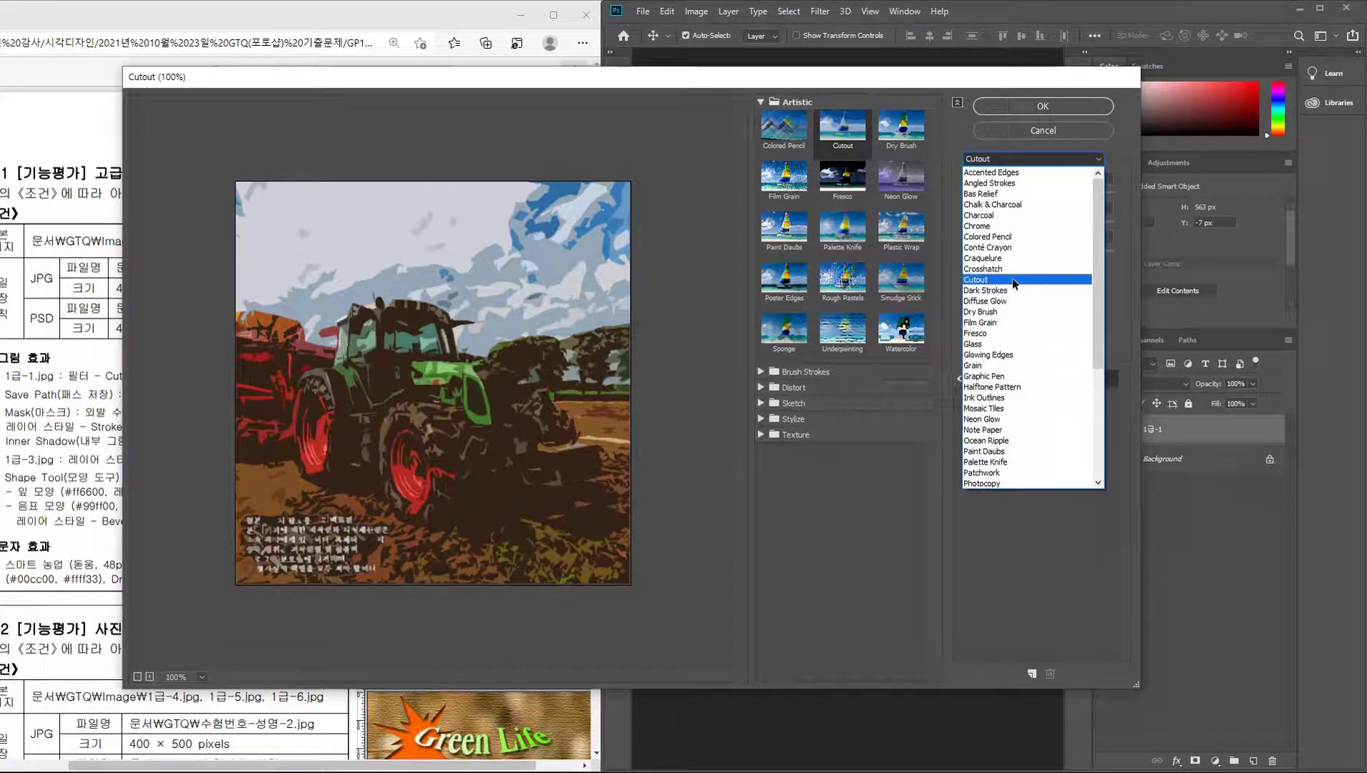
left_click(989, 284)
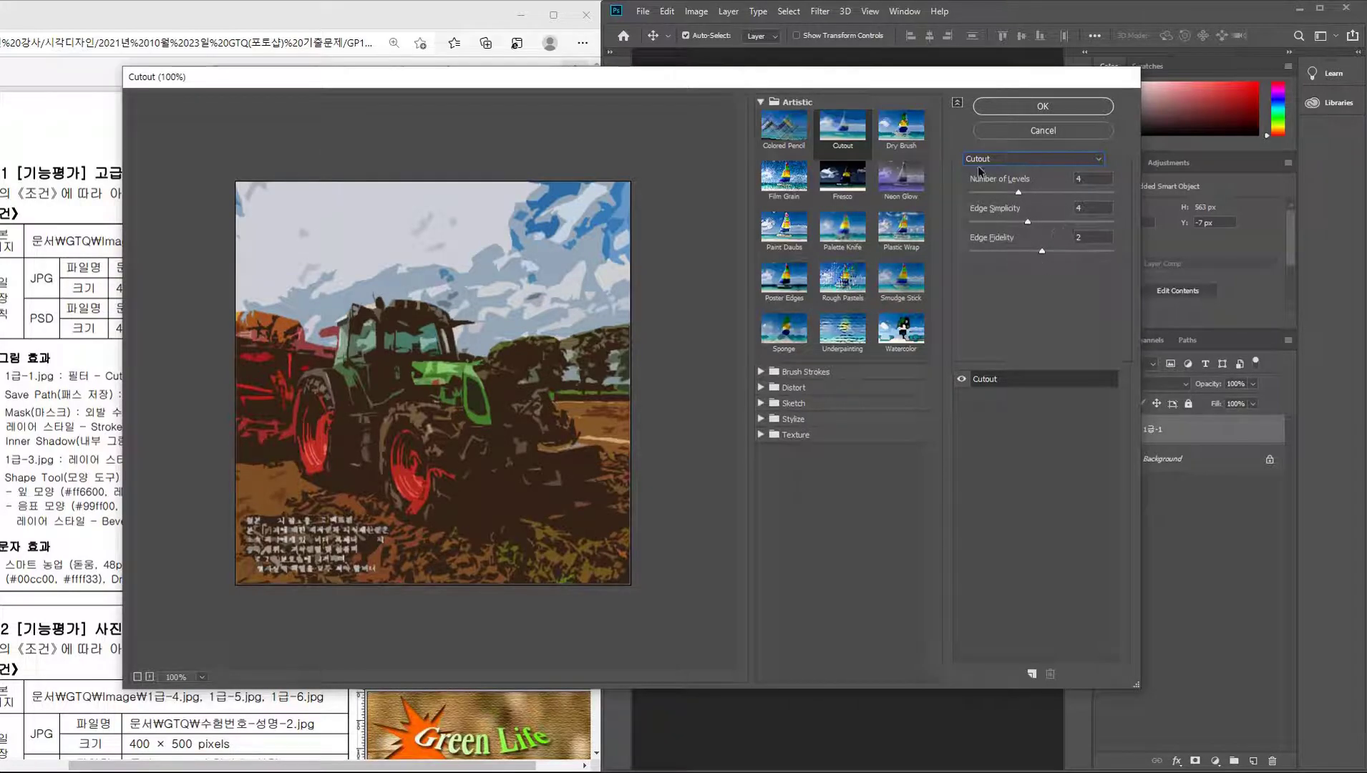
left_click(1034, 102)
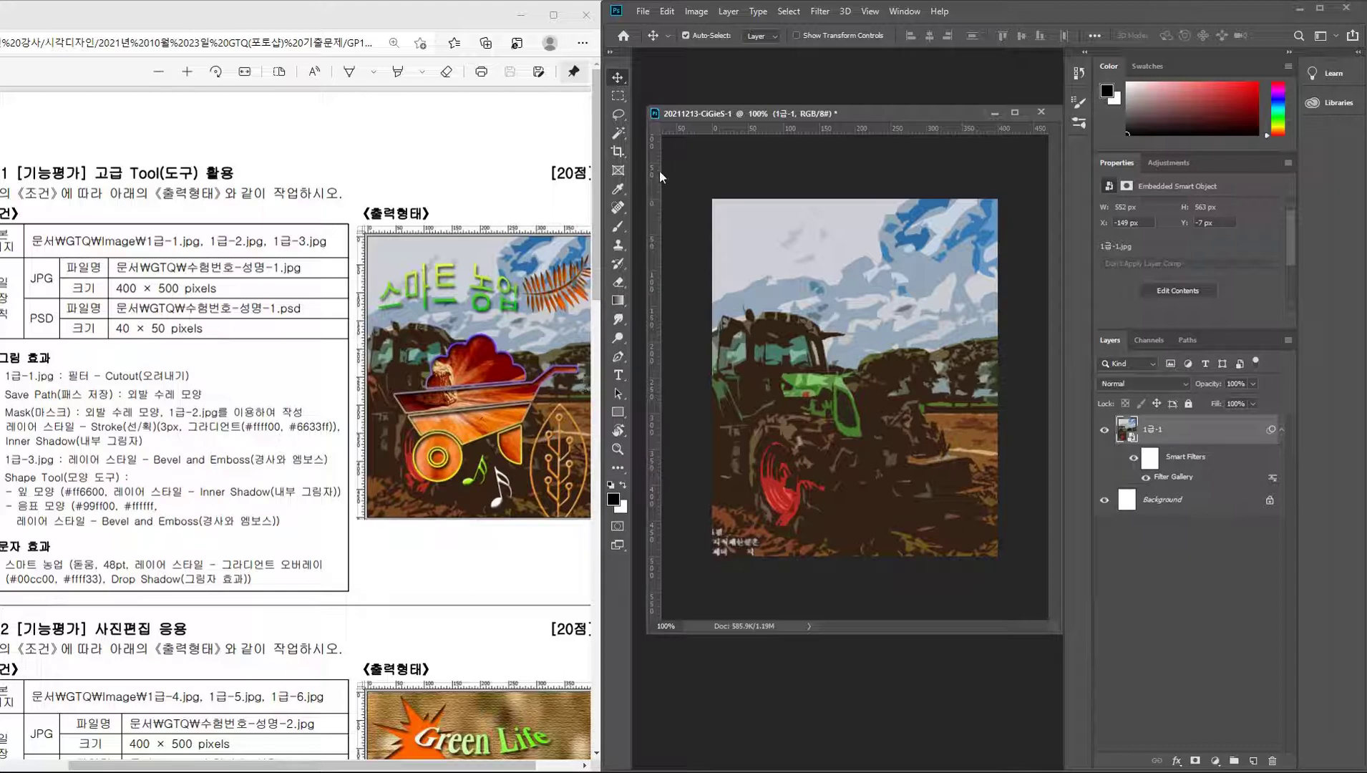
Select the Pen tool and set its mode to Path.
left_click(619, 361)
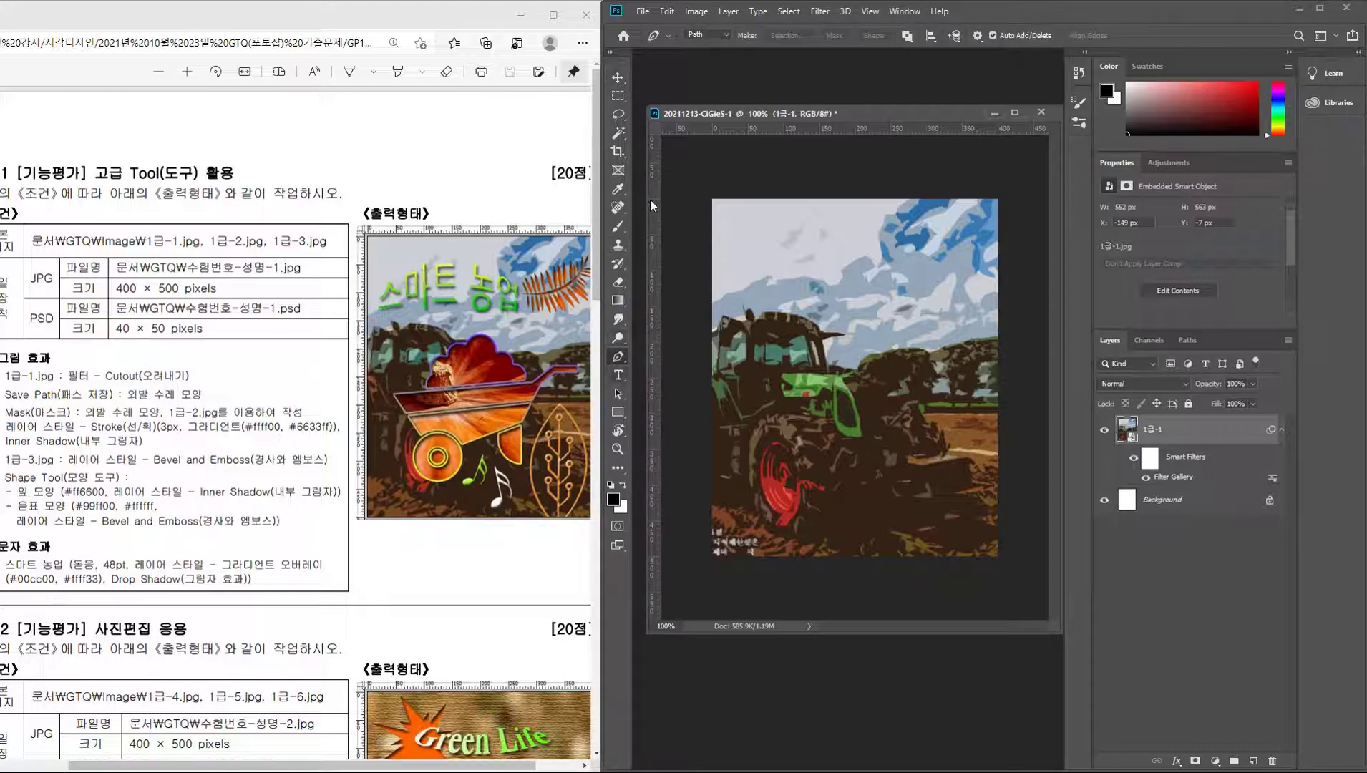
left_click(721, 37)
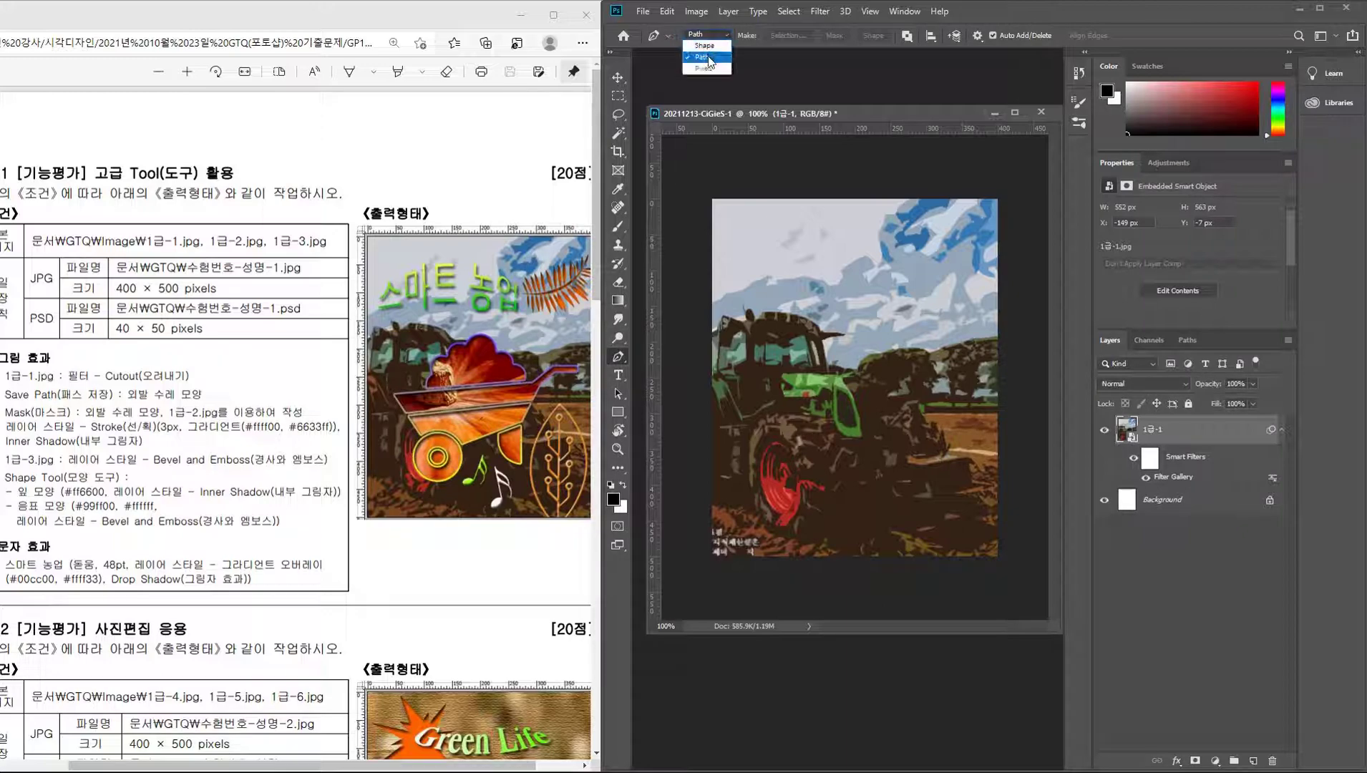
left_click(708, 58)
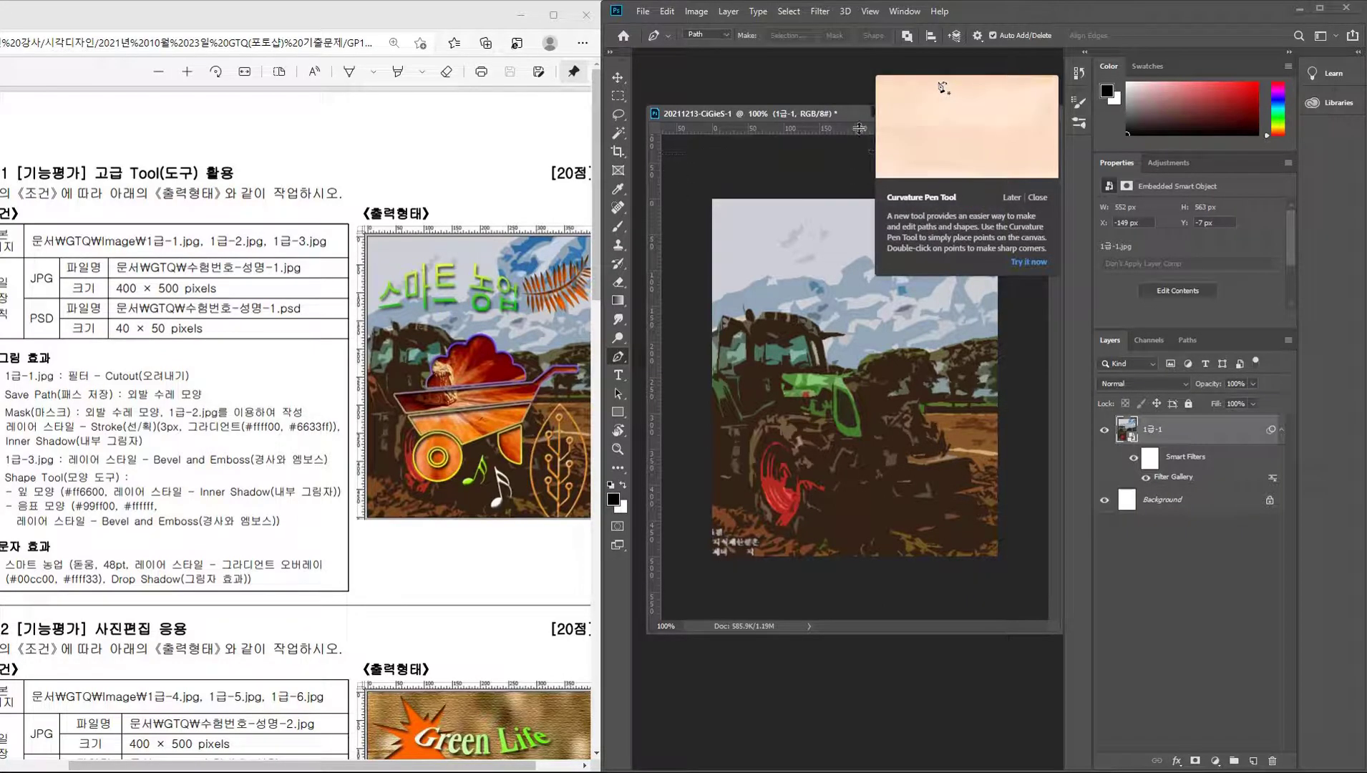
Place two horizontal guides (one at 181 px) and two vertical guides (one at 380 px) around the tractor.
left_click_drag(856, 130, 872, 328)
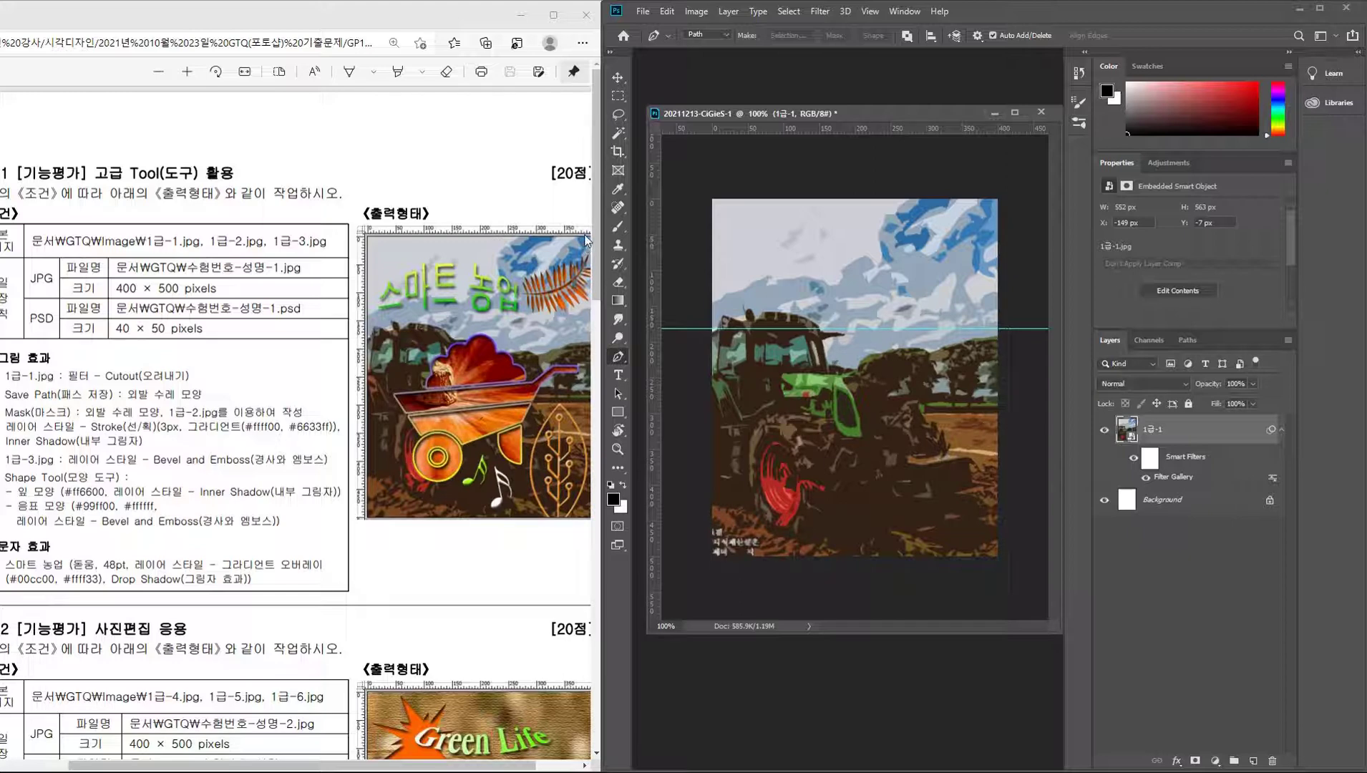
left_click_drag(657, 260, 984, 257)
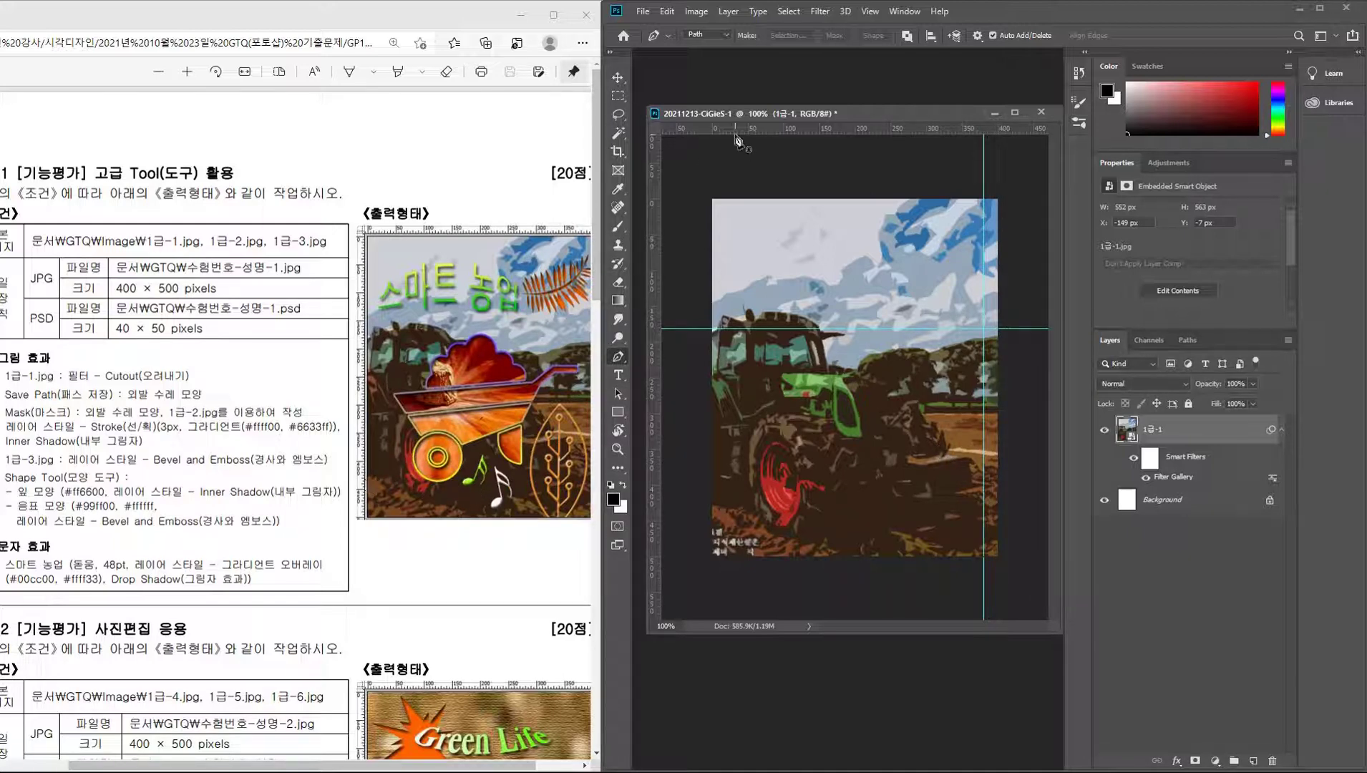
mouse_move(744, 132)
left_mouse_down()
mouse_move(764, 537)
mouse_move(794, 510)
left_mouse_up()
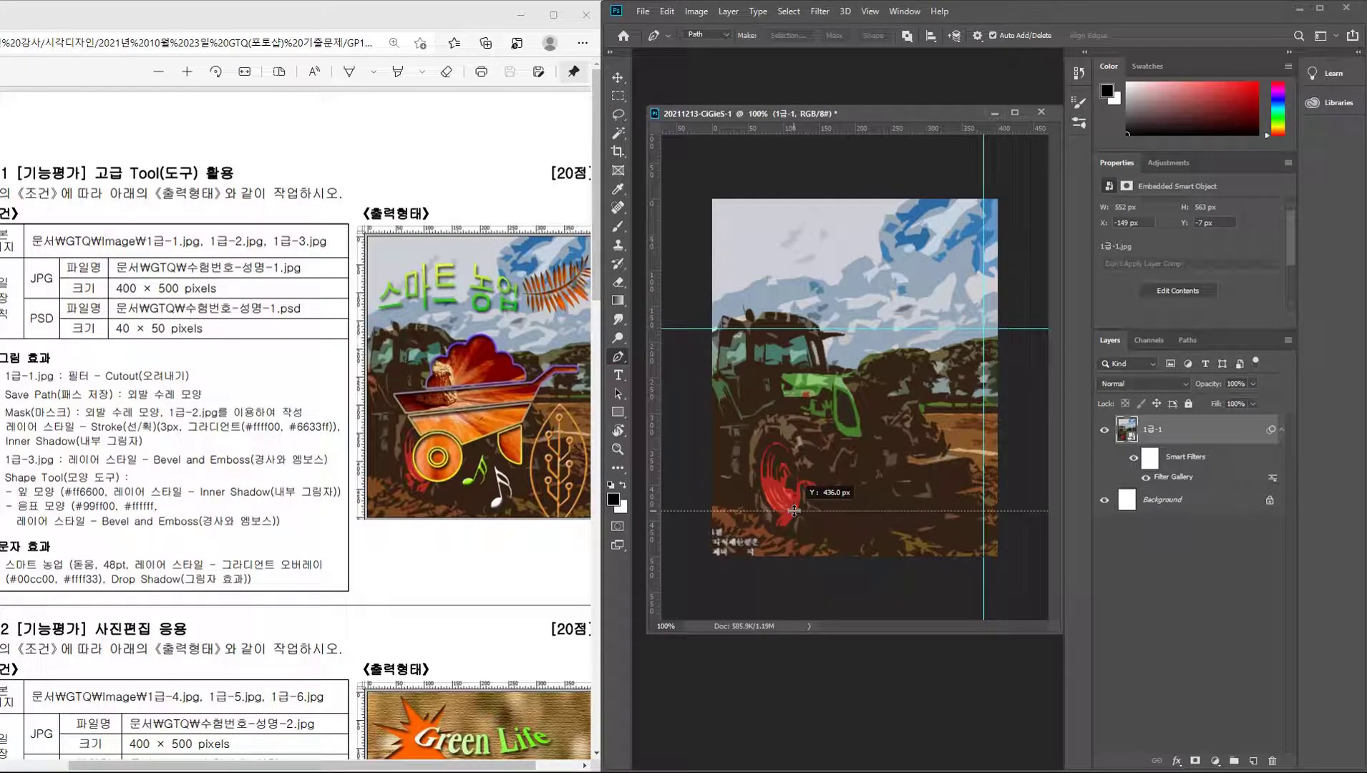
left_click_drag(794, 510, 794, 507)
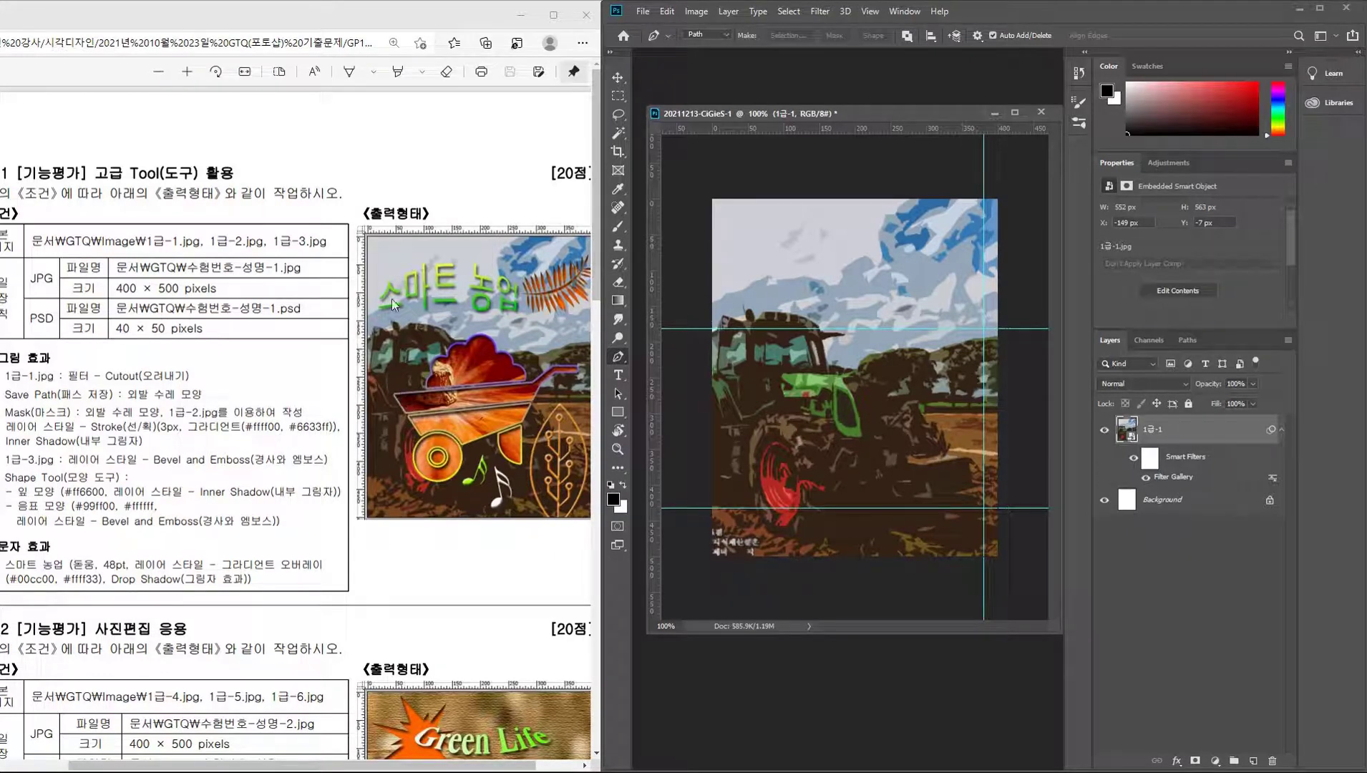
left_click_drag(651, 234, 749, 247)
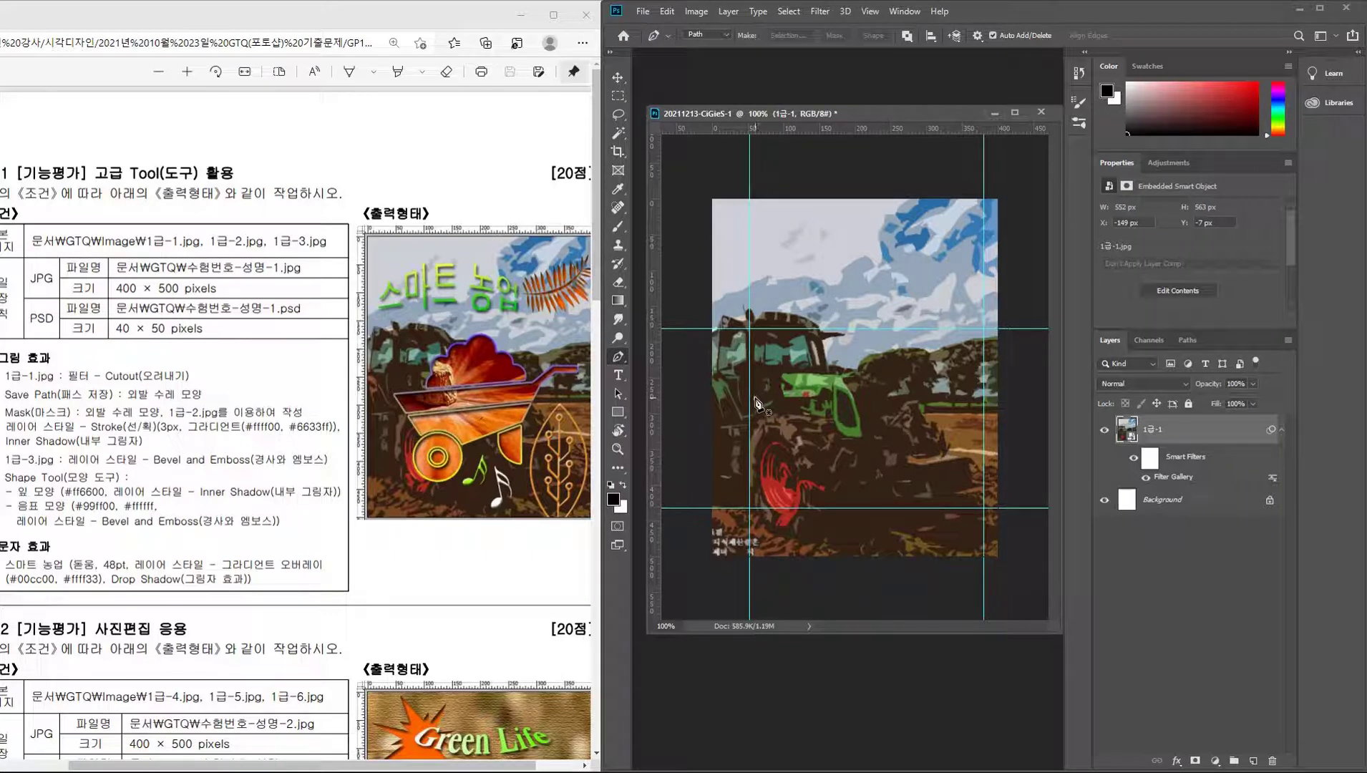
Set the path's first Pen anchor on the tractor, redoing a misplaced one.
left_click(755, 397)
key("ctrl+z")
left_click(750, 398)
Add three anchors along the tractor's angled top edge and zoom to 200% at the path end.
left_click(929, 393)
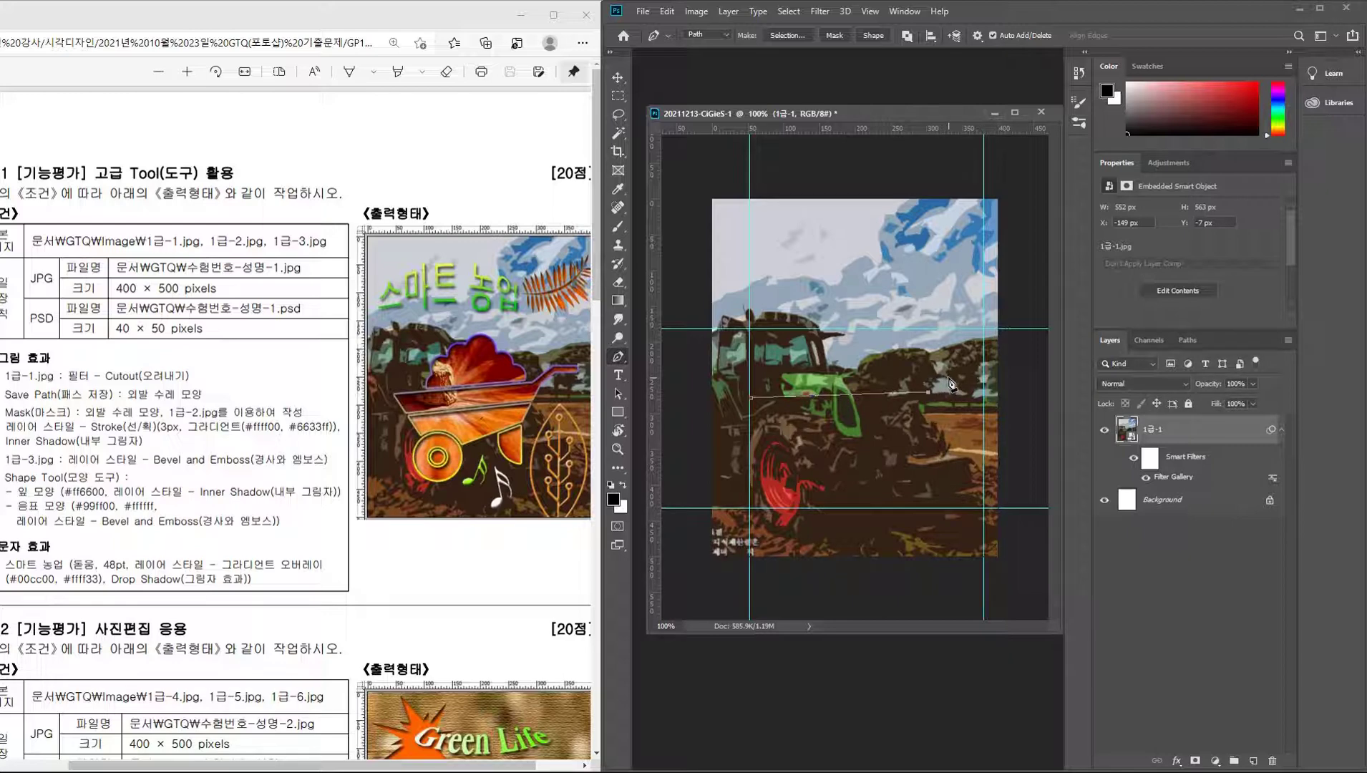
left_click(949, 378)
left_click(980, 377)
key("z")
left_click(979, 396)
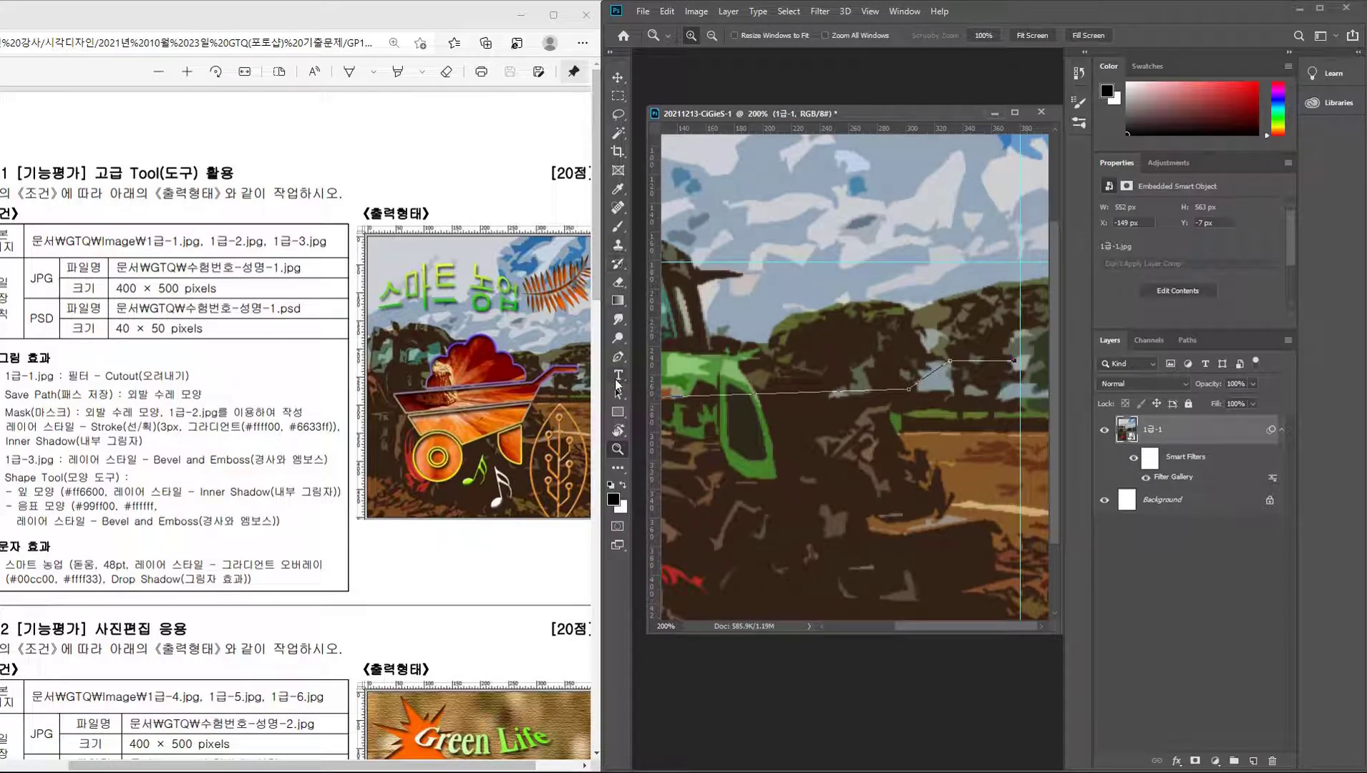
left_click(618, 356)
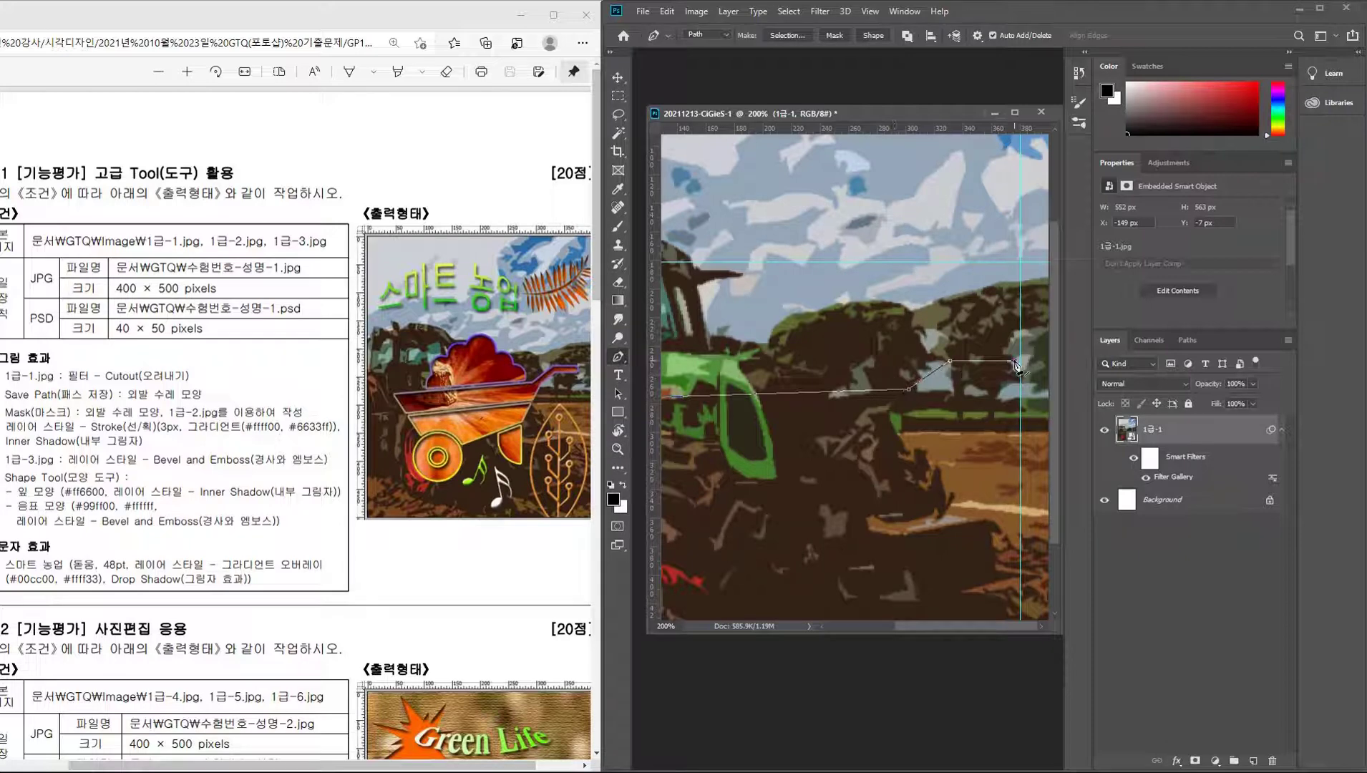
Add curved anchors at the path's right end by the right guide, panning across the tractor.
left_click(1013, 361)
left_click_drag(1017, 380, 1014, 390)
left_click(951, 378)
left_click_drag(917, 402, 911, 413)
key("ctrl+r")
mouse_move(796, 496)
left_mouse_down()
mouse_move(883, 442)
mouse_move(788, 449)
left_mouse_up()
key("ctrl+r")
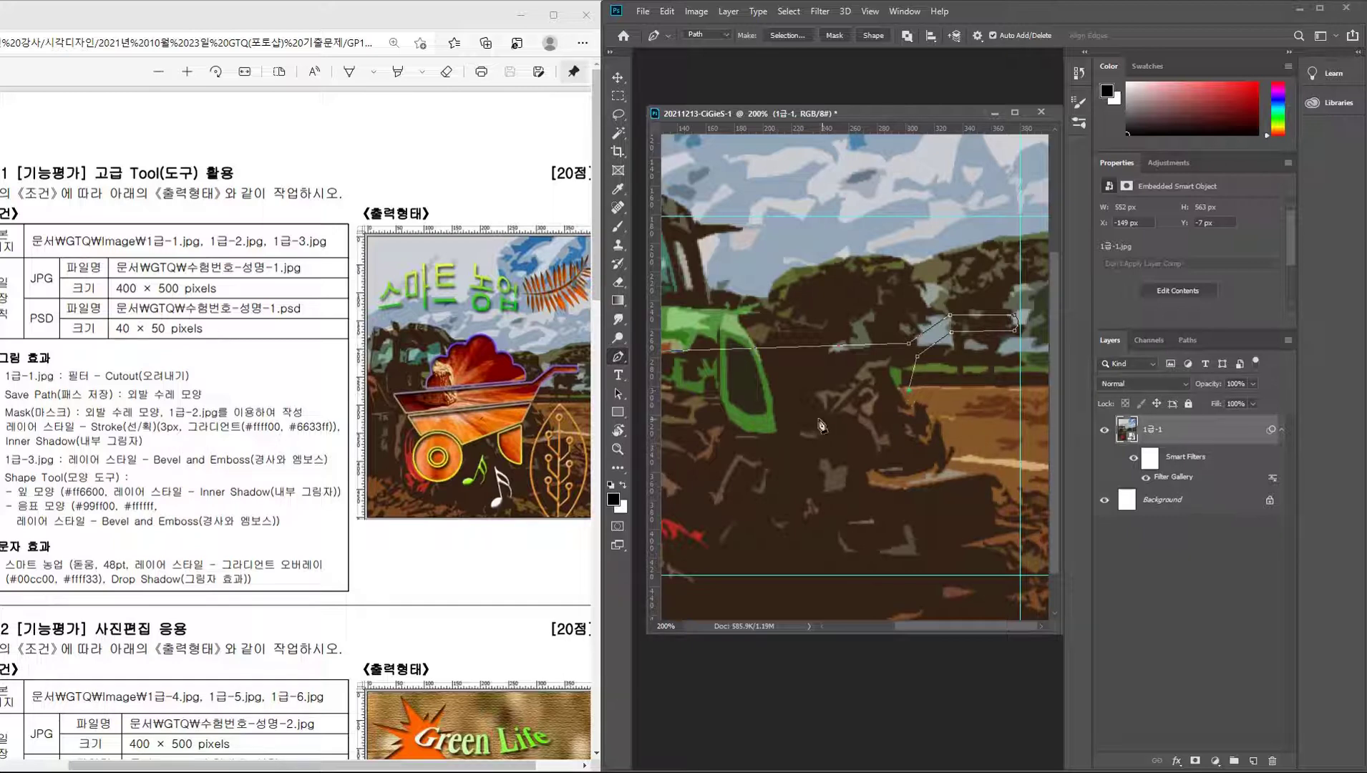
left_click_drag(820, 422, 974, 403)
key("ctrl+r")
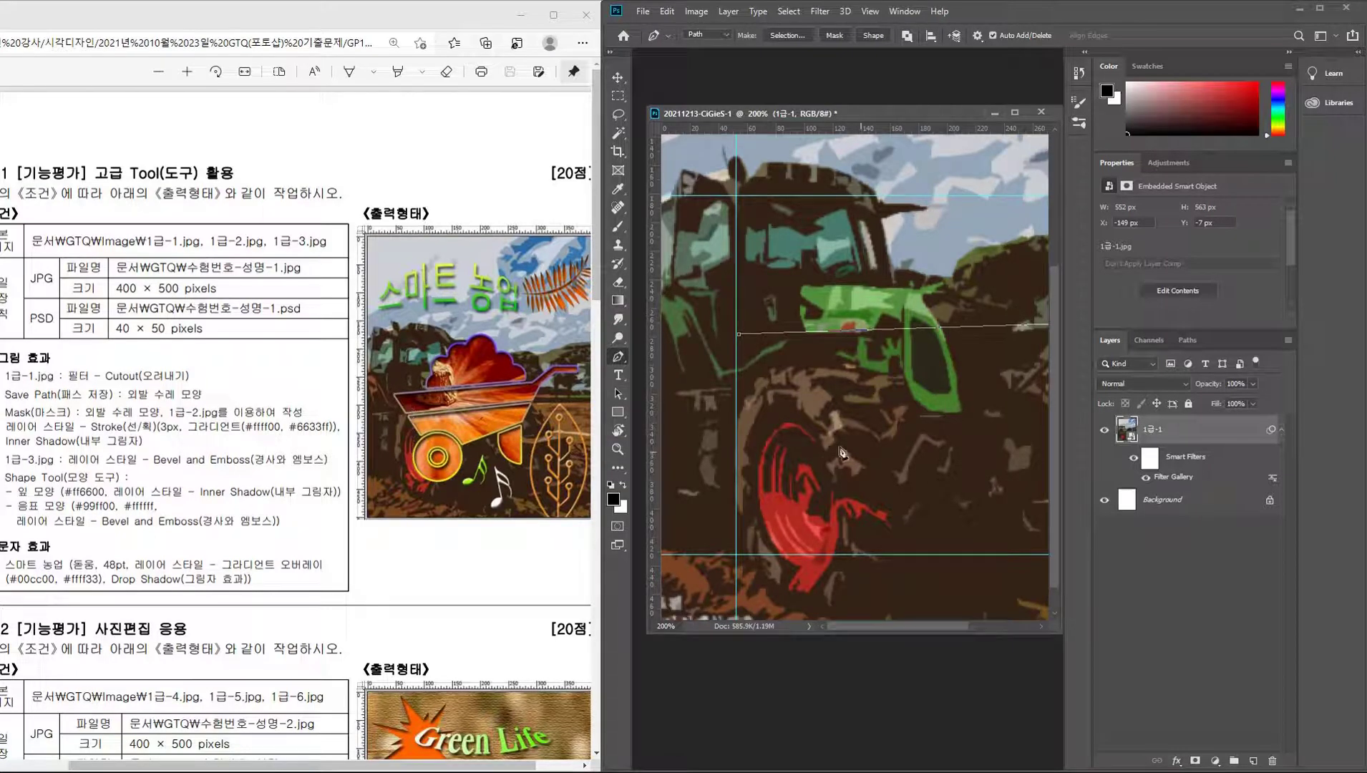
Close the angled top outline with a final anchor on the tractor body.
left_click(767, 388)
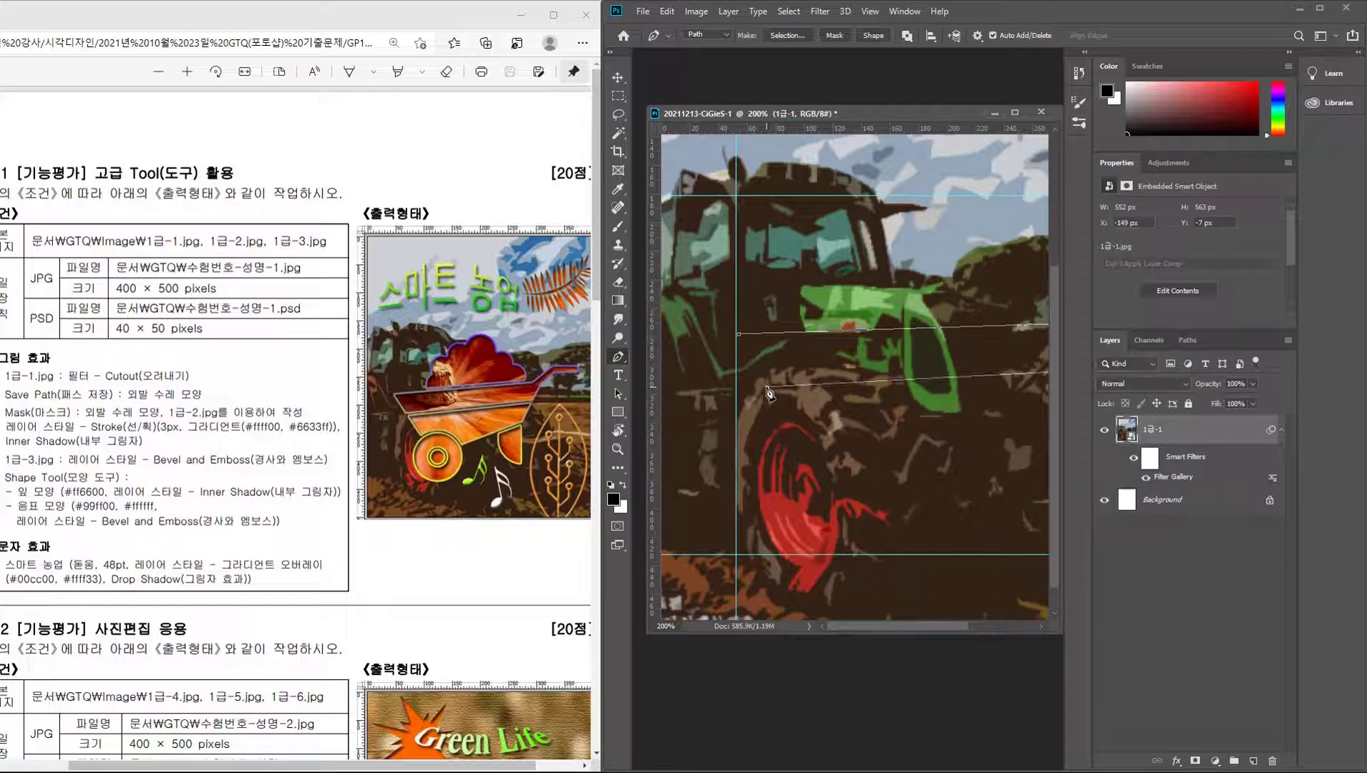
left_click(739, 334)
left_click_drag(938, 460, 864, 429)
key("ctrl+r")
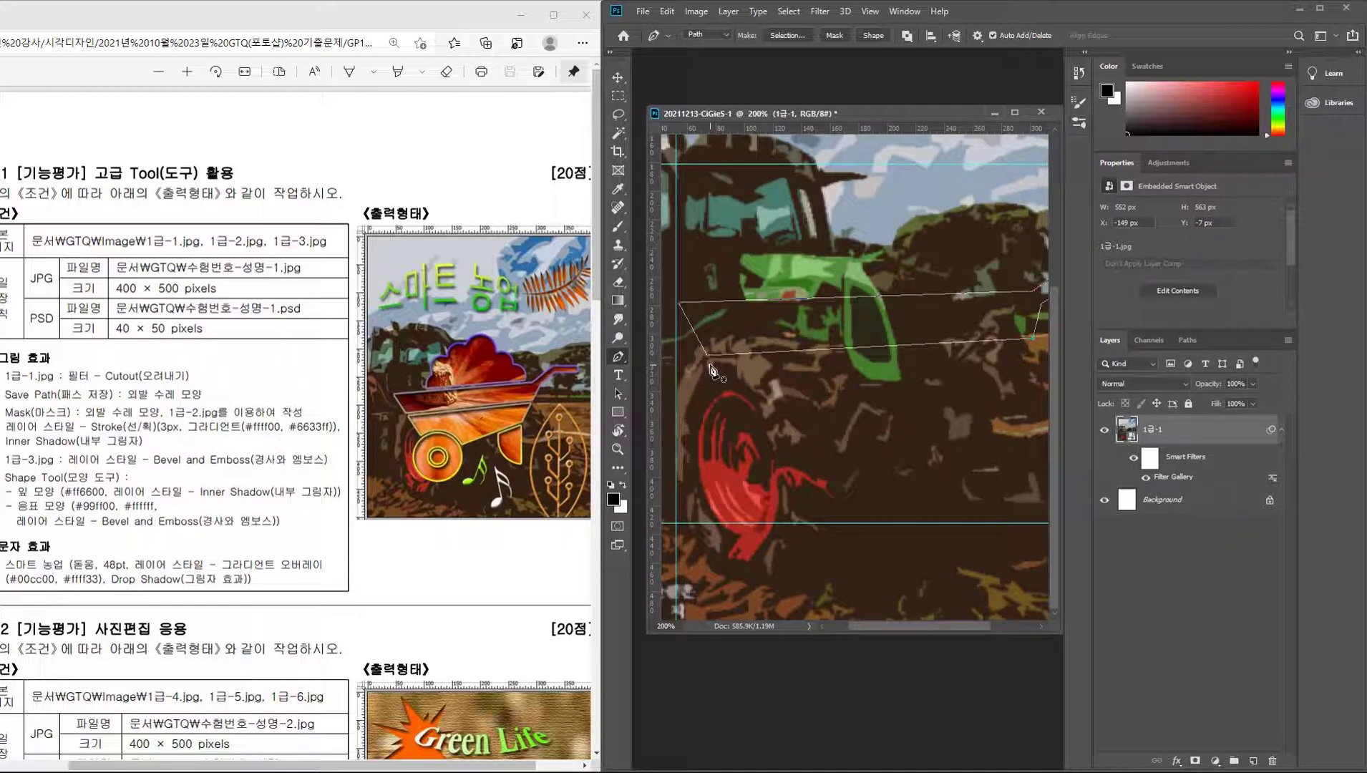
Trace the tray's curved lower edge and close the tray outline at its start.
left_click(710, 366)
left_click(731, 410)
left_click_drag(765, 397, 779, 398)
left_click_drag(825, 428, 855, 465)
left_click_drag(957, 453, 848, 463)
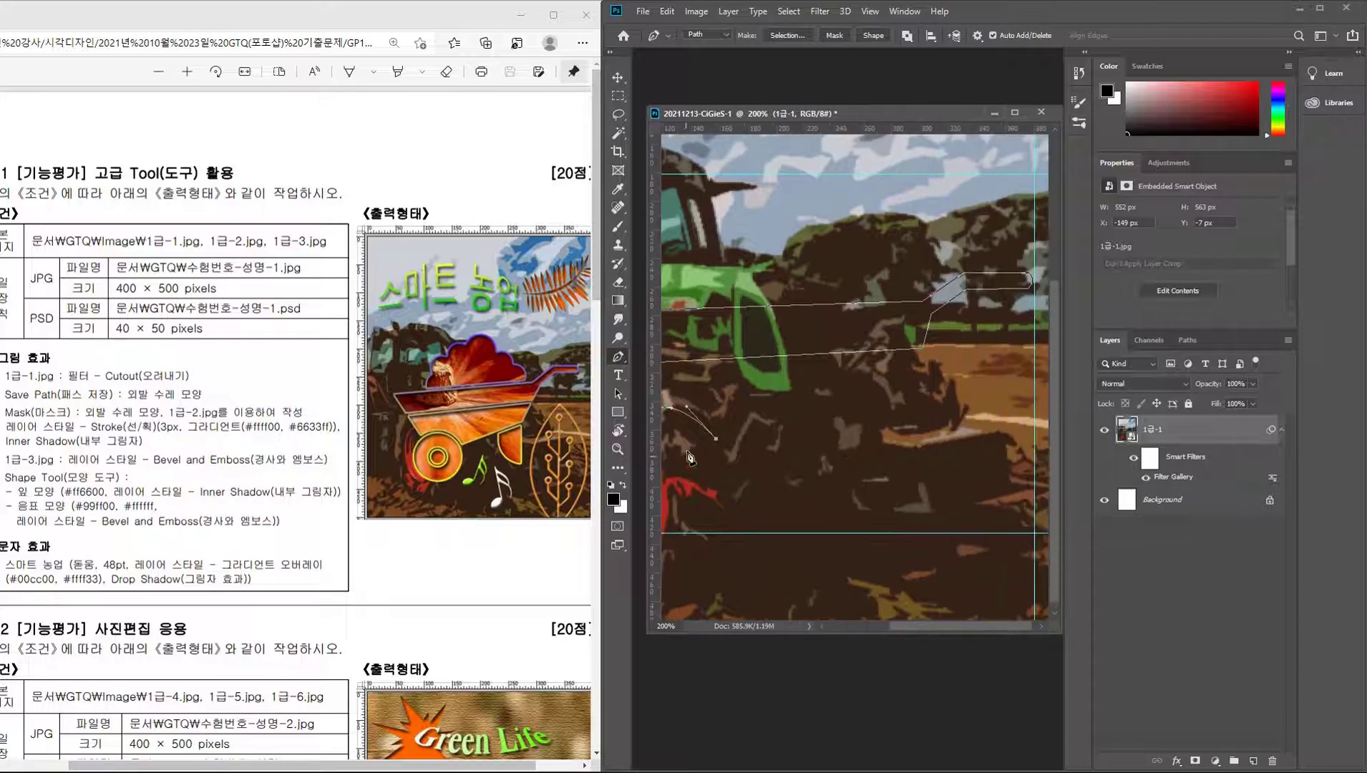
left_click(915, 388)
left_click(922, 355)
scroll(922, 362, "left", 2)
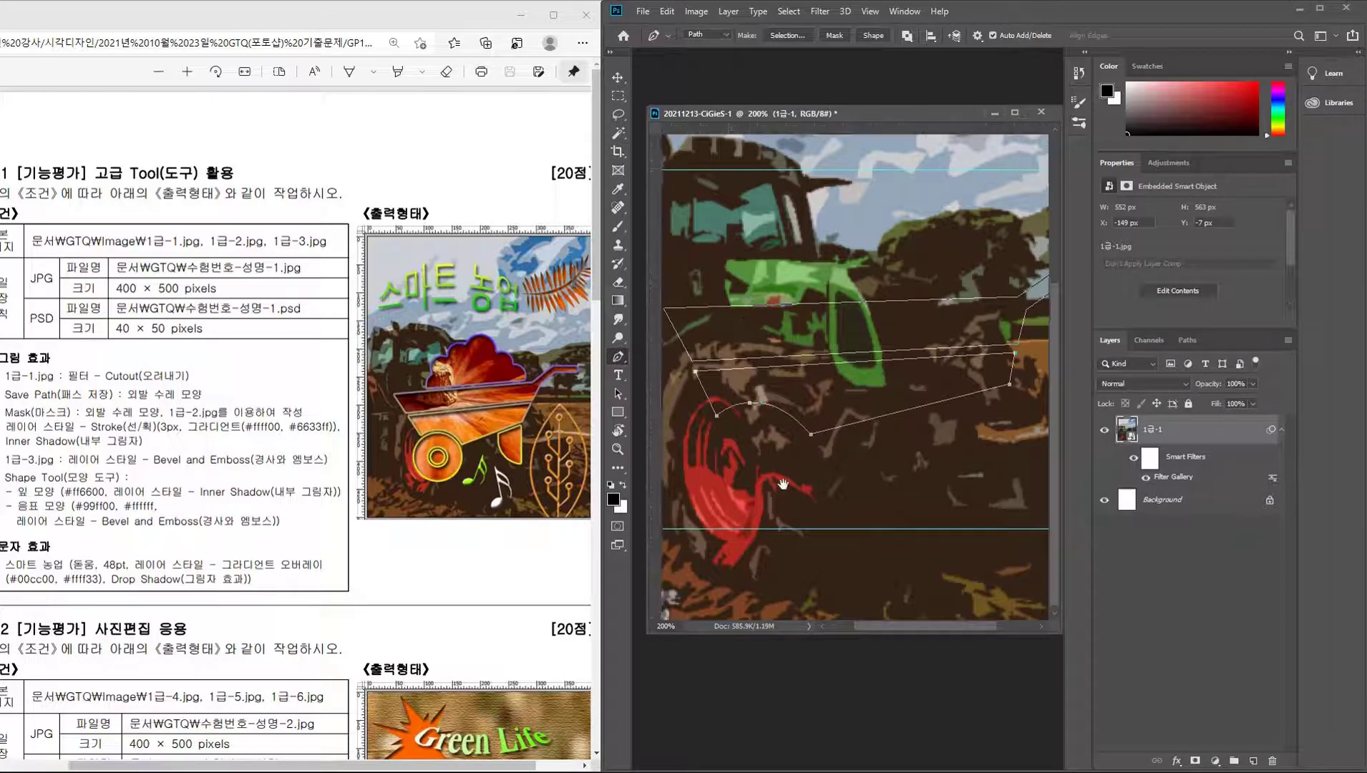
scroll(795, 429, "left", 1)
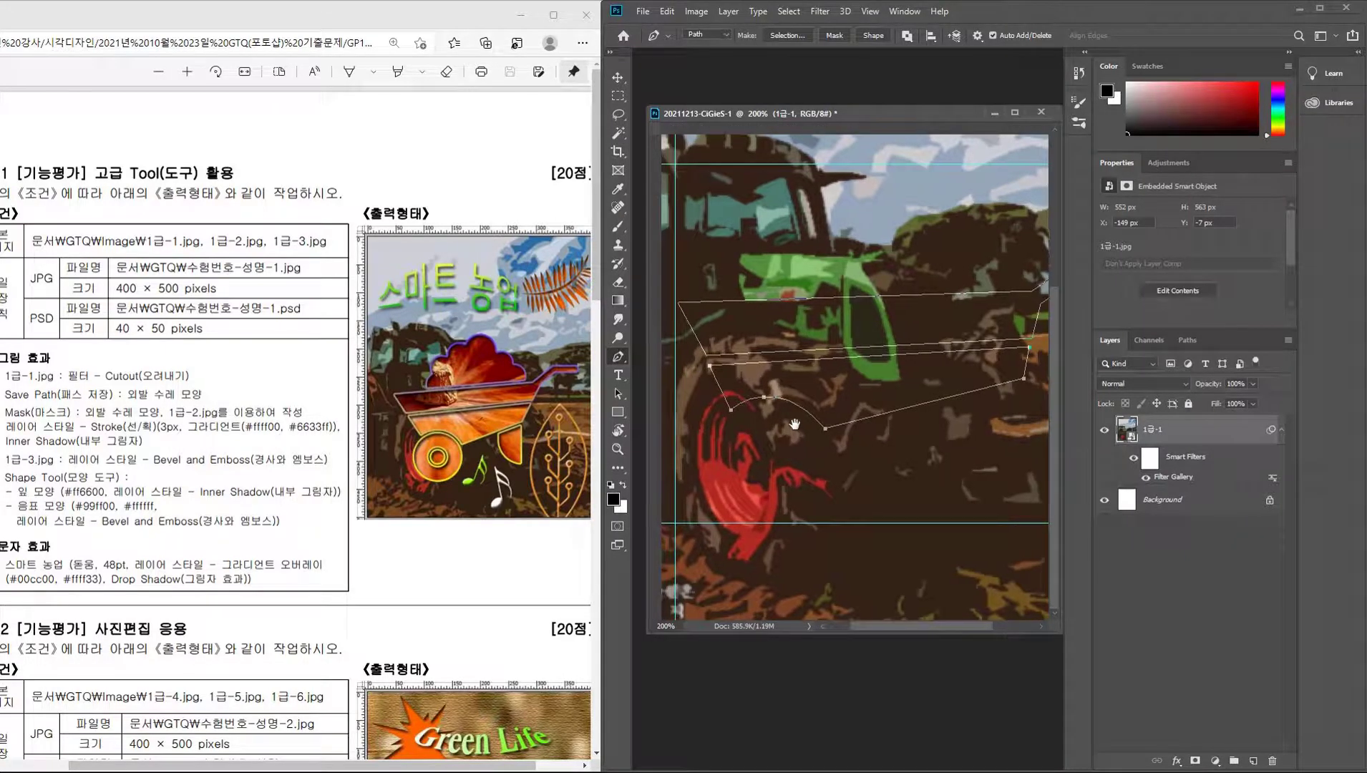
left_click(766, 401, "ctrl")
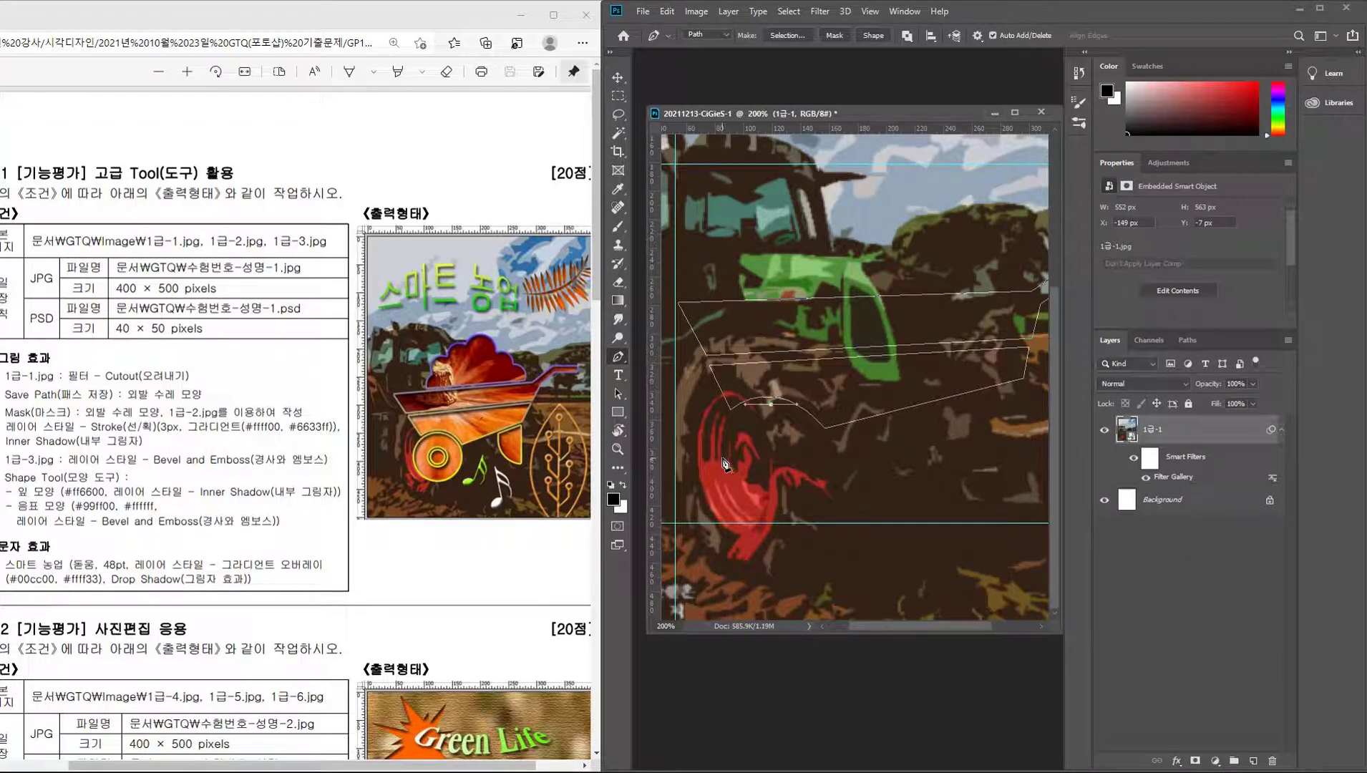
Draw a round wheel path with smooth anchors over the red wheel and begin the hub circle.
left_click_drag(719, 459, 717, 503)
left_click_drag(772, 527, 796, 529)
left_click_drag(828, 469, 828, 427)
left_click_drag(771, 405, 752, 409)
left_click_drag(774, 443, 759, 443)
left_click_drag(754, 461, 782, 482)
Close the small hub circle inside the wheel with a rounded final segment.
left_click(793, 456)
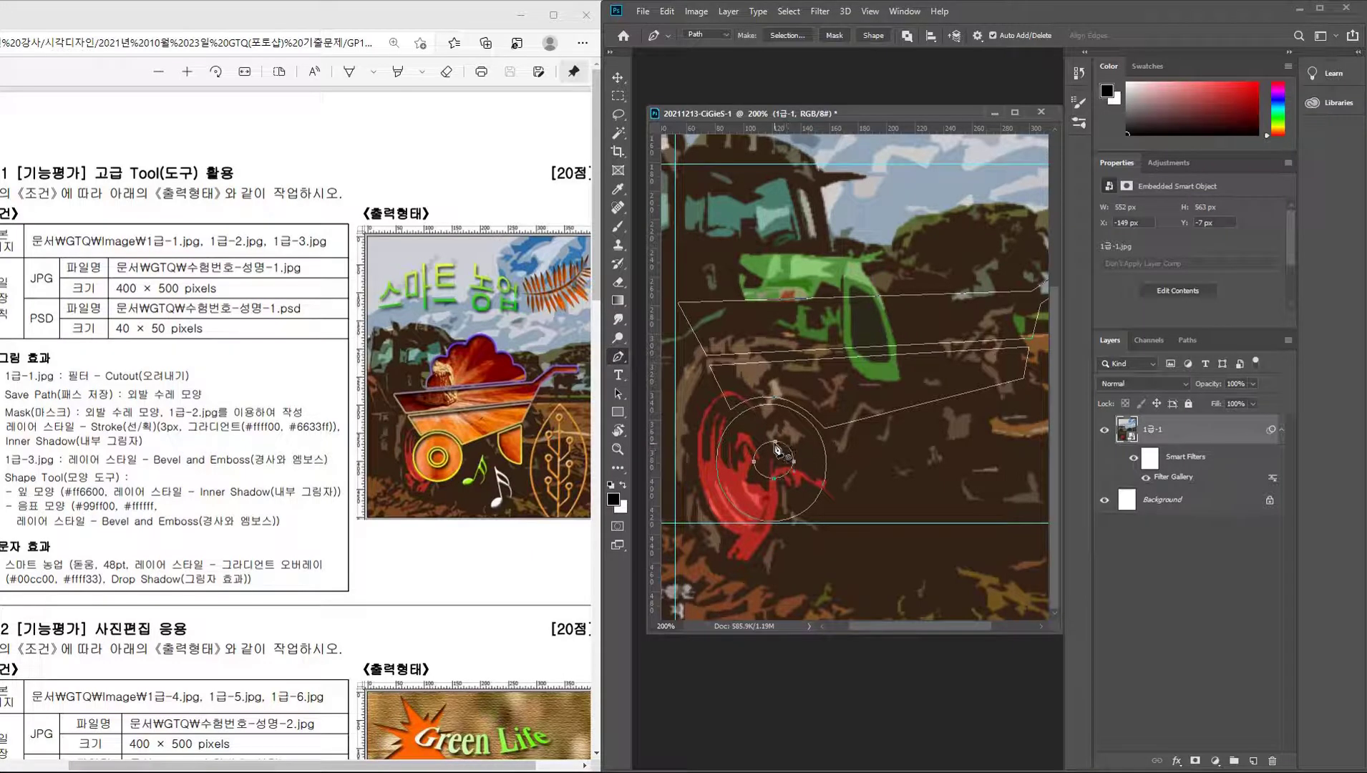
left_click(775, 448)
mouse_move(764, 465)
left_mouse_down()
mouse_move(790, 466)
mouse_move(781, 459)
left_mouse_up()
Draw the support leg straight down from the tray's right end, curving back to the tray corner.
left_click_drag(956, 428, 888, 425)
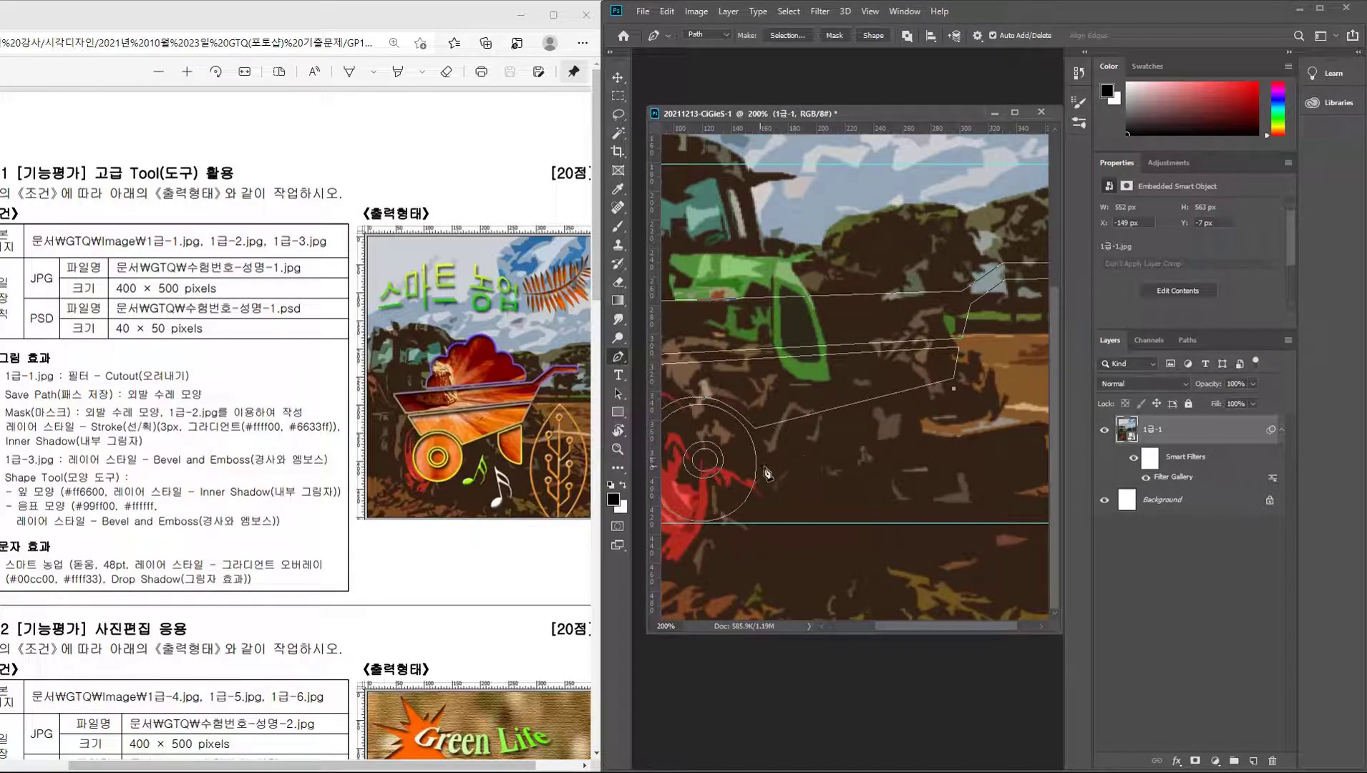
left_click(953, 471)
left_click_drag(897, 404, 895, 345)
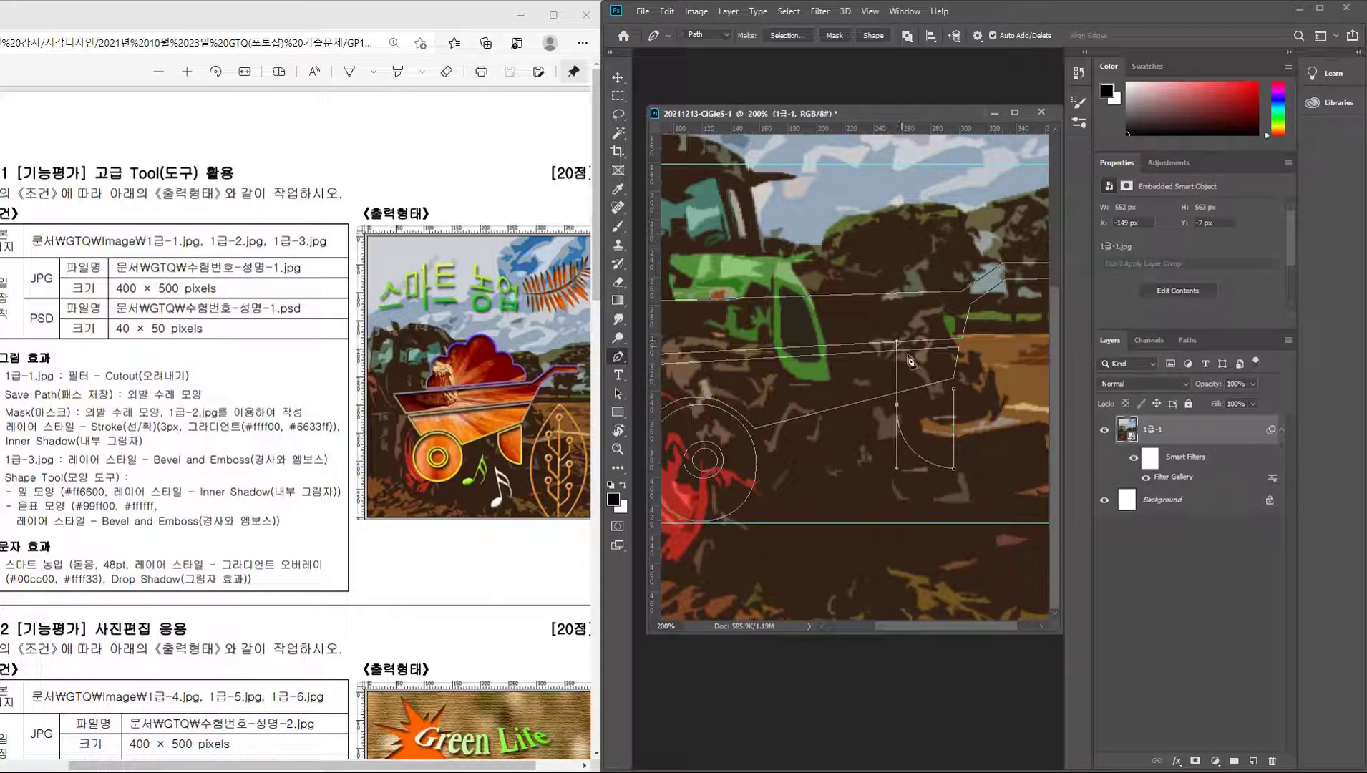
left_click(897, 405, "alt")
left_click_drag(862, 417, 915, 439)
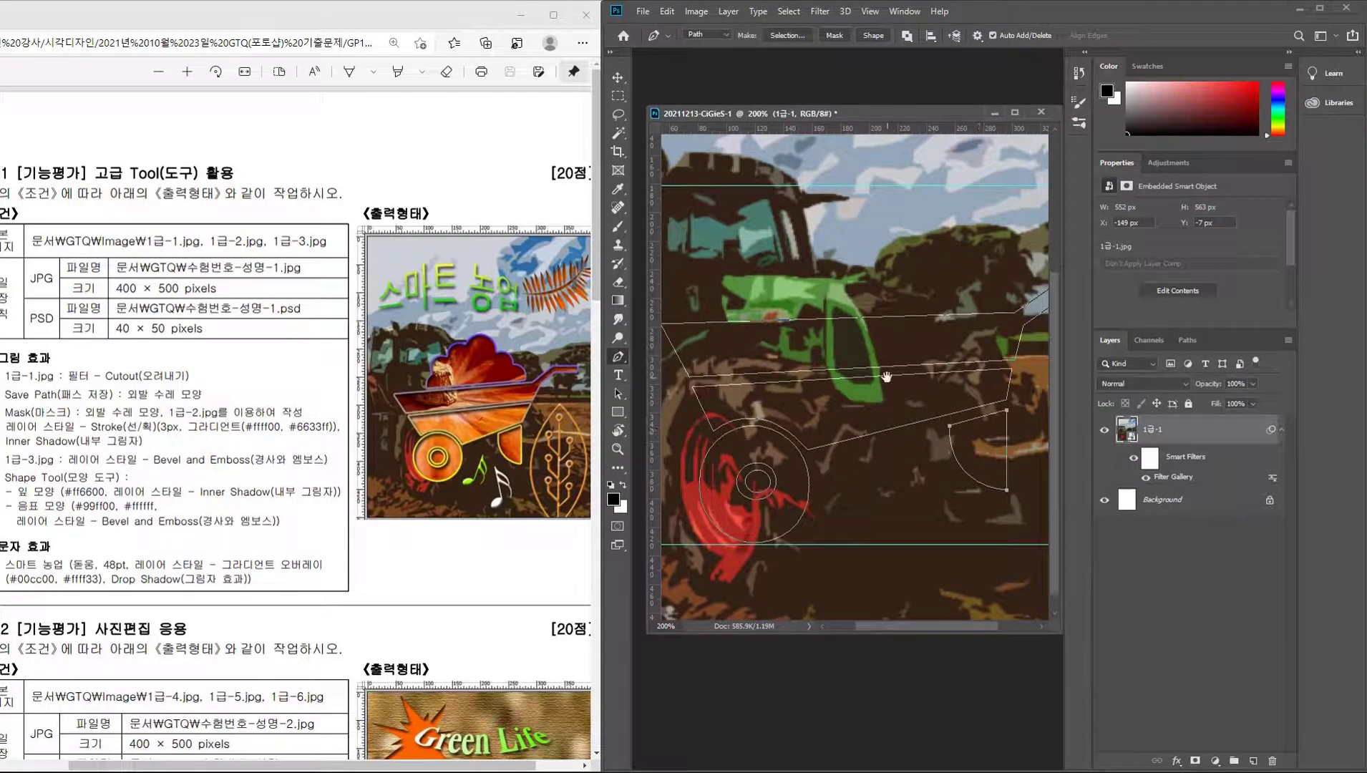
left_click_drag(888, 378, 859, 427)
key("ctrl+r")
key("ctrl+r")
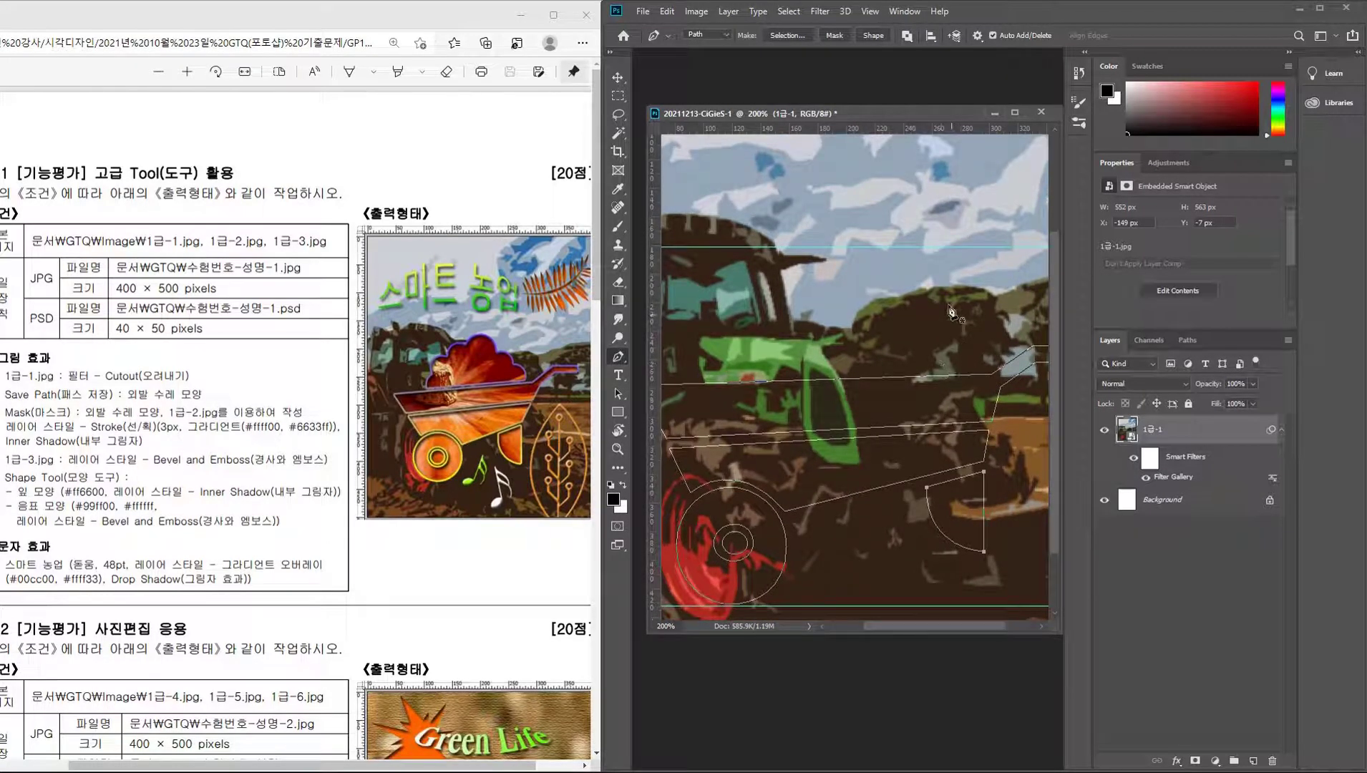
Start the load outline at the tray's right end with curved bumps rising to the top.
left_click(972, 367)
left_click_drag(951, 332, 920, 334)
left_click(947, 332, "alt")
left_click_drag(904, 296, 857, 306)
mouse_move(906, 297)
left_mouse_down()
mouse_move(881, 261)
mouse_move(851, 252)
left_mouse_up()
key("ctrl+z")
left_click_drag(879, 253, 851, 245)
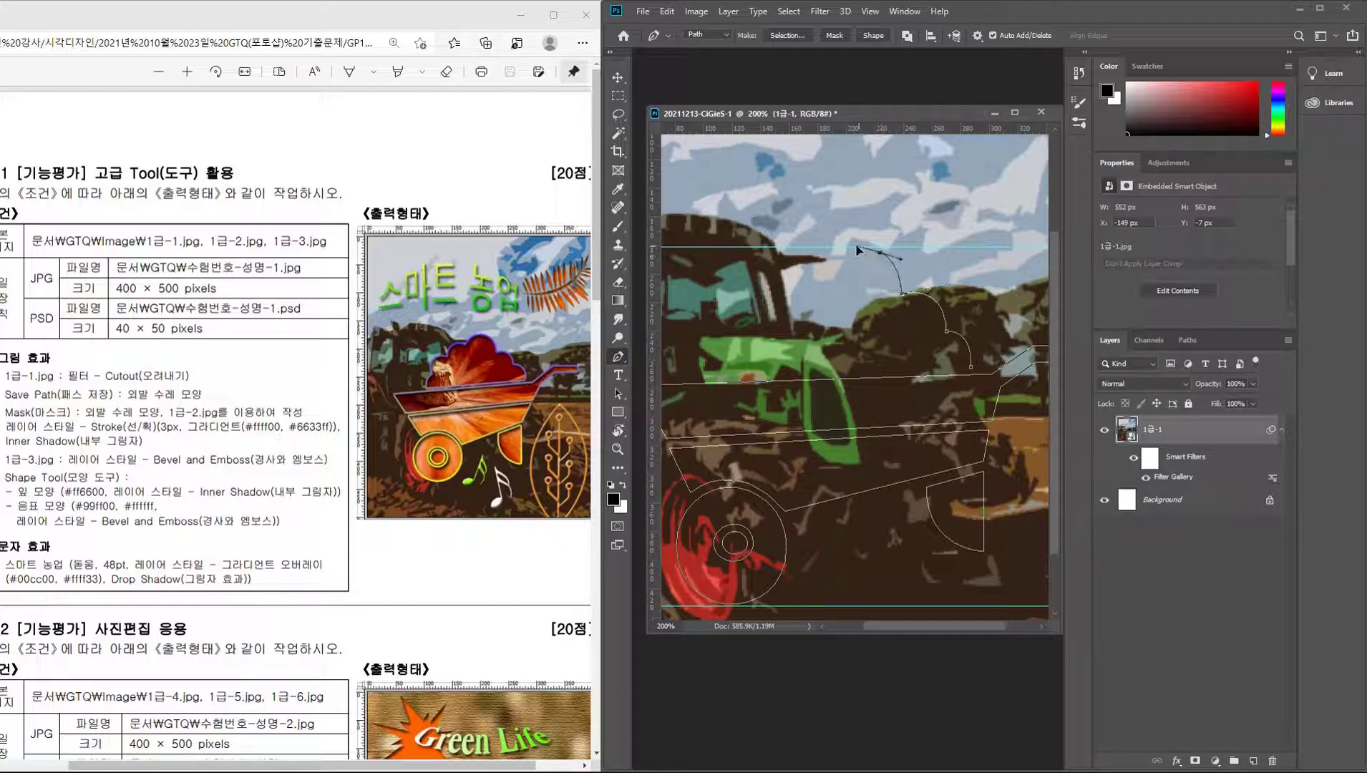
left_click(828, 280)
key("ctrl+z")
left_click(844, 268)
left_click_drag(837, 269, 788, 346)
Add the left-side bumps down to the tray, close the load outline, and zoom out.
left_click(841, 265)
left_click(788, 295, "alt")
left_click_drag(743, 306, 725, 341)
left_click_drag(712, 380, 711, 415)
left_click_drag(716, 381, 720, 408)
left_click(714, 377, "alt")
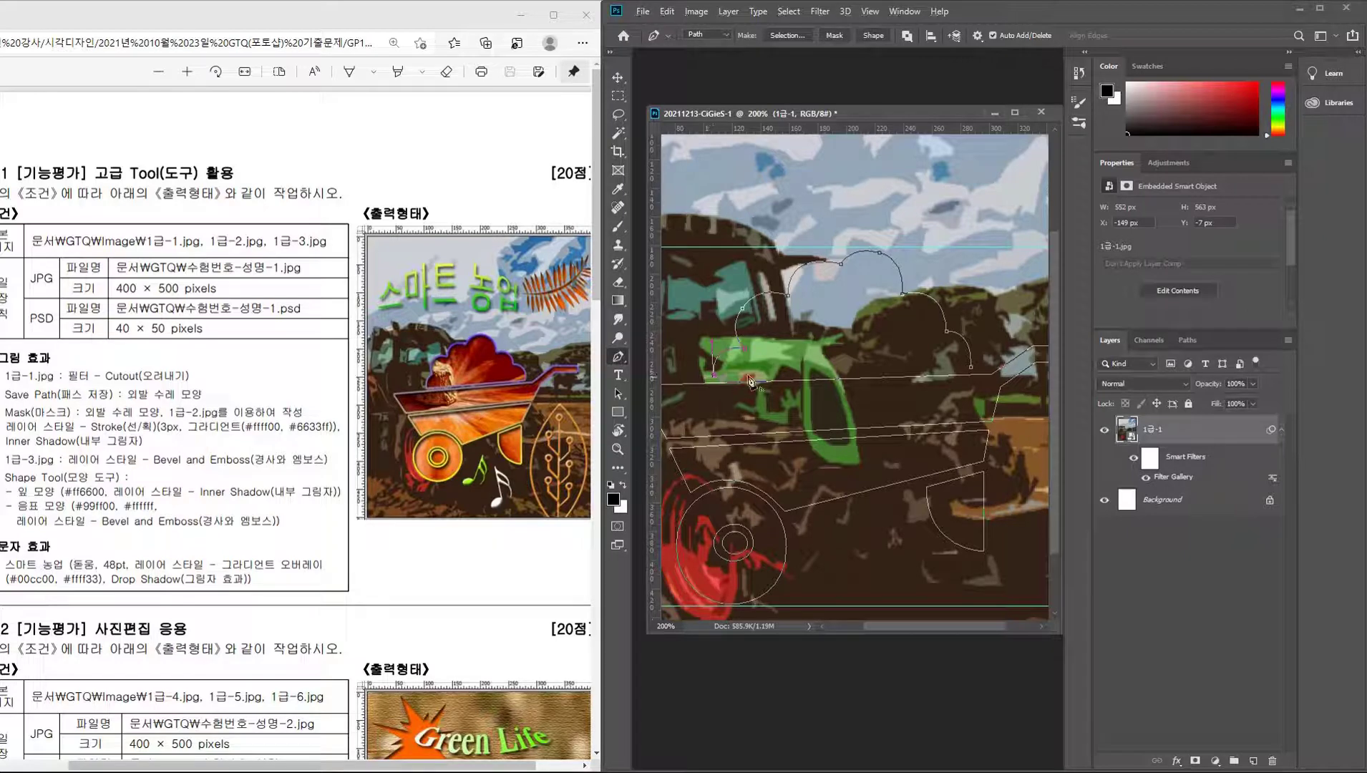
left_click(970, 367)
key("z")
left_click(887, 420, "alt")
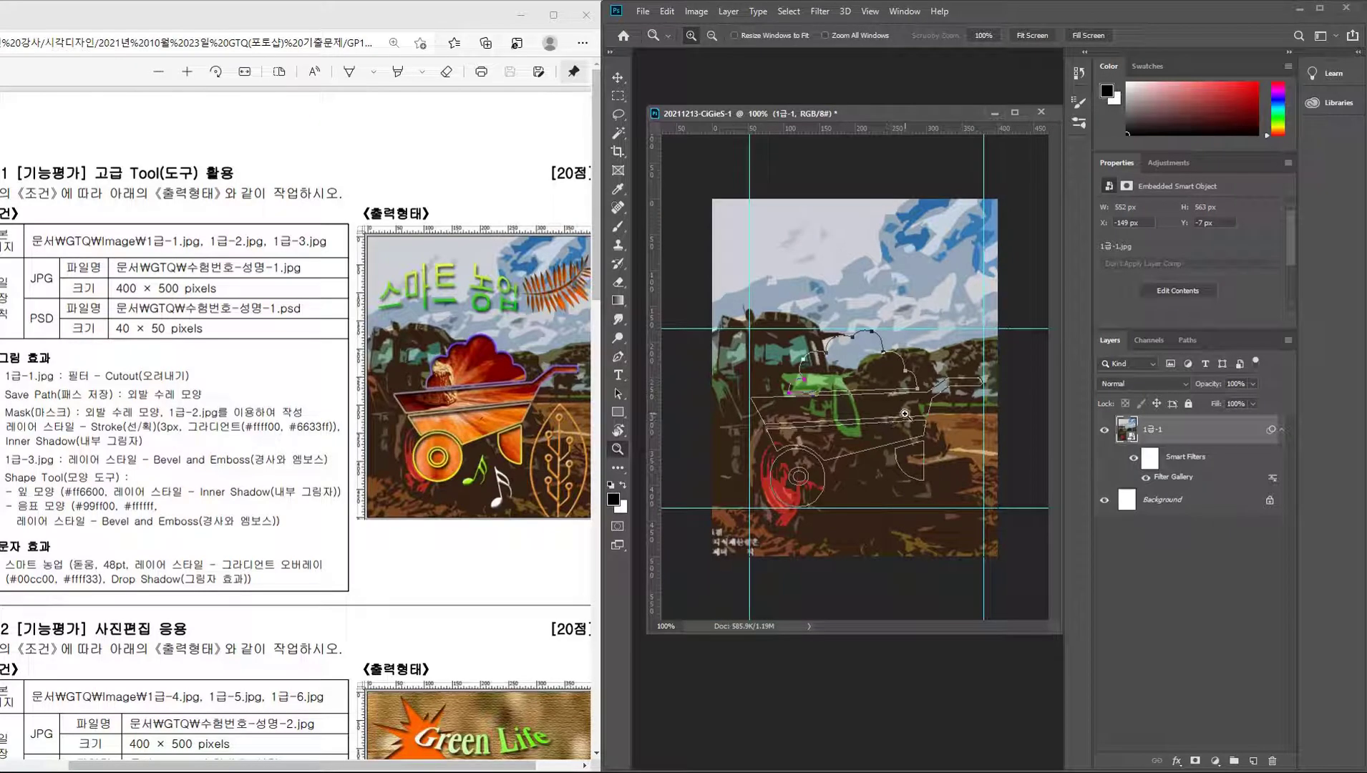
Fit the whole canvas in the window using the Hand tool.
left_click(620, 437)
left_click(708, 431)
double_click(618, 430)
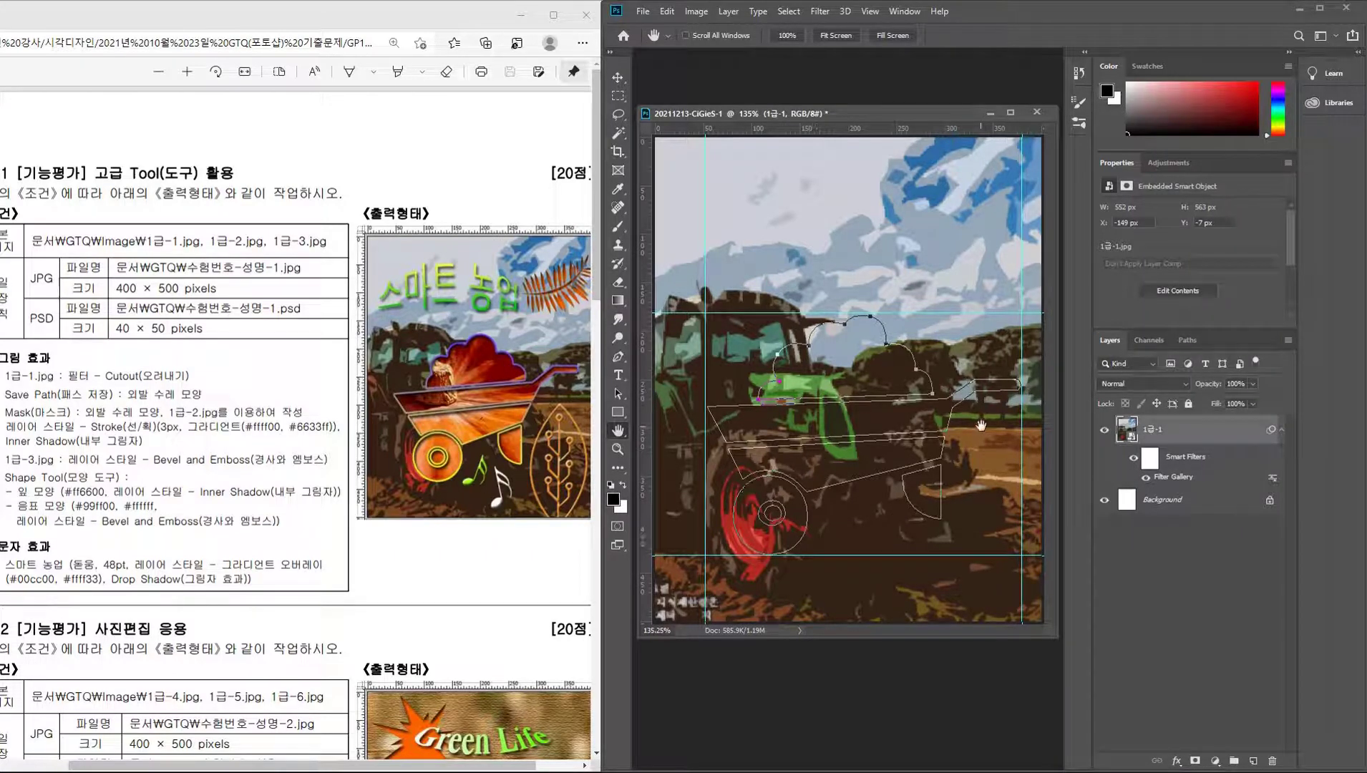
Show the Paths panel from the Window menu, displaying the Work Path.
left_click(913, 12)
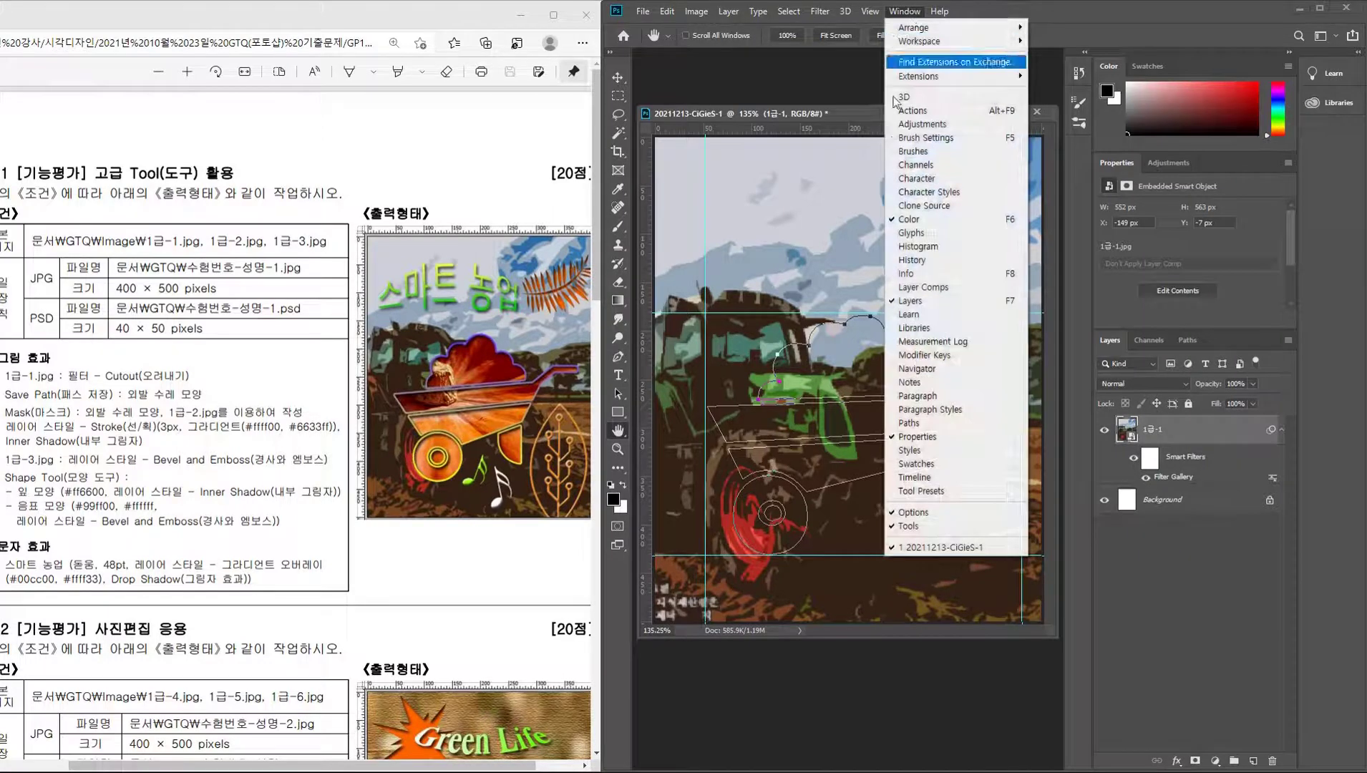
left_click(935, 429)
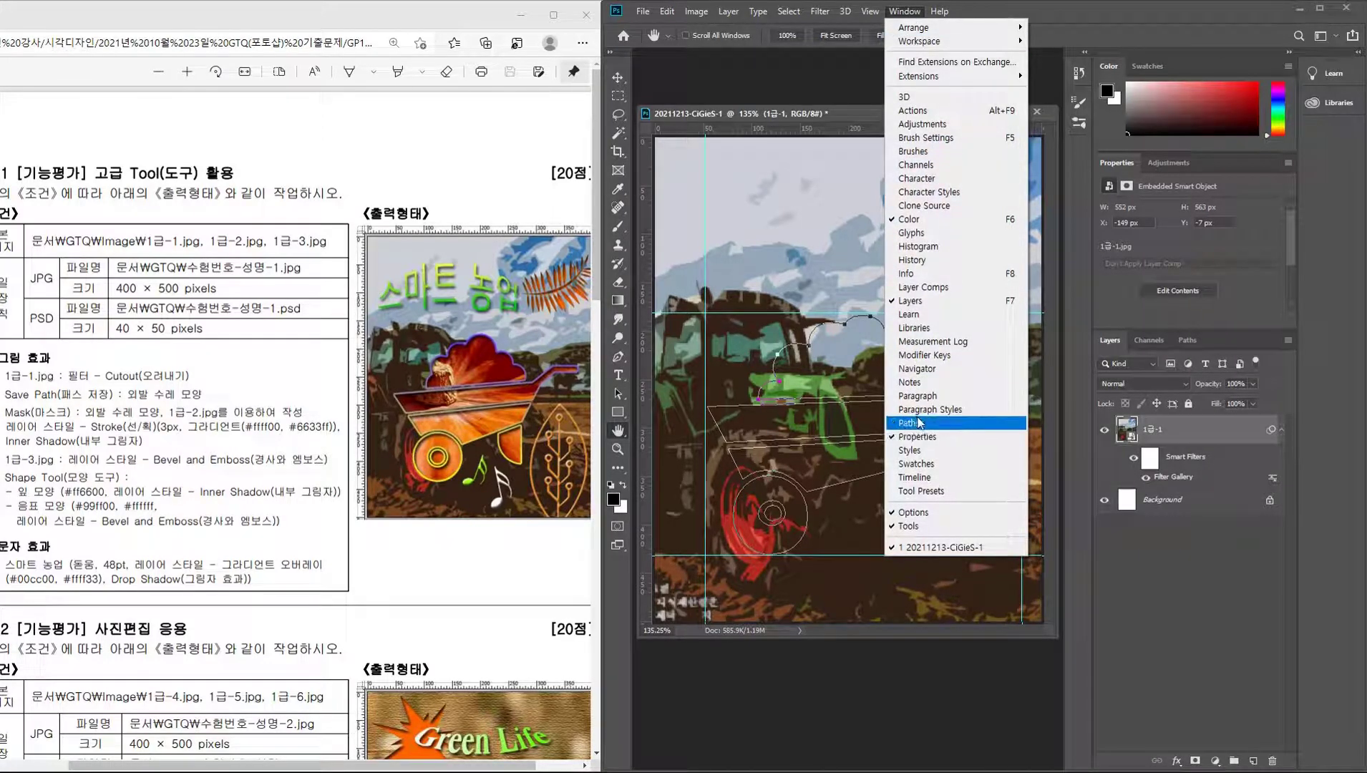
left_click(919, 423)
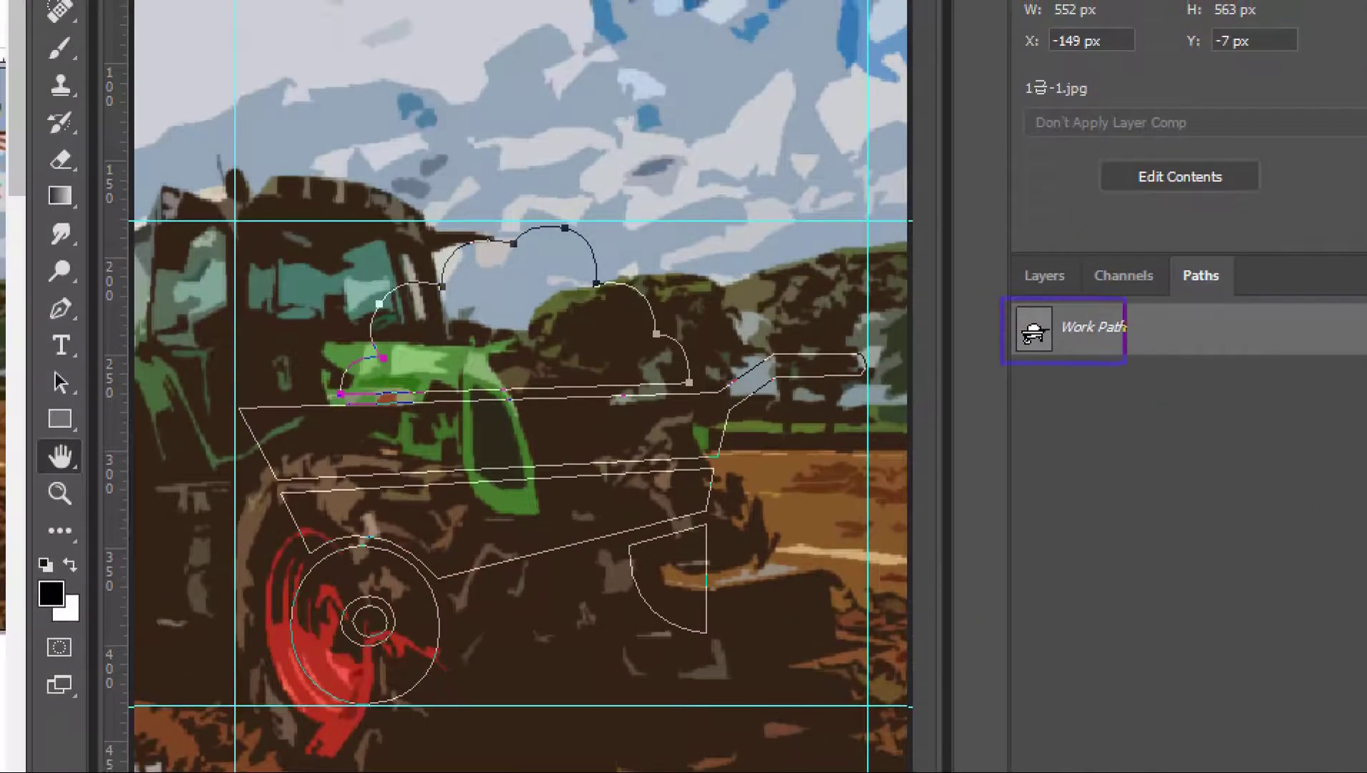
left_click_drag(1089, 350, 1165, 386)
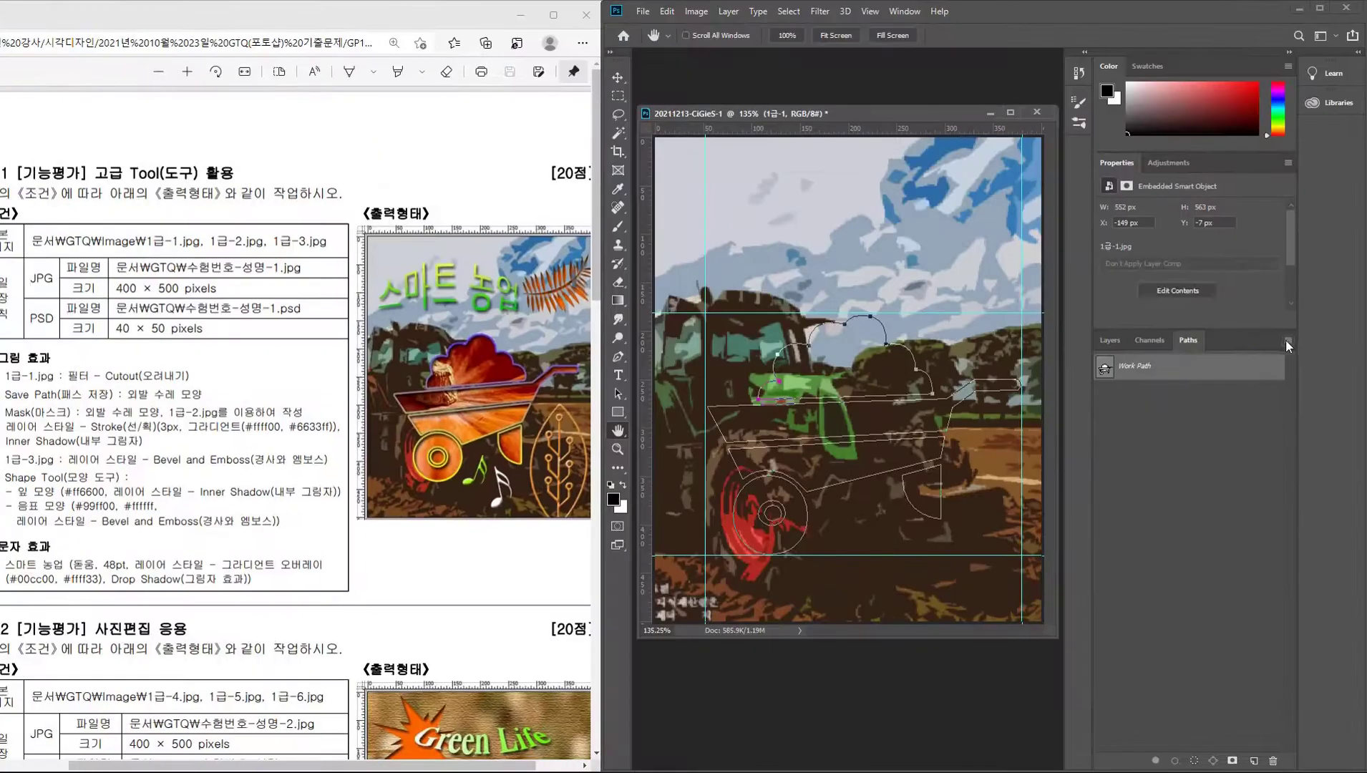
Save the Work Path as 외발 수레 모양, deselect it, and return to the Layers panel.
left_click(1296, 342)
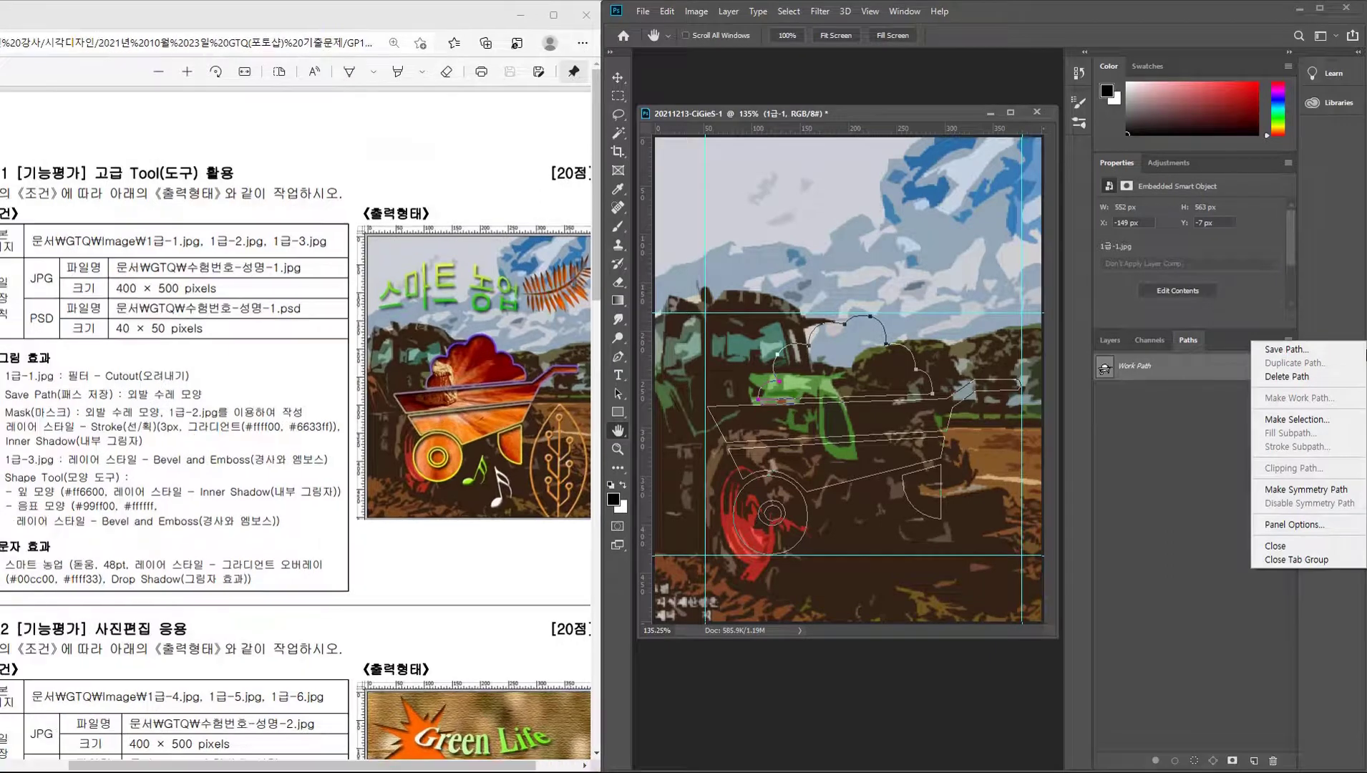
left_click(1321, 352)
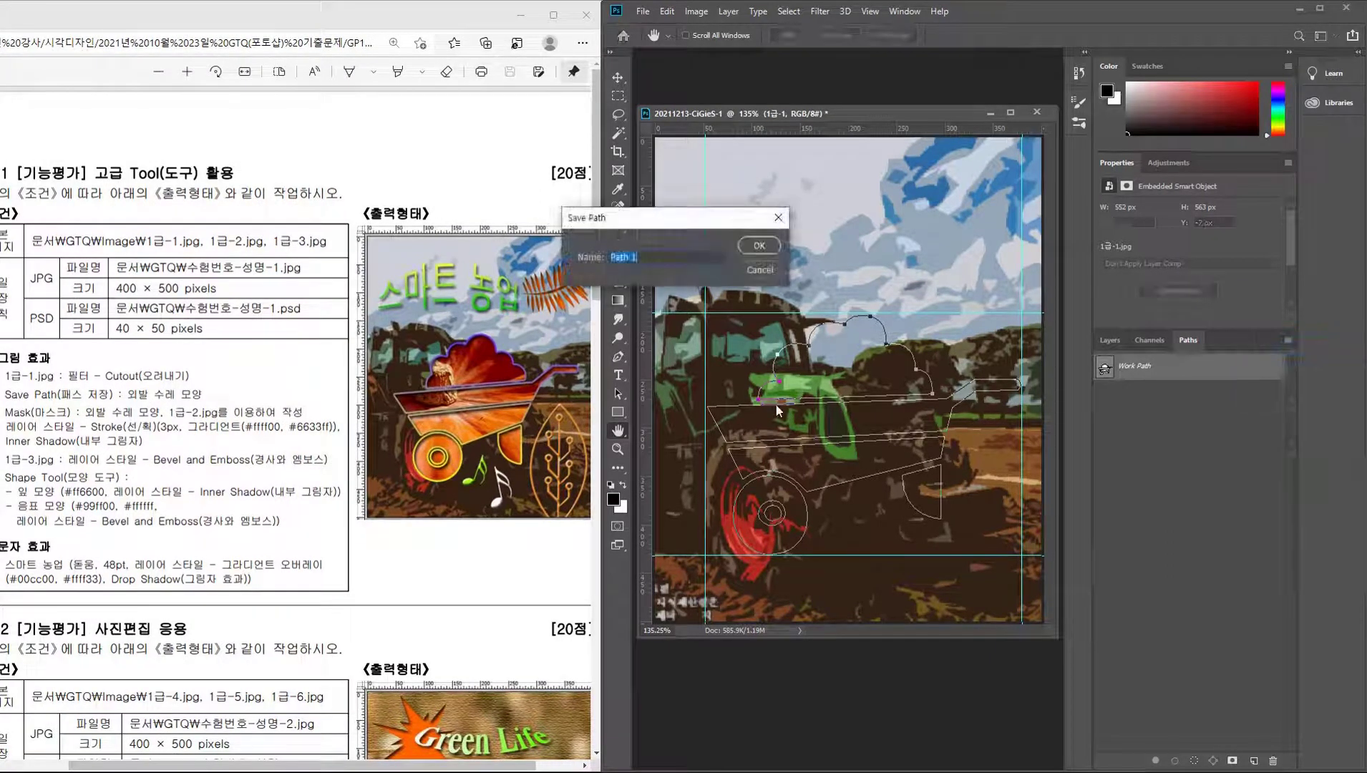
left_click_drag(722, 216, 802, 263)
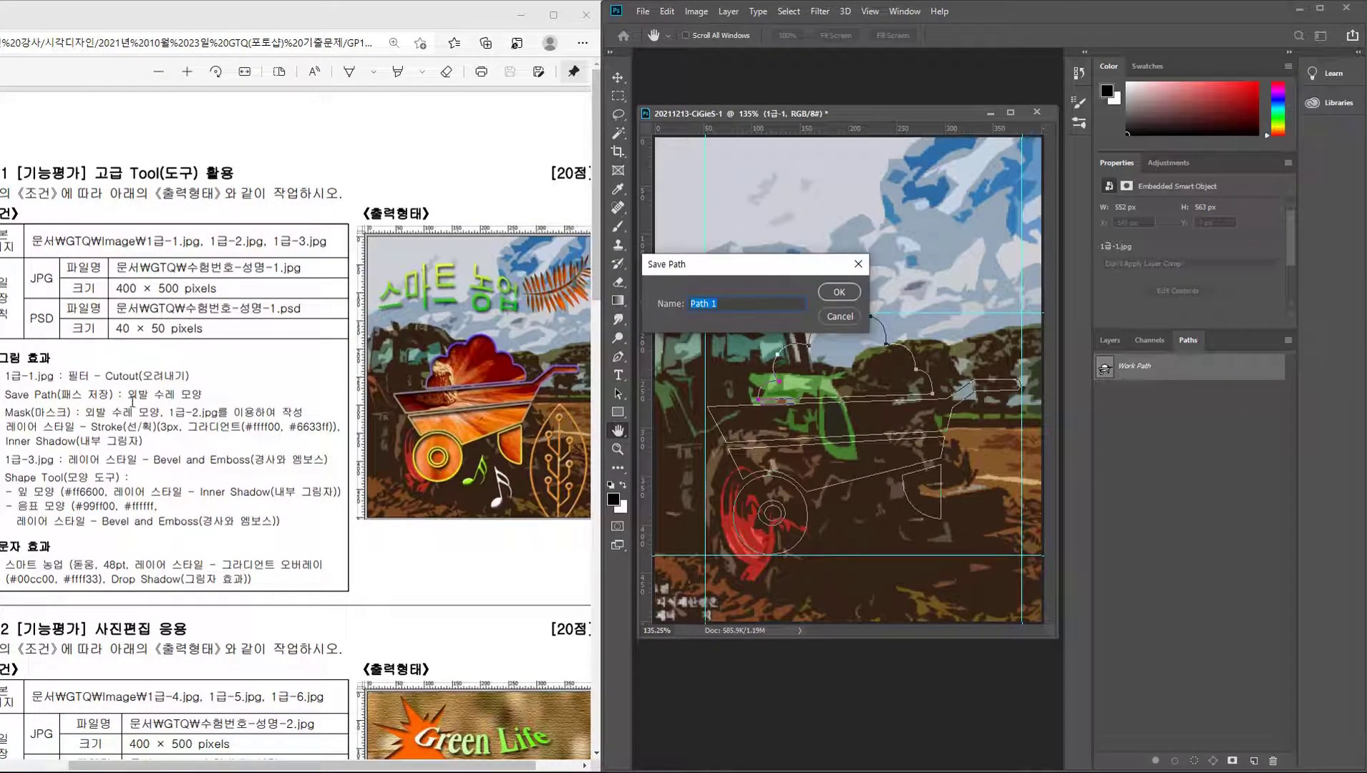
type("ㅇ")
type("ㅇ")
left_click(841, 293)
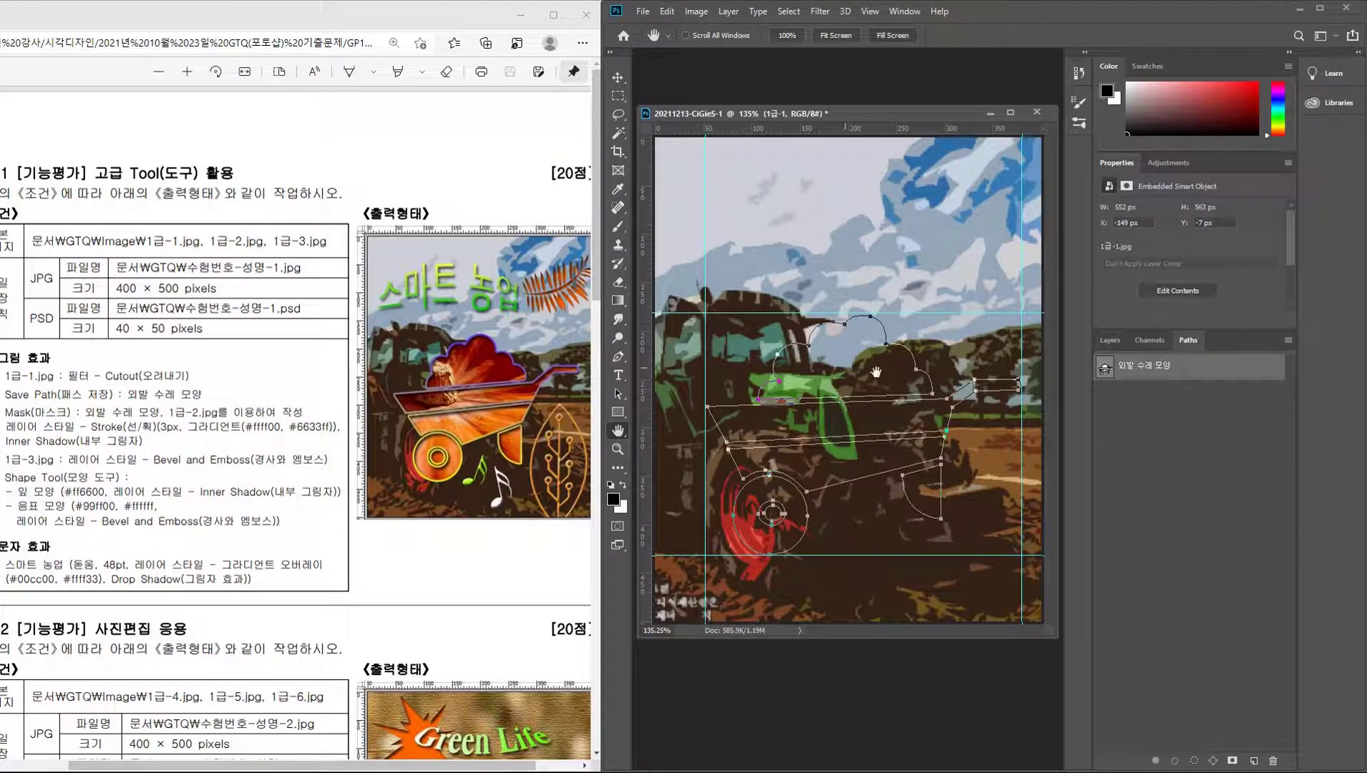
left_click(1175, 435)
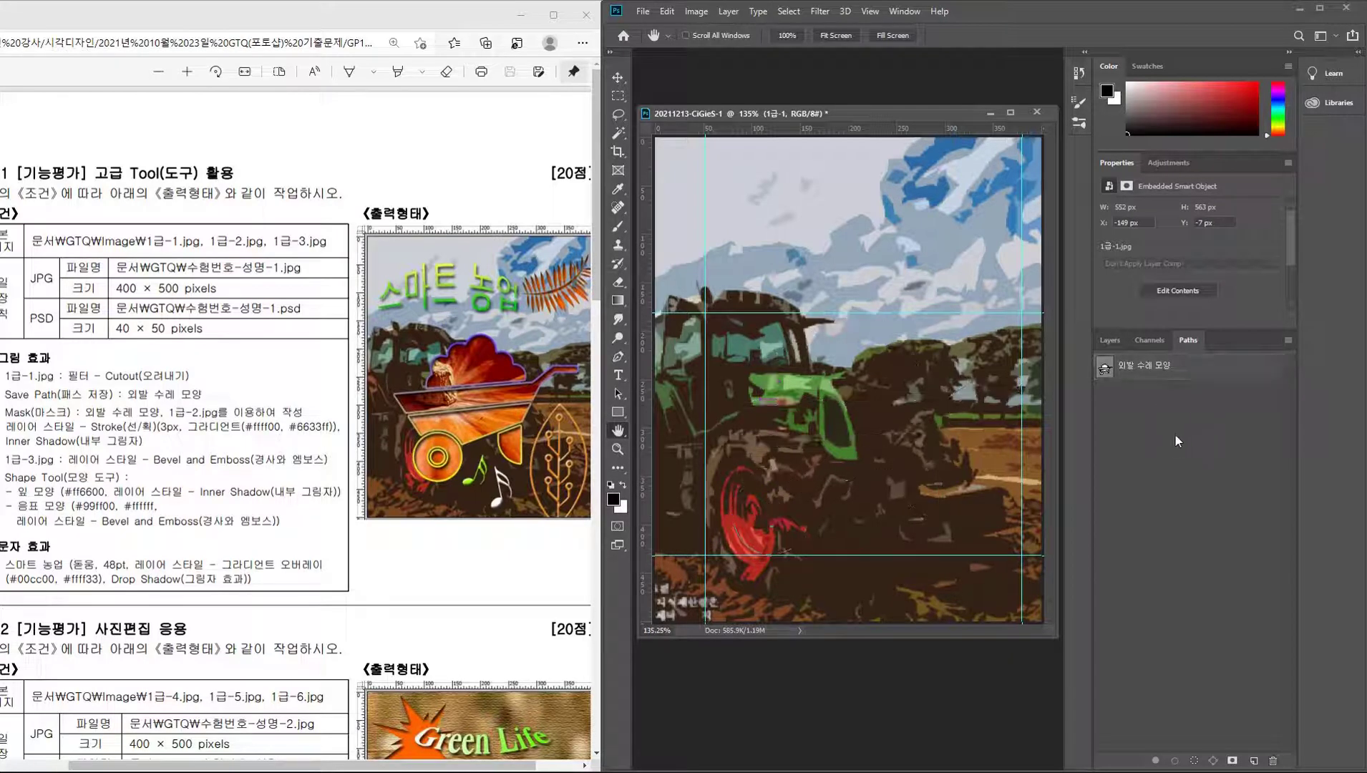
left_click(1109, 341)
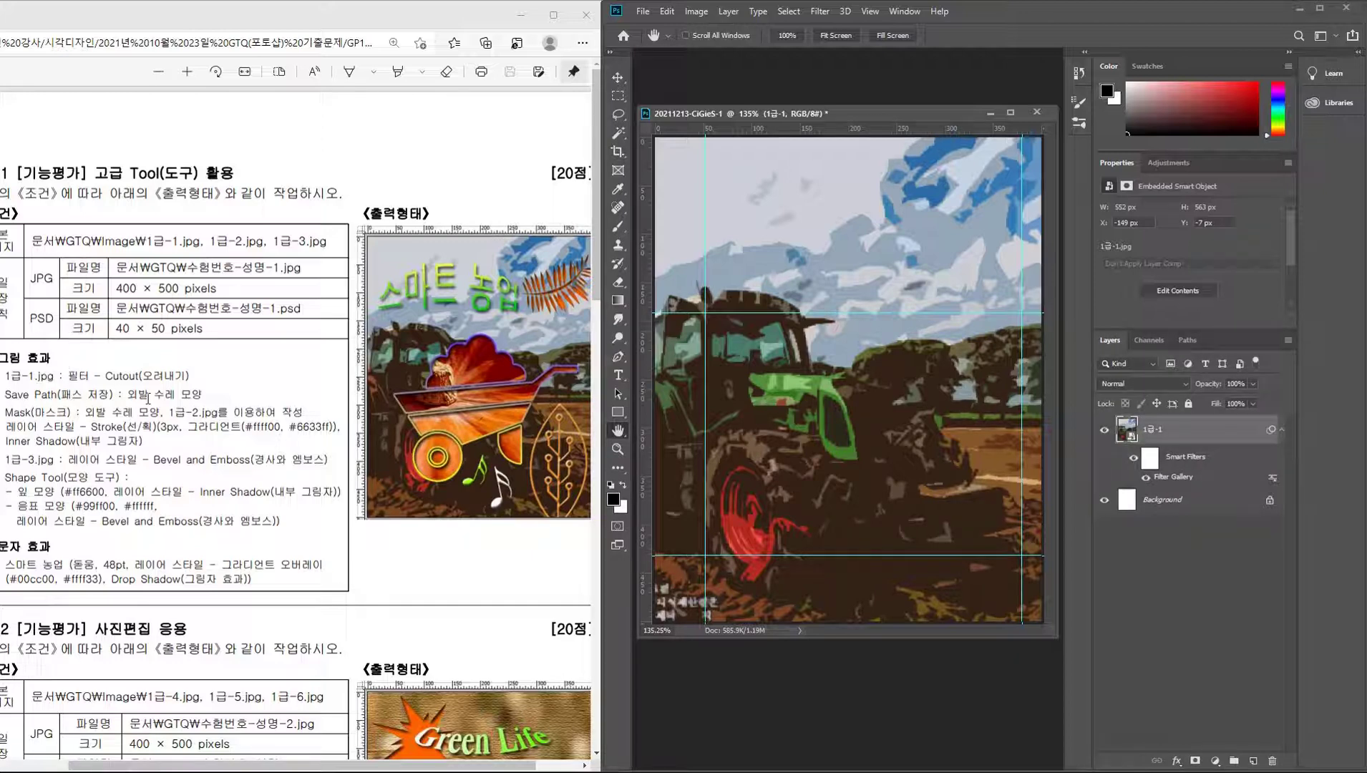
Highlight the Cutout filter and Save Path requirement lines in the exam PDF.
left_click(397, 71)
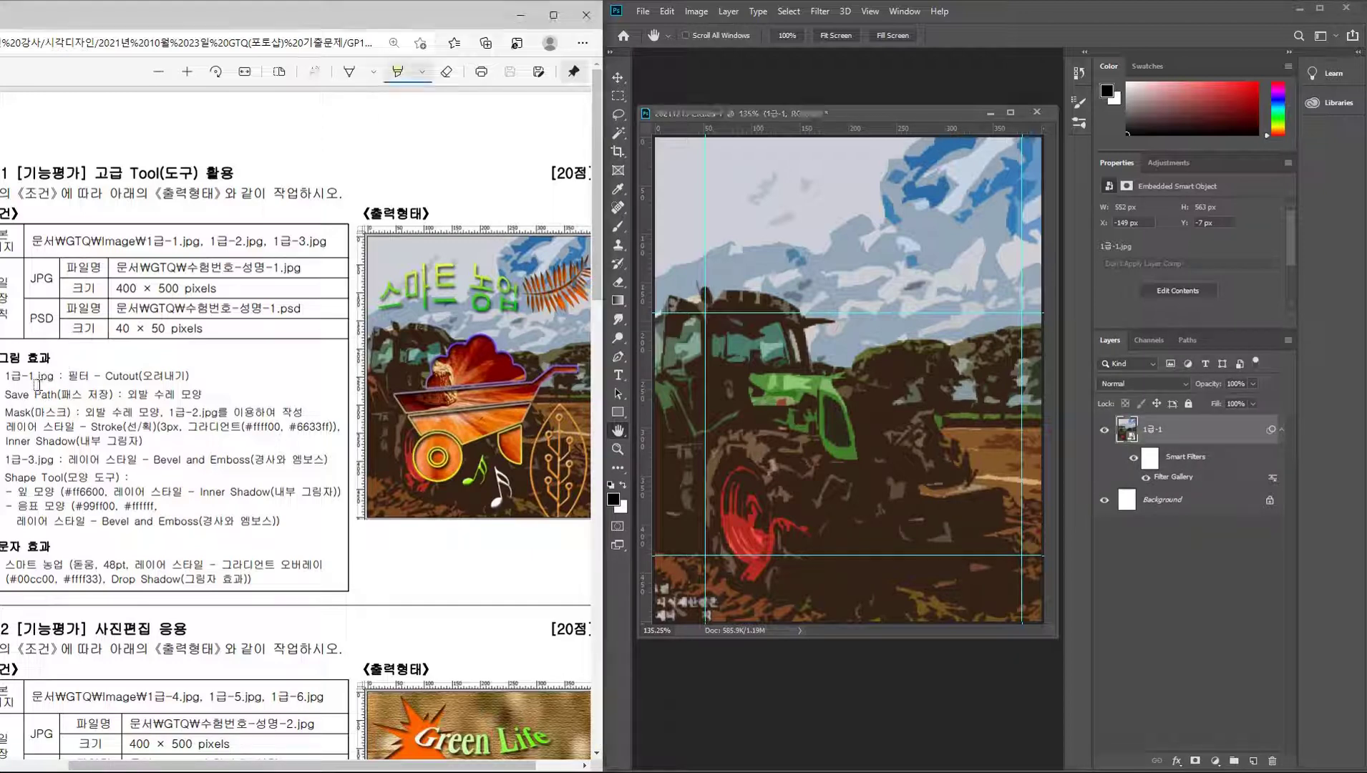
left_click_drag(10, 375, 163, 376)
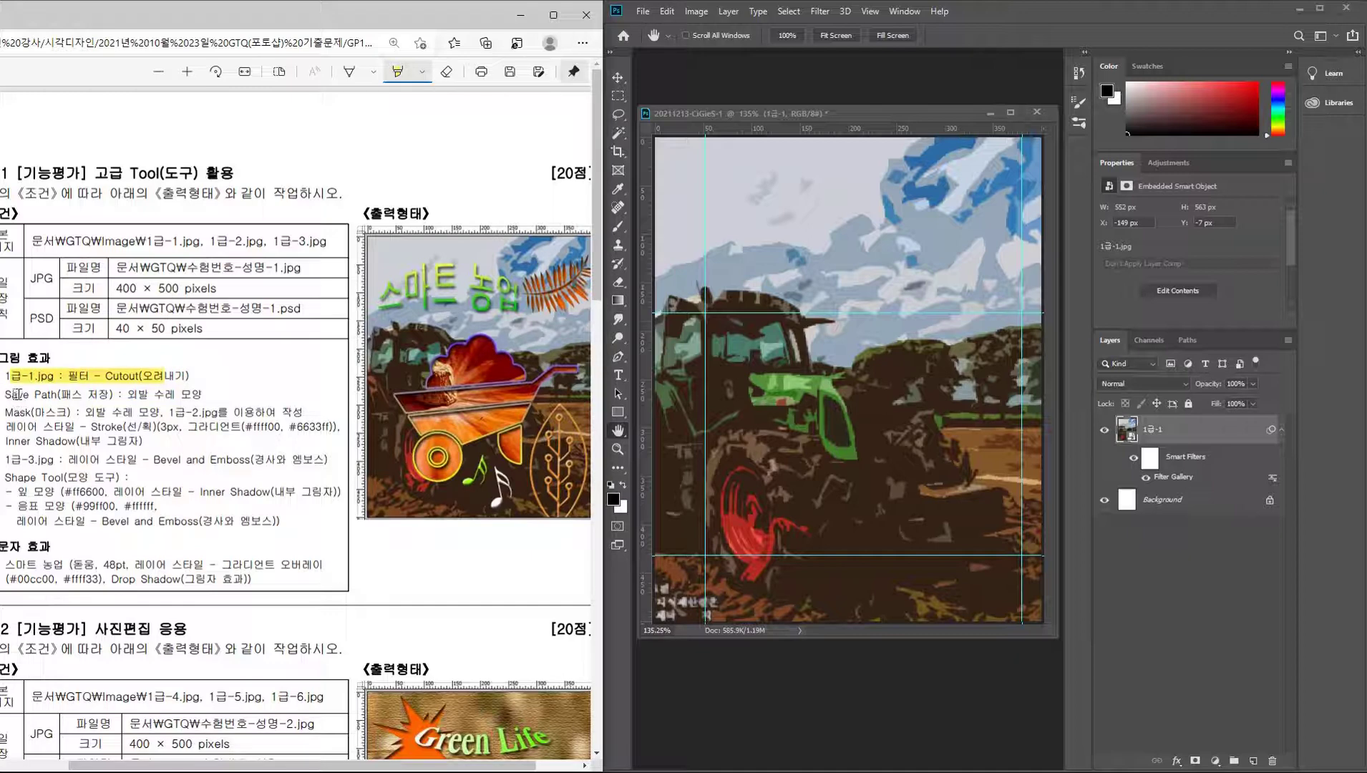
left_click_drag(6, 395, 202, 395)
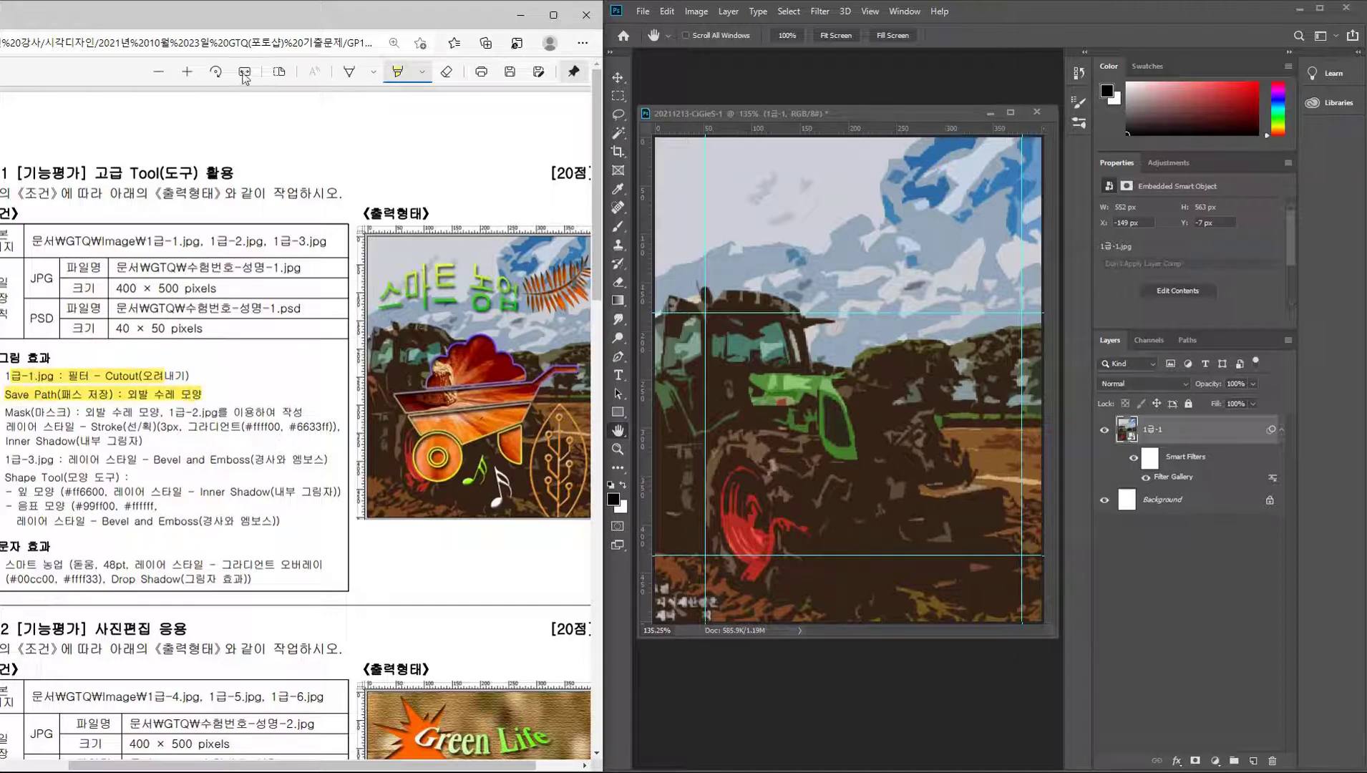
left_click(1067, 16)
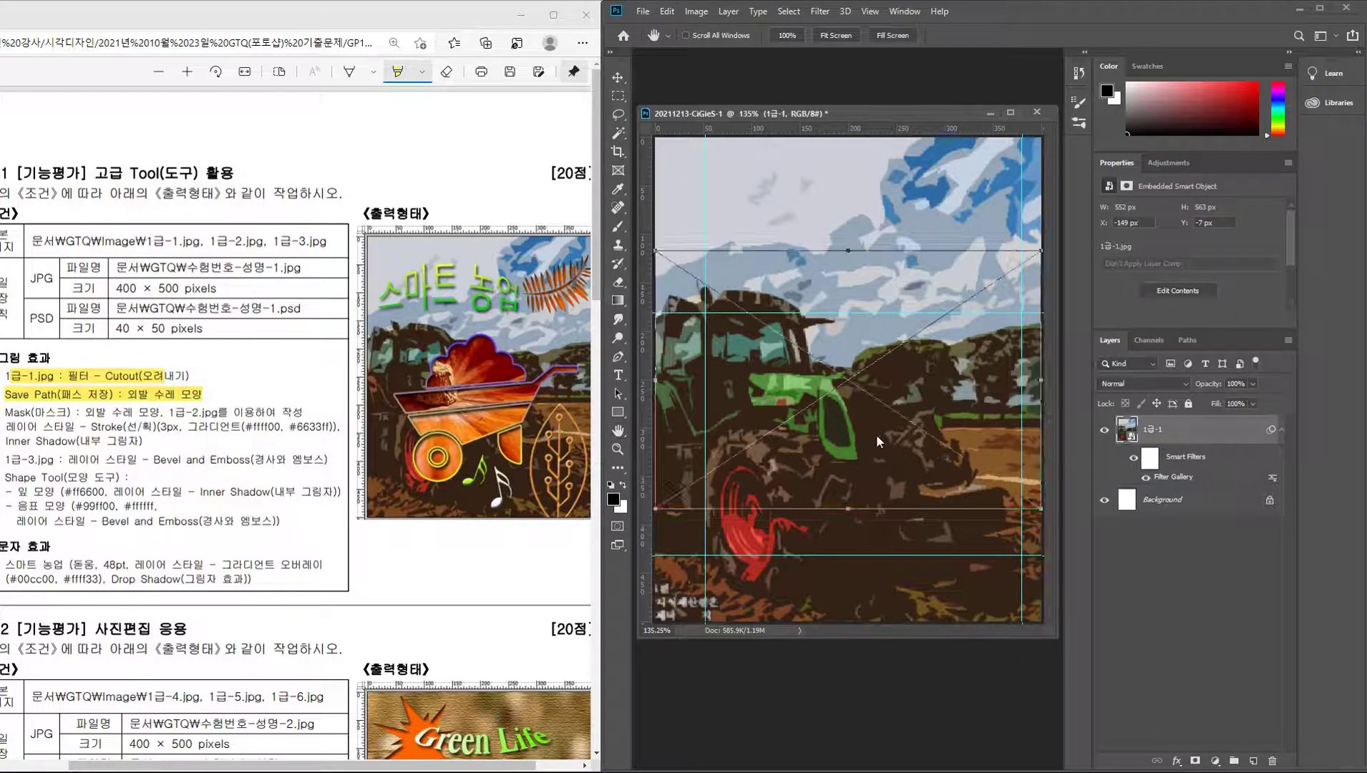
Place 1급-2.jpg as a new layer and drag it lower in the composition.
left_click_drag(942, 441, 875, 434)
left_click_drag(970, 408, 967, 461)
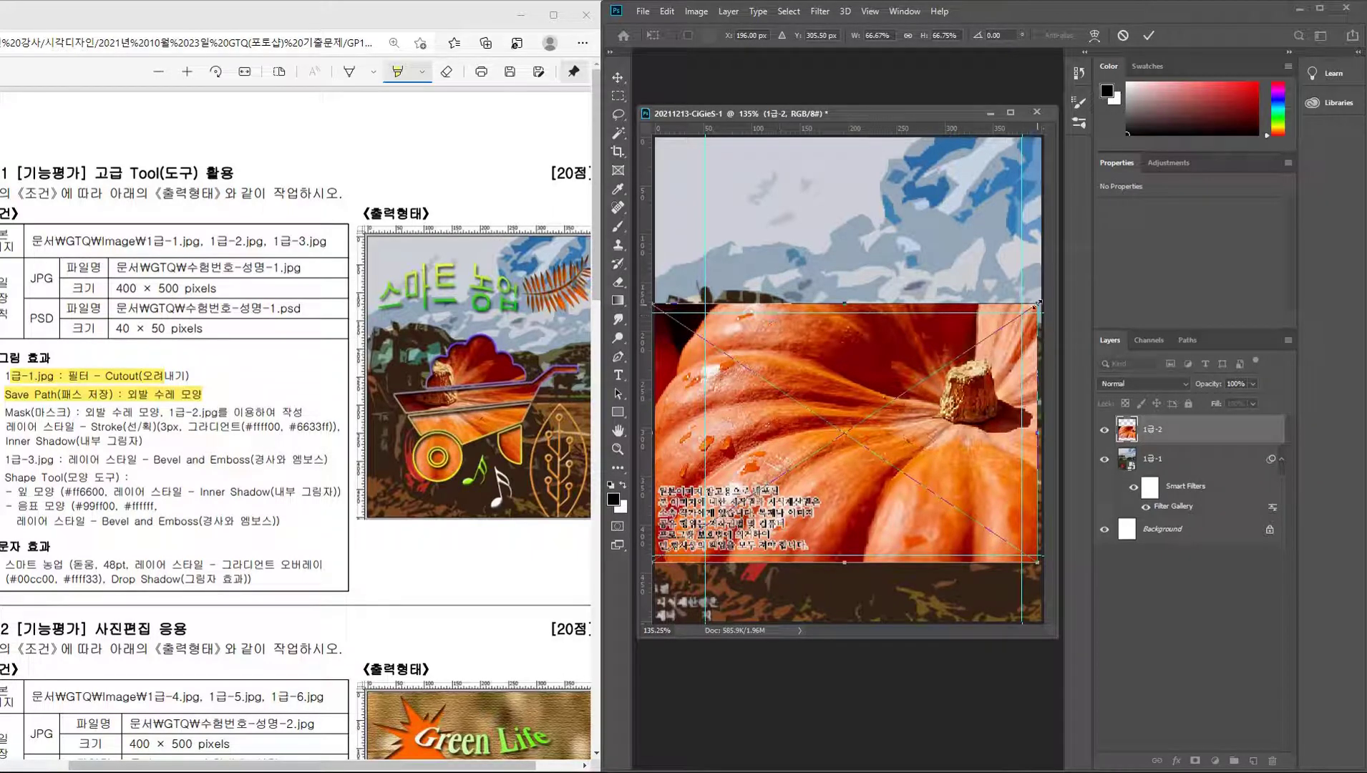
Commit the pumpkin, show the 외발 수레 모양 path, and move the pumpkin to X −206, Y 183.
key("Return")
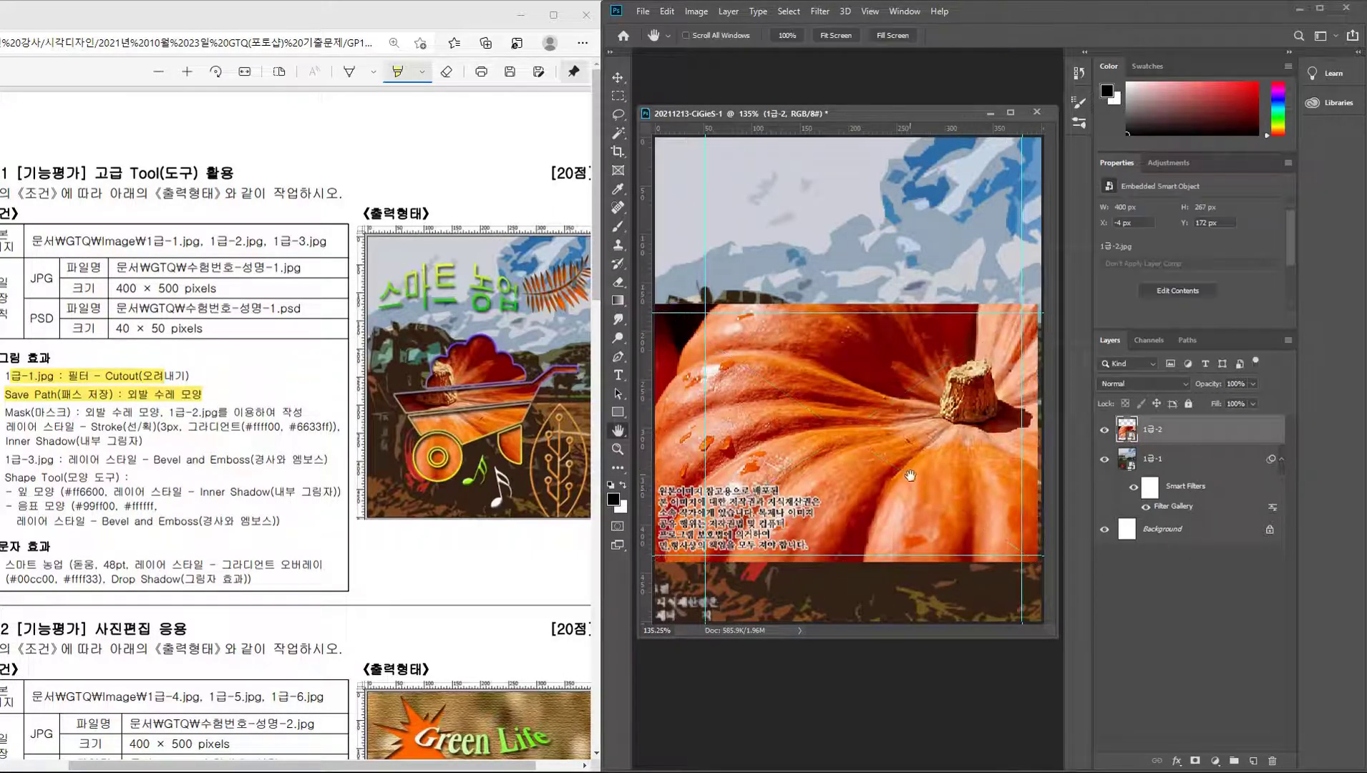
left_click(1187, 341)
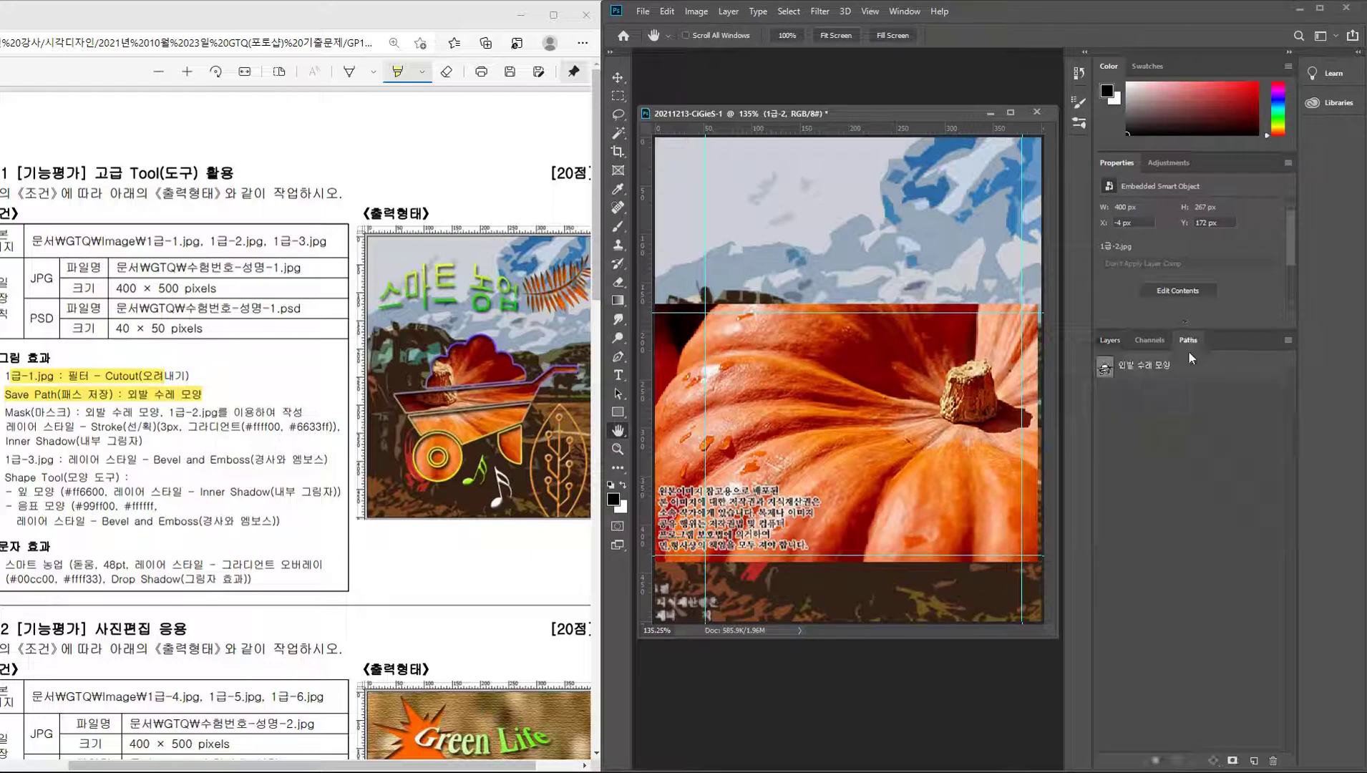
left_click(1159, 371)
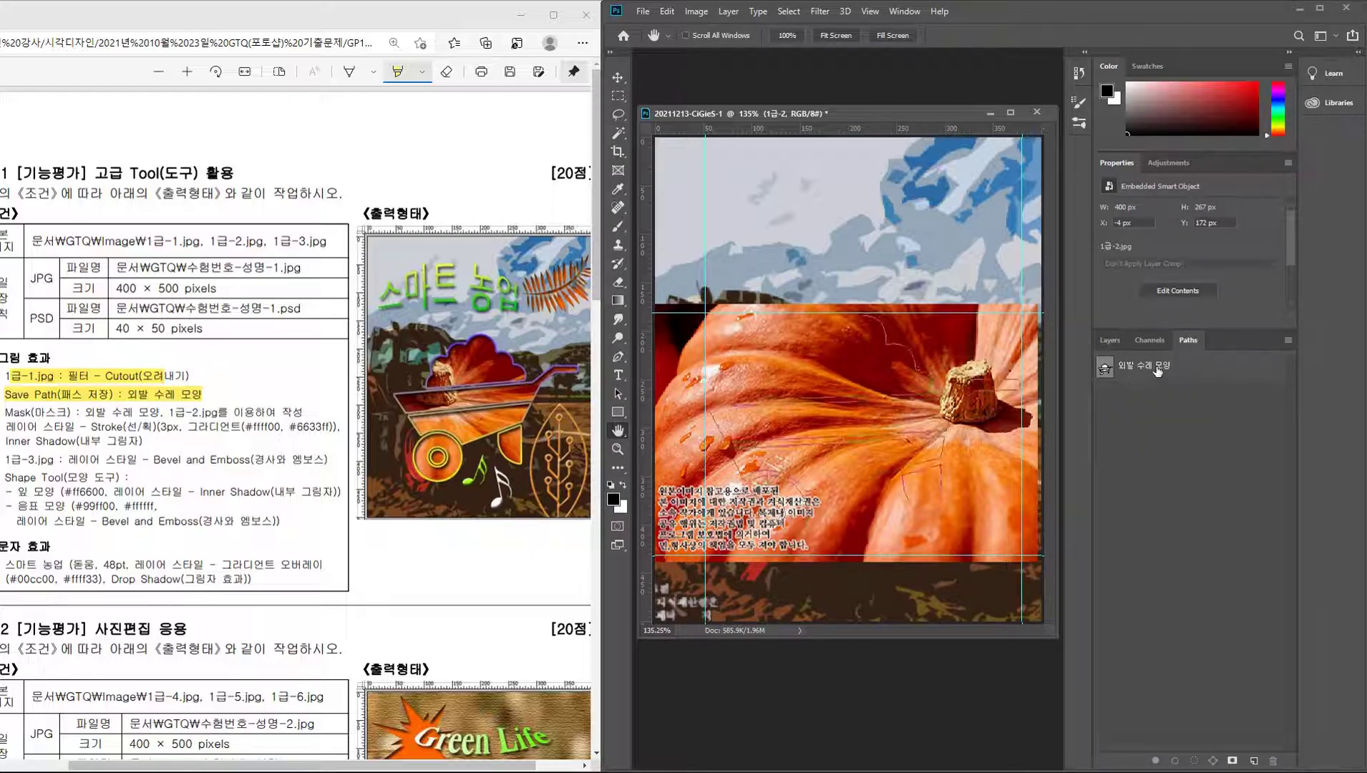
left_click(1112, 341)
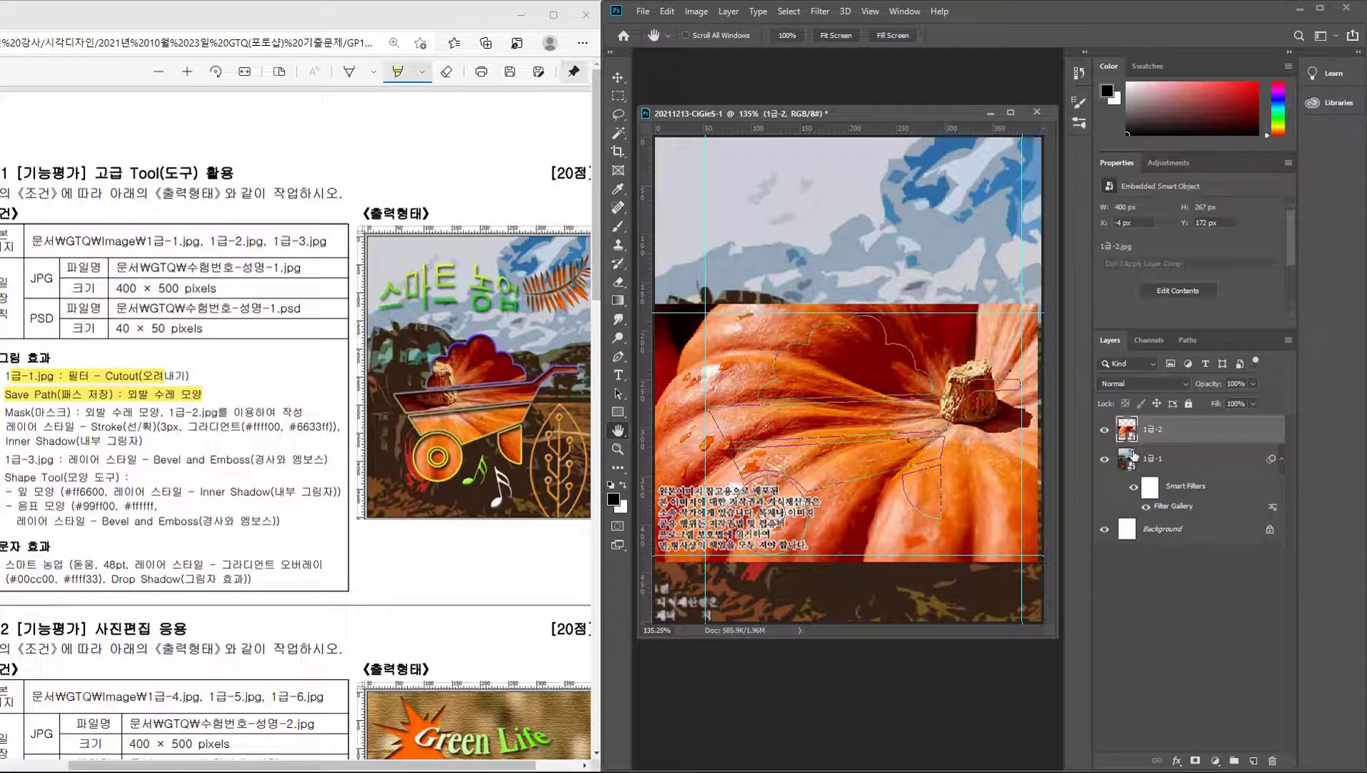
left_click(617, 79)
mouse_move(987, 491)
left_mouse_down()
mouse_move(939, 501)
mouse_move(753, 447)
left_mouse_up()
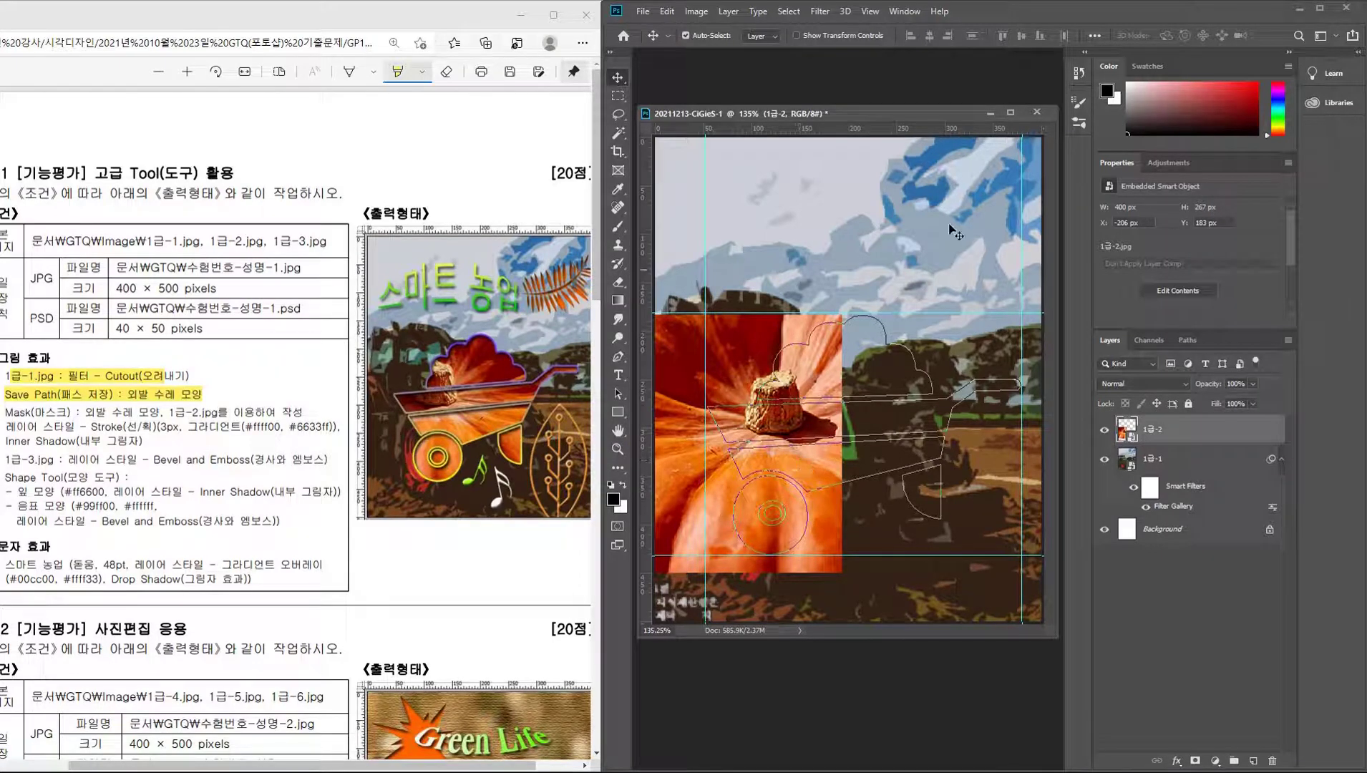
Hide the wheelbarrow path outline and select the pumpkin layer 1급-2.
left_click(668, 11)
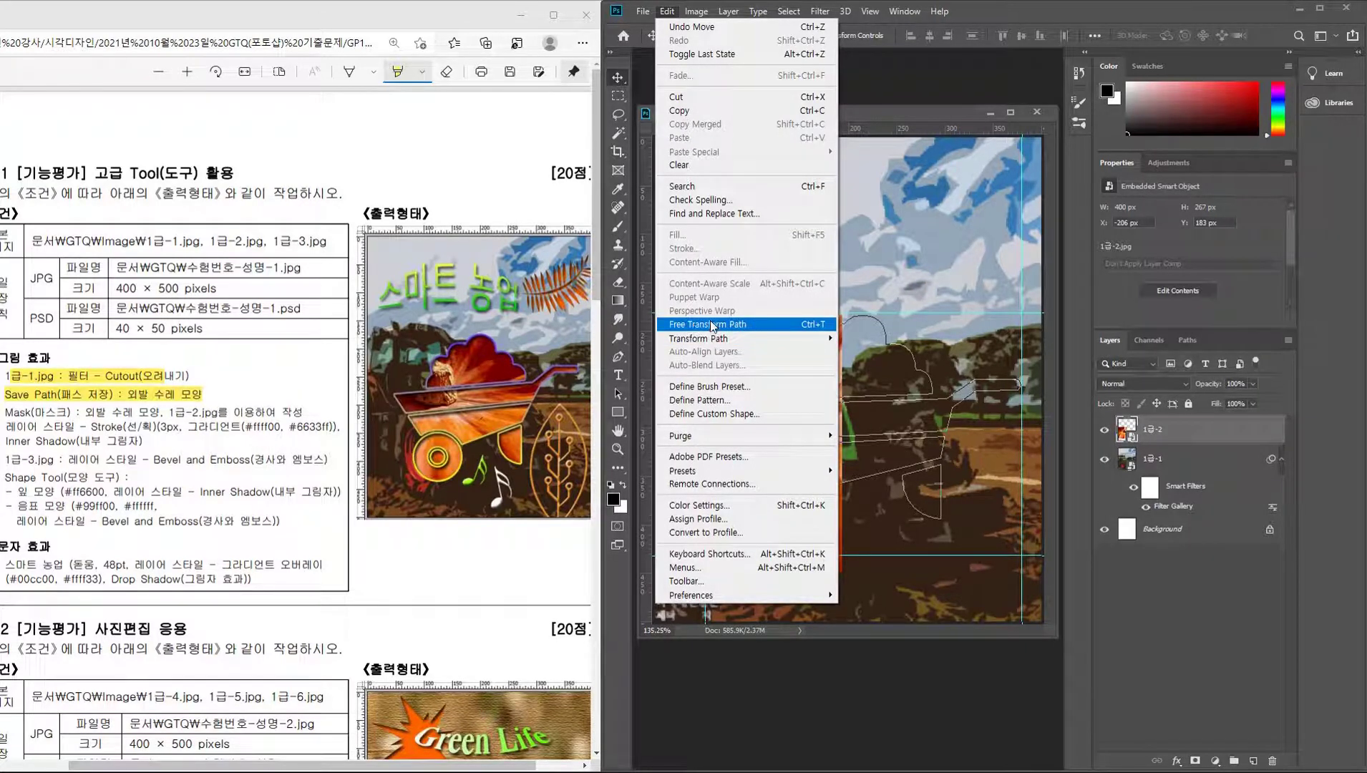
left_click(1187, 593)
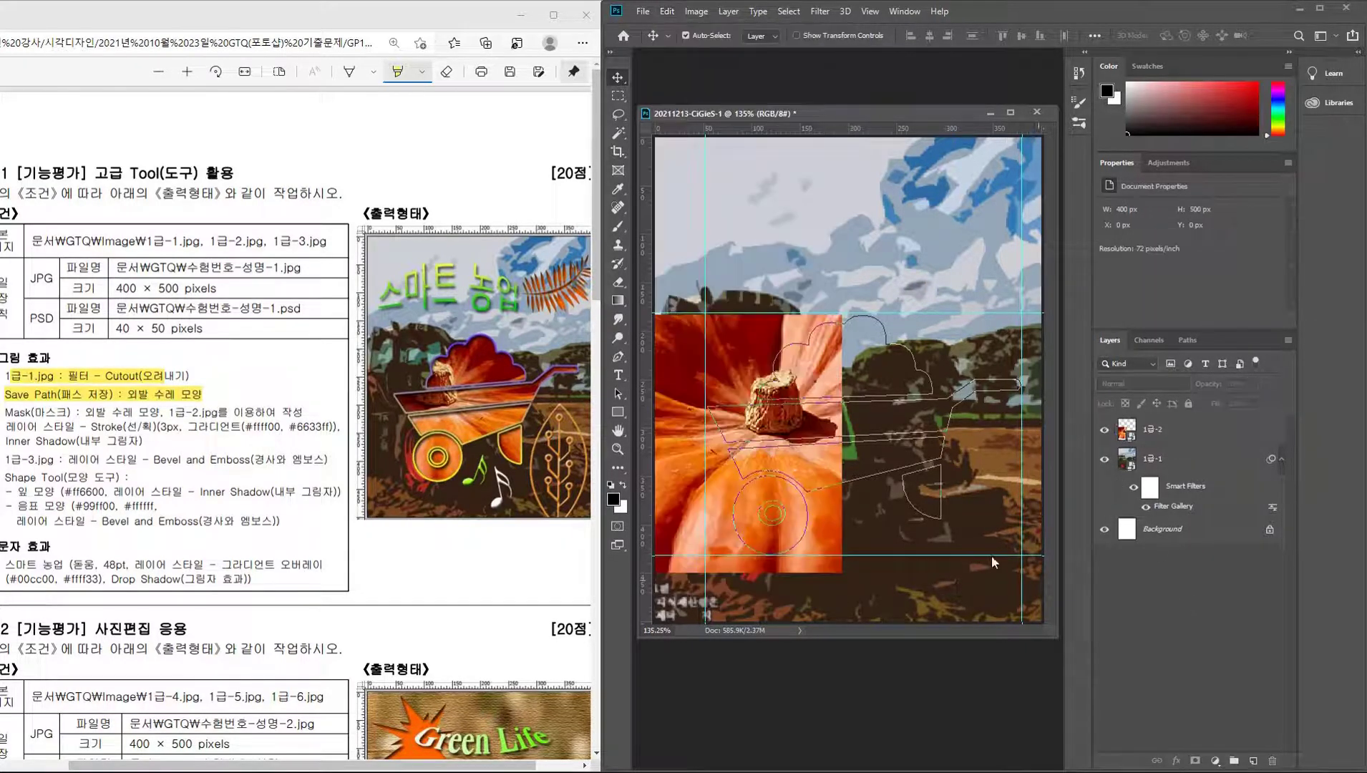
left_click(1188, 342)
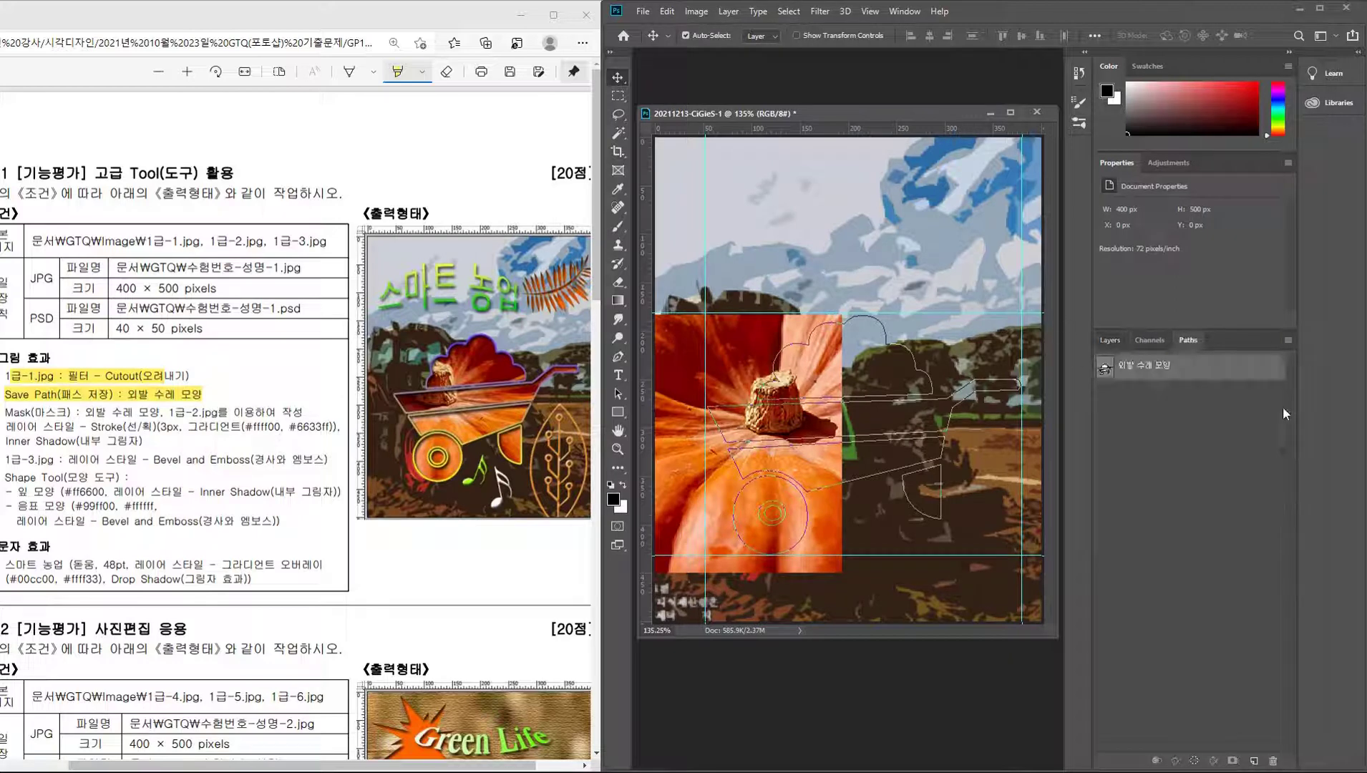
left_click(1182, 430)
left_click(1108, 340)
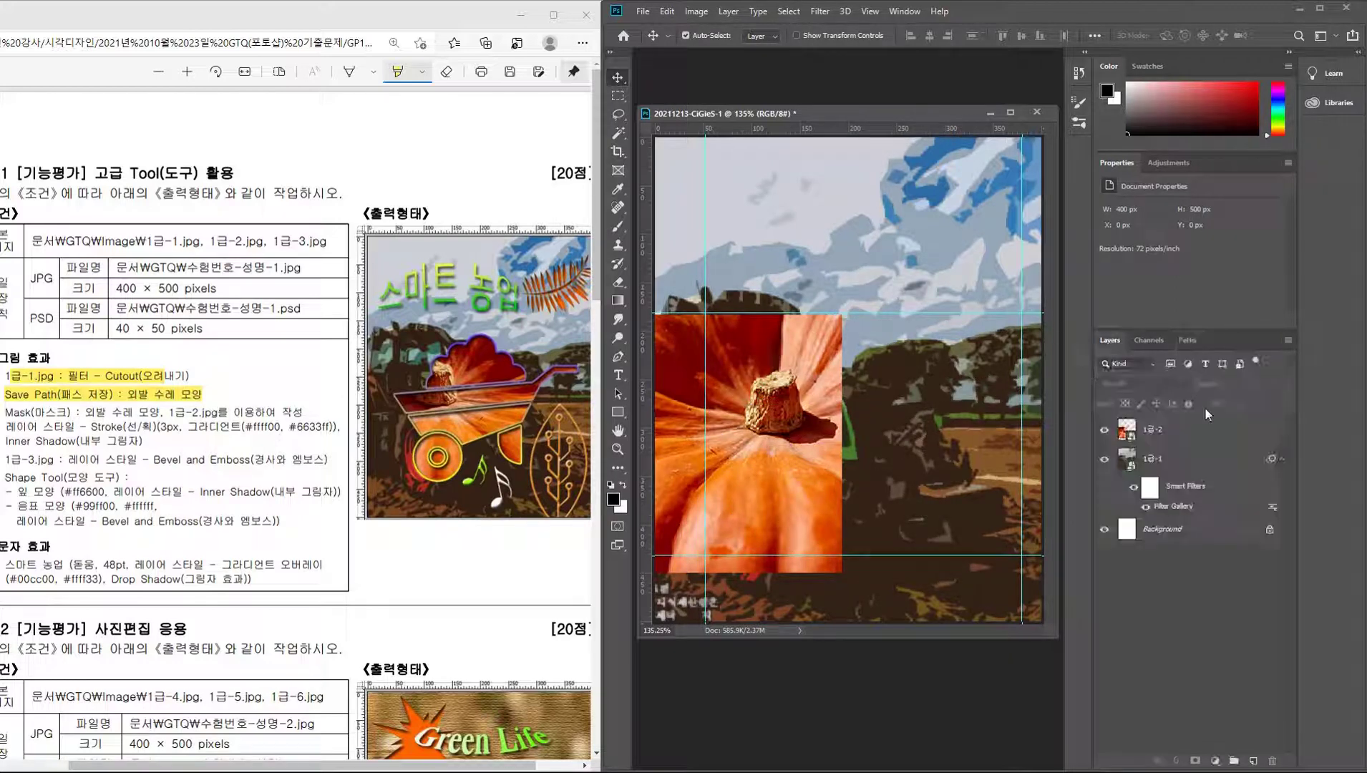
left_click(1173, 430)
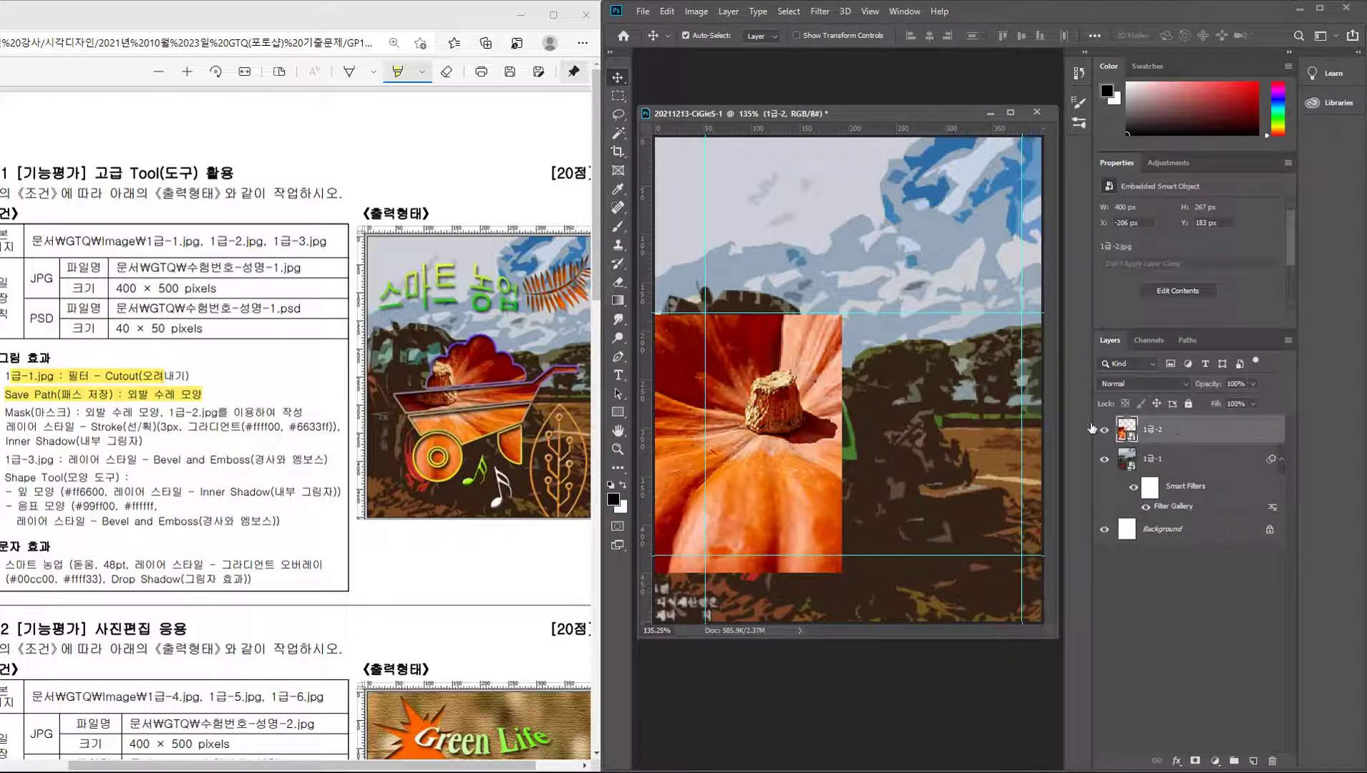
Move the pumpkin right, flip it horizontally, and commit at X −23, Y 182.
left_click(666, 12)
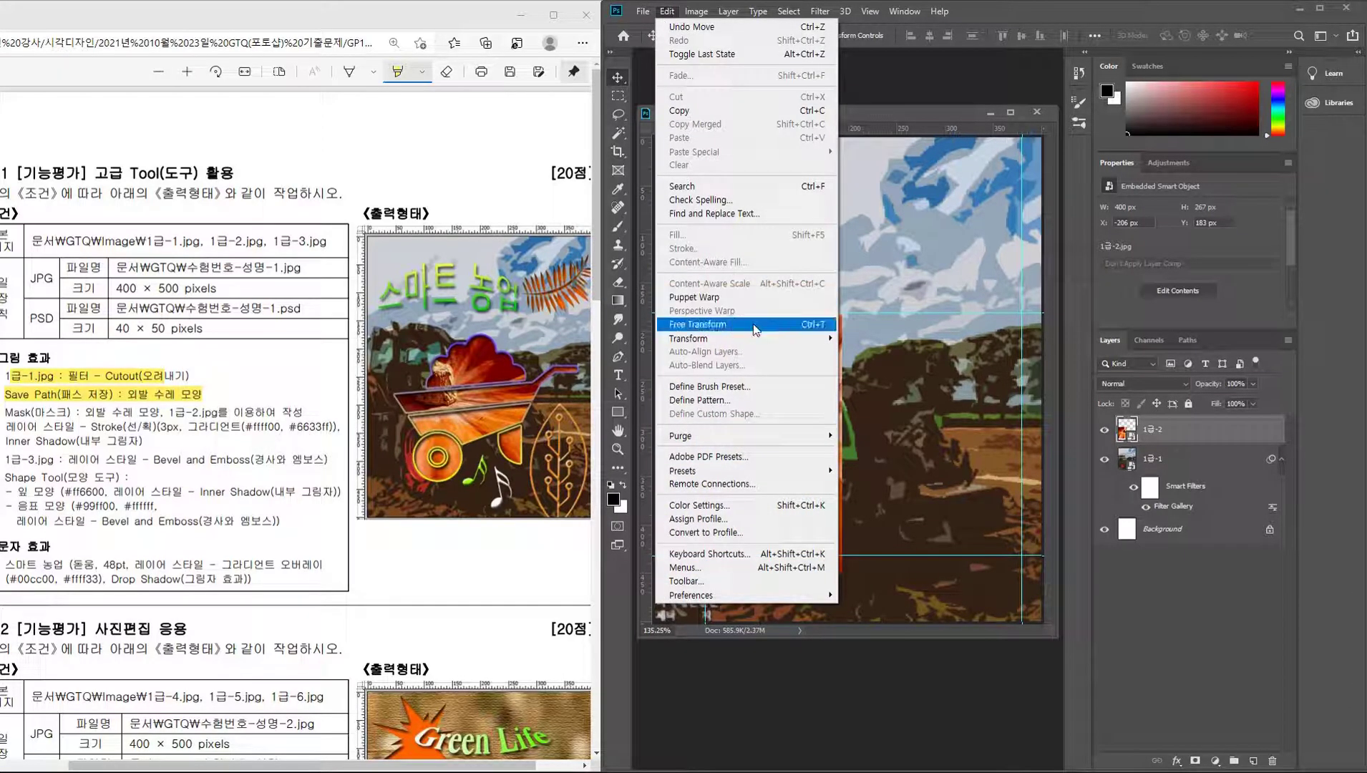
left_click(756, 329)
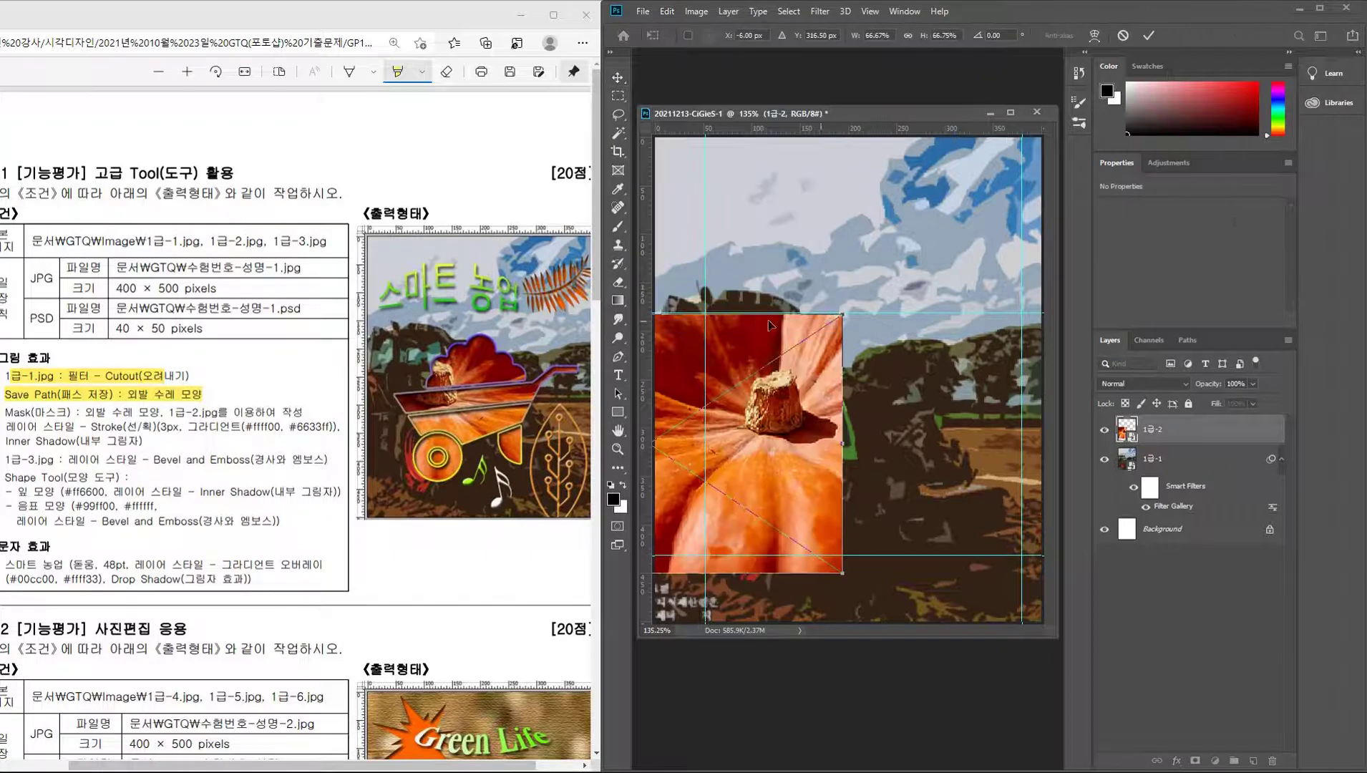
left_click_drag(750, 484, 926, 484)
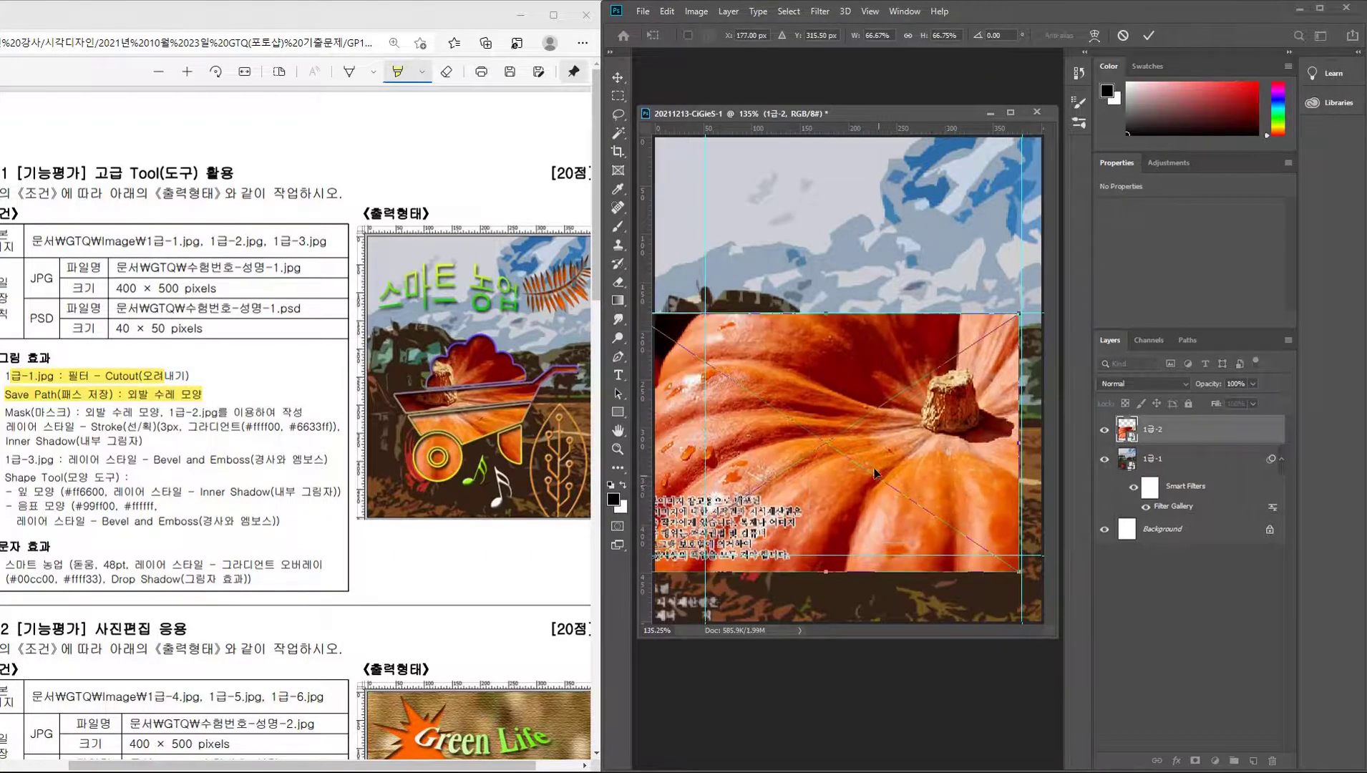
right_click(874, 470)
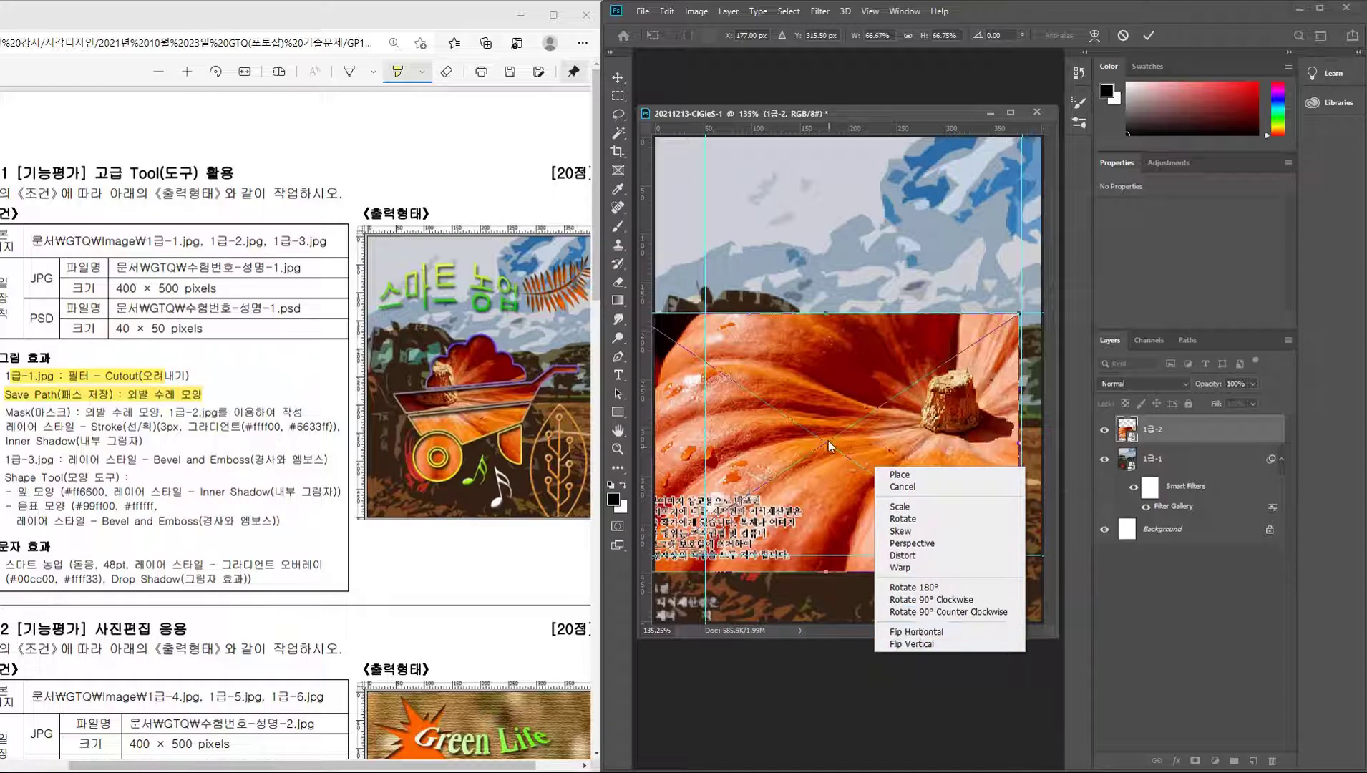
right_click(855, 398)
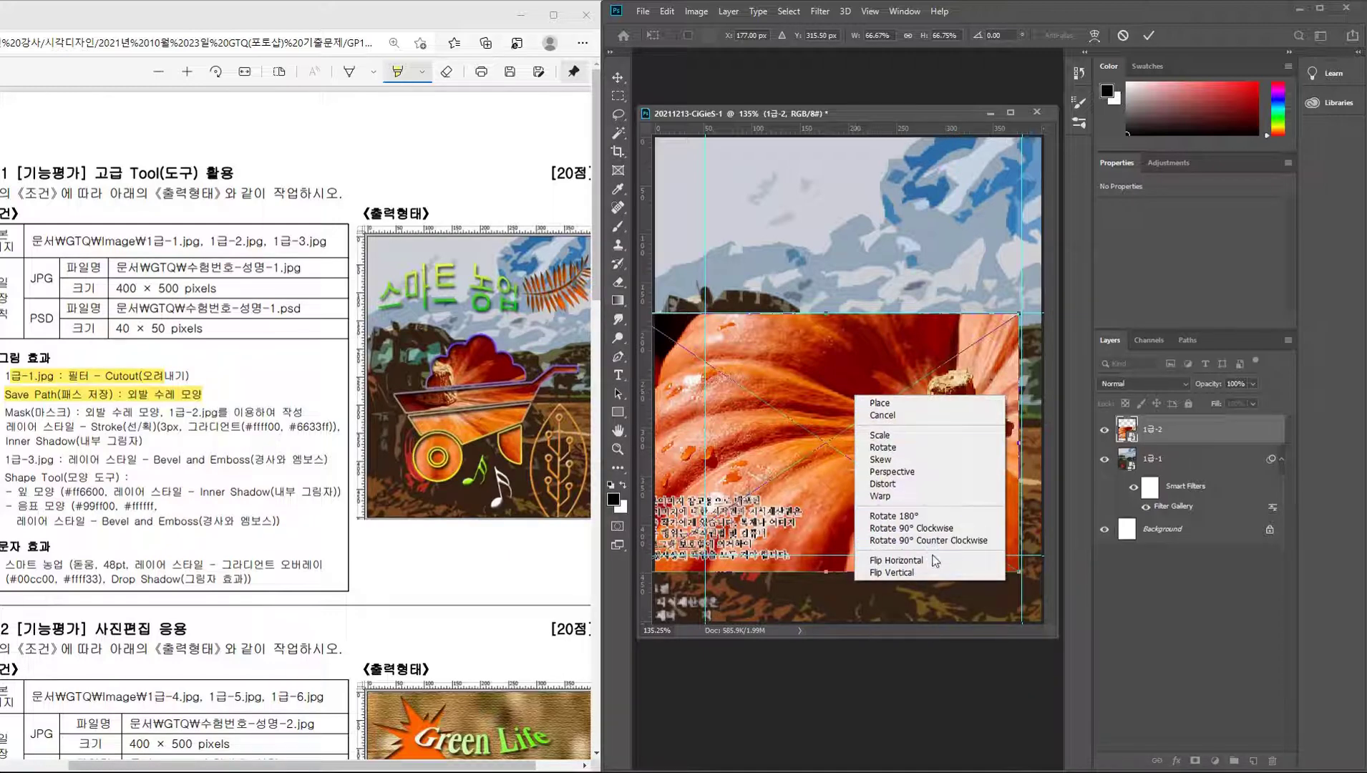
left_click(920, 565)
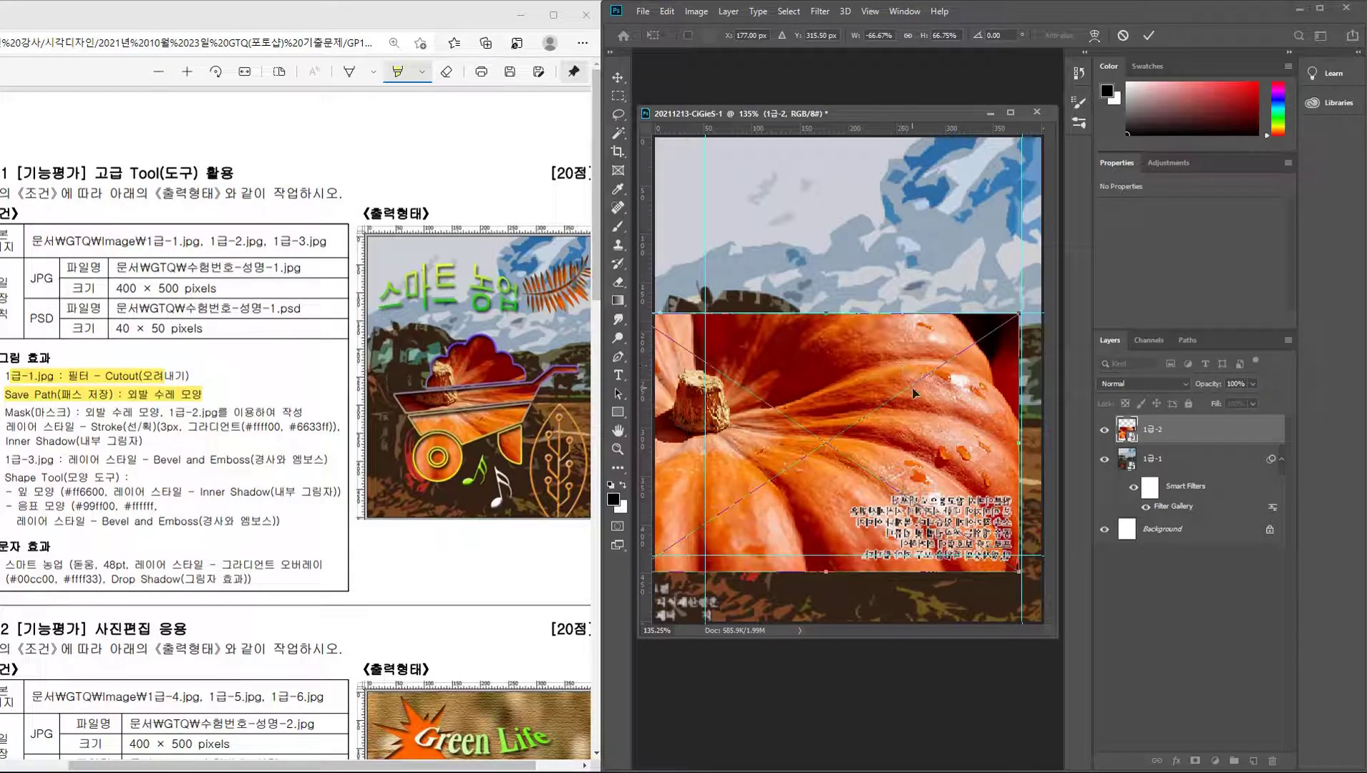
key("Return")
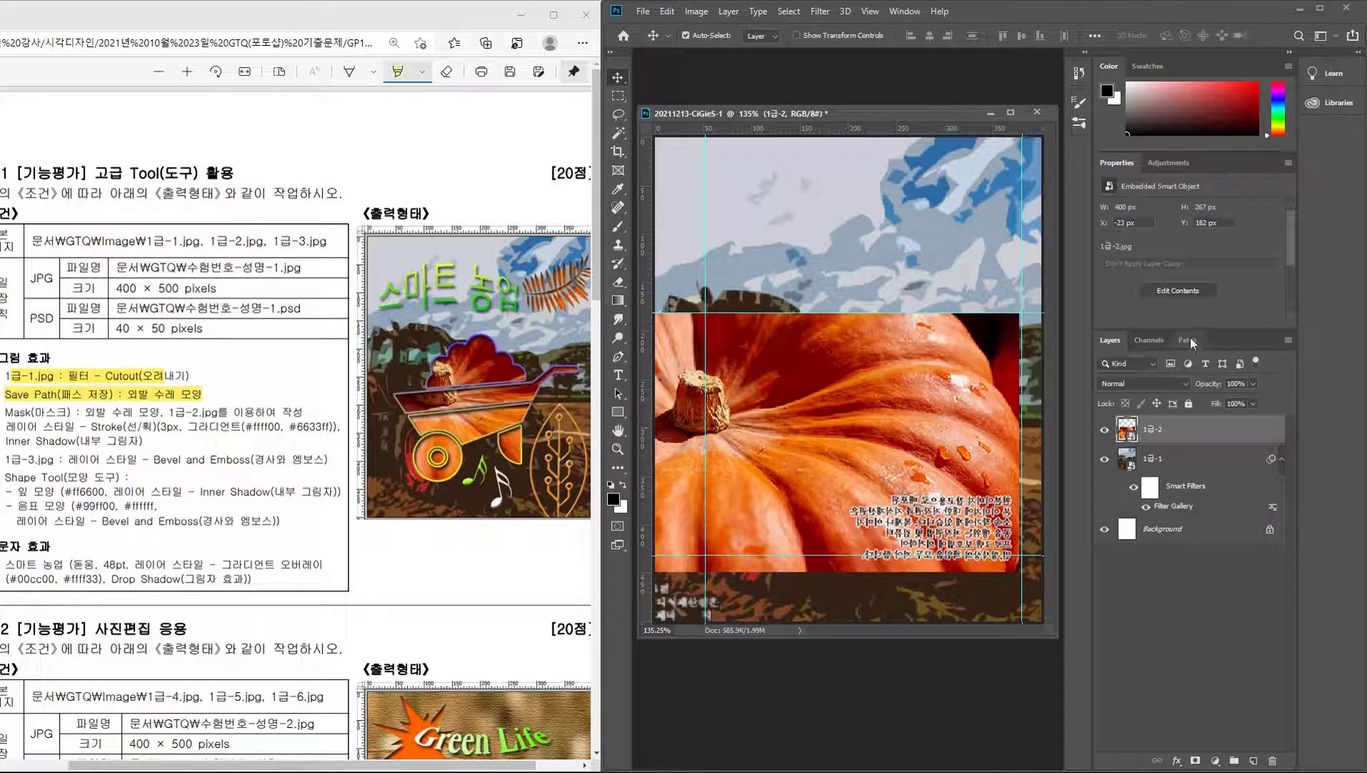
Show the 외발 수레 모양 path and drag the pumpkin to X 54, Y 168 inside it.
left_click(1188, 340)
left_click(1157, 373)
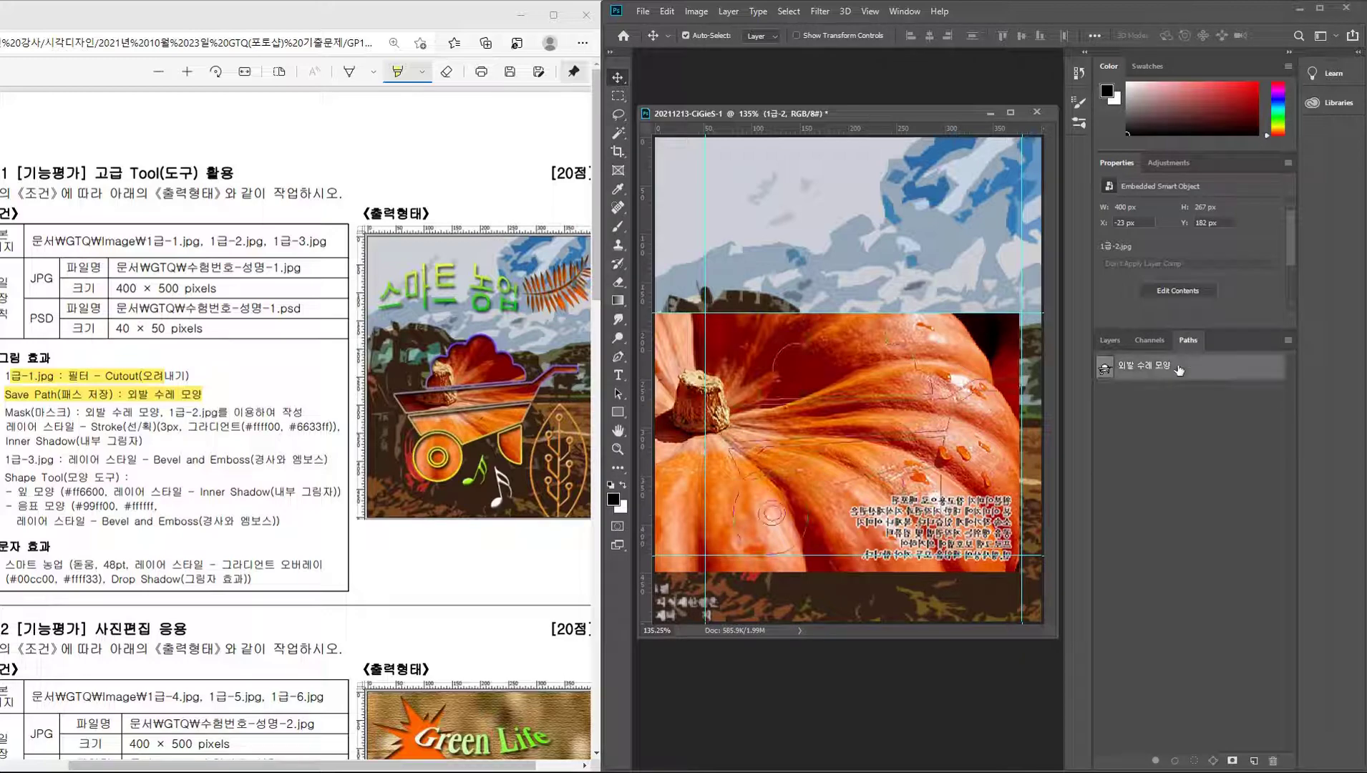
left_click(1110, 340)
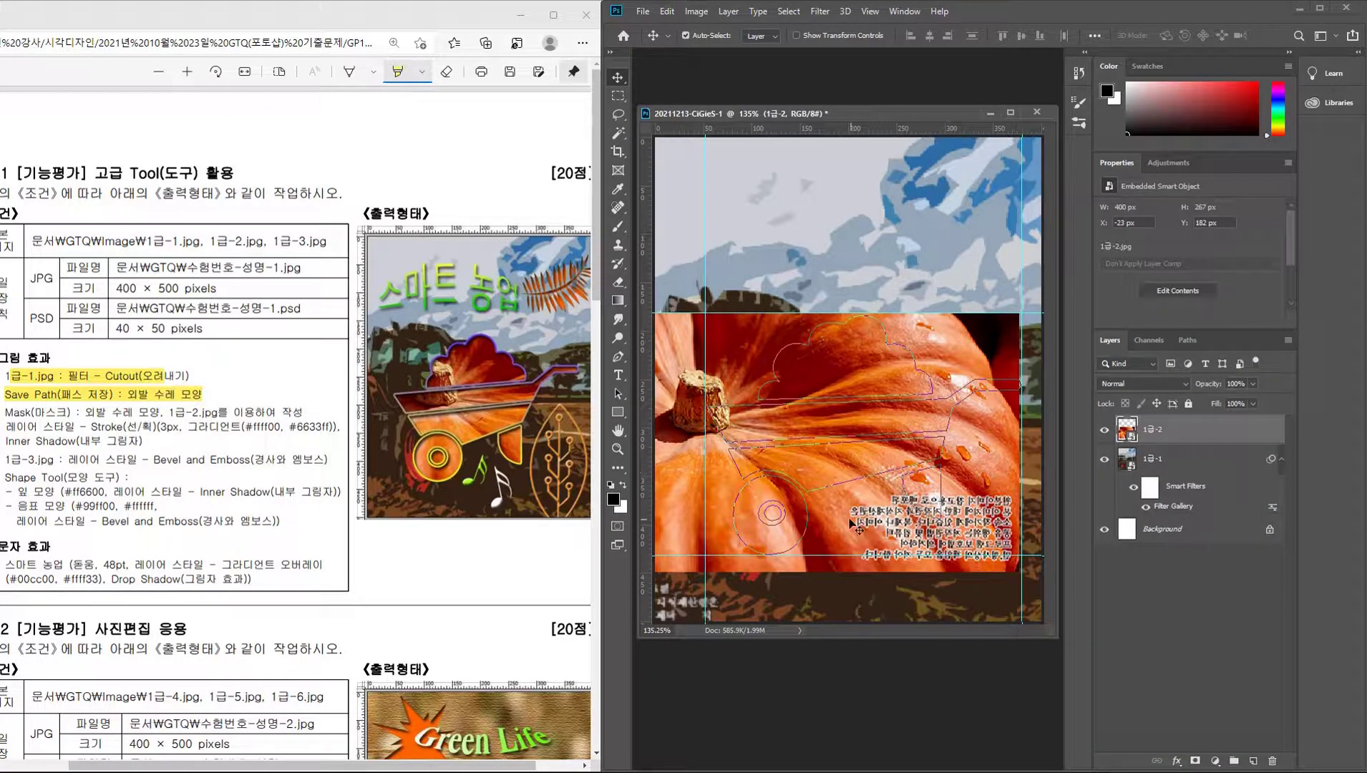
mouse_move(849, 520)
left_mouse_down()
mouse_move(916, 521)
mouse_move(927, 508)
mouse_move(902, 498)
left_mouse_up()
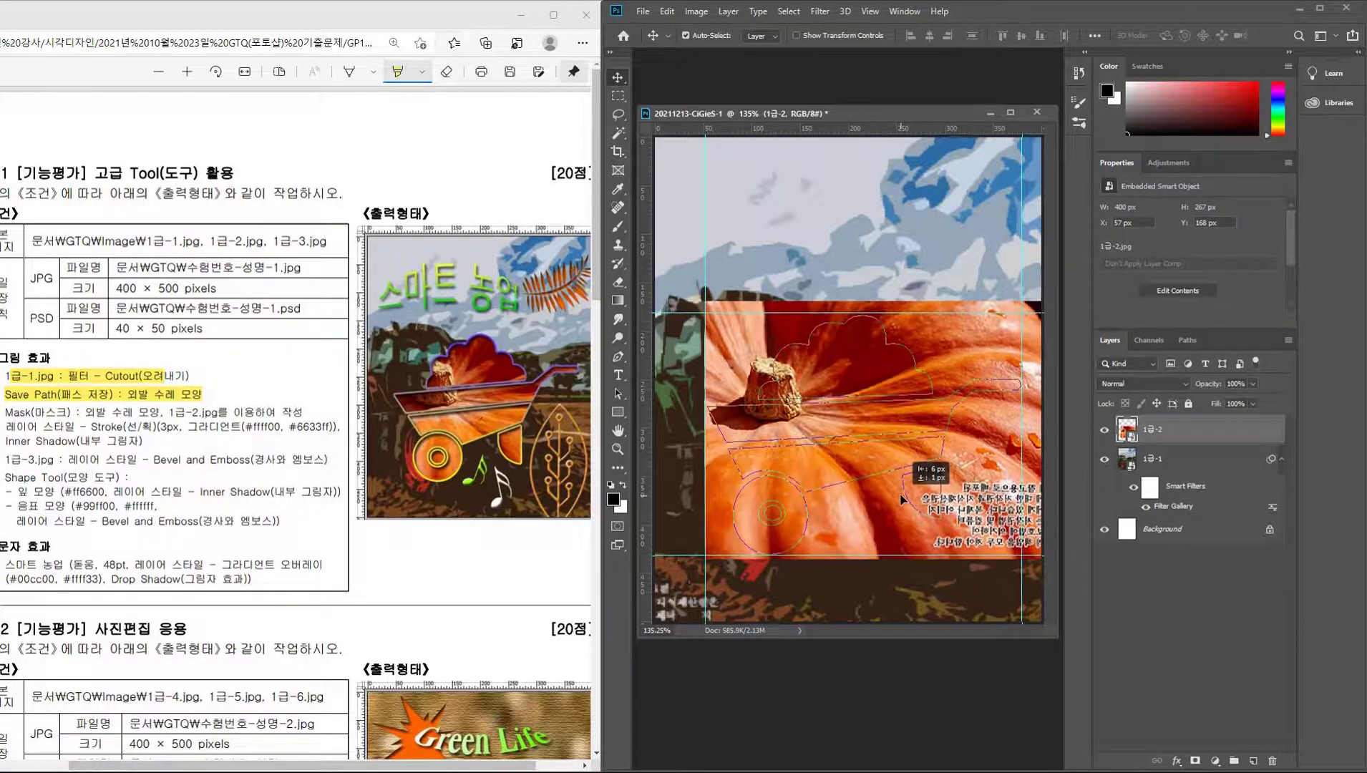
left_click_drag(901, 498, 899, 499)
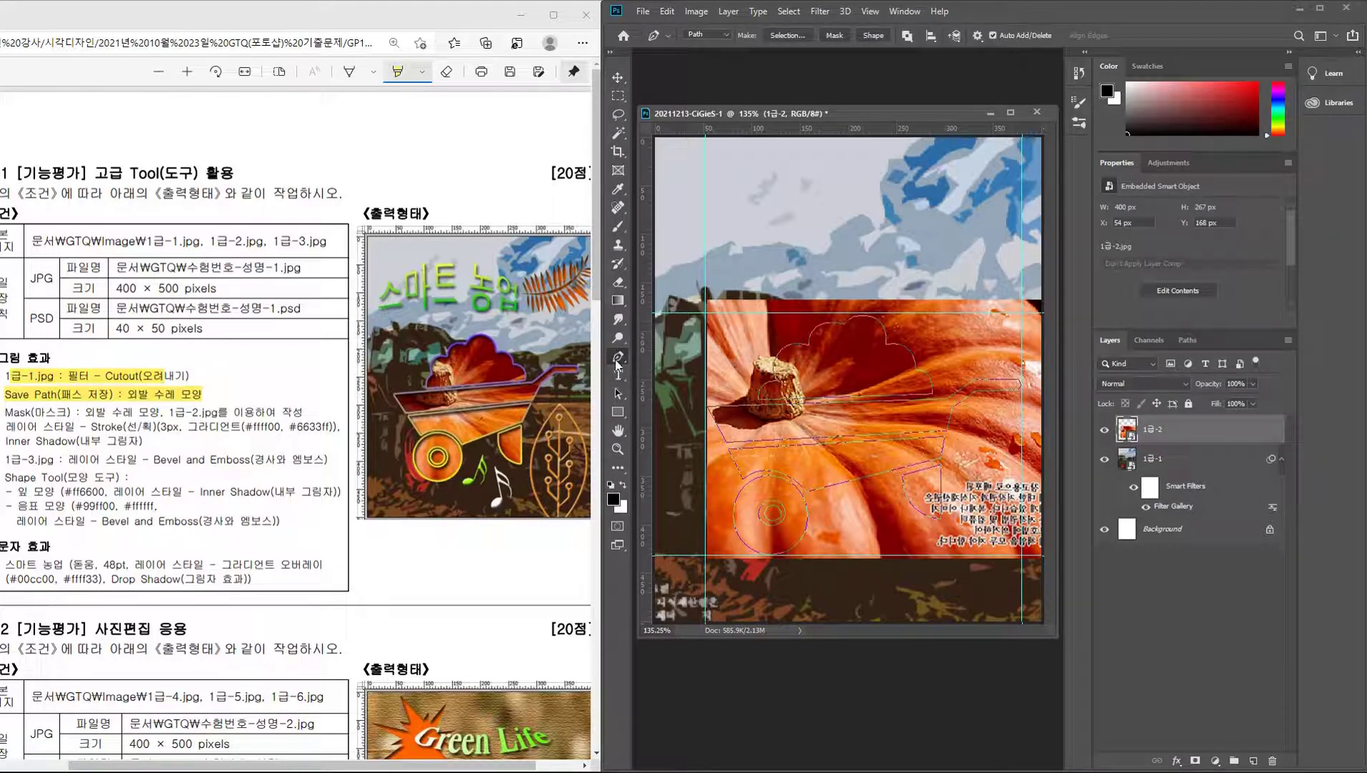
Apply the wheelbarrow path as a vector mask on layer 1급-2, then open layer effects.
left_click(834, 35)
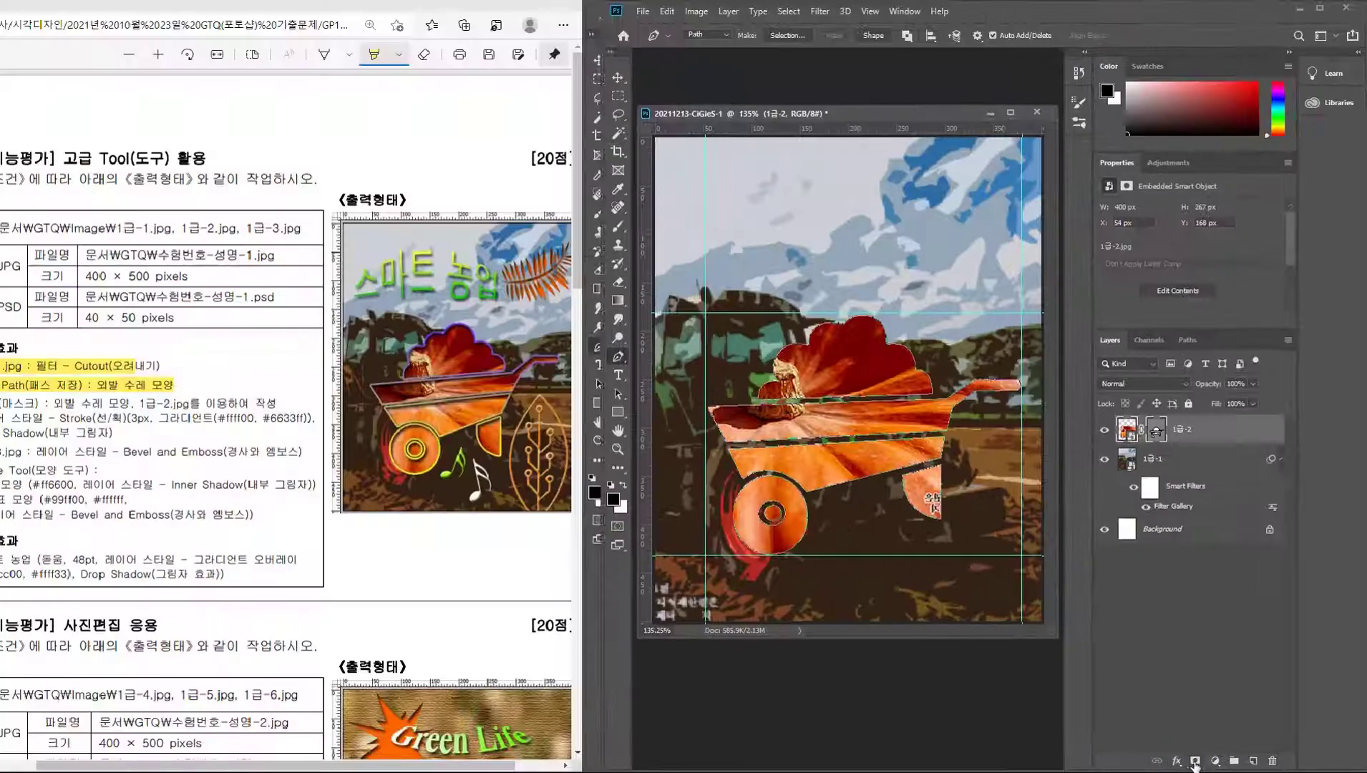
left_click(1176, 761)
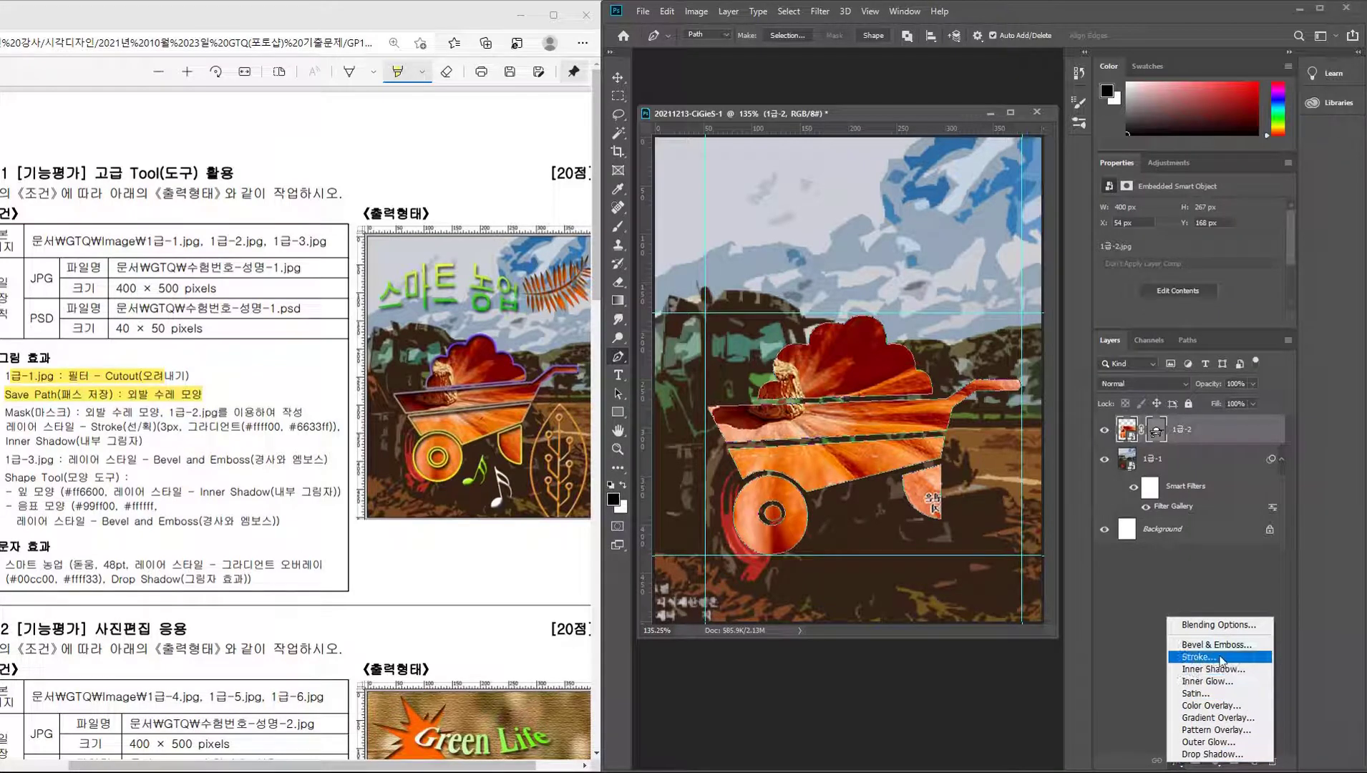
Give the pumpkin layer a 3 px inside Stroke with Gradient fill type.
left_click(1210, 657)
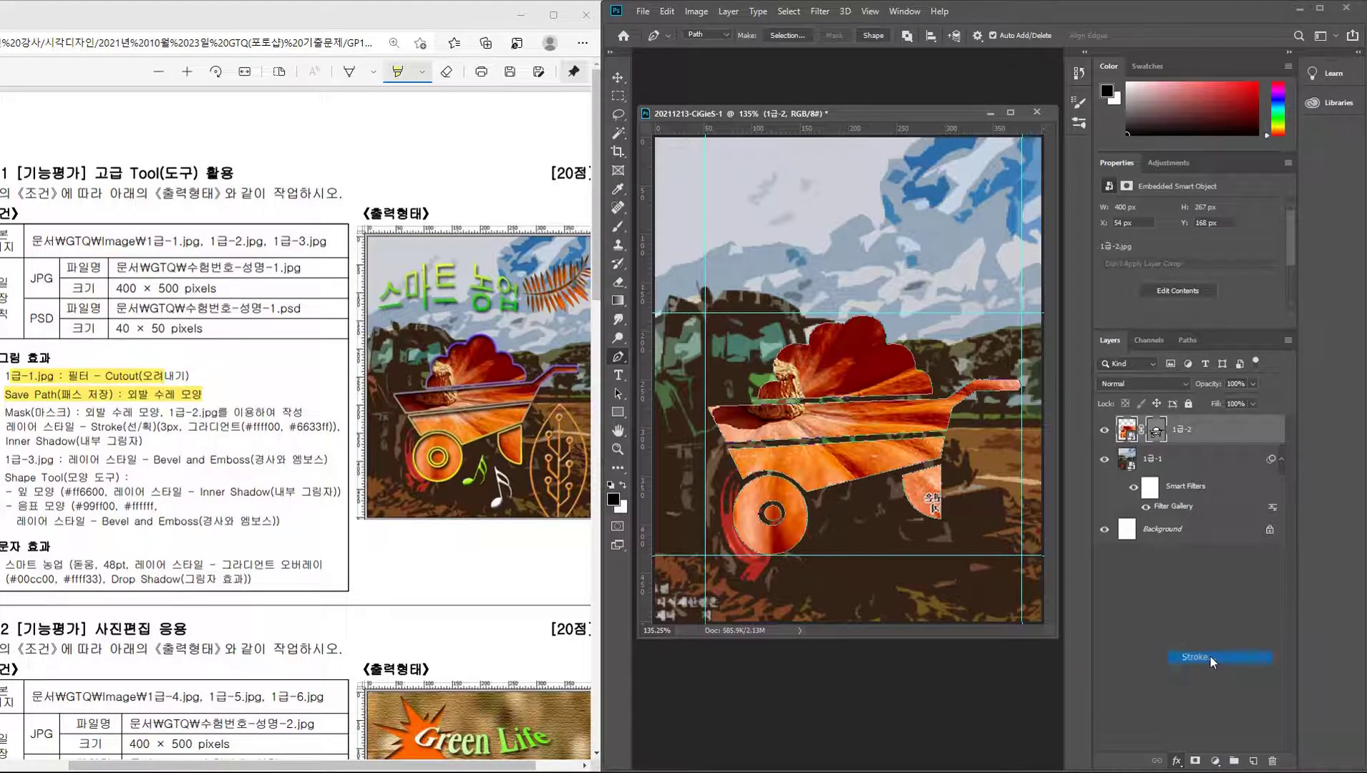
mouse_move(739, 134)
left_mouse_down()
mouse_move(611, 410)
mouse_move(645, 413)
left_mouse_up()
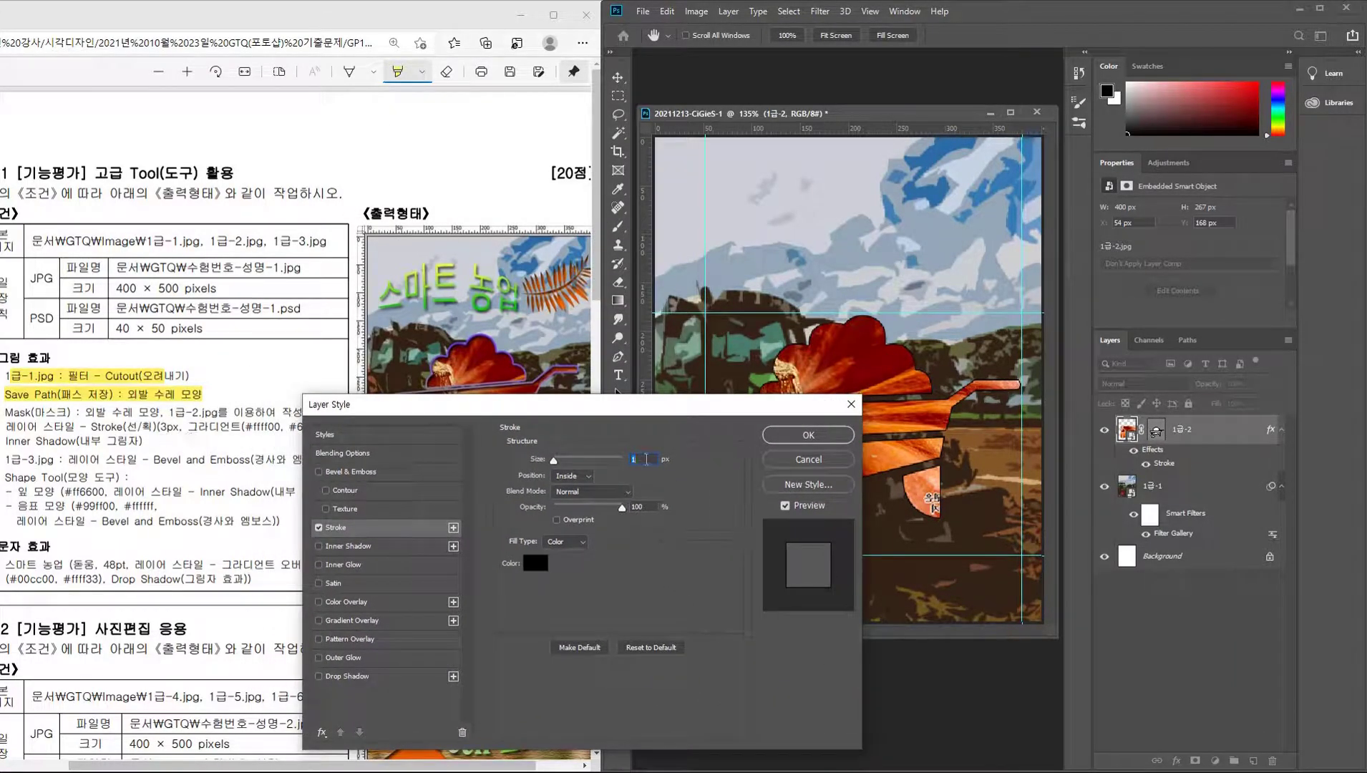
type("3")
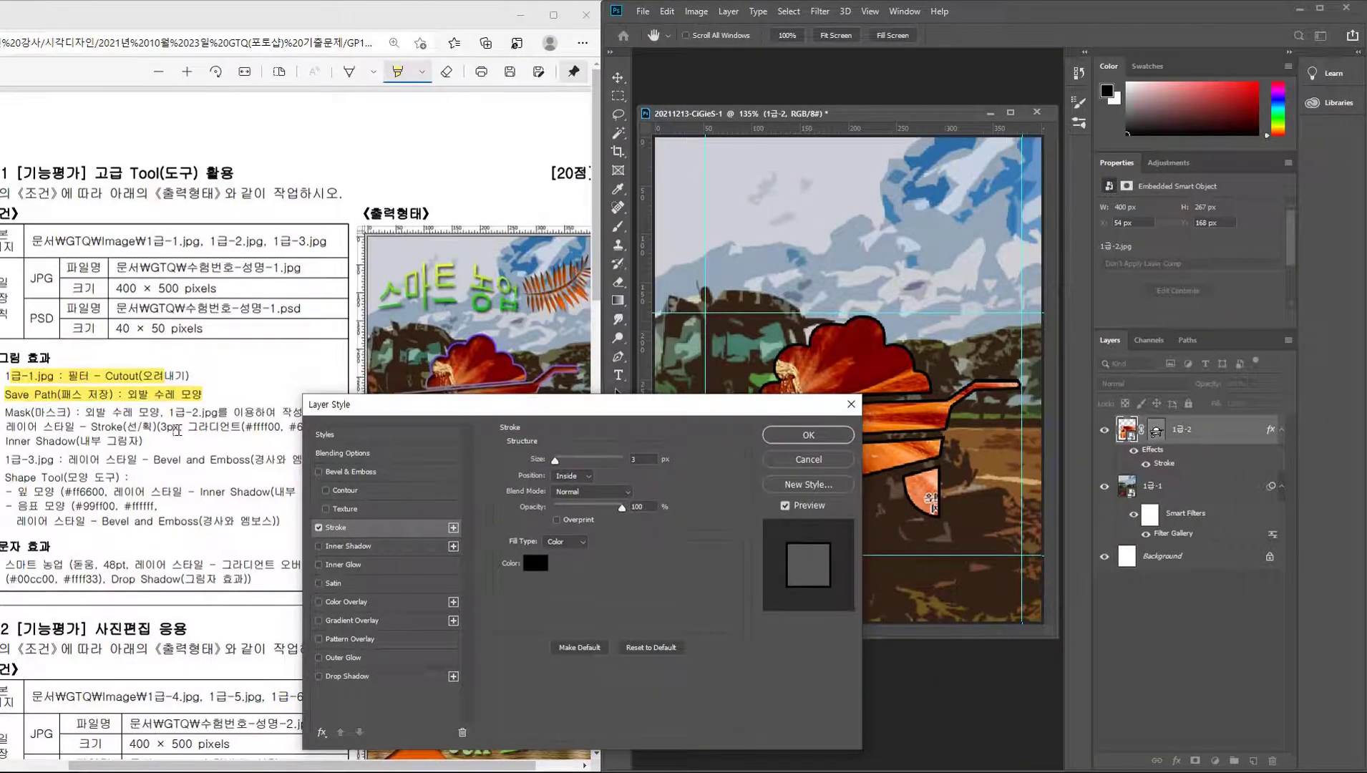
left_click_drag(410, 412, 470, 465)
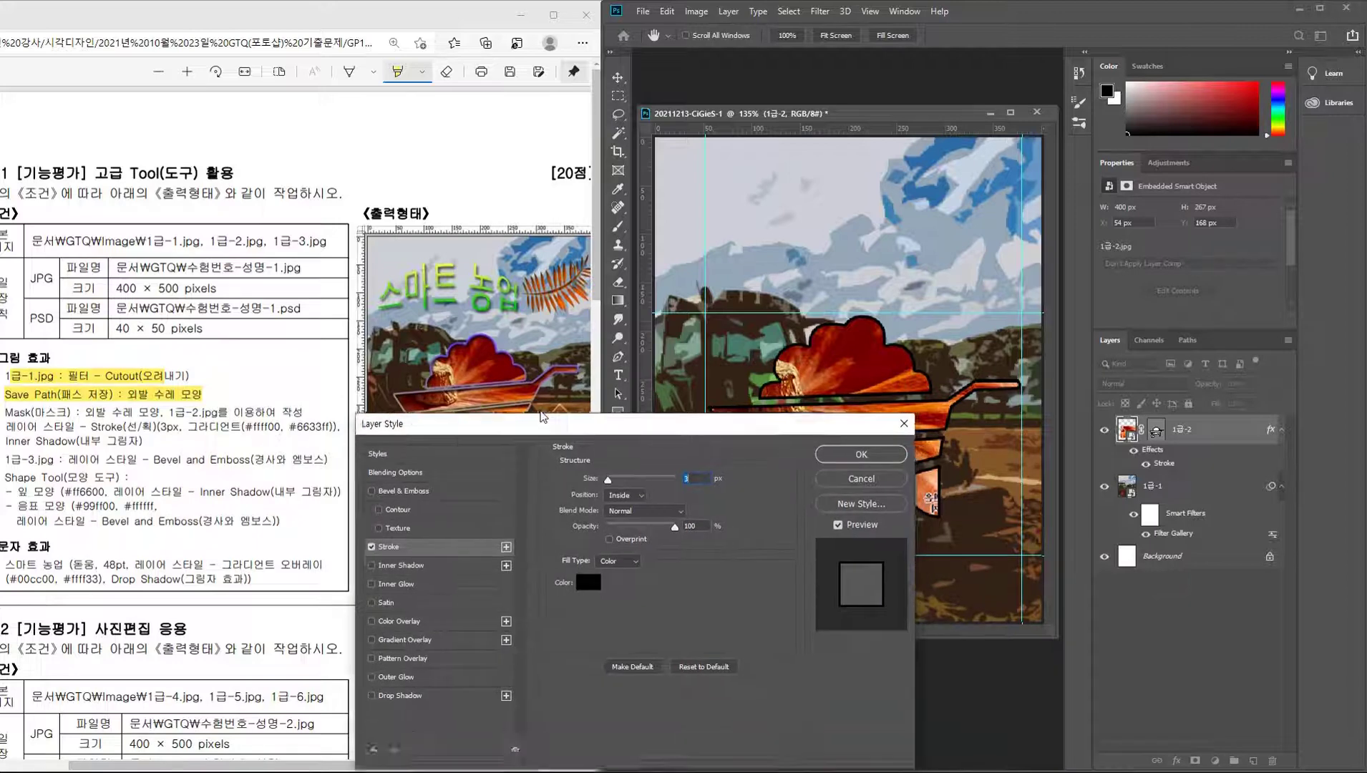
left_click_drag(550, 461, 816, 299)
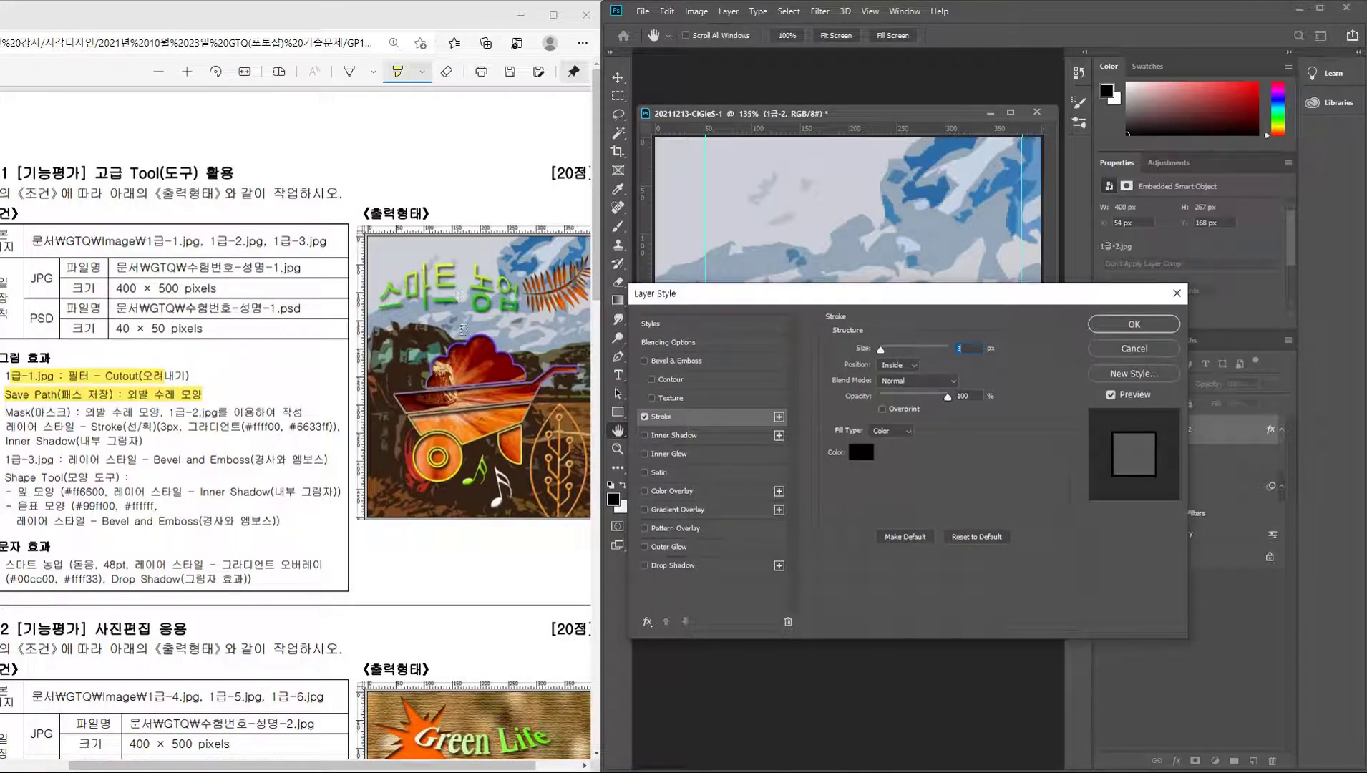
left_click_drag(892, 296, 837, 227)
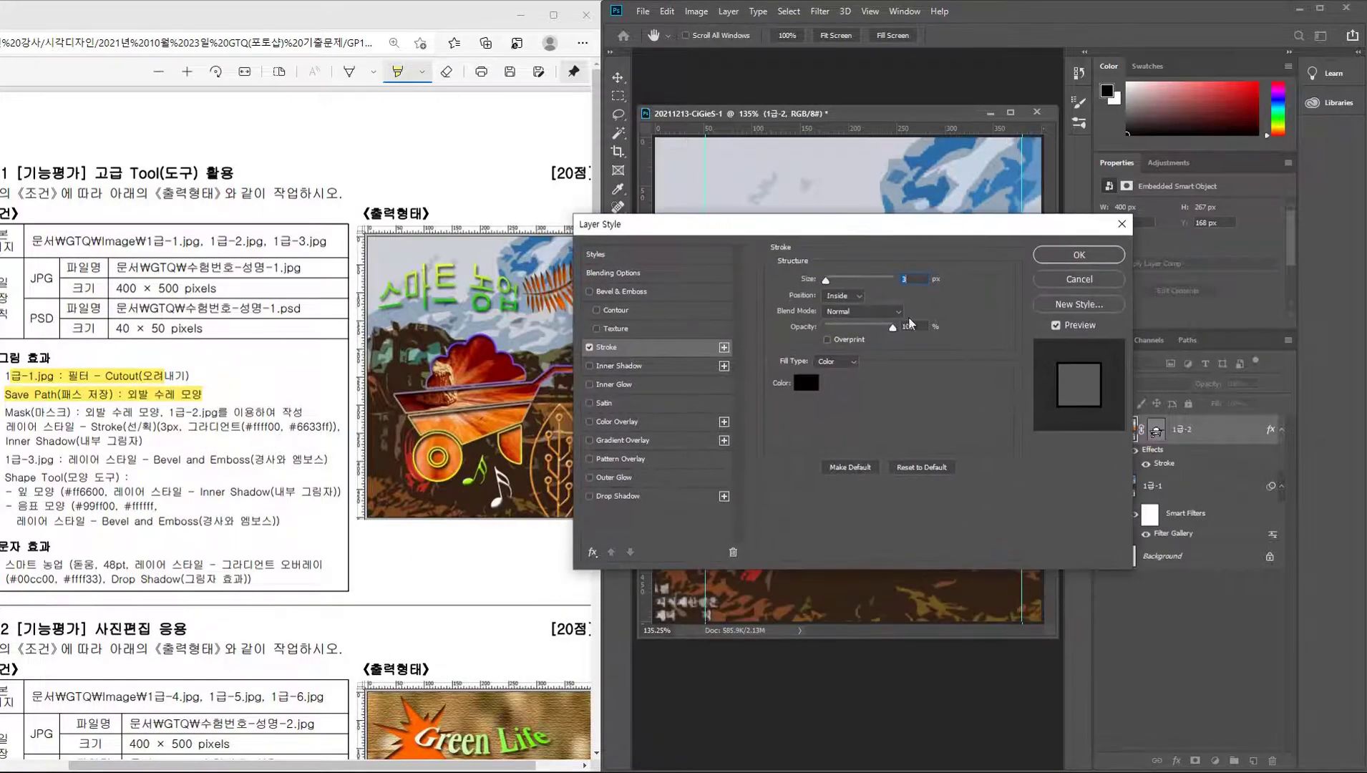
left_click(851, 362)
left_click(843, 379)
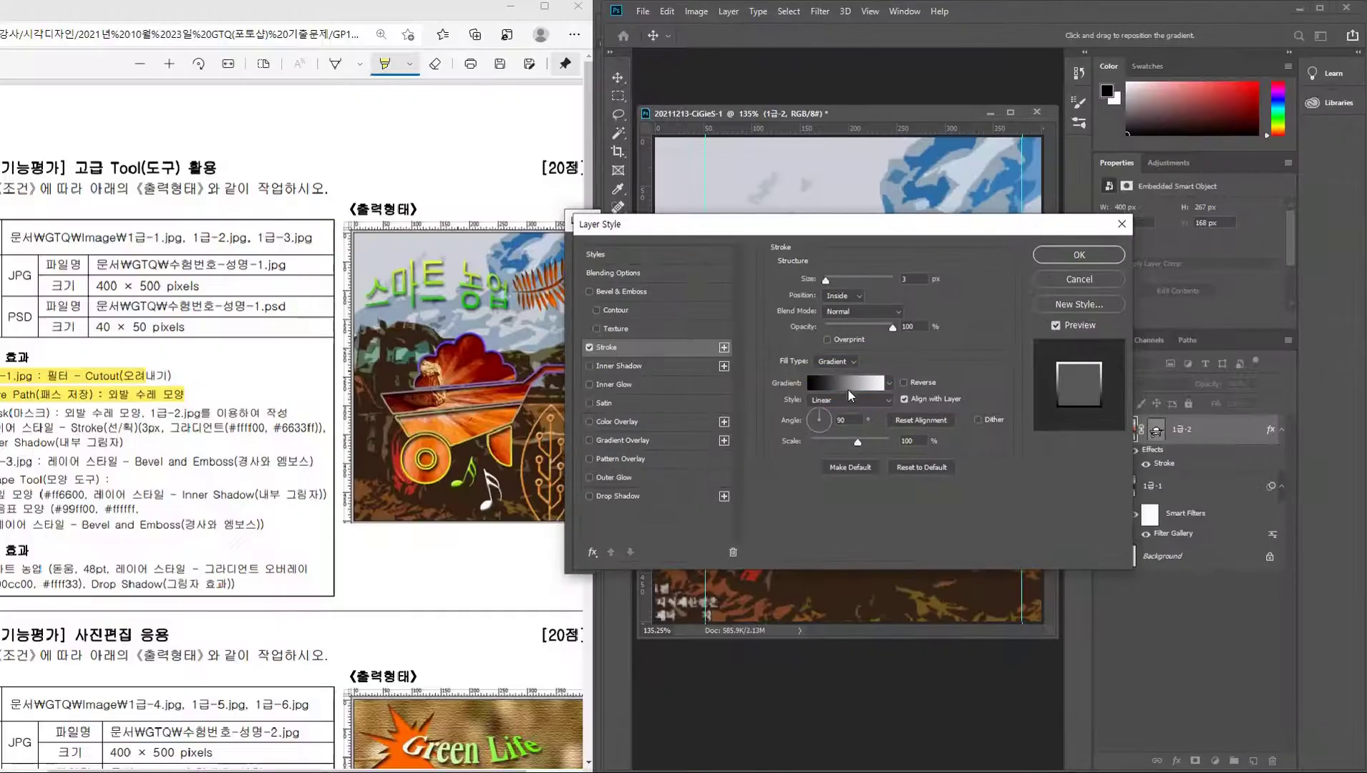
scroll(485, 514, "up", 1)
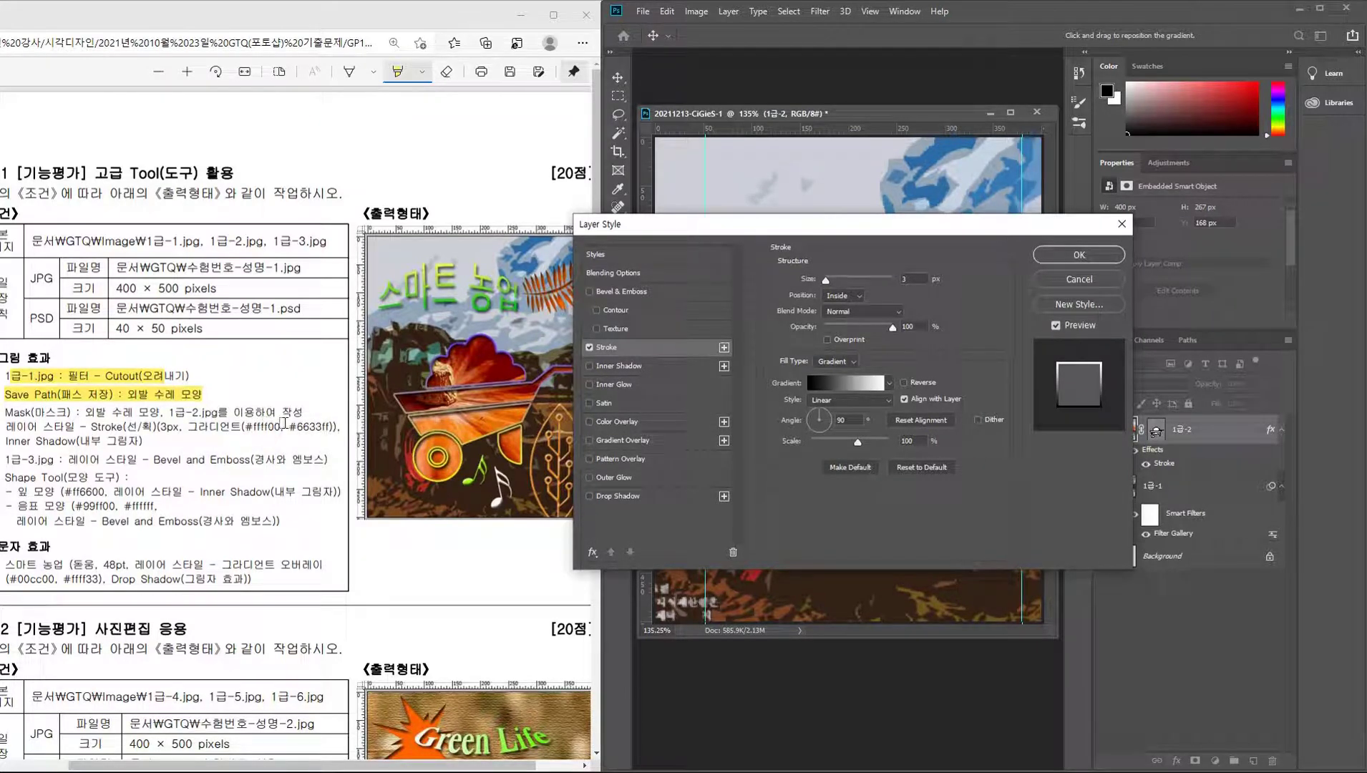
Set the stroke gradient's left colour stop to yellow ffff00.
left_click(840, 387)
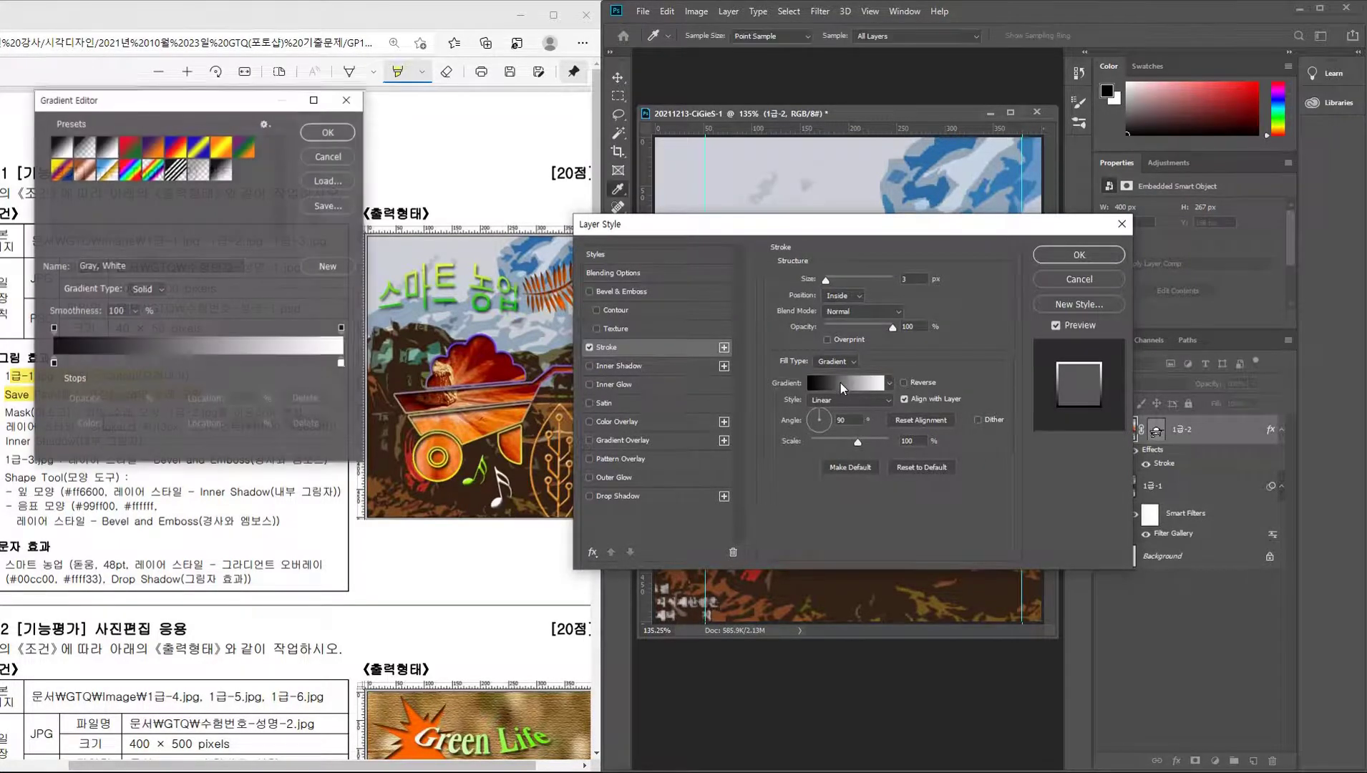
left_click_drag(234, 101, 830, 113)
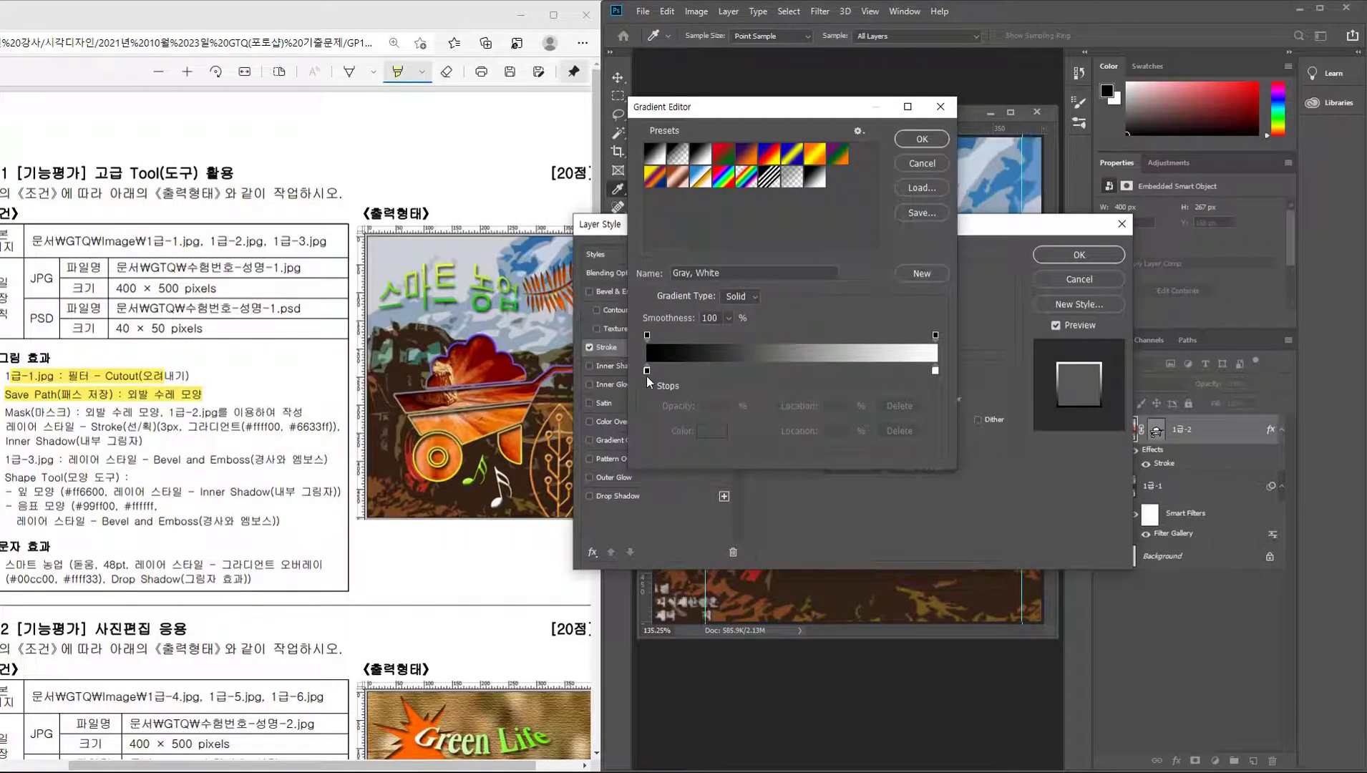
left_click(647, 370)
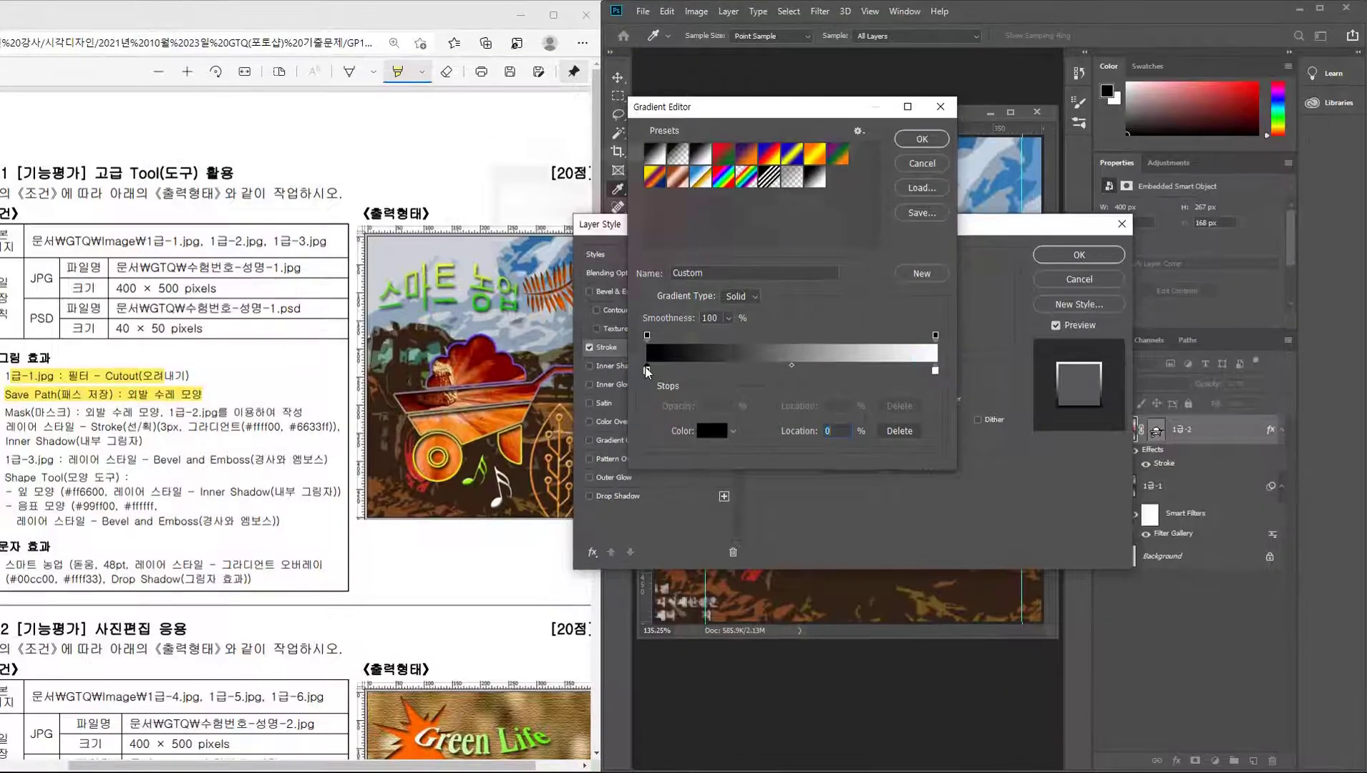
double_click(647, 370)
key("Escape")
left_click(712, 430)
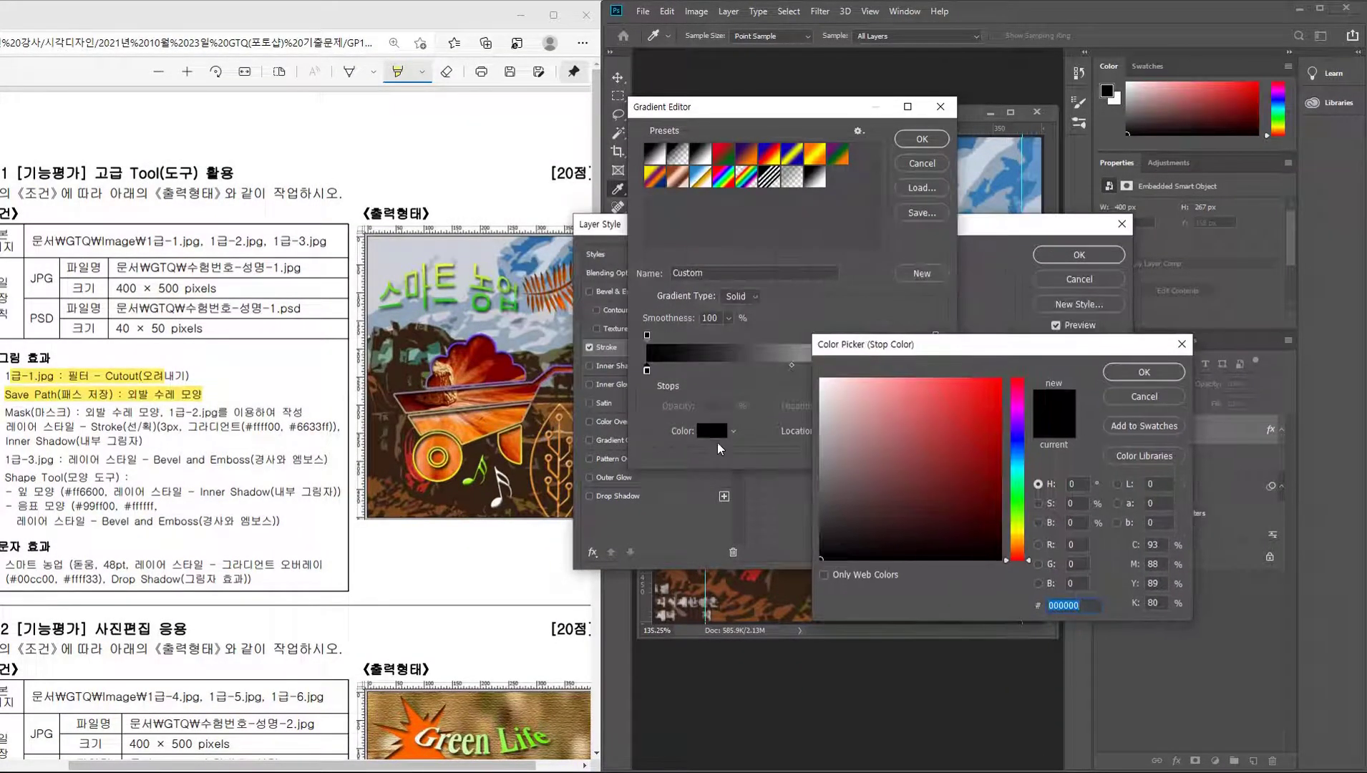
left_click_drag(894, 351, 771, 303)
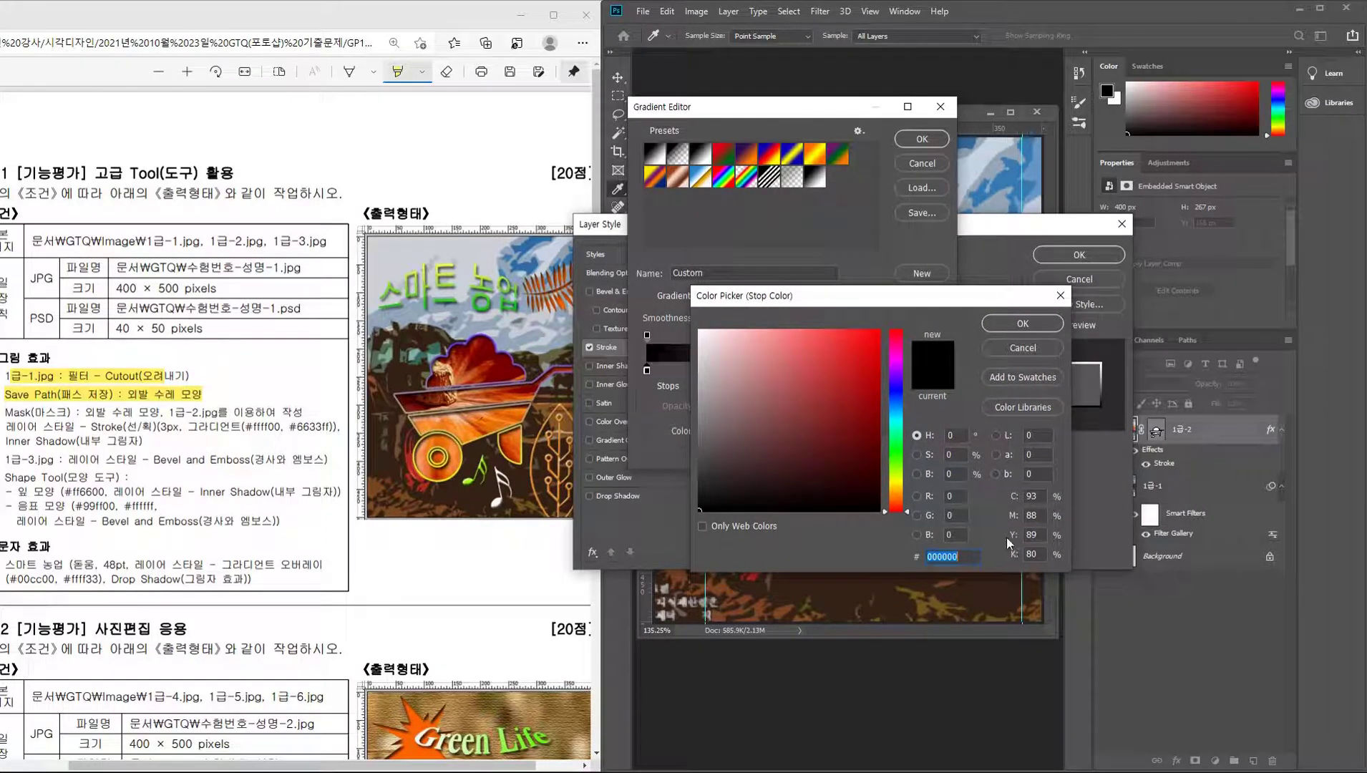
type("ㄹ")
type("f")
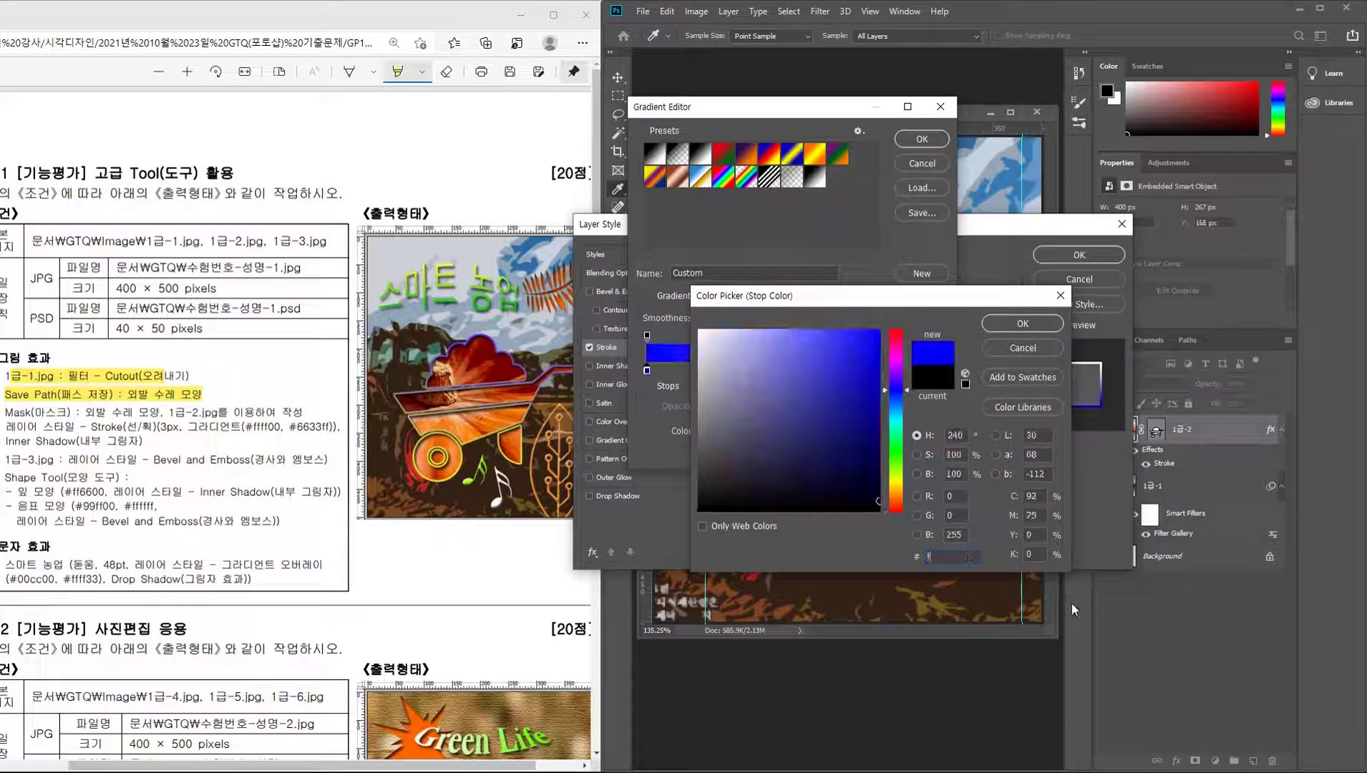
type("fff00")
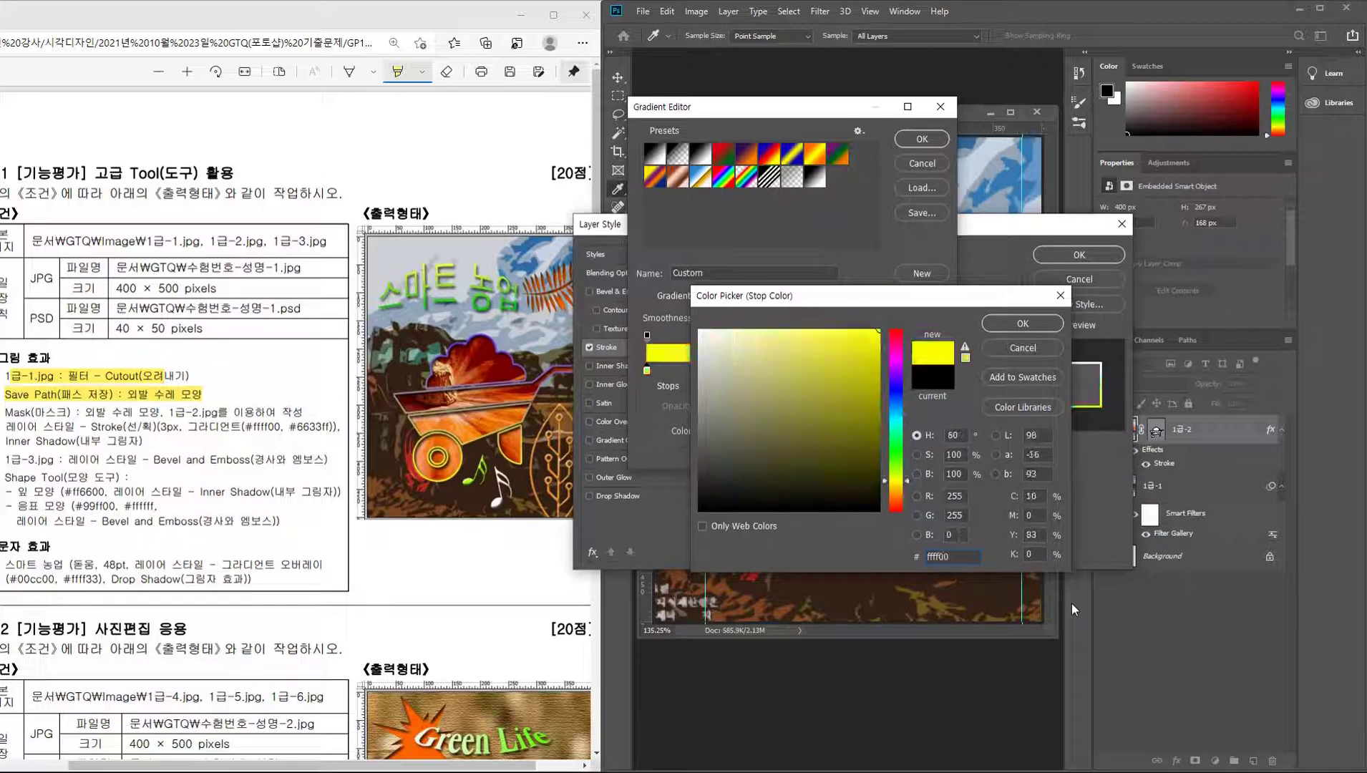
key("Return")
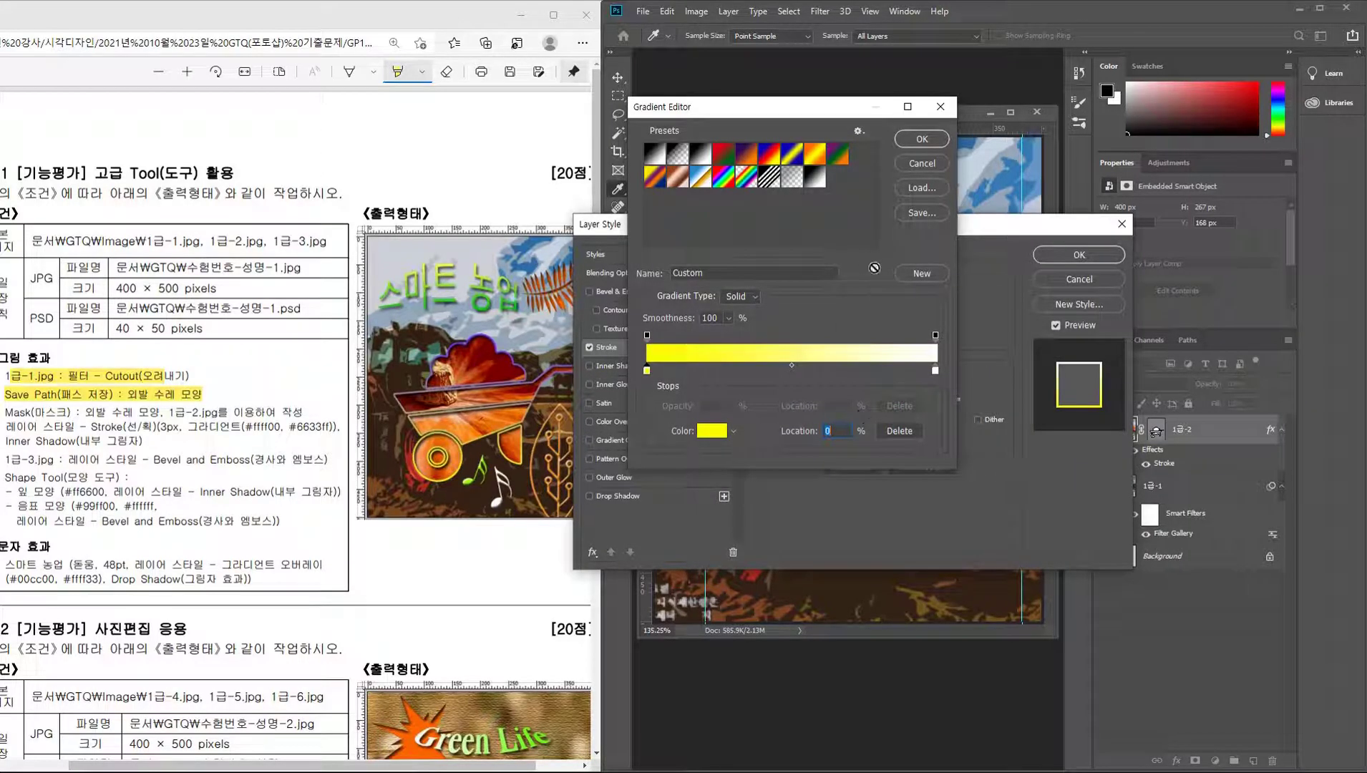
Set the right stop to purple 6633ff and accept the gradient.
double_click(935, 372)
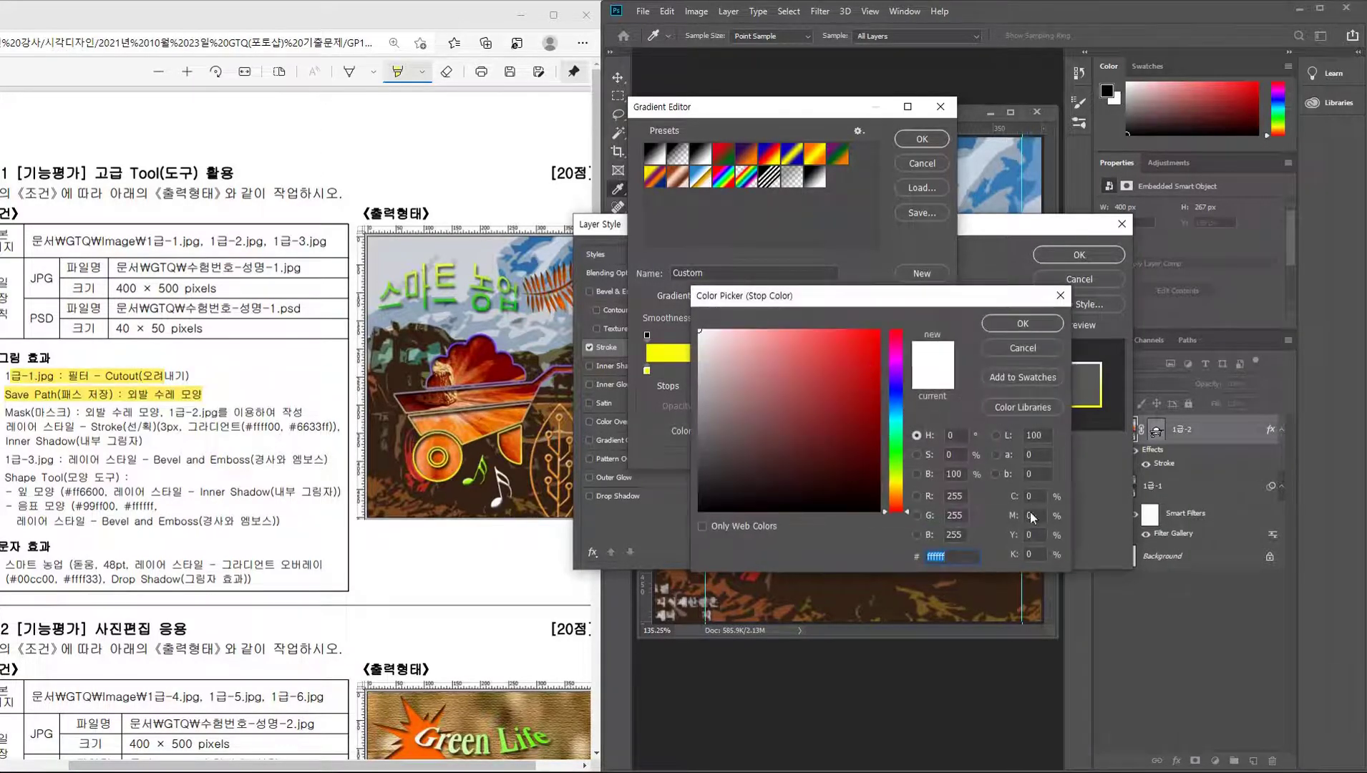
type("6633f")
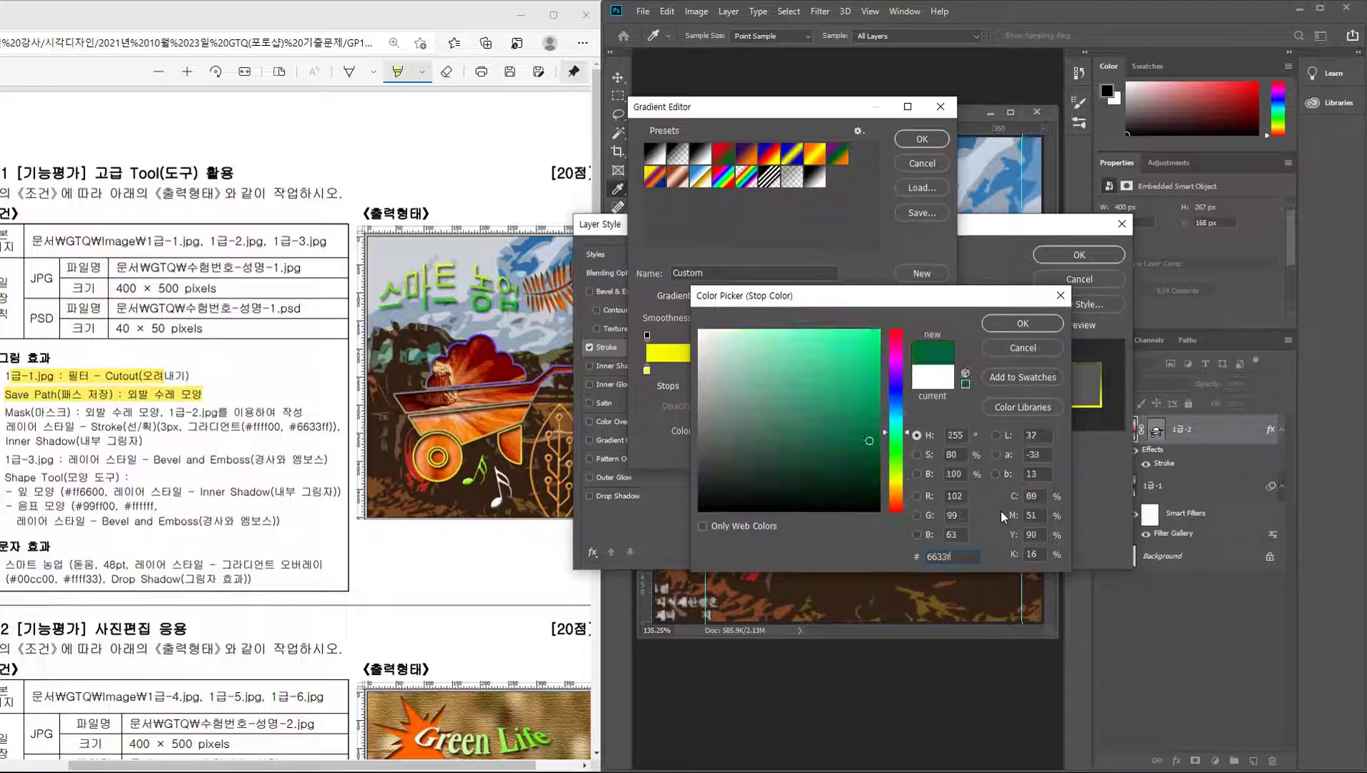
type("f")
key("Return")
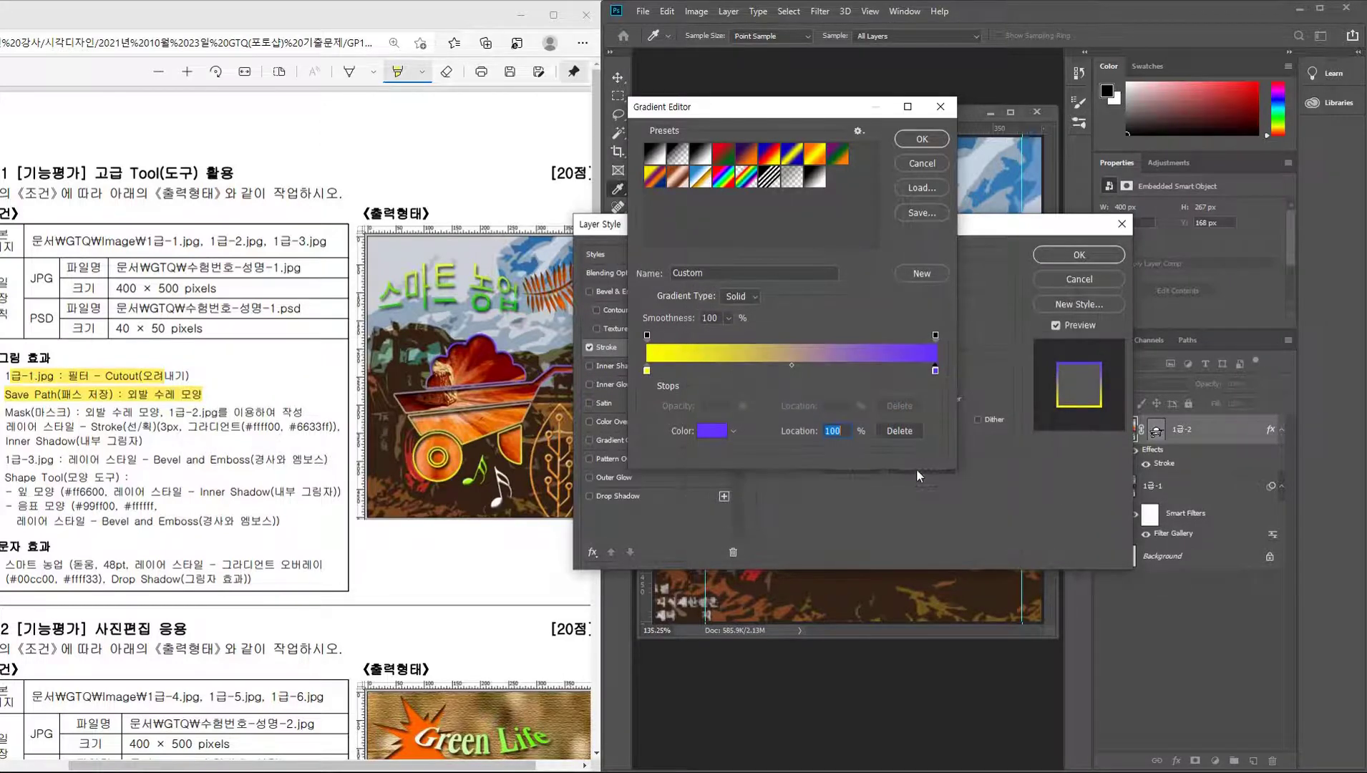
left_click(922, 140)
left_click_drag(937, 235, 479, 312)
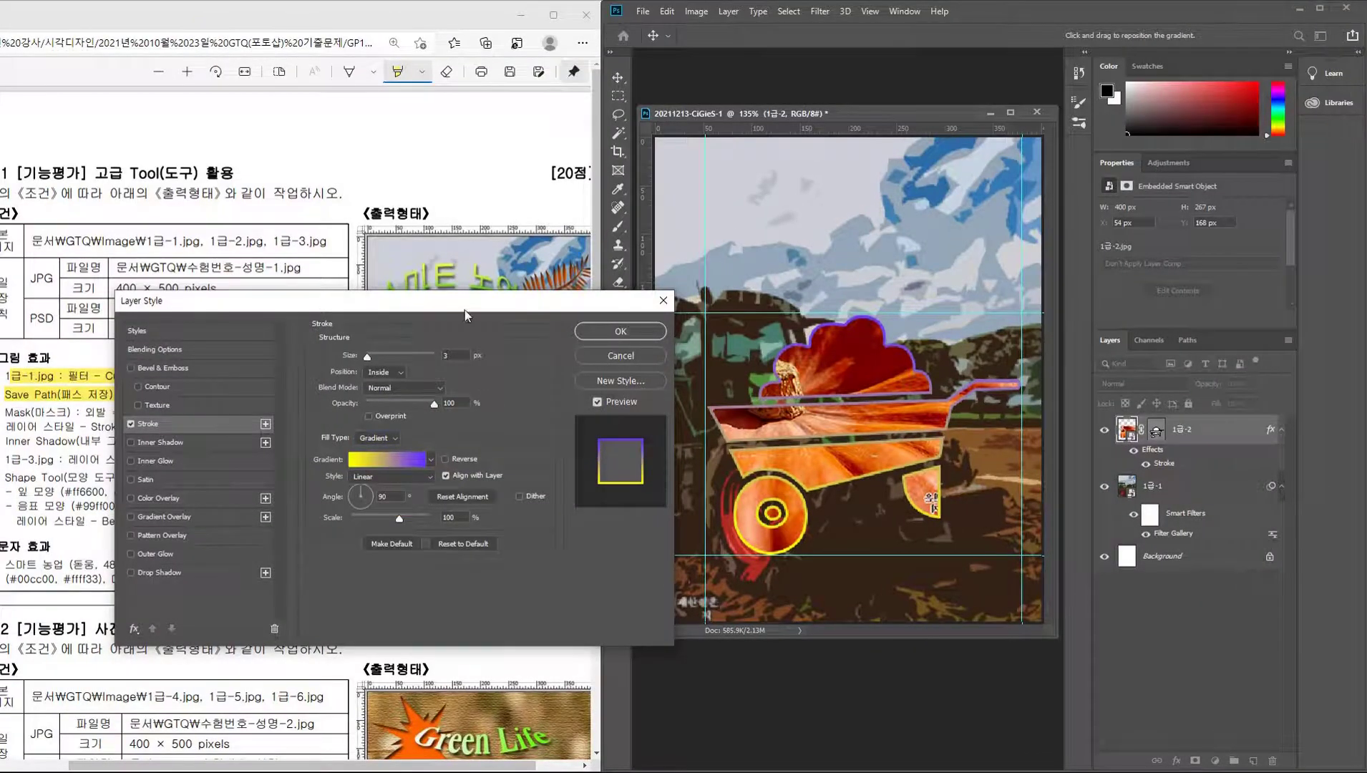
Add an Inner Shadow with 80% opacity, distance 5 and size 5, then confirm the layer style.
mouse_move(468, 318)
left_mouse_down()
mouse_move(764, 326)
mouse_move(906, 377)
left_mouse_up()
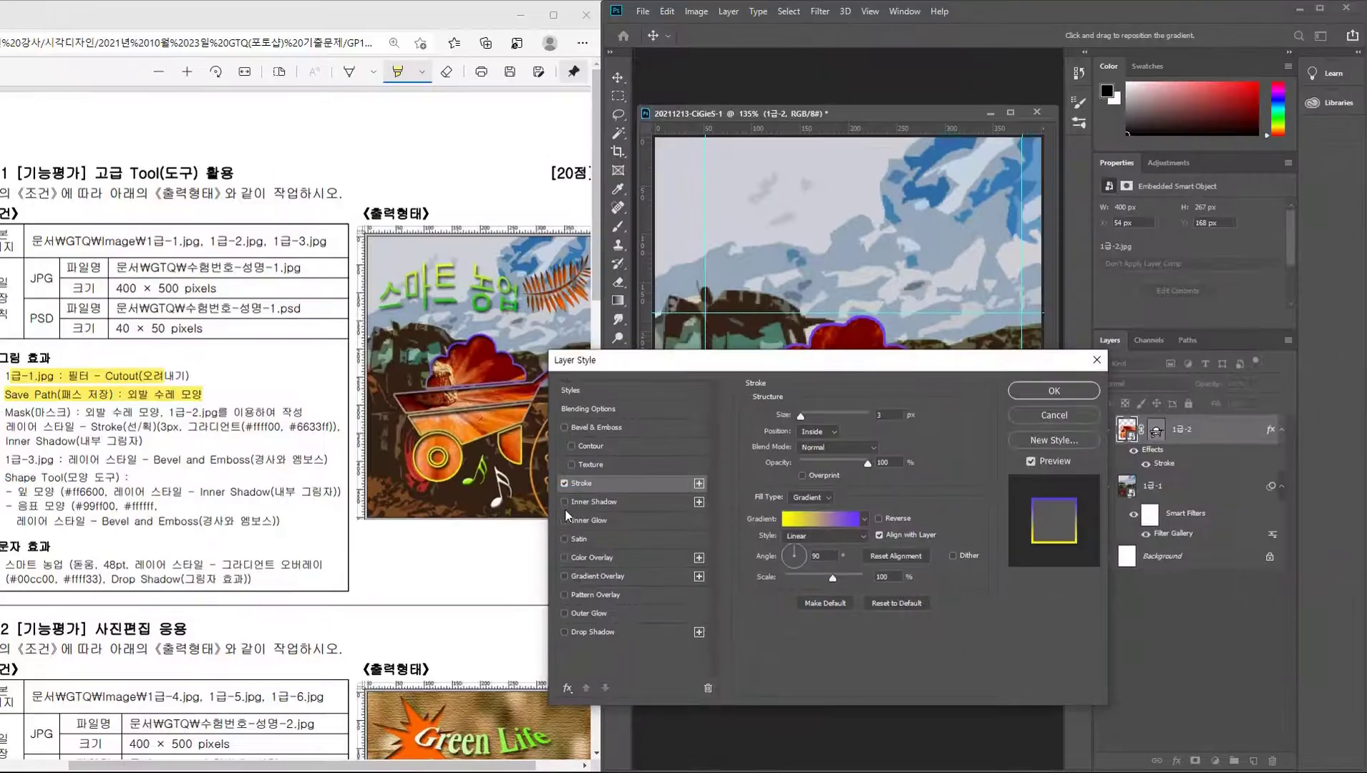
left_click(565, 501)
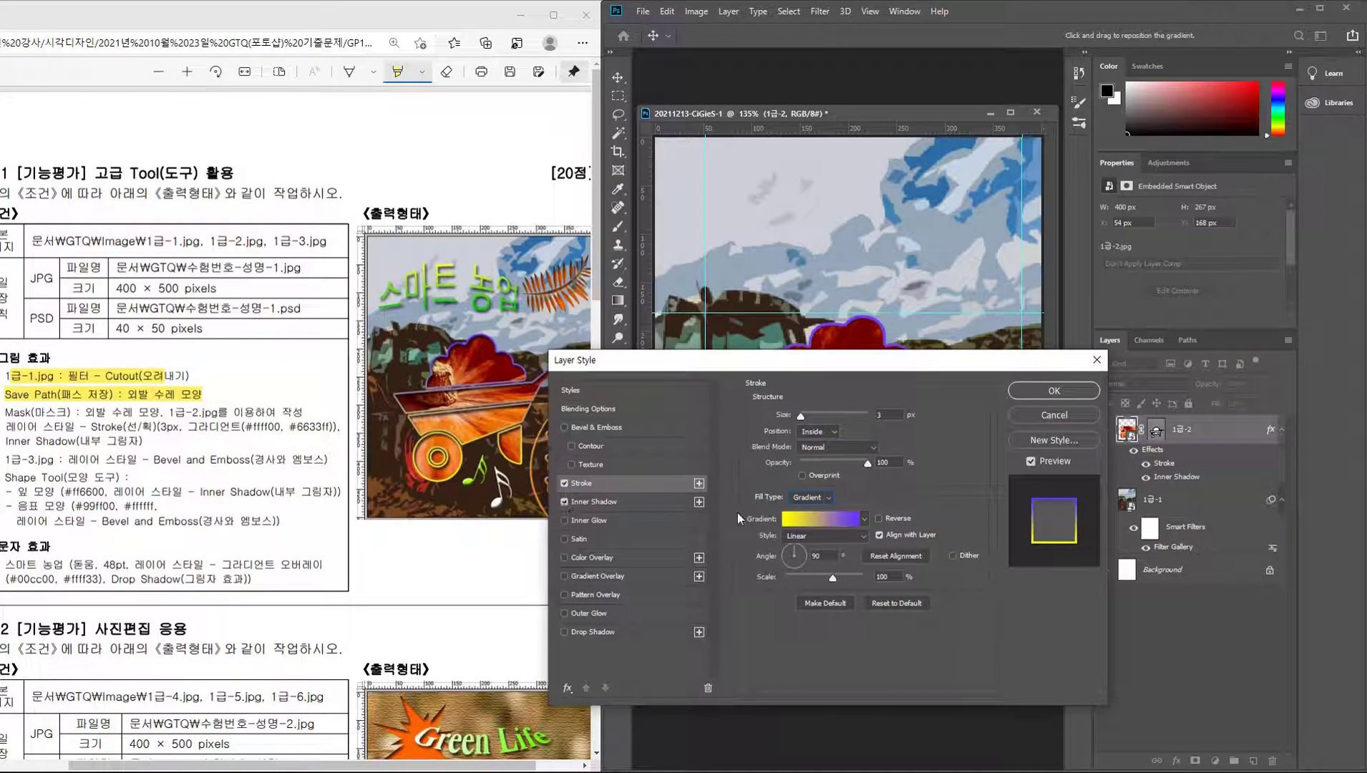
left_click(588, 500)
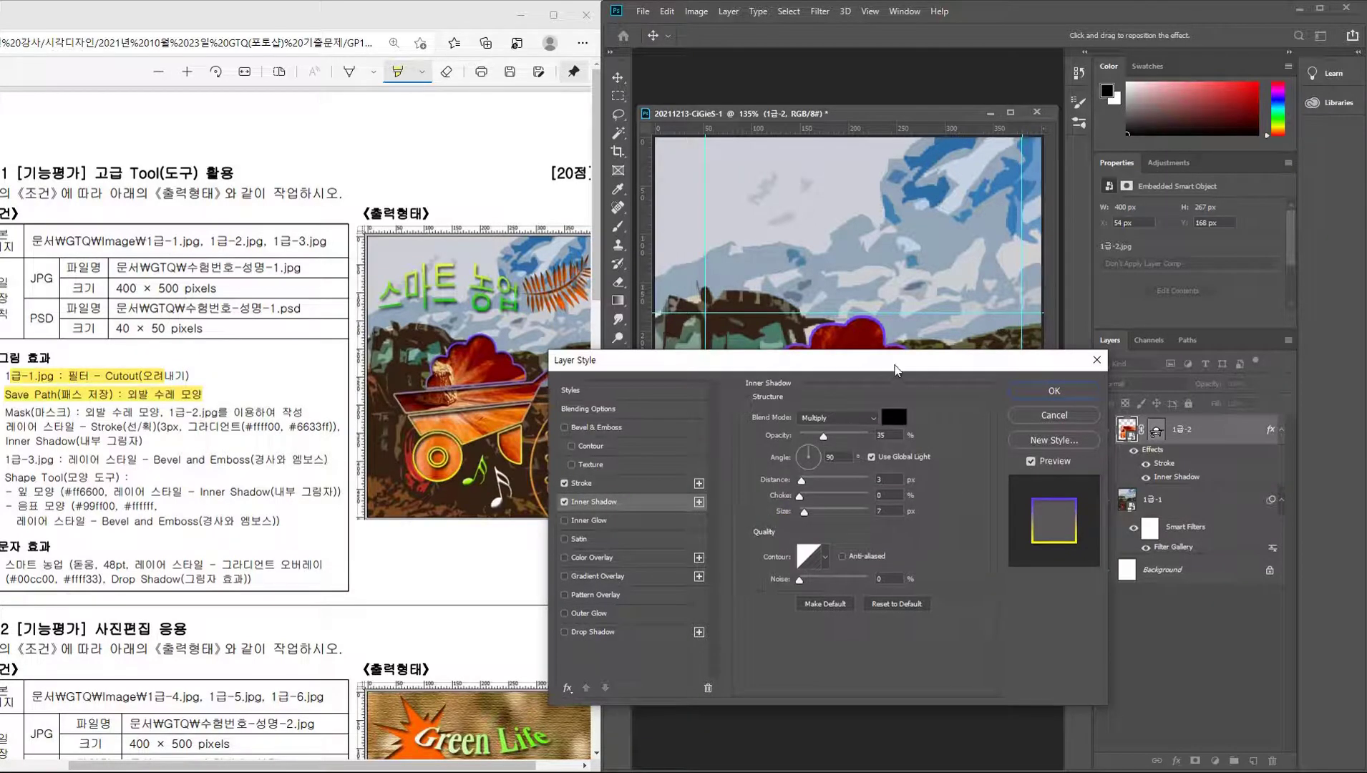
mouse_move(898, 359)
left_mouse_down()
mouse_move(525, 302)
mouse_move(467, 270)
left_mouse_up()
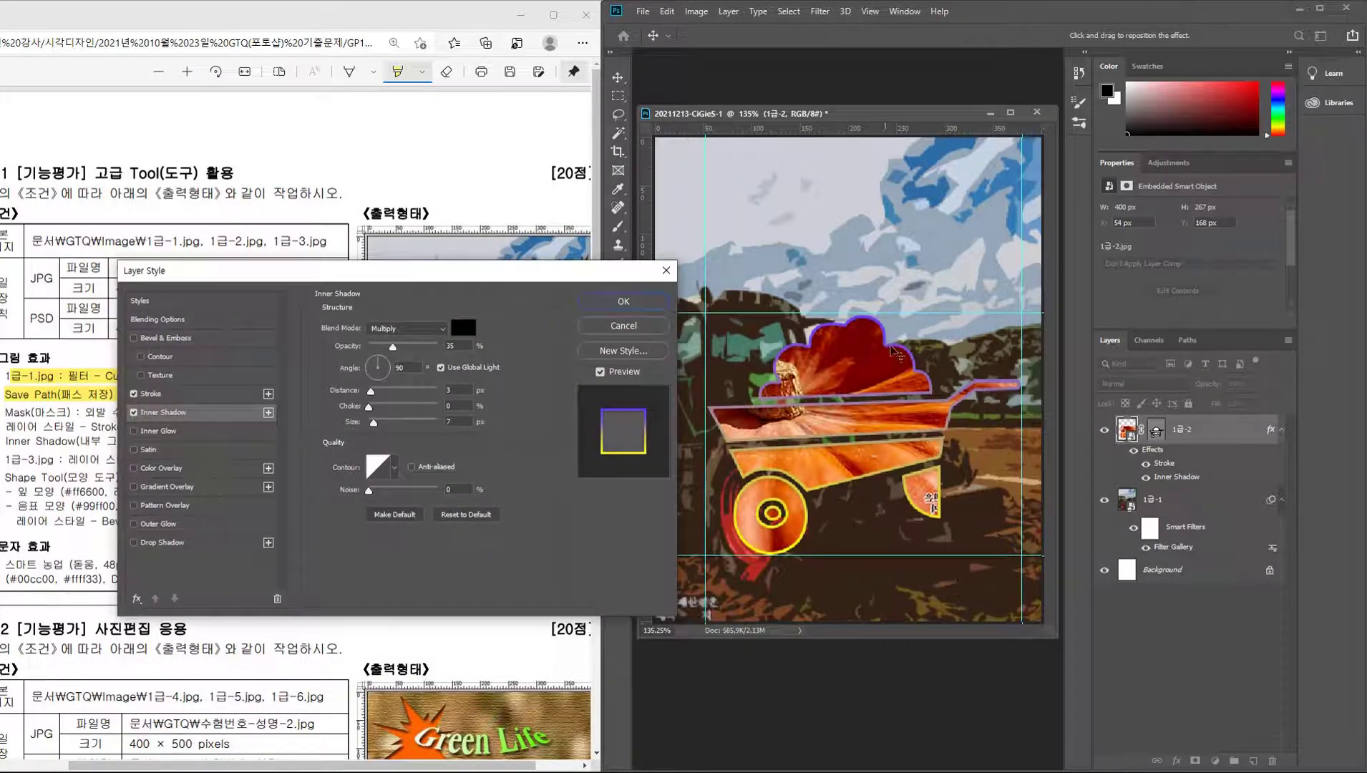
left_click_drag(594, 284, 478, 467)
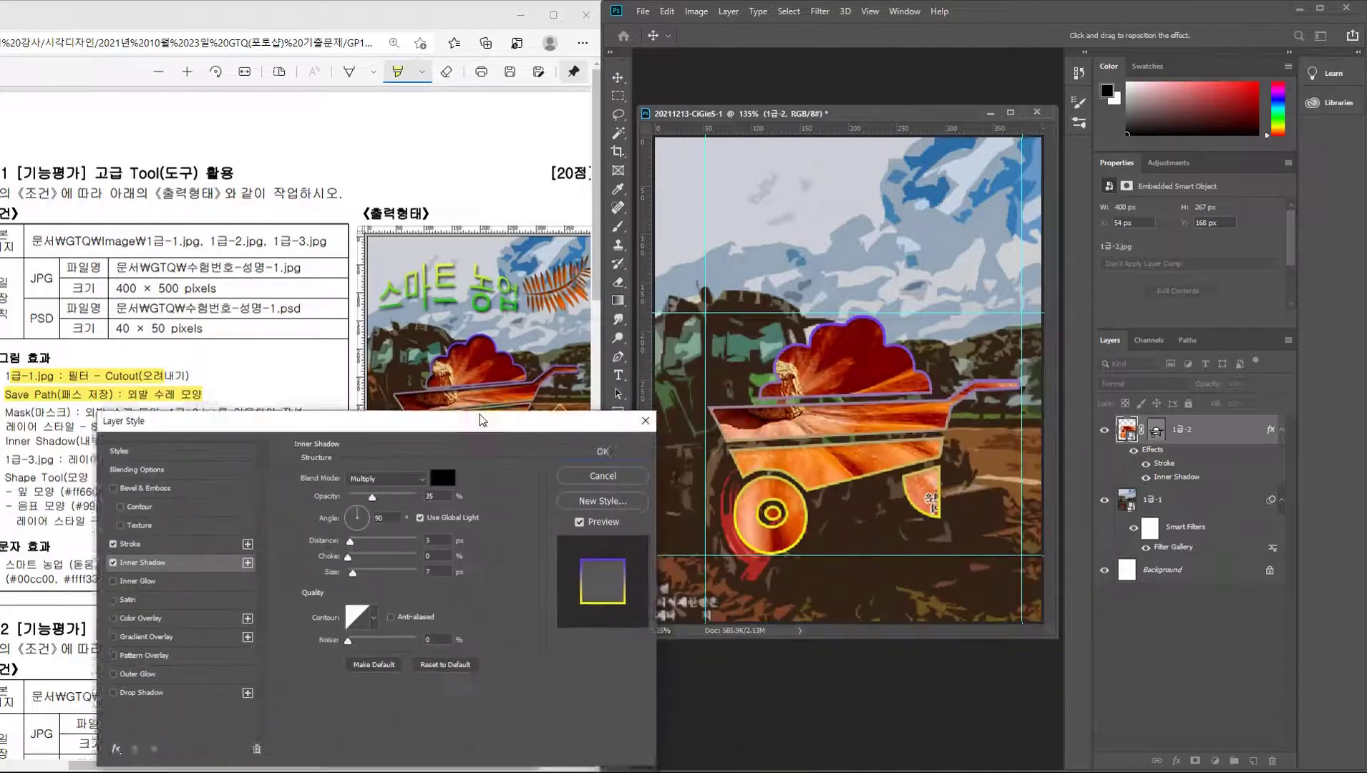
left_click_drag(366, 455, 475, 263)
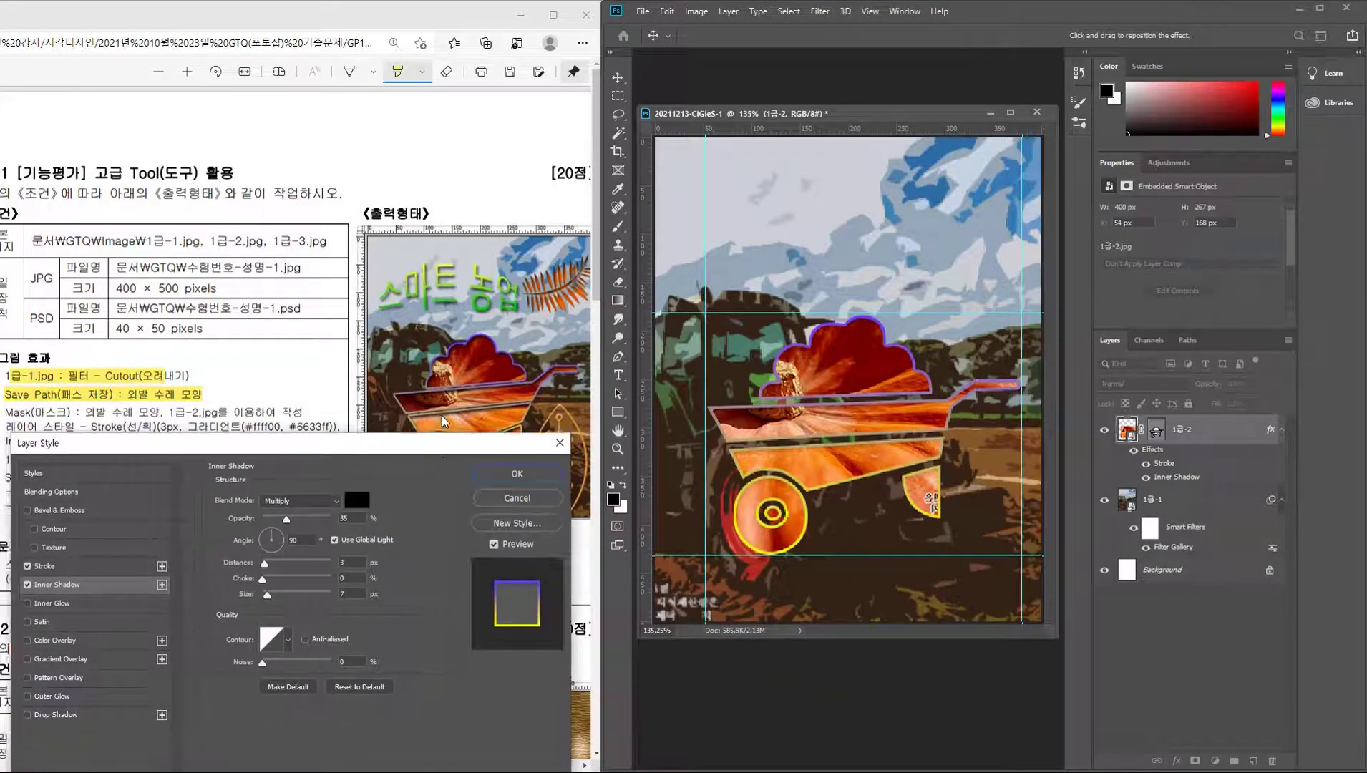
left_click_drag(385, 337, 416, 338)
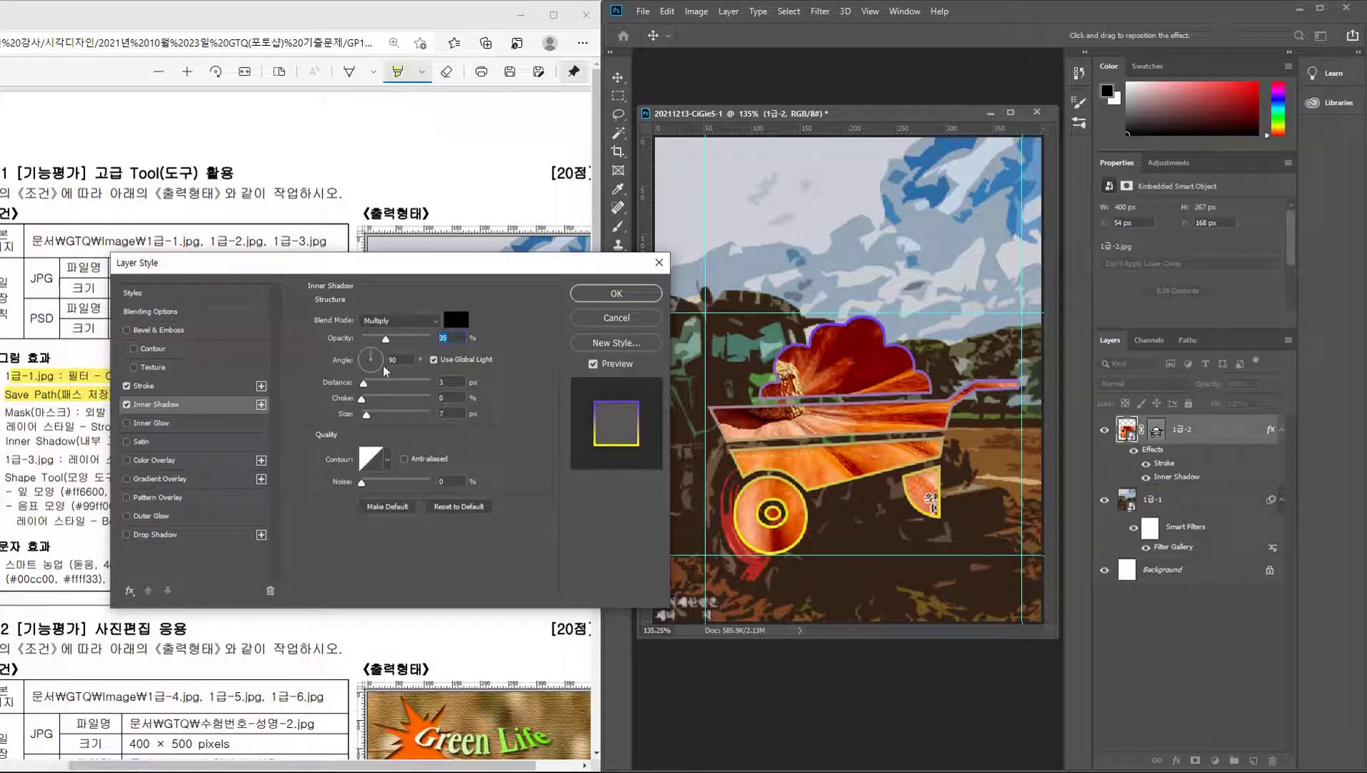
left_click(450, 382)
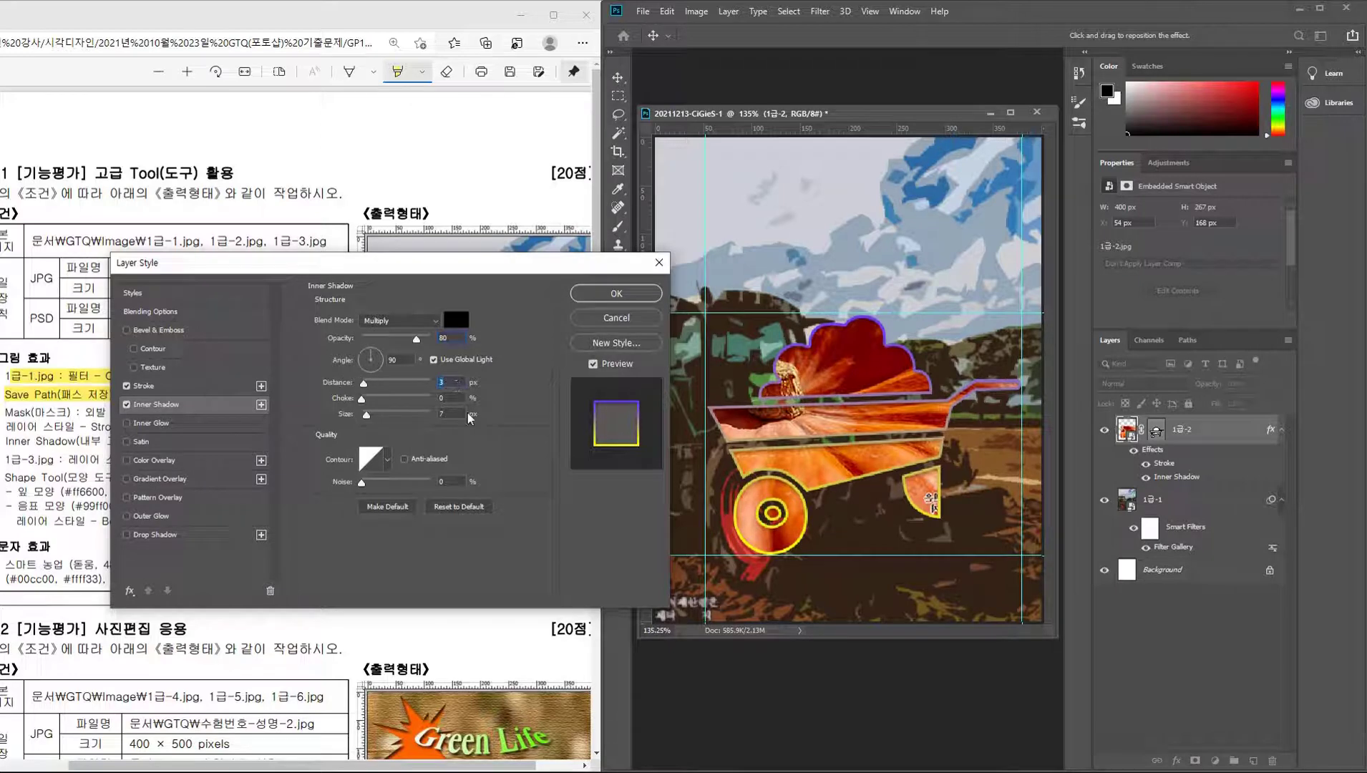
type("5")
key("Tab")
key("Tab")
type("5")
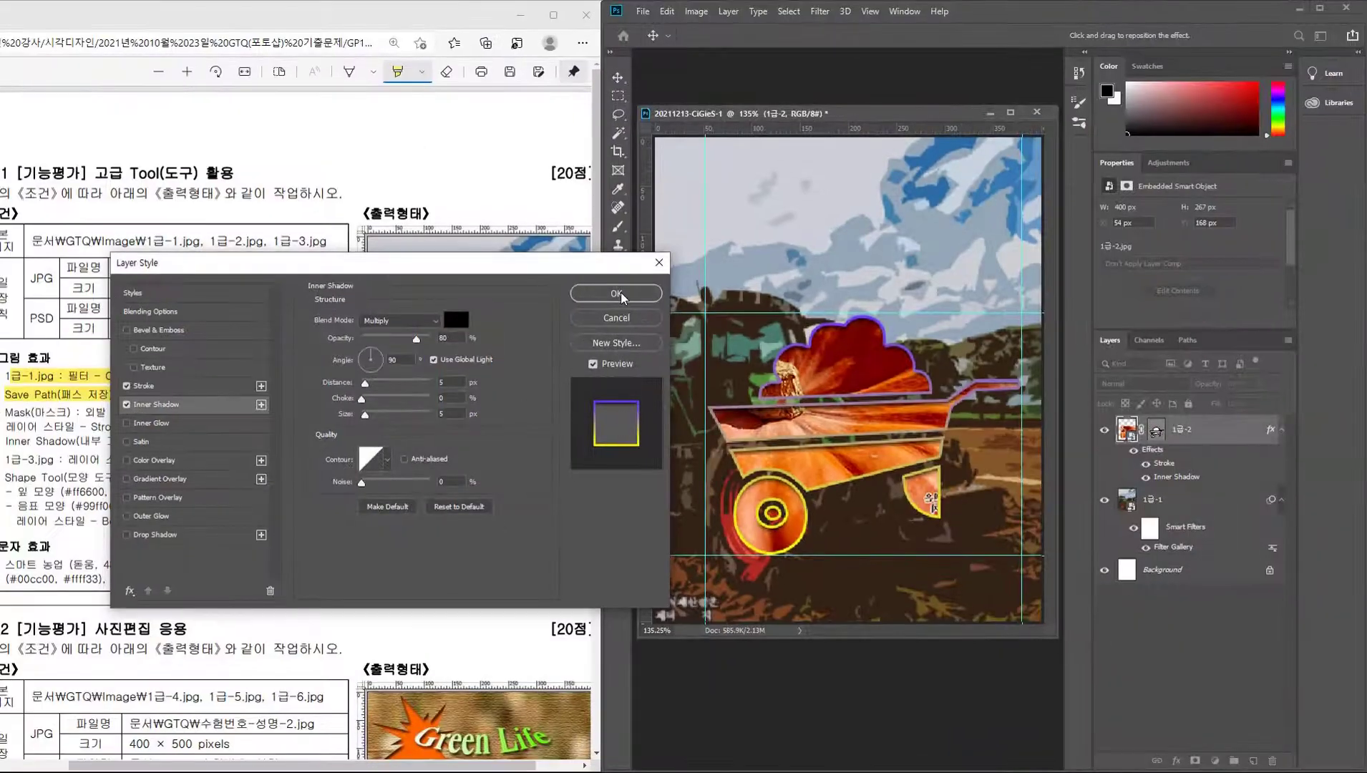
left_click(617, 293)
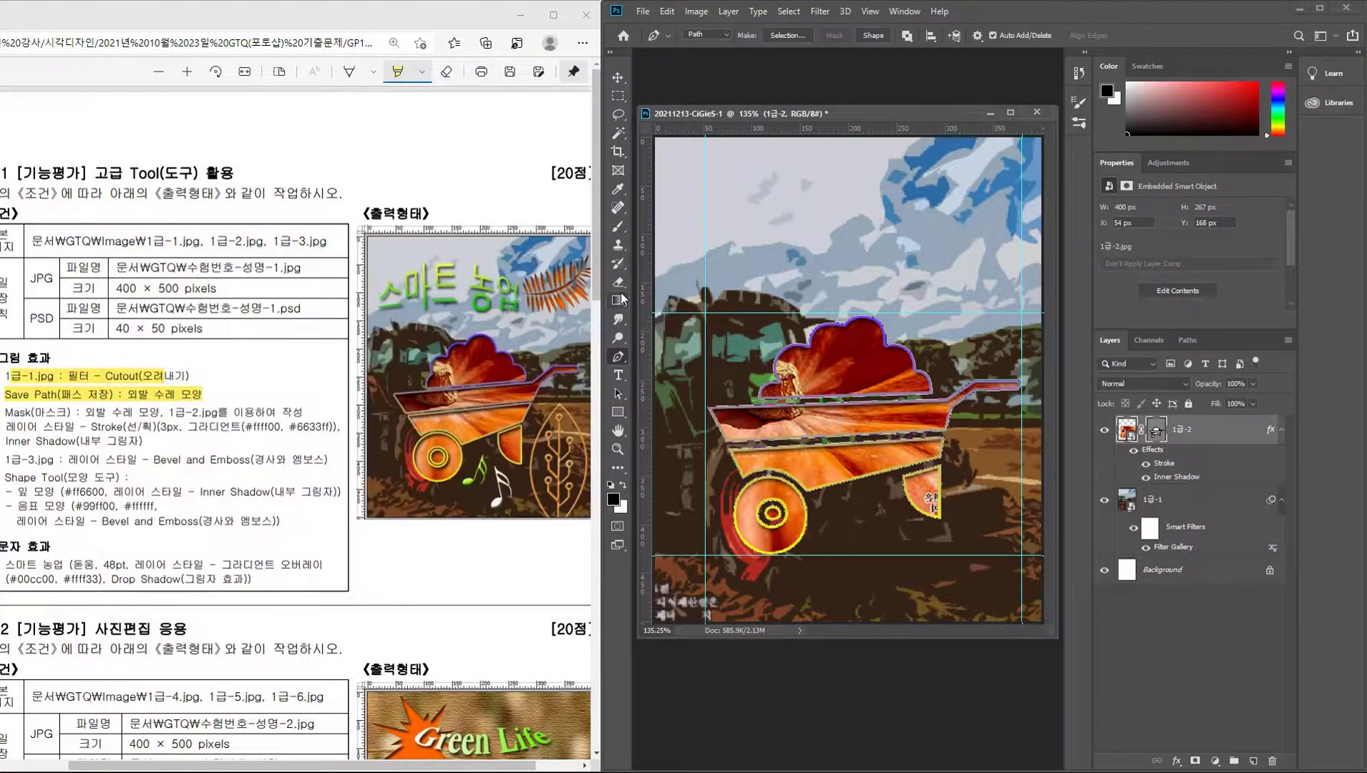
Mark the mask instructions in the task sheet and deselect the 1급-2 vector mask path.
left_click_drag(5, 412, 133, 440)
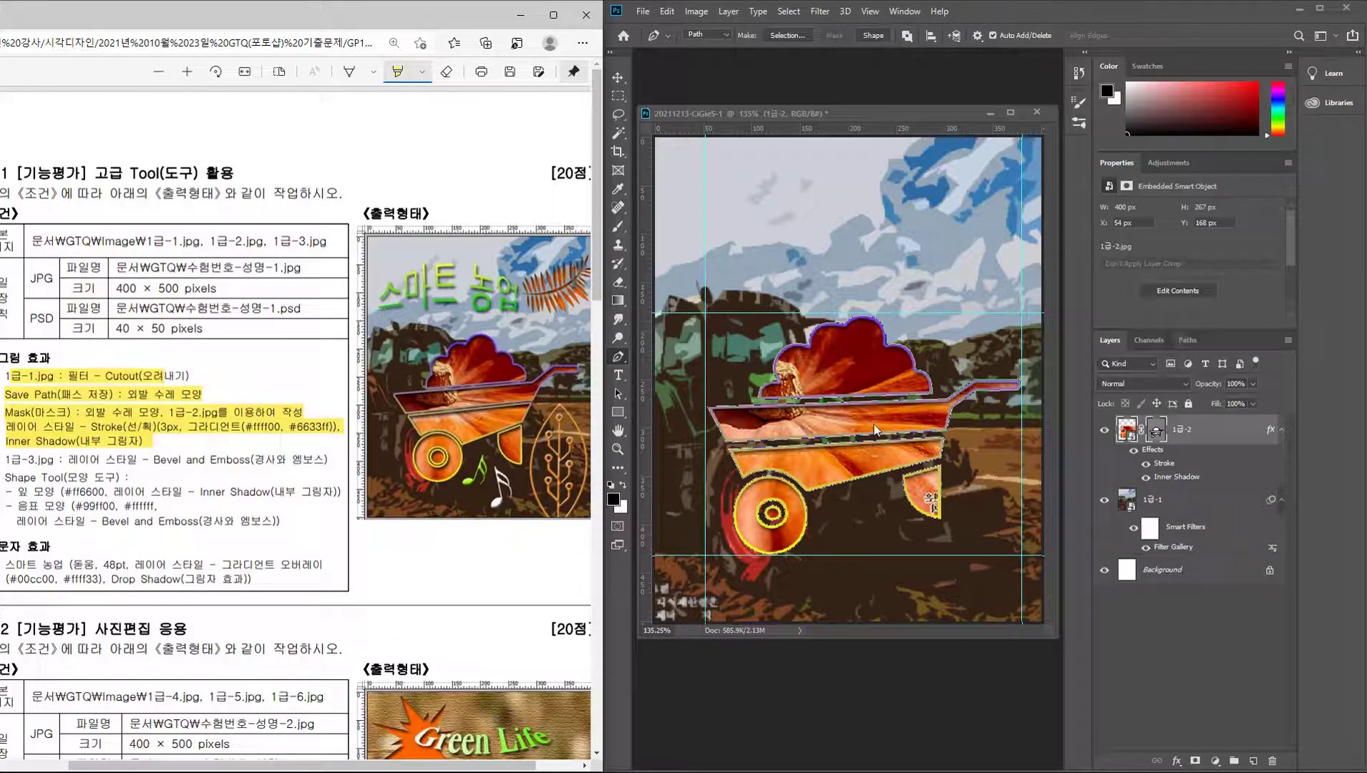
left_click(1188, 339)
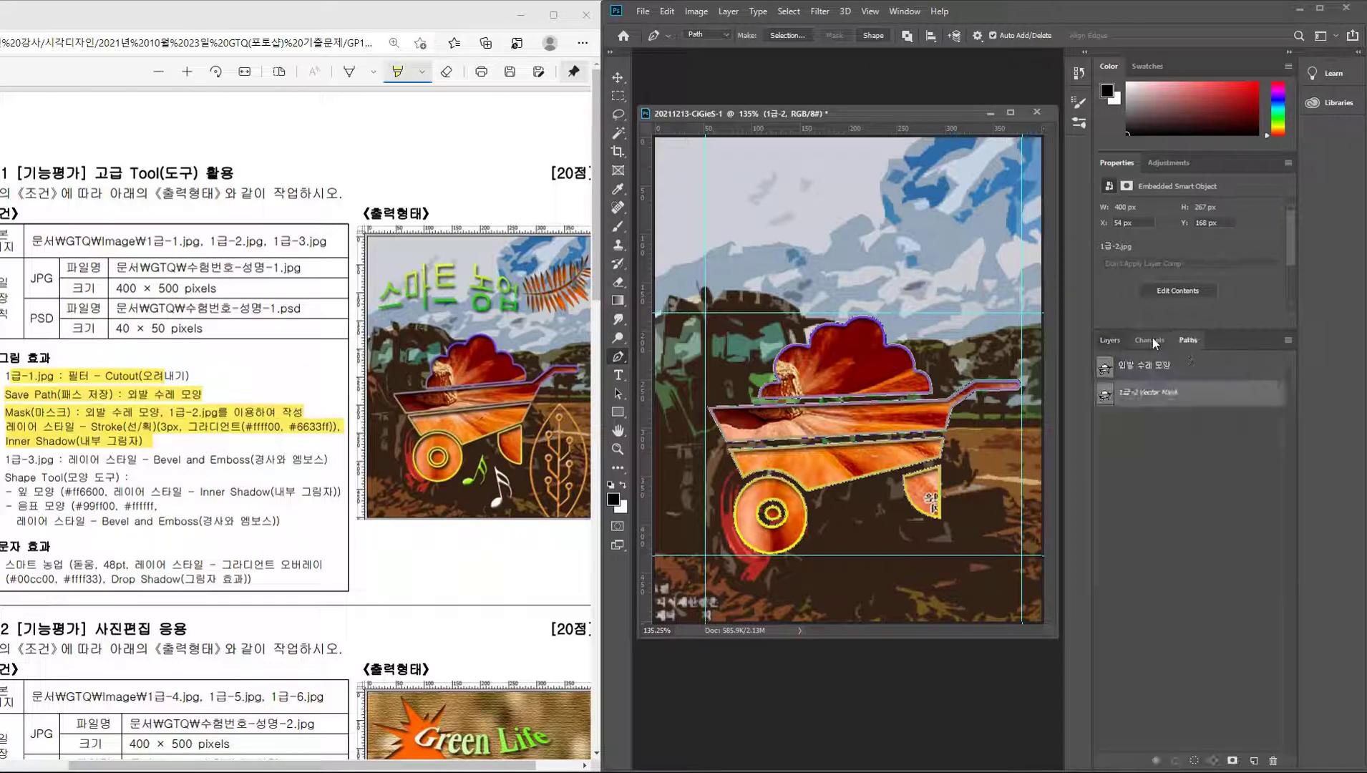
left_click(1219, 493)
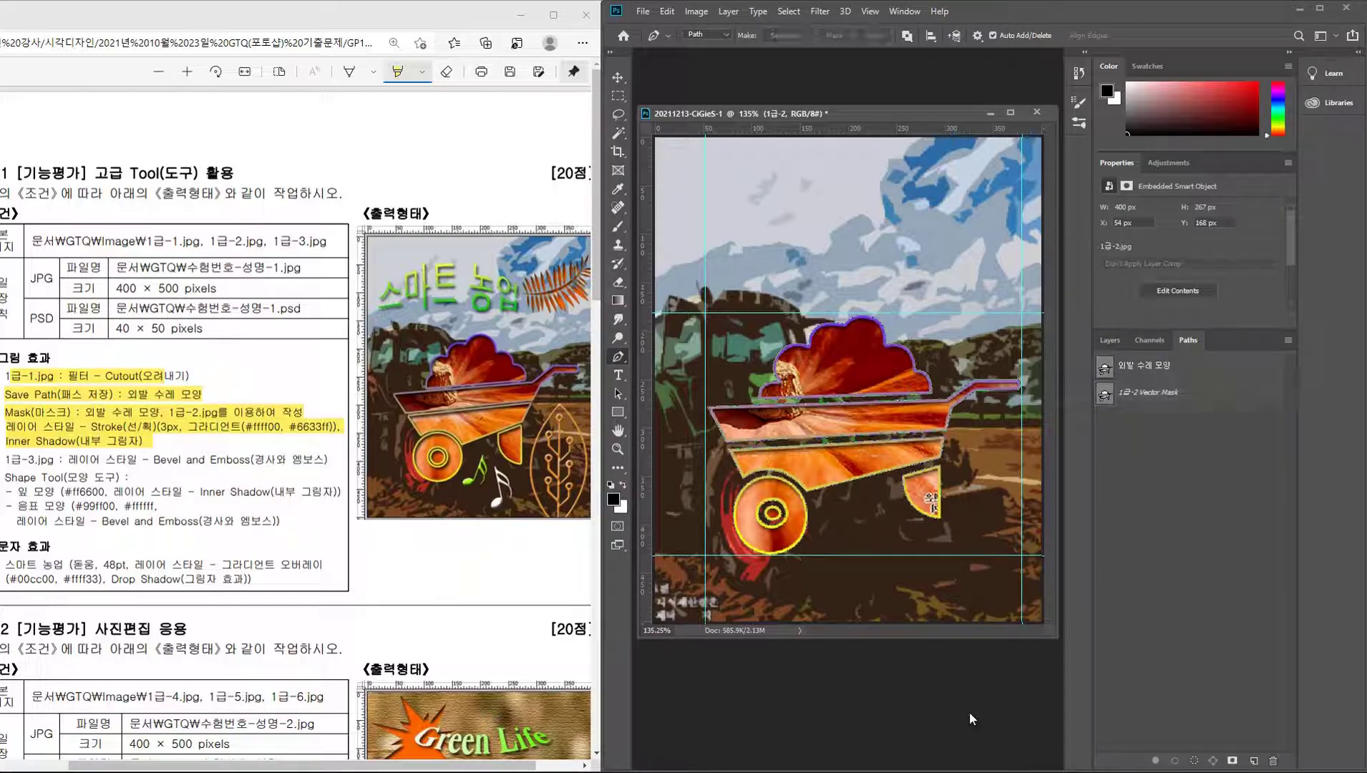
left_click(1108, 341)
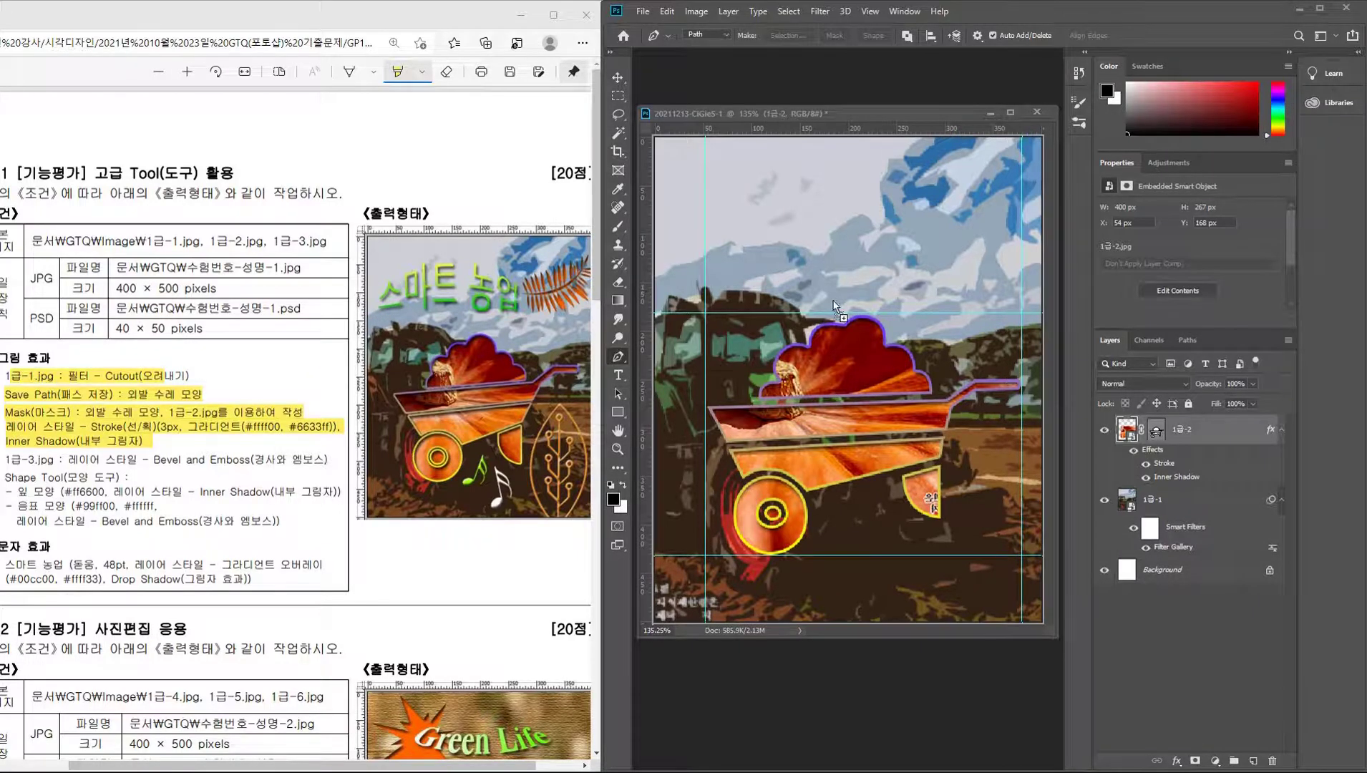
Place 1급-3.jpg as a 400 × 400 layer at X 0, Y 50 and clear all guides.
left_click_drag(637, 323, 874, 243)
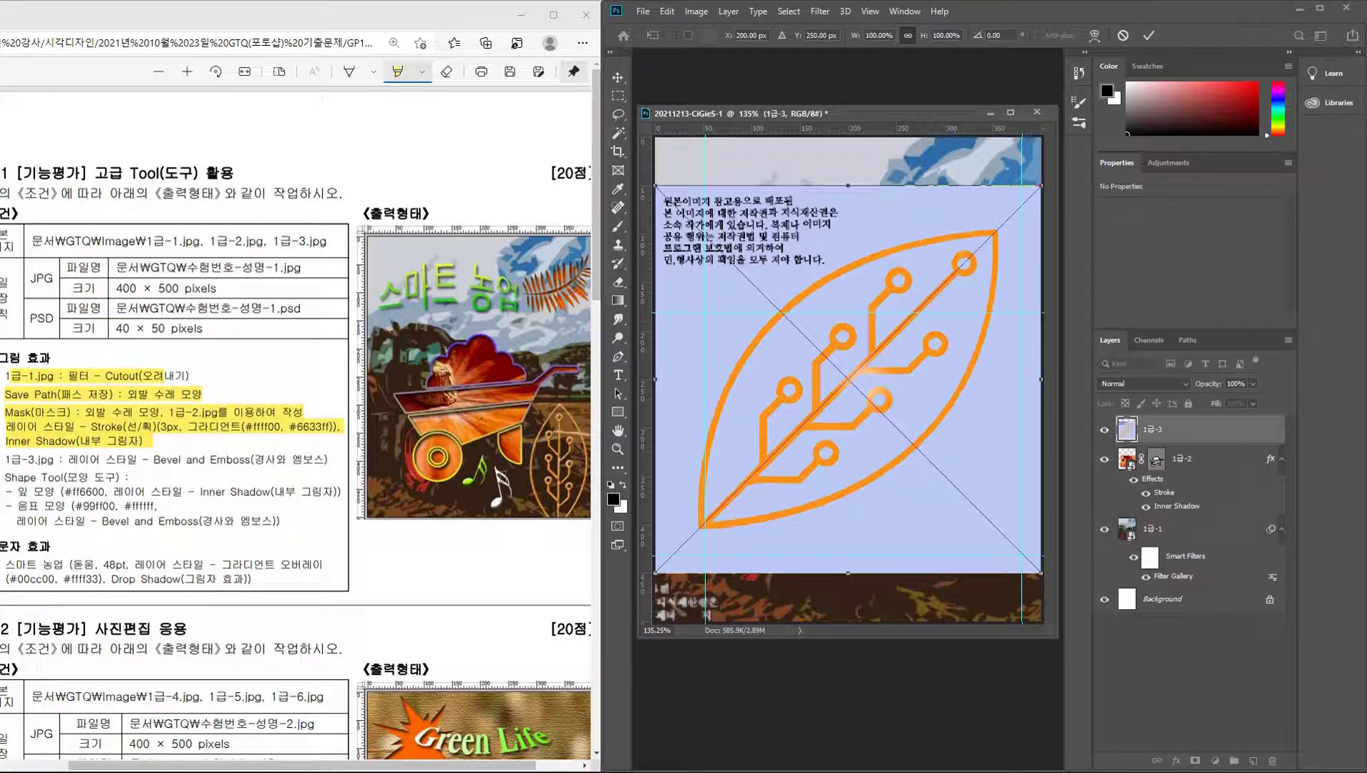
left_click(618, 356)
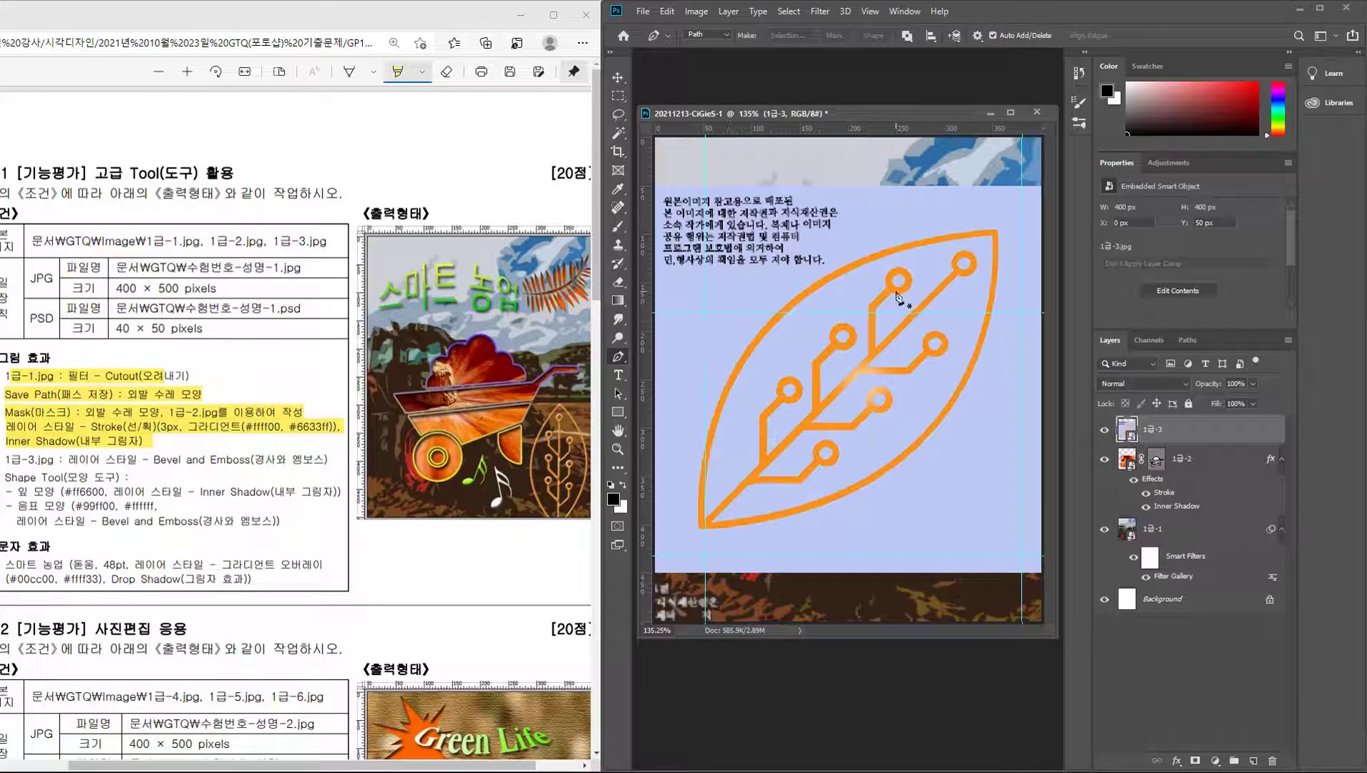
left_click(617, 76)
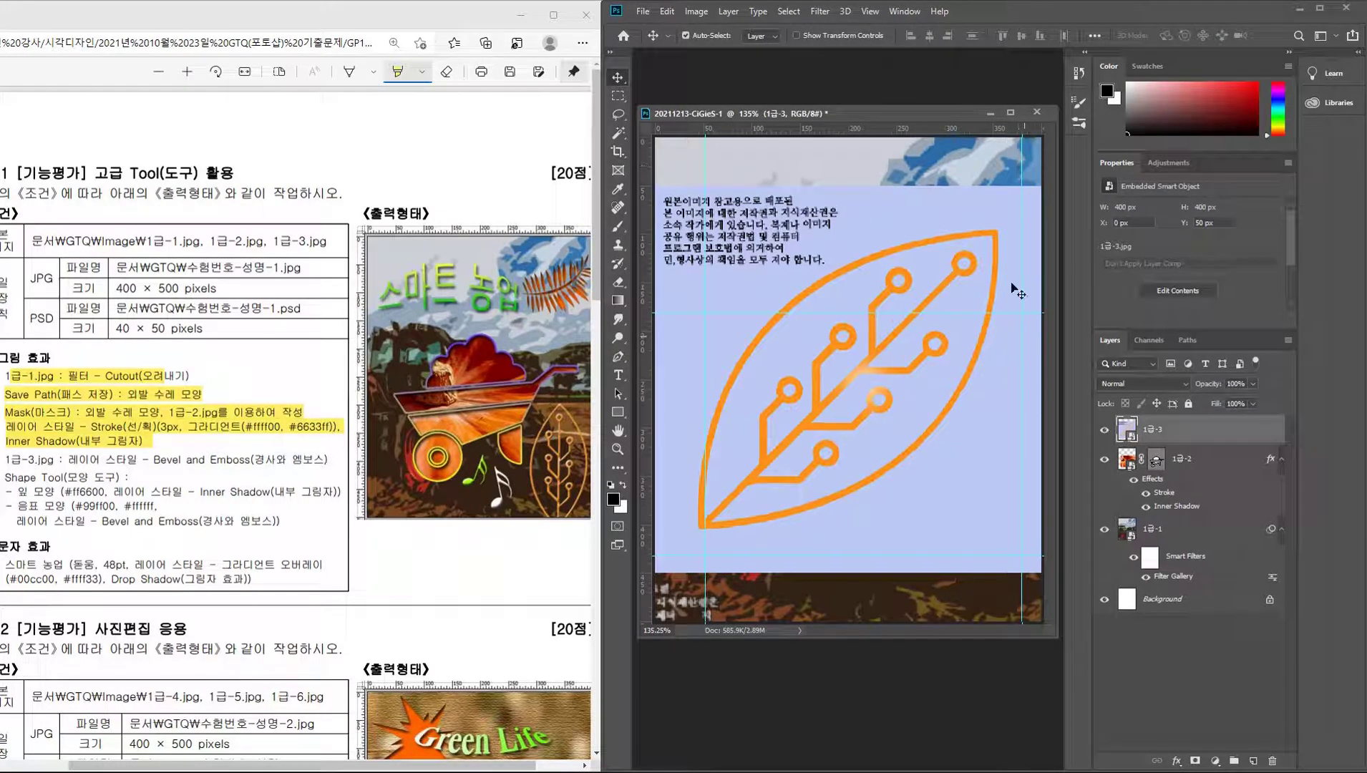
left_click(867, 12)
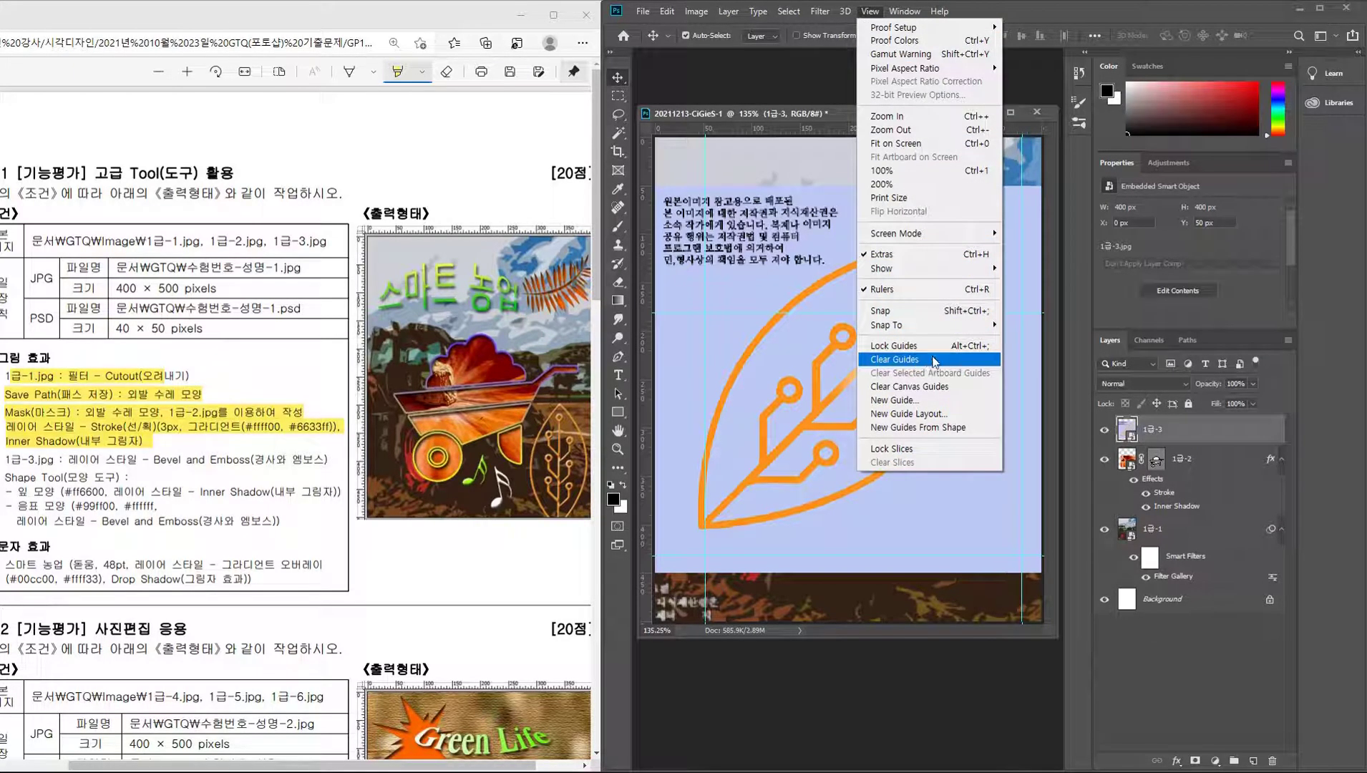
left_click(925, 366)
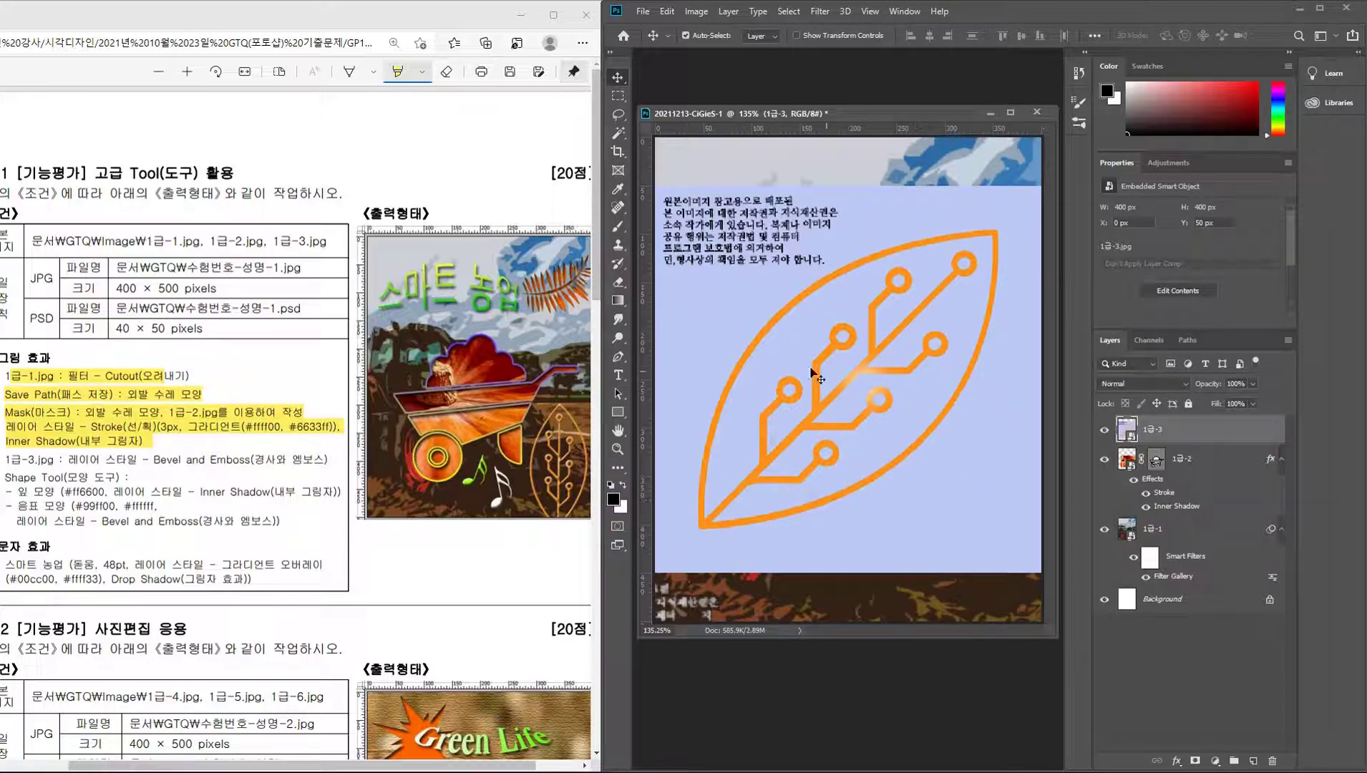
Select every light-blue background area with the Magic Wand, contiguous turned off.
left_click_drag(618, 136, 672, 145)
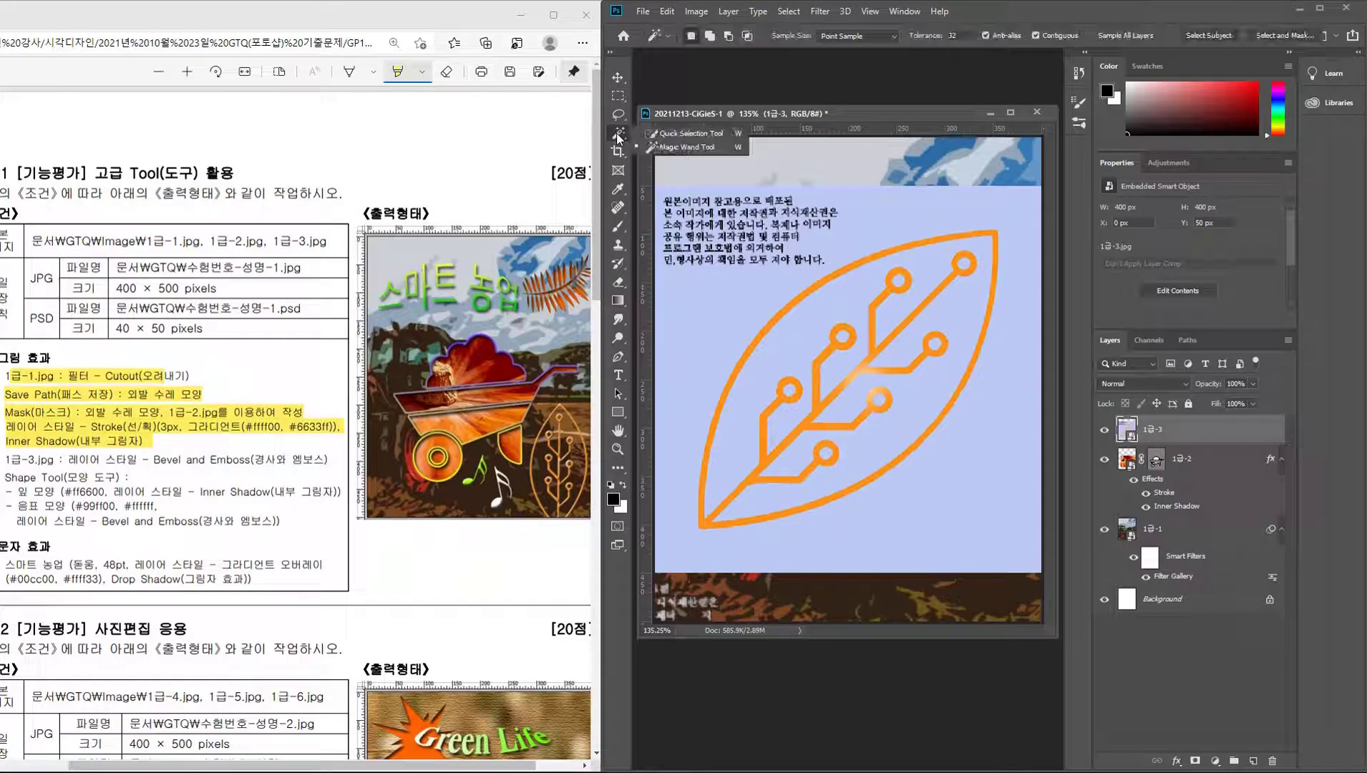
left_click(672, 145)
left_click(1004, 216)
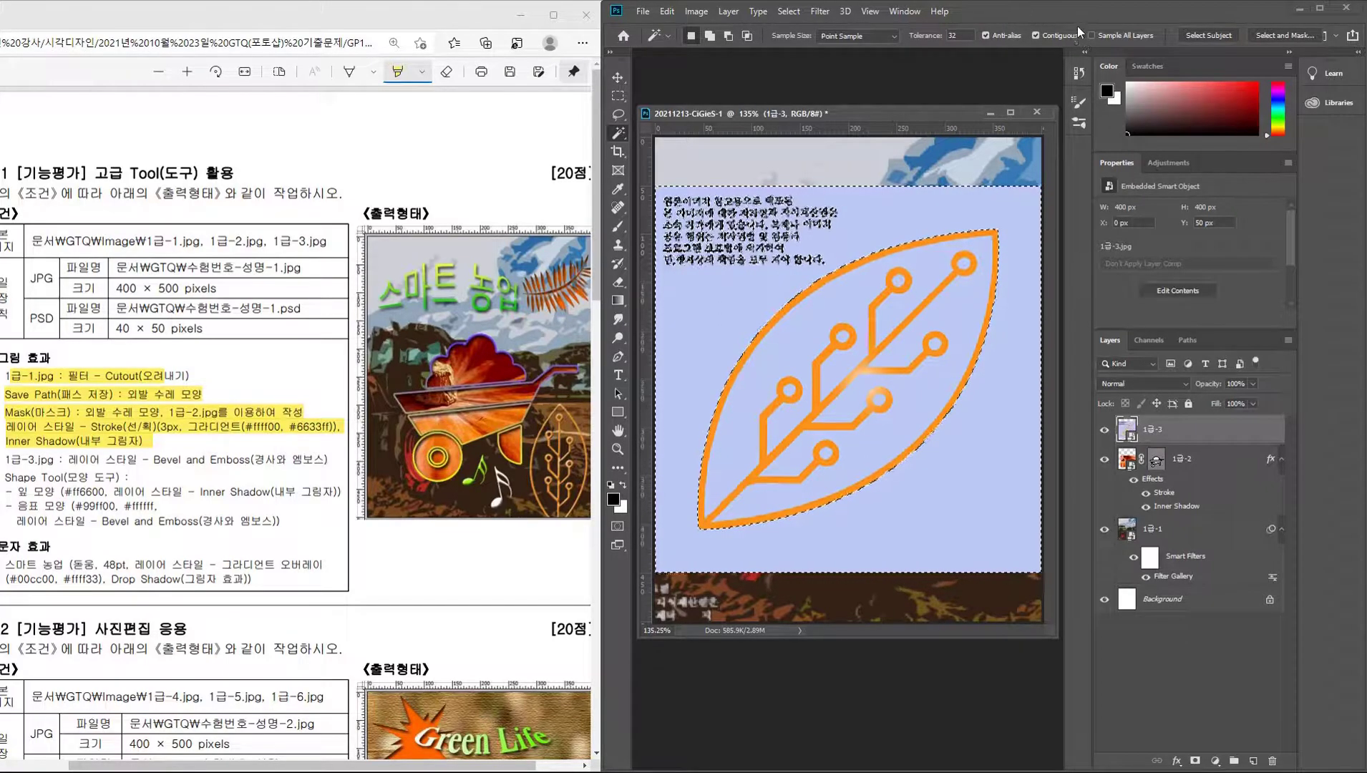
left_click(1035, 35)
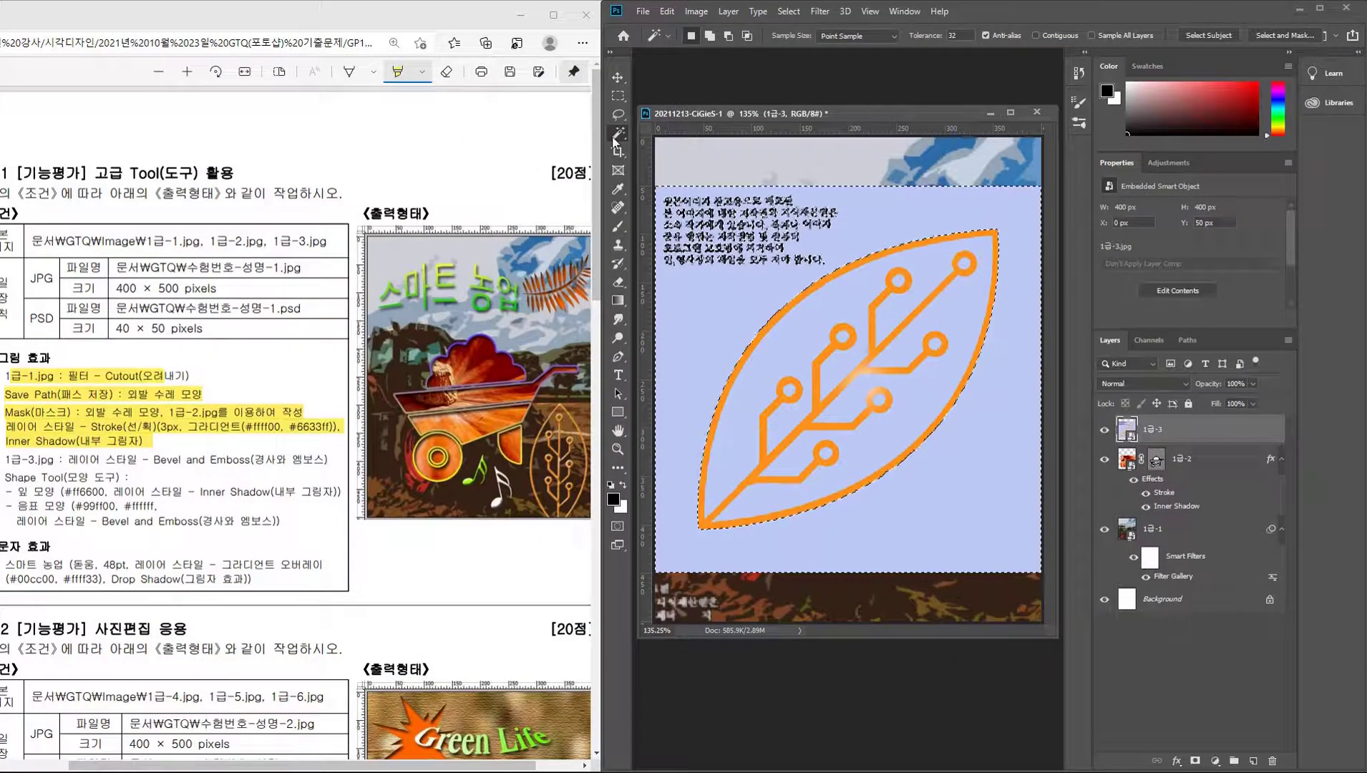
left_click(923, 218)
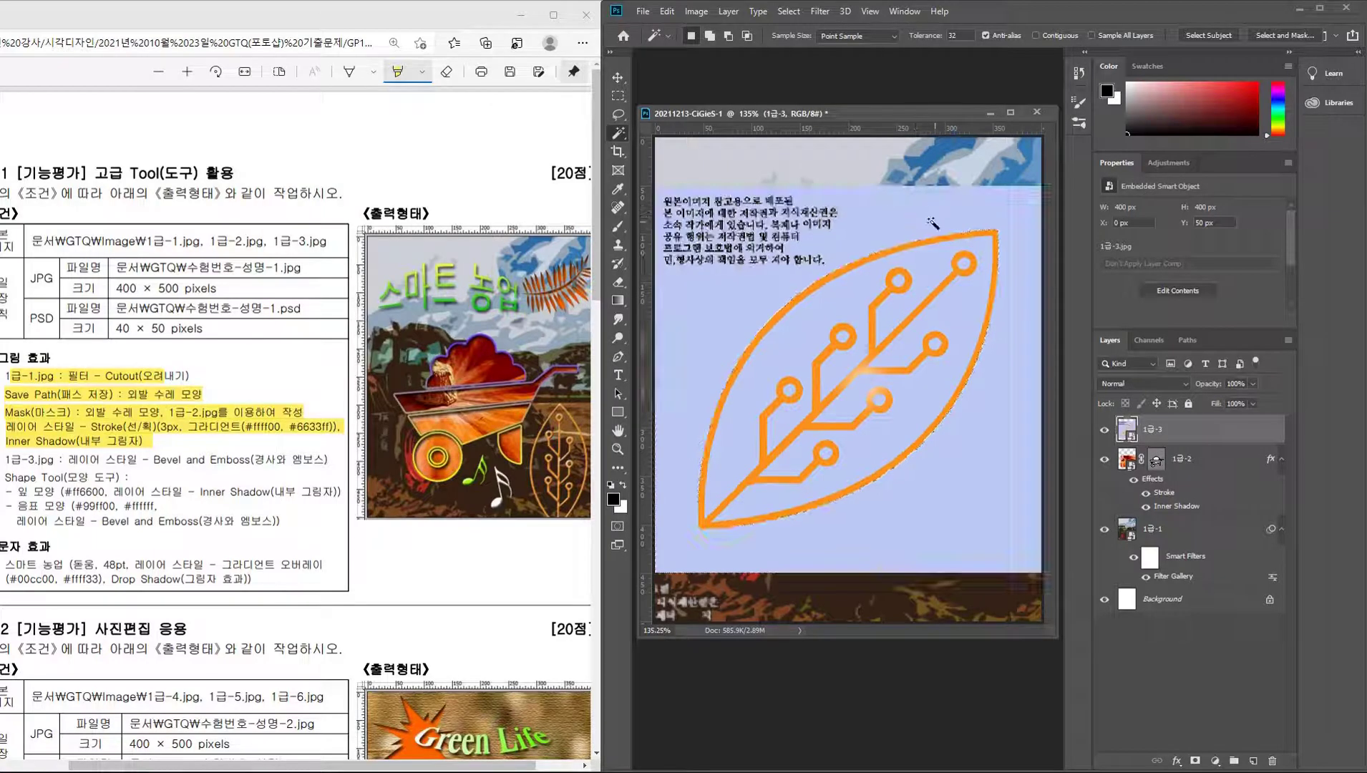
left_click(929, 219)
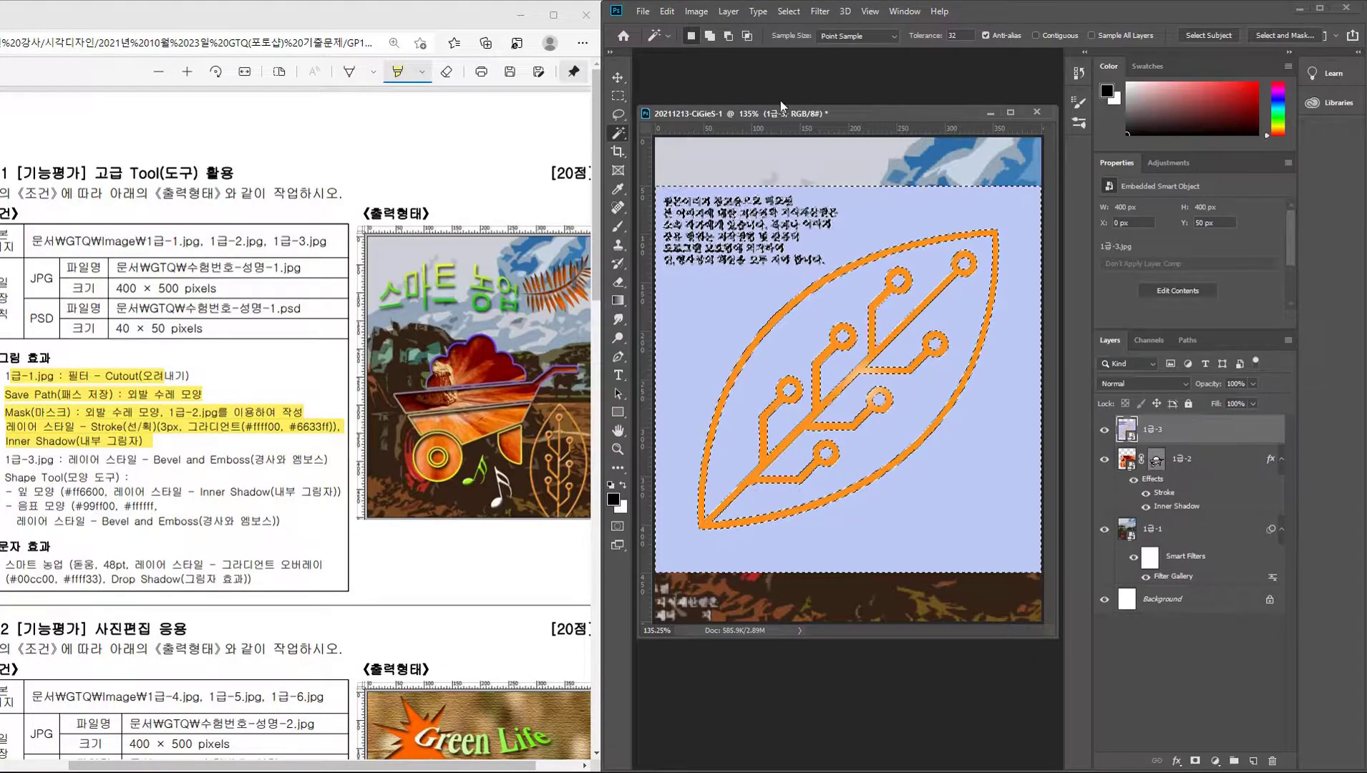
Invert the selection to the leaf and add a layer mask to 1급-3.
left_click(696, 12)
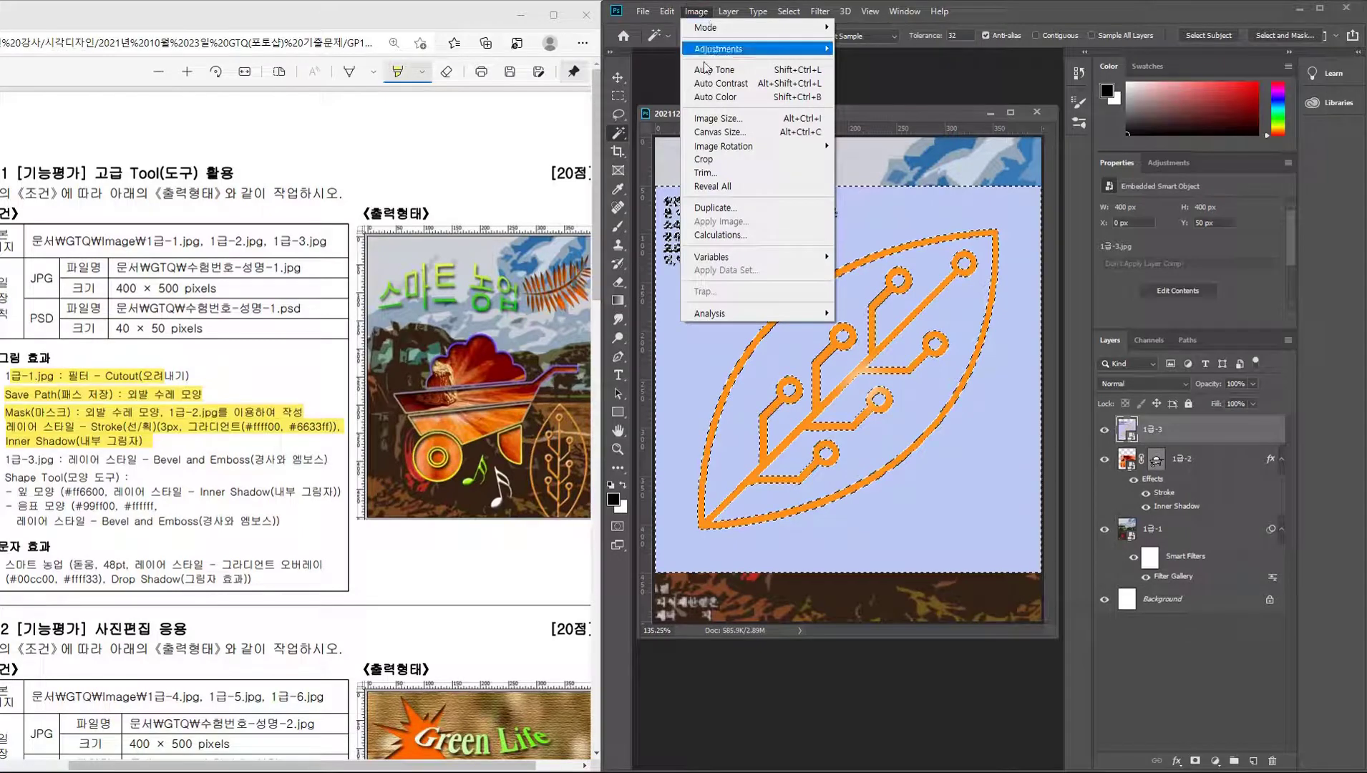
mouse_move(718, 50)
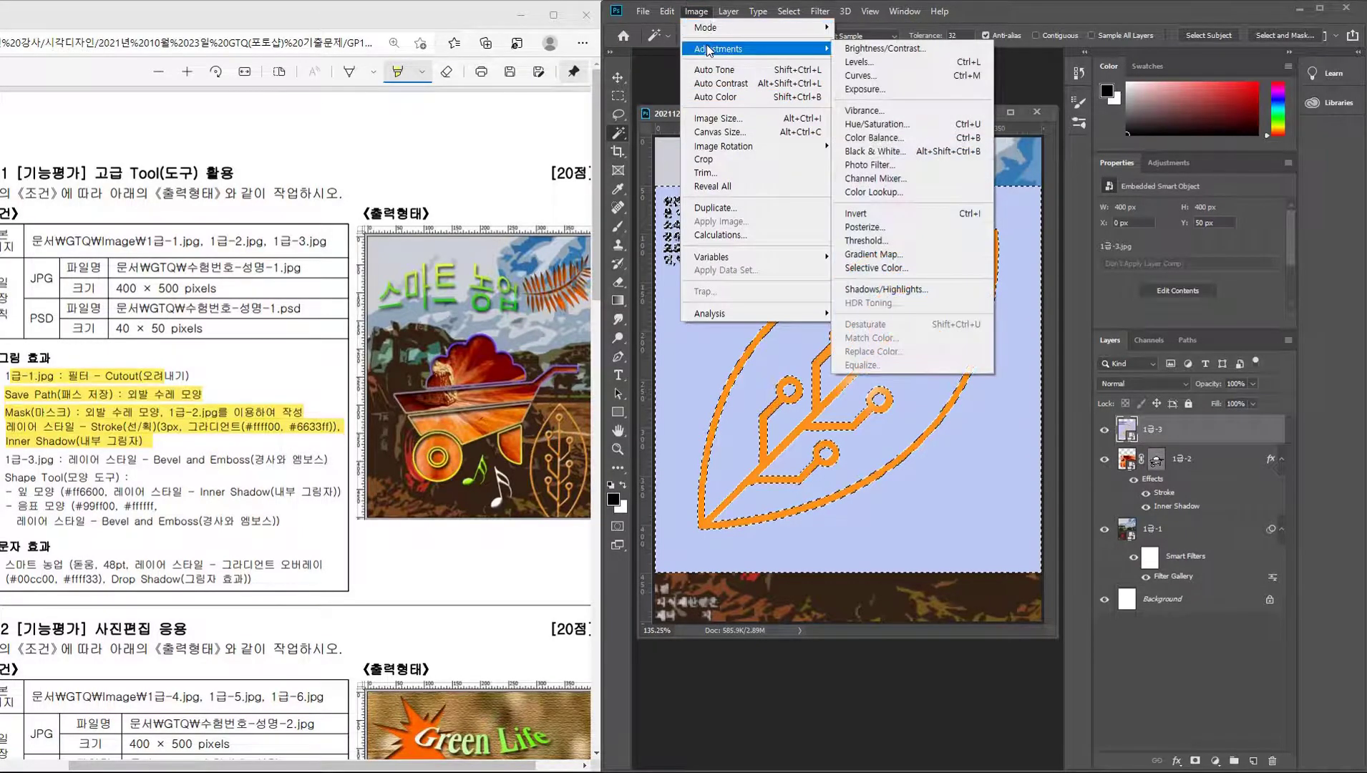
left_click(695, 11)
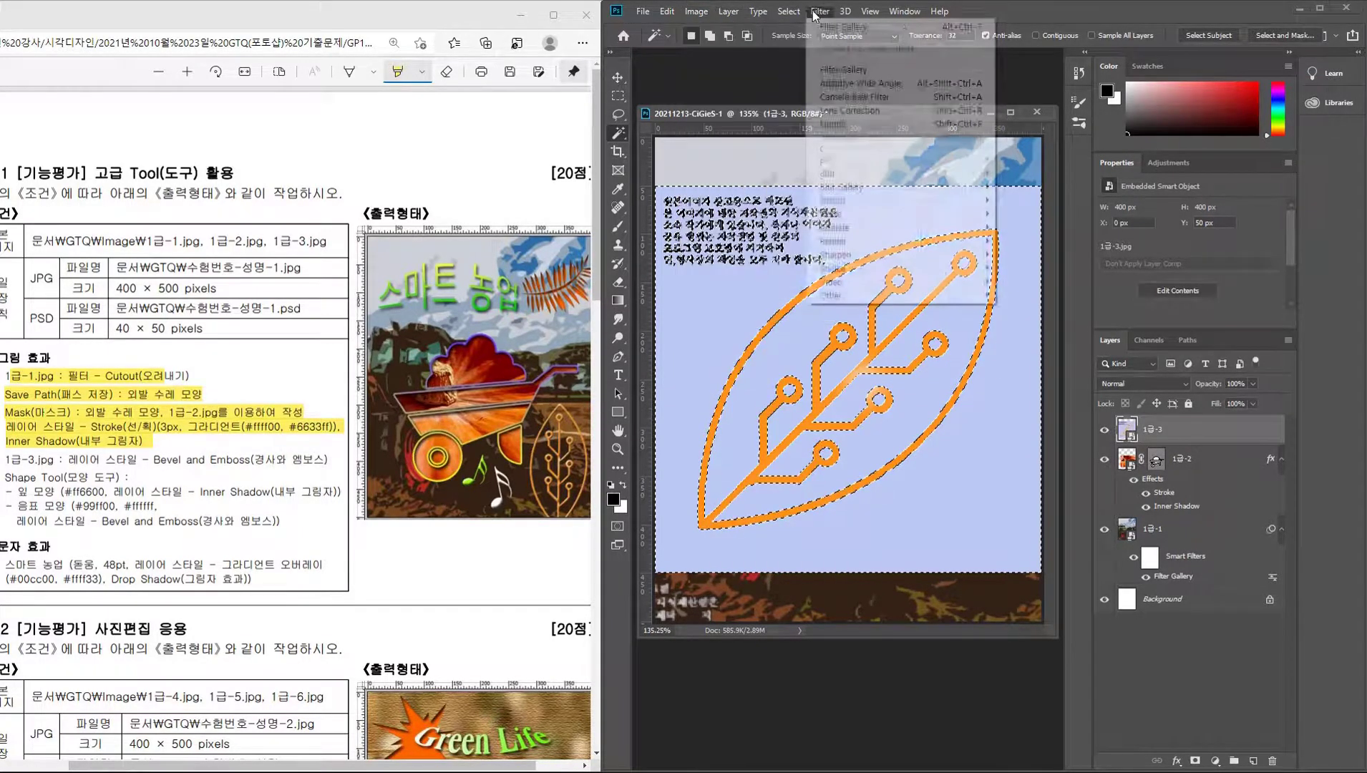
left_click(787, 11)
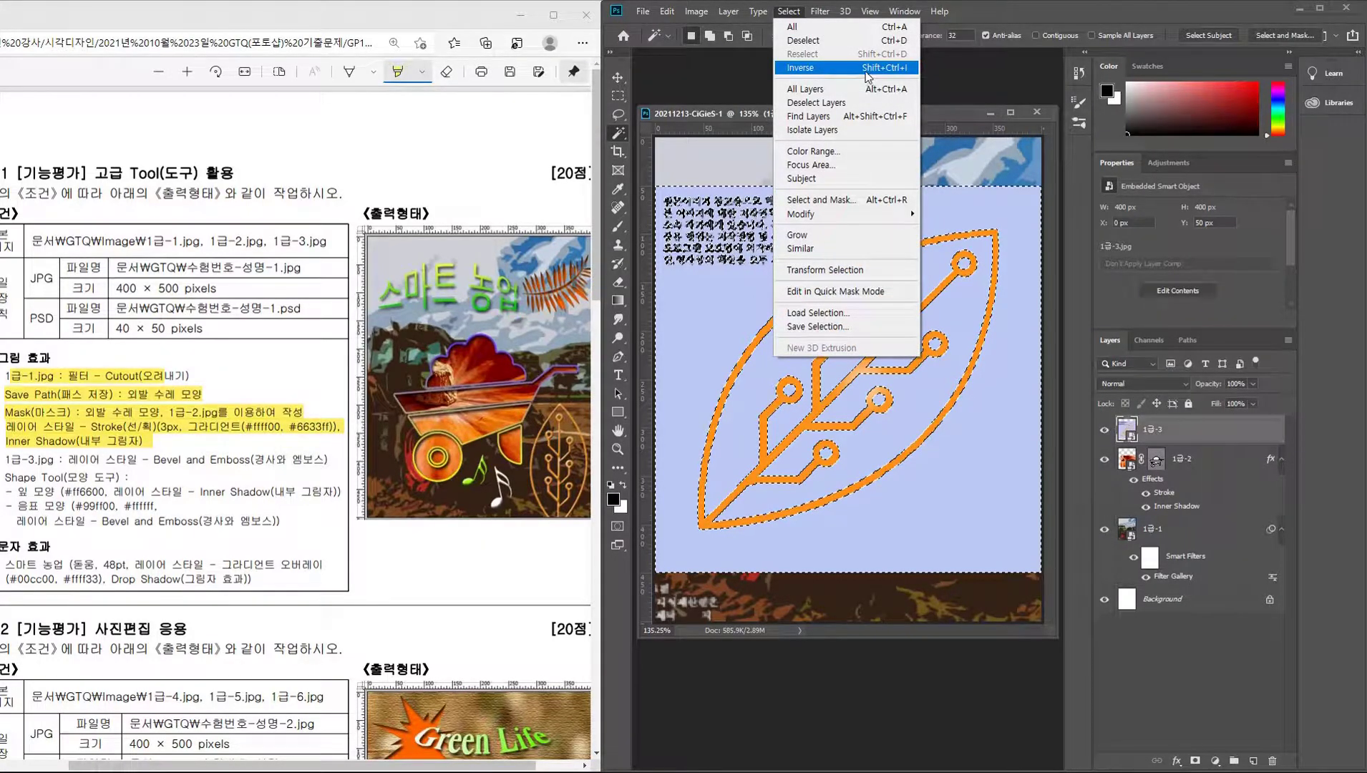
left_click(867, 69)
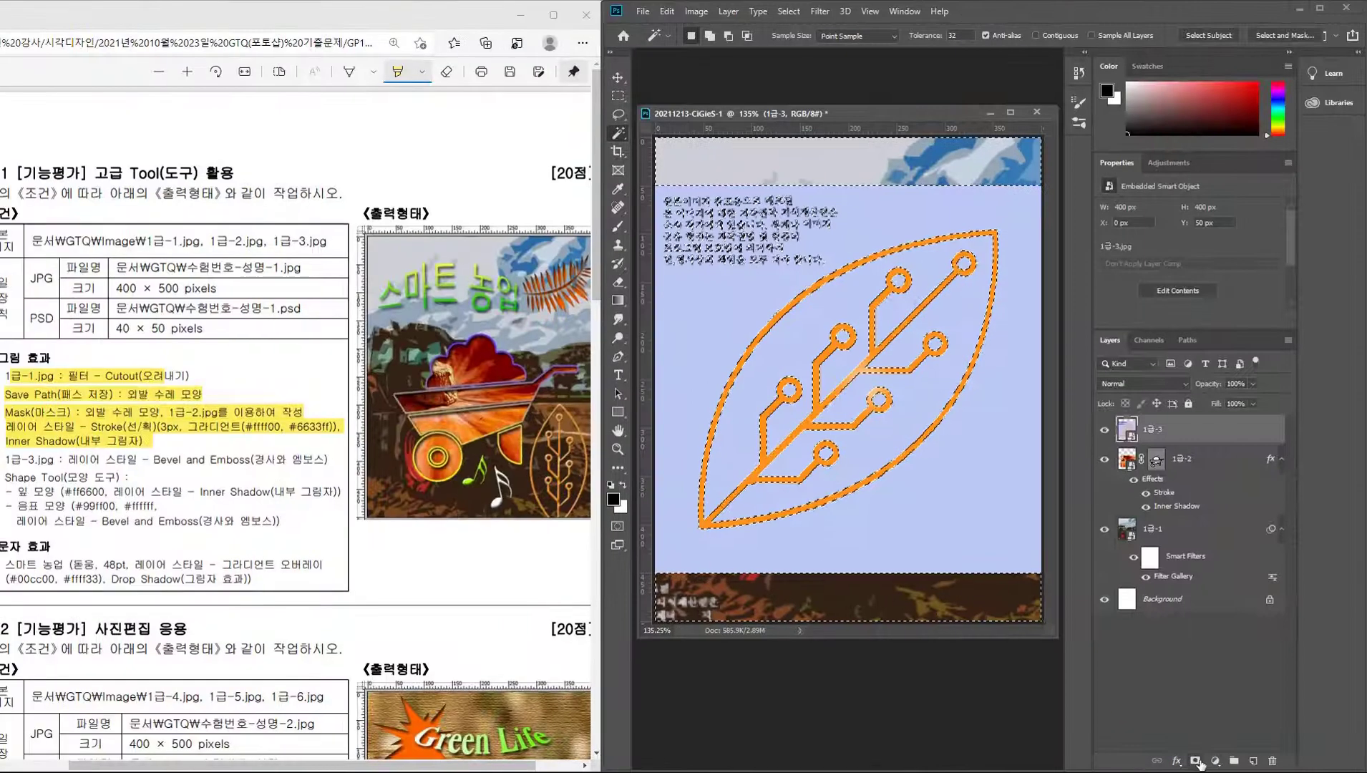
left_click(1196, 761)
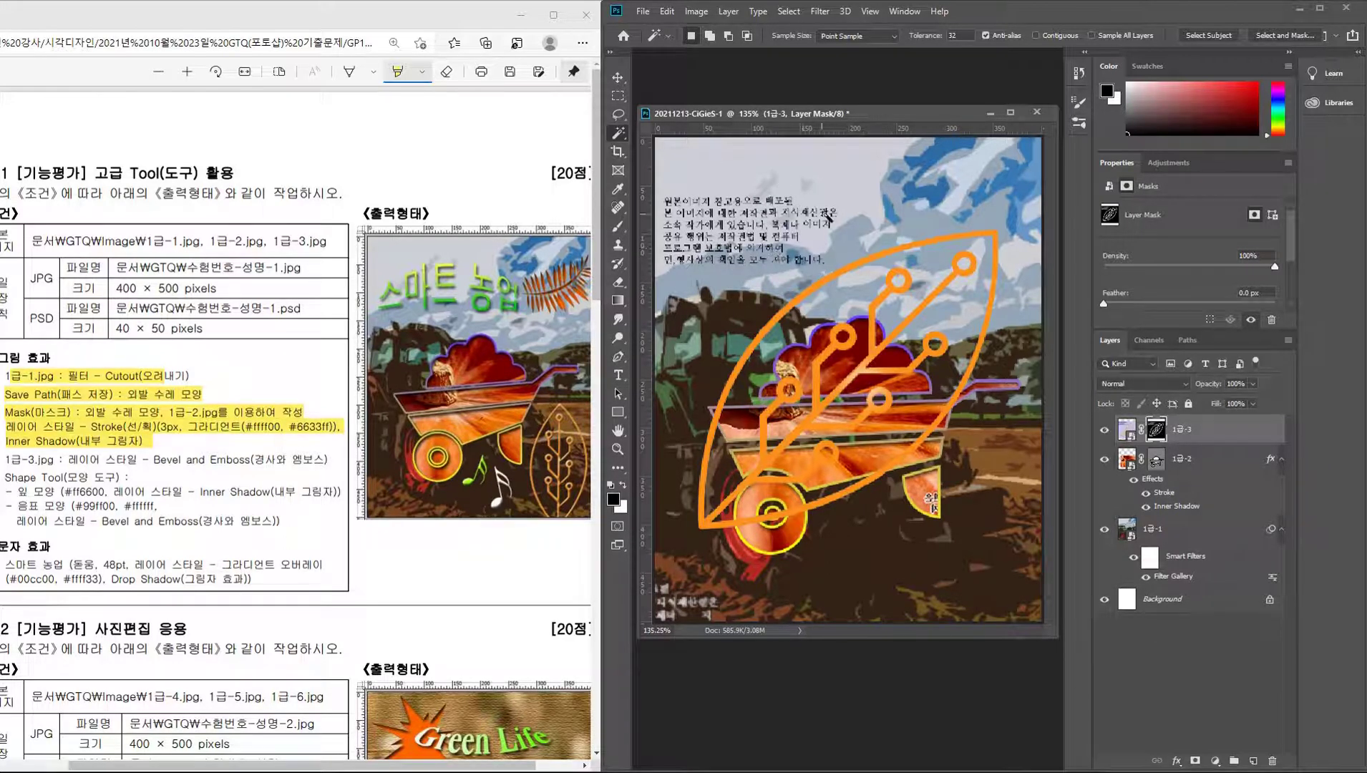
Outline the top-left watermark text with the Polygonal Lasso.
left_click(618, 76)
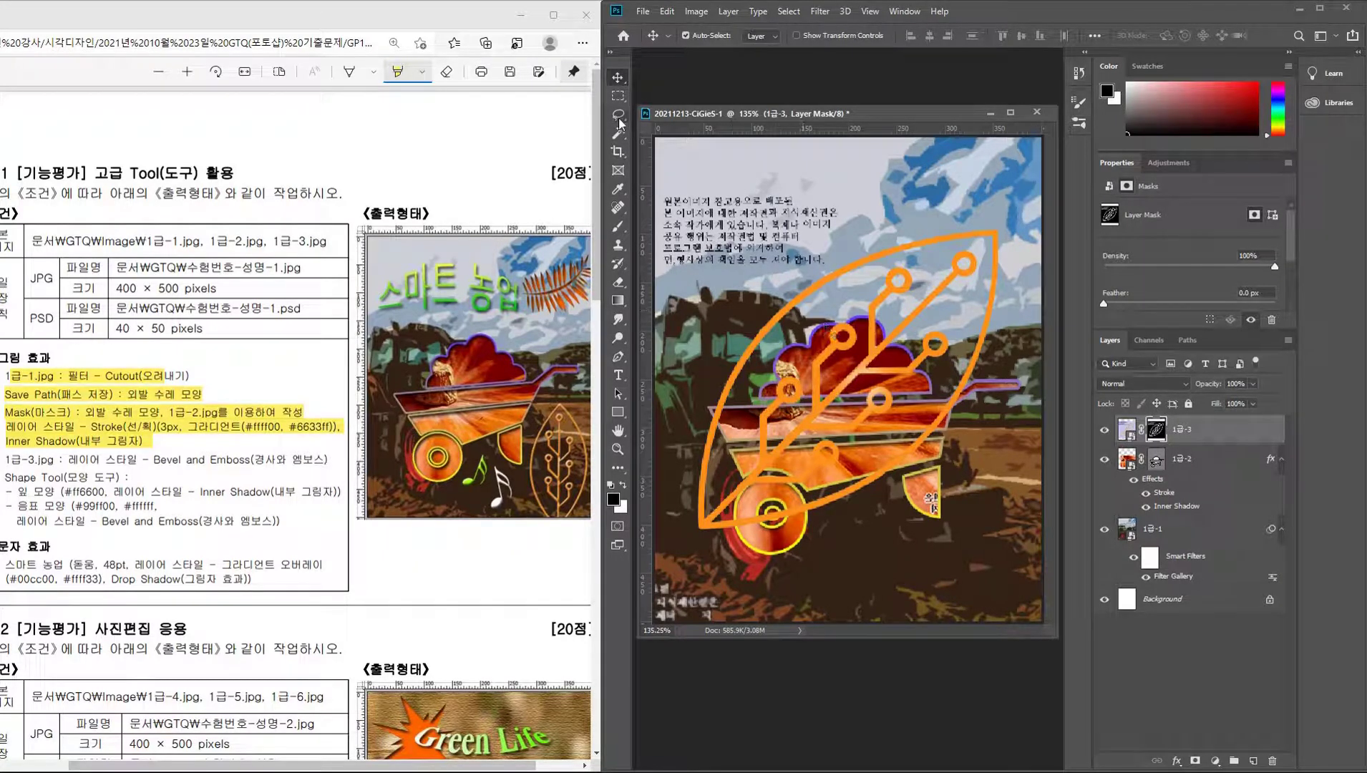
left_click_drag(618, 120, 679, 116)
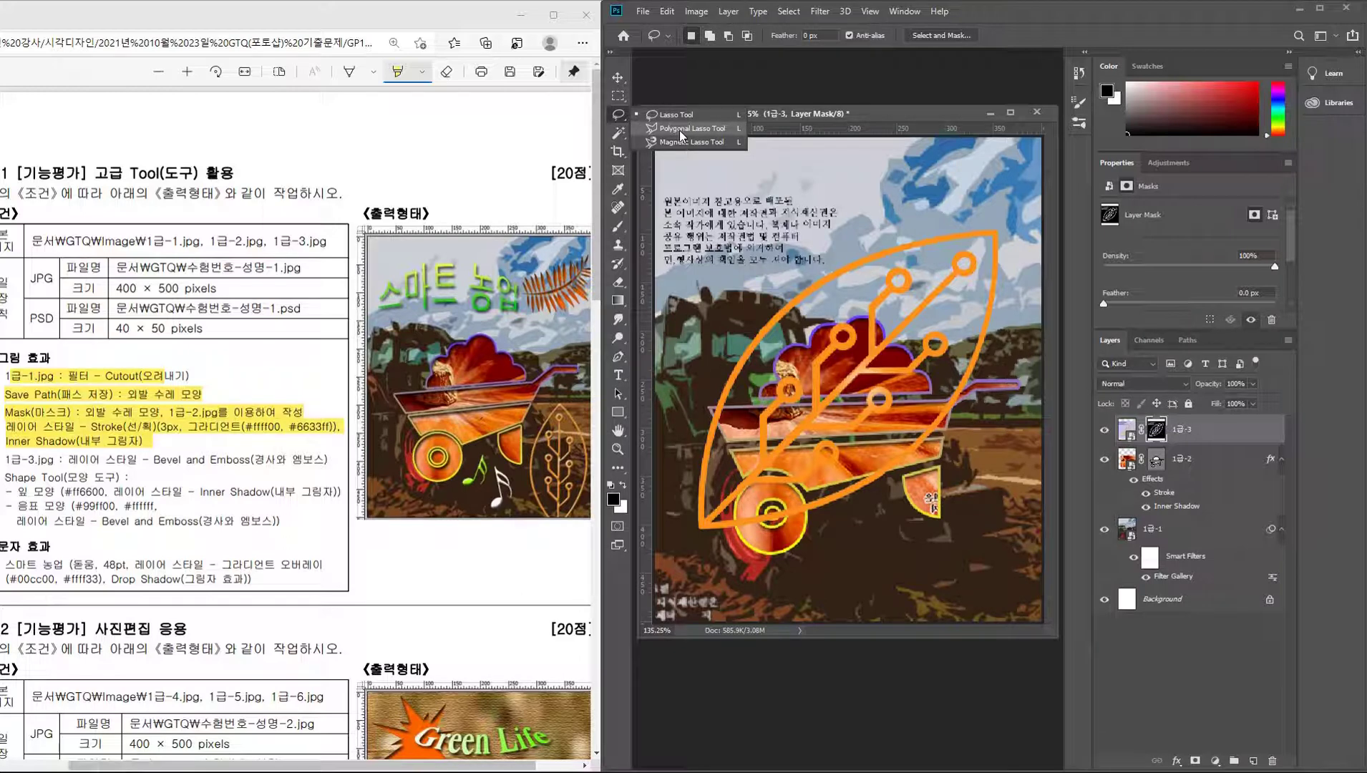
left_click(679, 130)
left_click(757, 303)
left_click(865, 250)
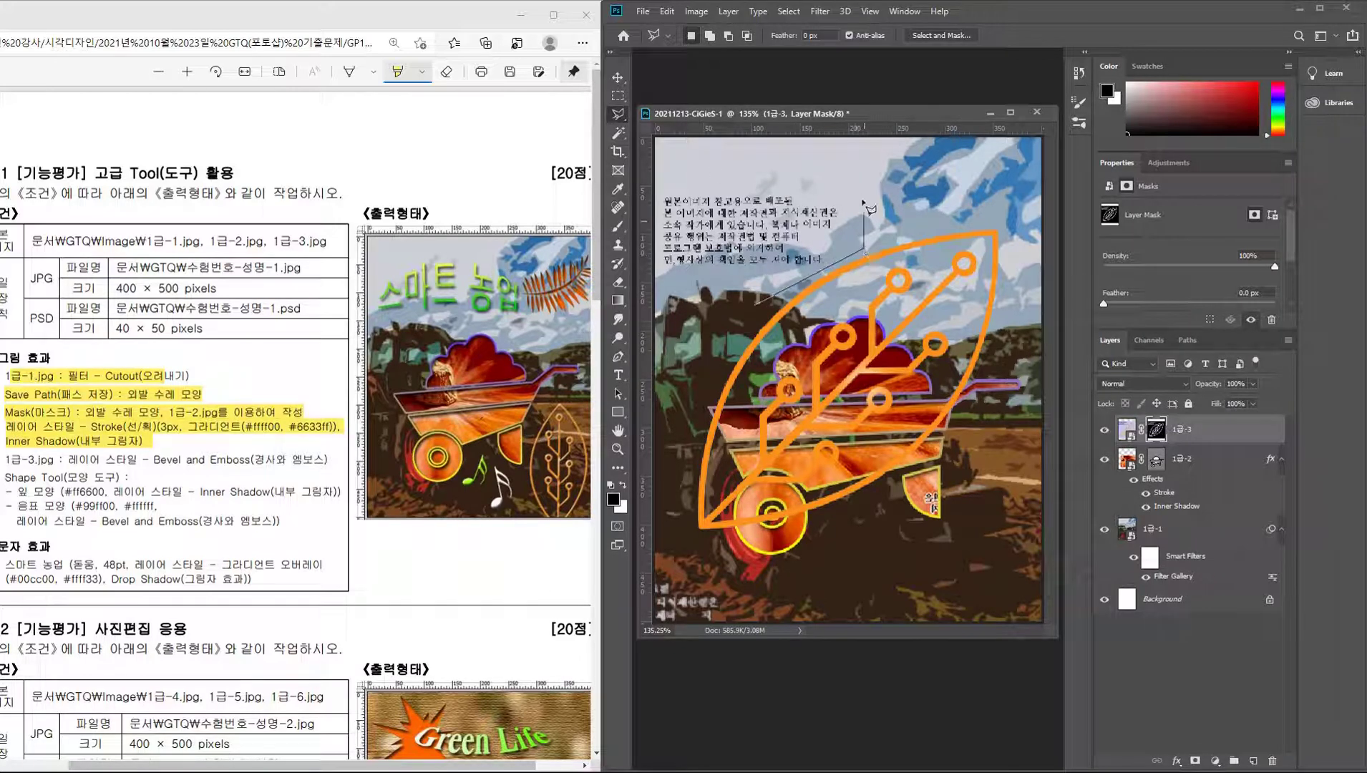
left_click(855, 173)
left_click(660, 179)
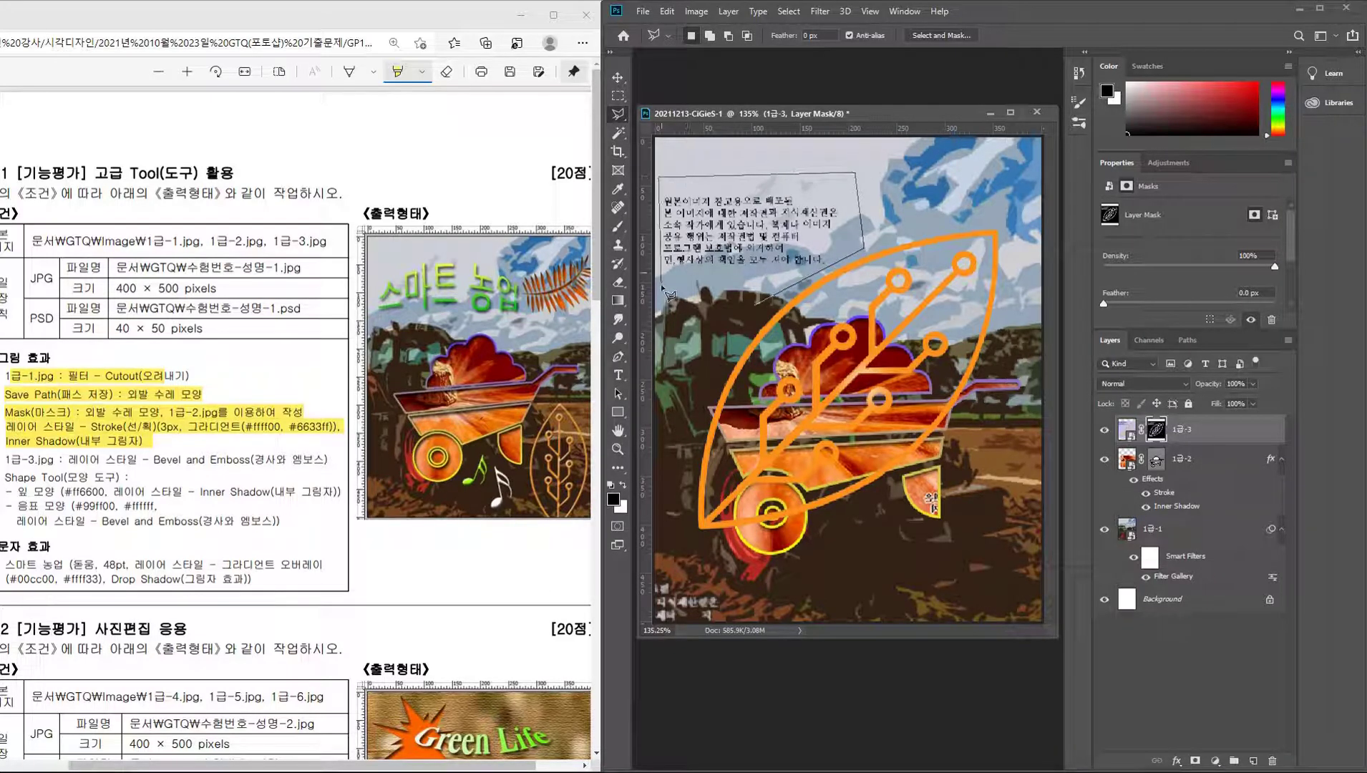
left_click(660, 289)
left_click(759, 308)
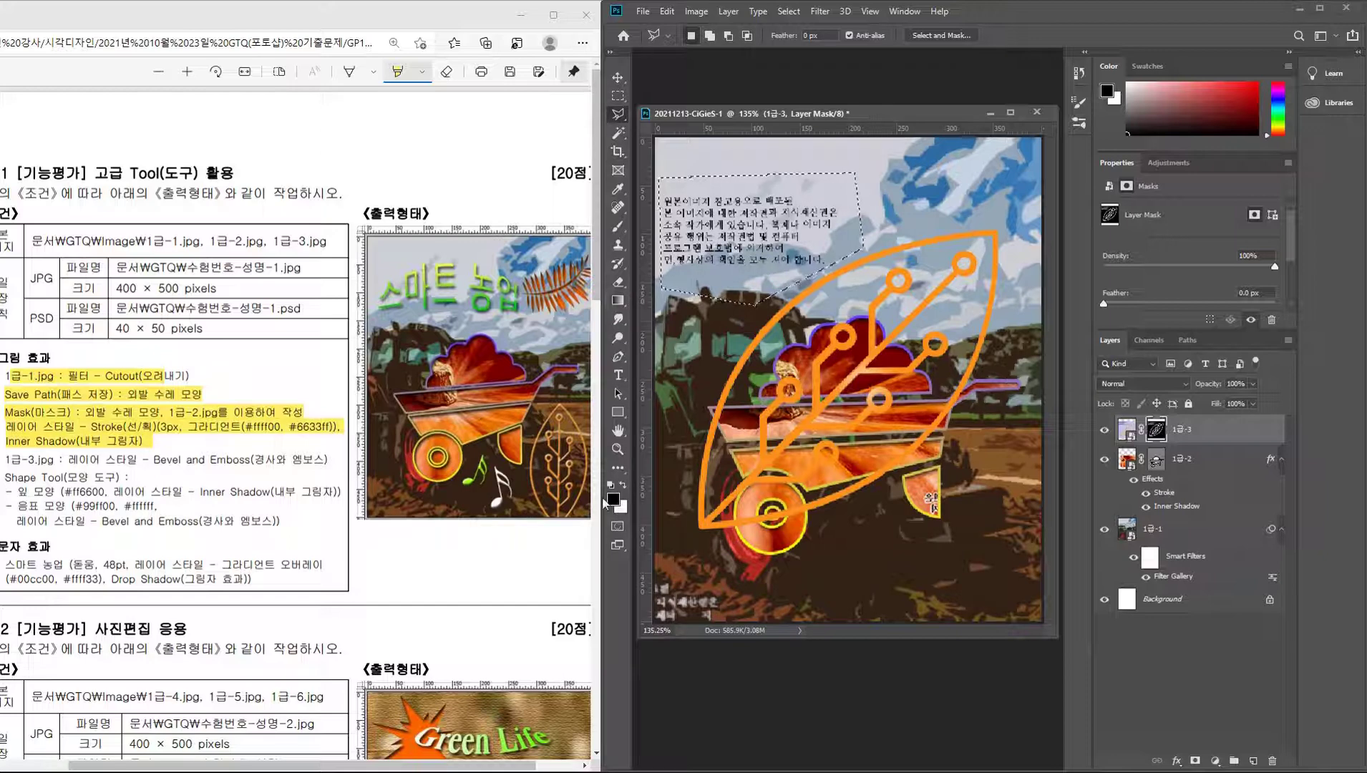
Fill the selection black on the mask, deselect, and target the 1급-3 layer image.
key("alt")
key("Delete")
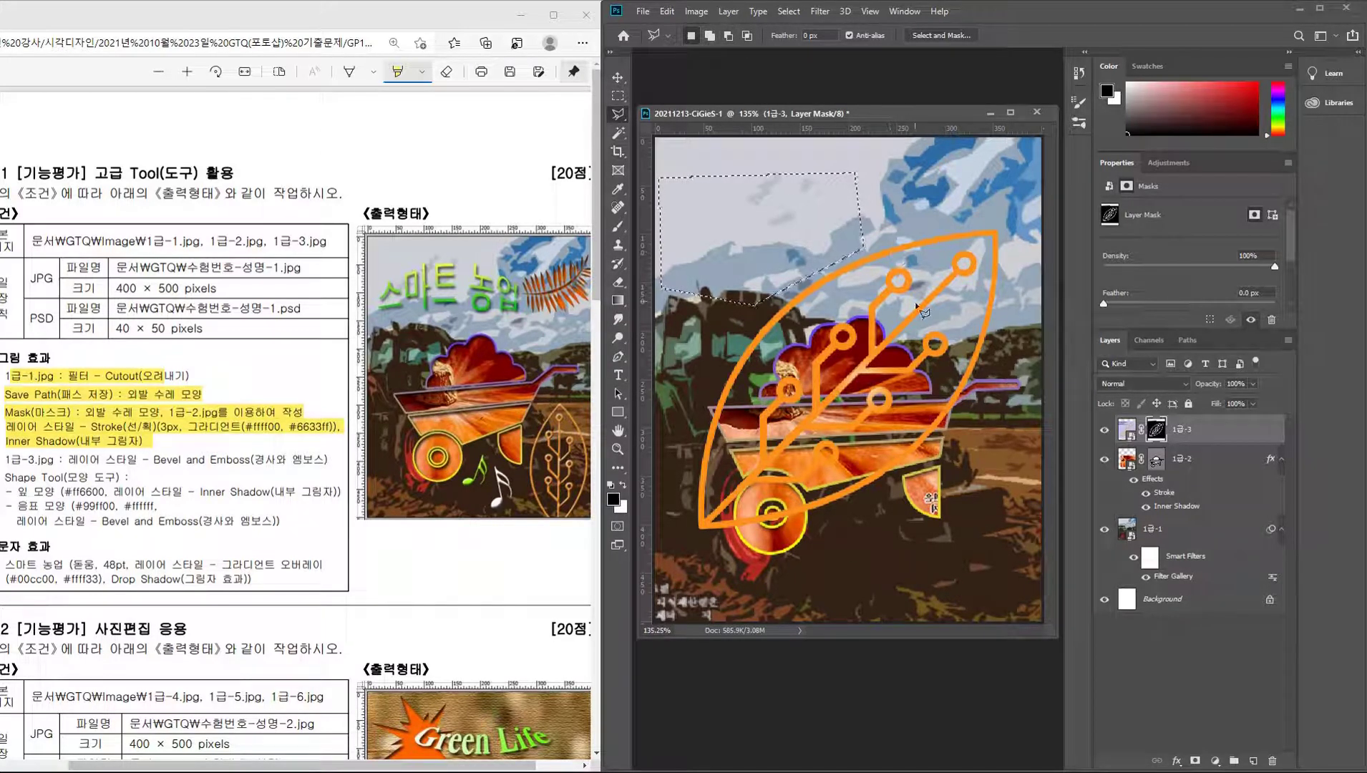
key("ctrl+d")
left_click(1135, 428)
left_click(1131, 433)
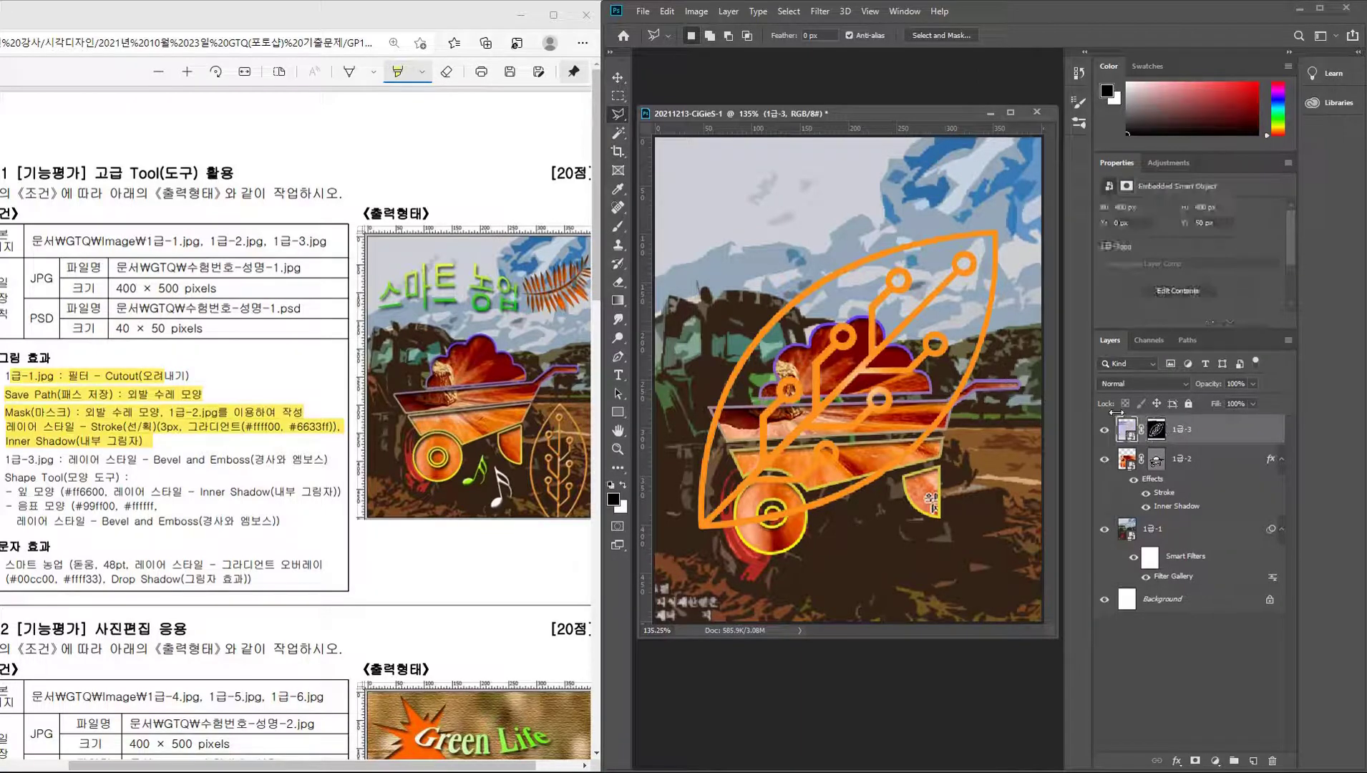
Free Transform the circuit leaf, rotating it about -46° and moving it down the canvas.
left_click(668, 12)
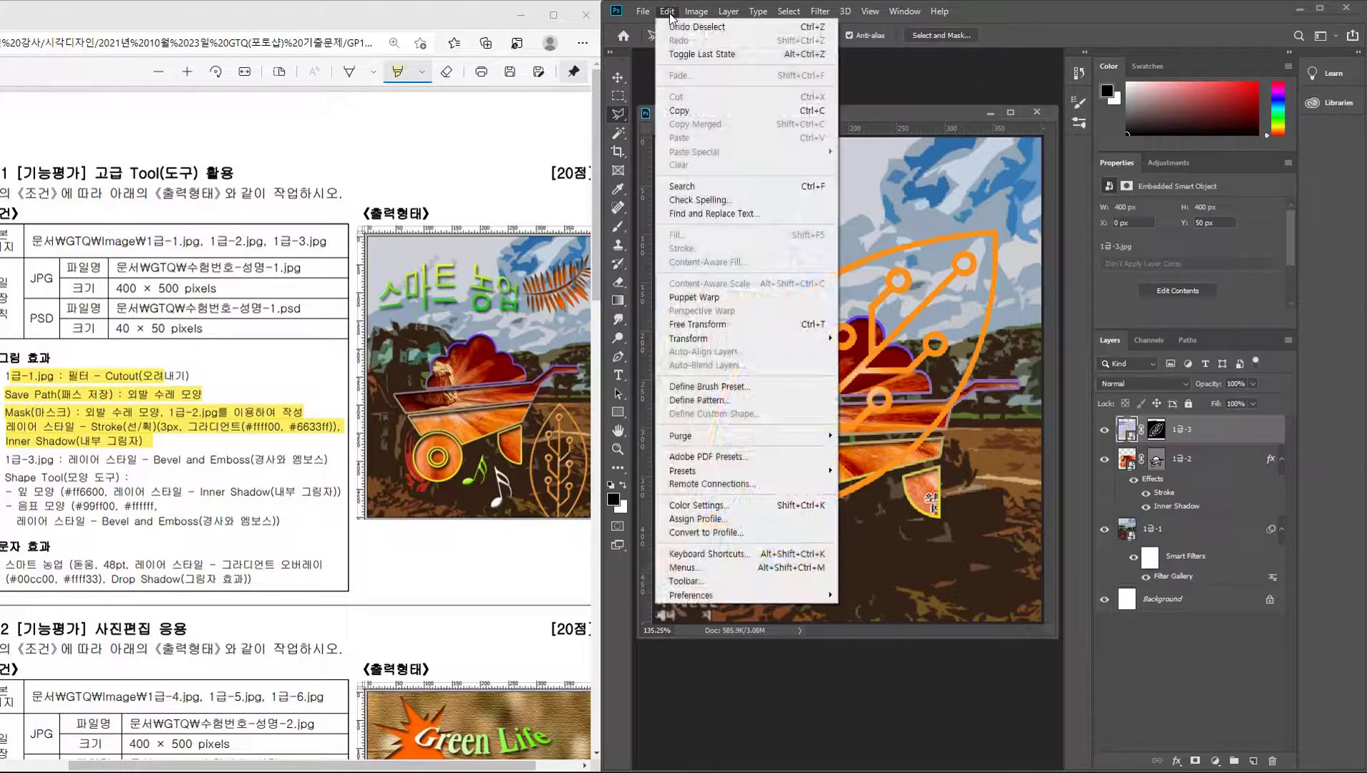
left_click(727, 325)
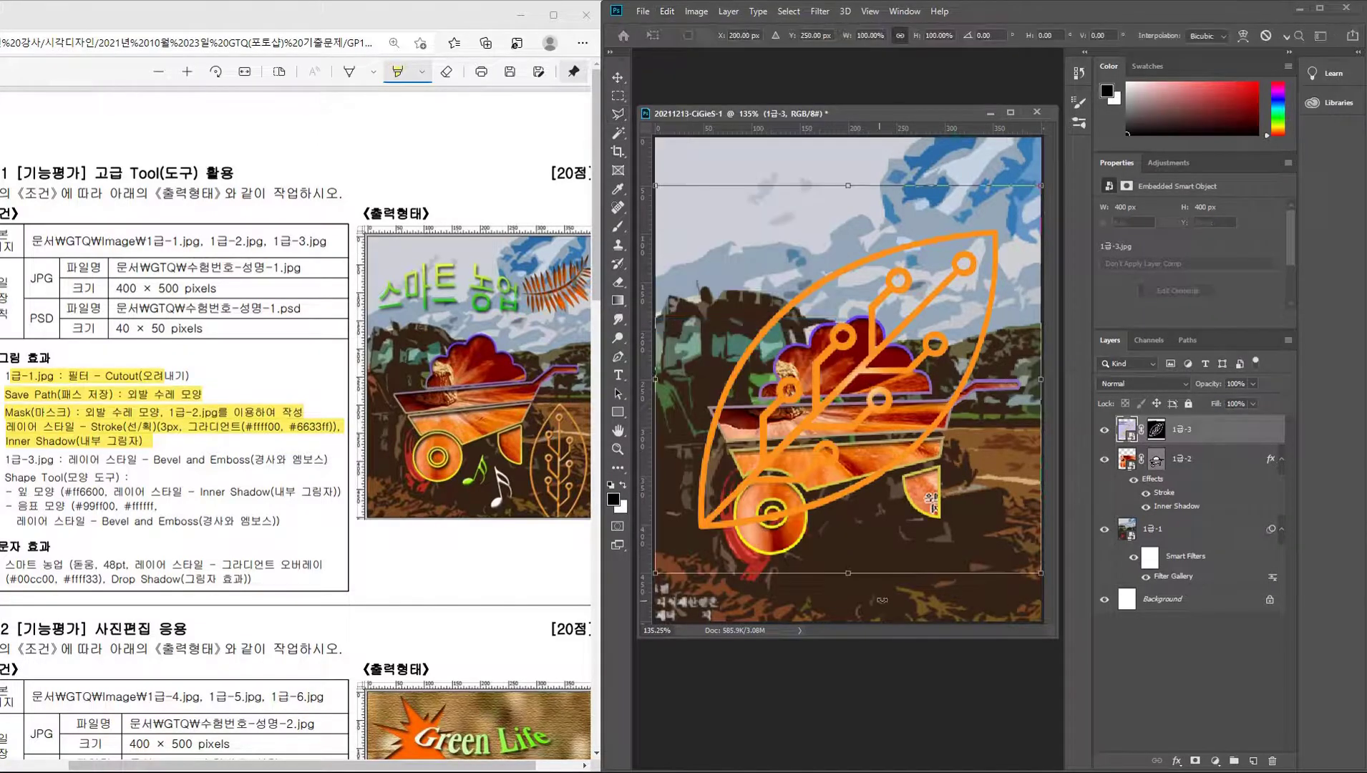
left_click_drag(882, 600, 1051, 528)
mouse_move(844, 118)
left_mouse_down()
mouse_move(915, 468)
mouse_move(940, 440)
left_mouse_up()
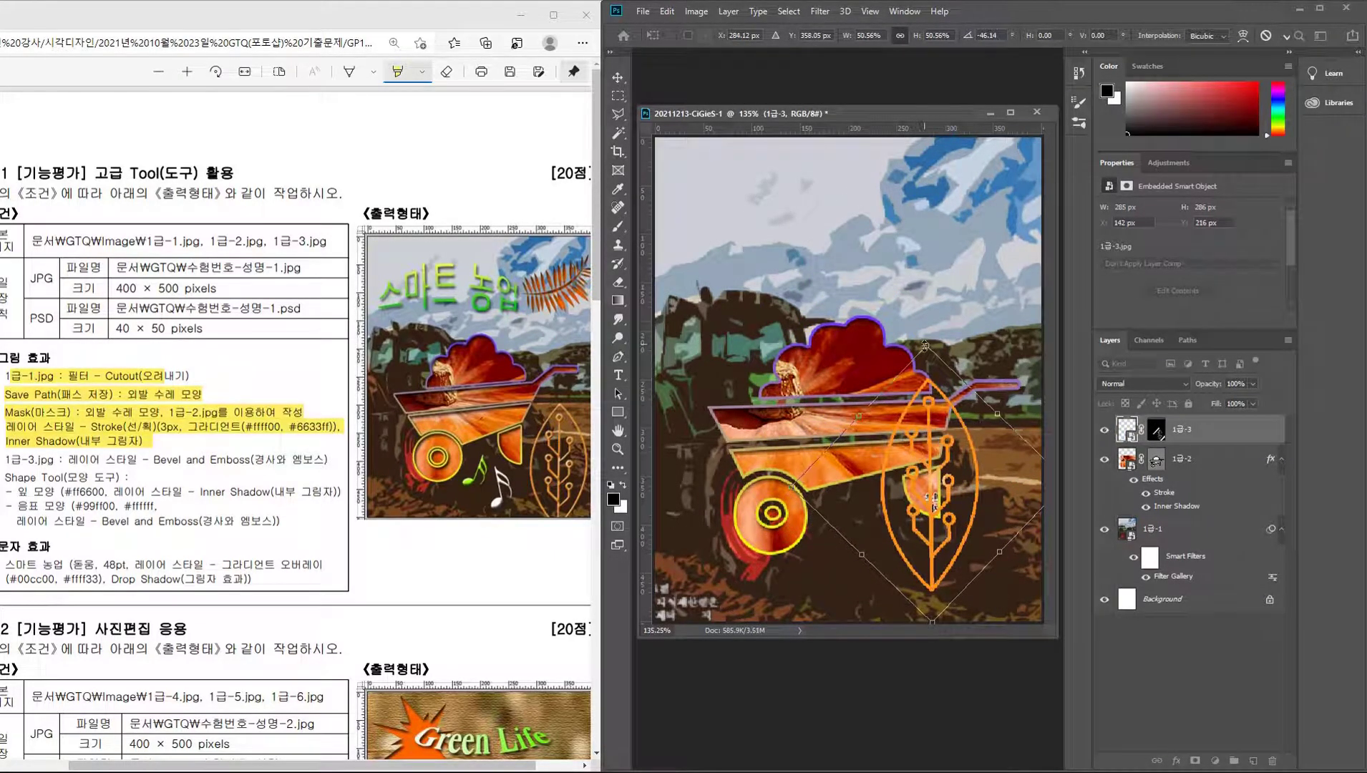
Scale the leaf to about 48% (270 × 271 px), place it at X 212, Y 270, and commit.
left_click_drag(924, 346, 956, 429)
mouse_move(951, 548)
left_mouse_down()
mouse_move(1009, 551)
mouse_move(1018, 583)
left_mouse_up()
left_click_drag(1003, 467, 1000, 396)
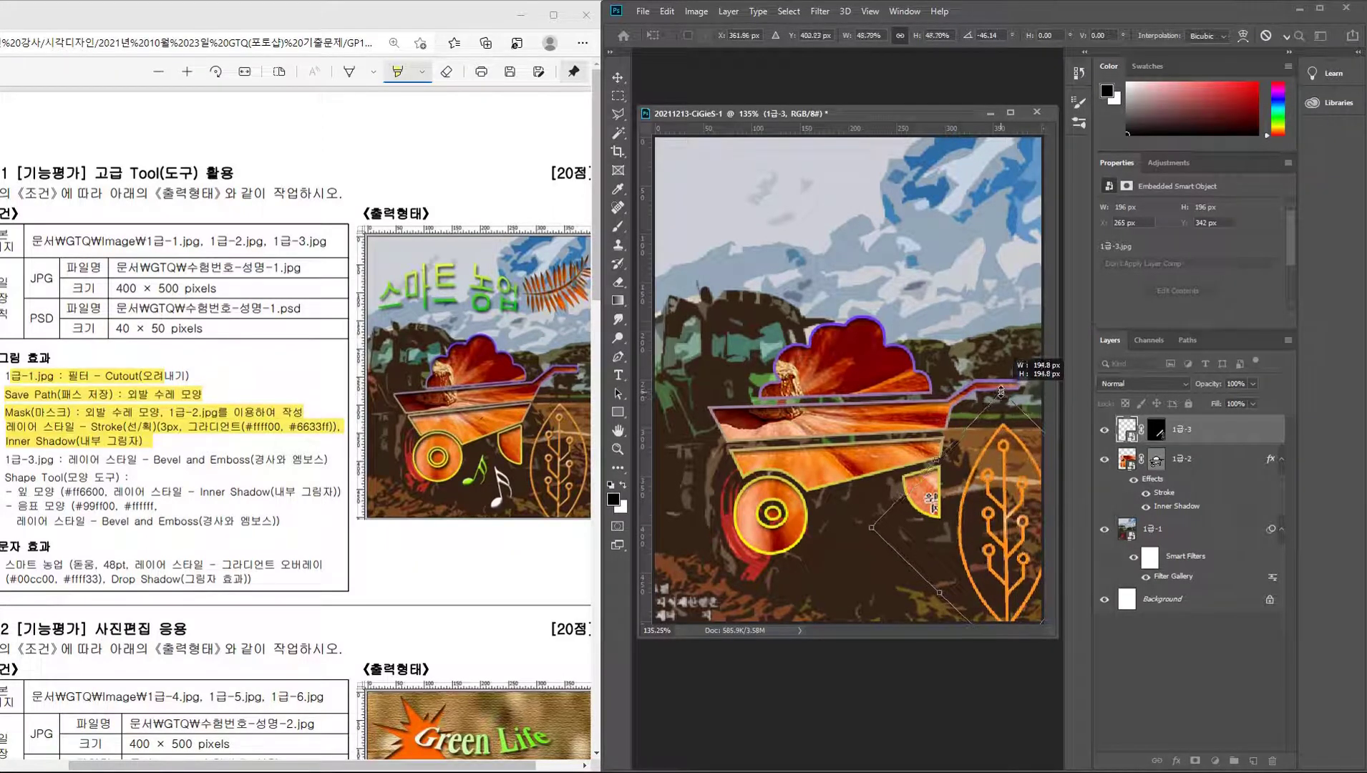
left_click_drag(1000, 396, 998, 388)
left_click_drag(1019, 560, 1020, 575)
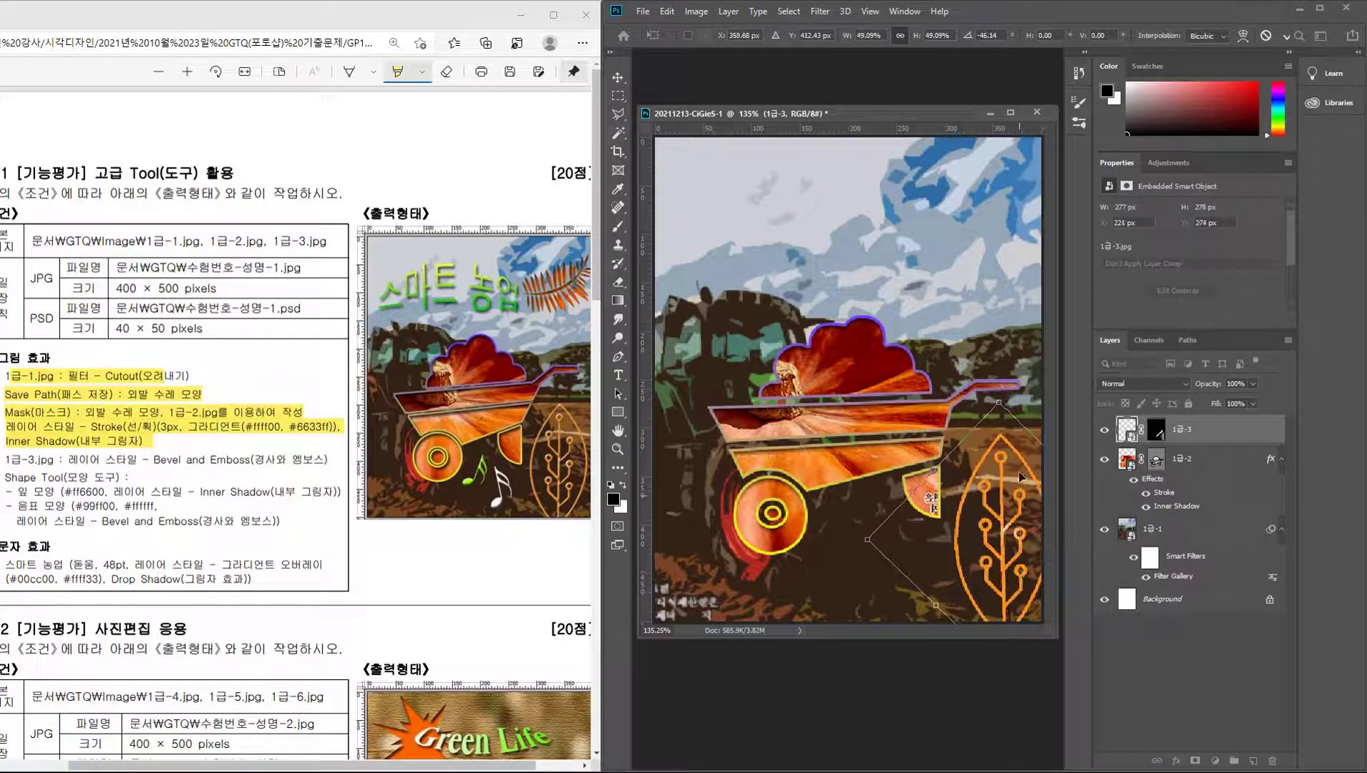
left_click_drag(1000, 400, 996, 395)
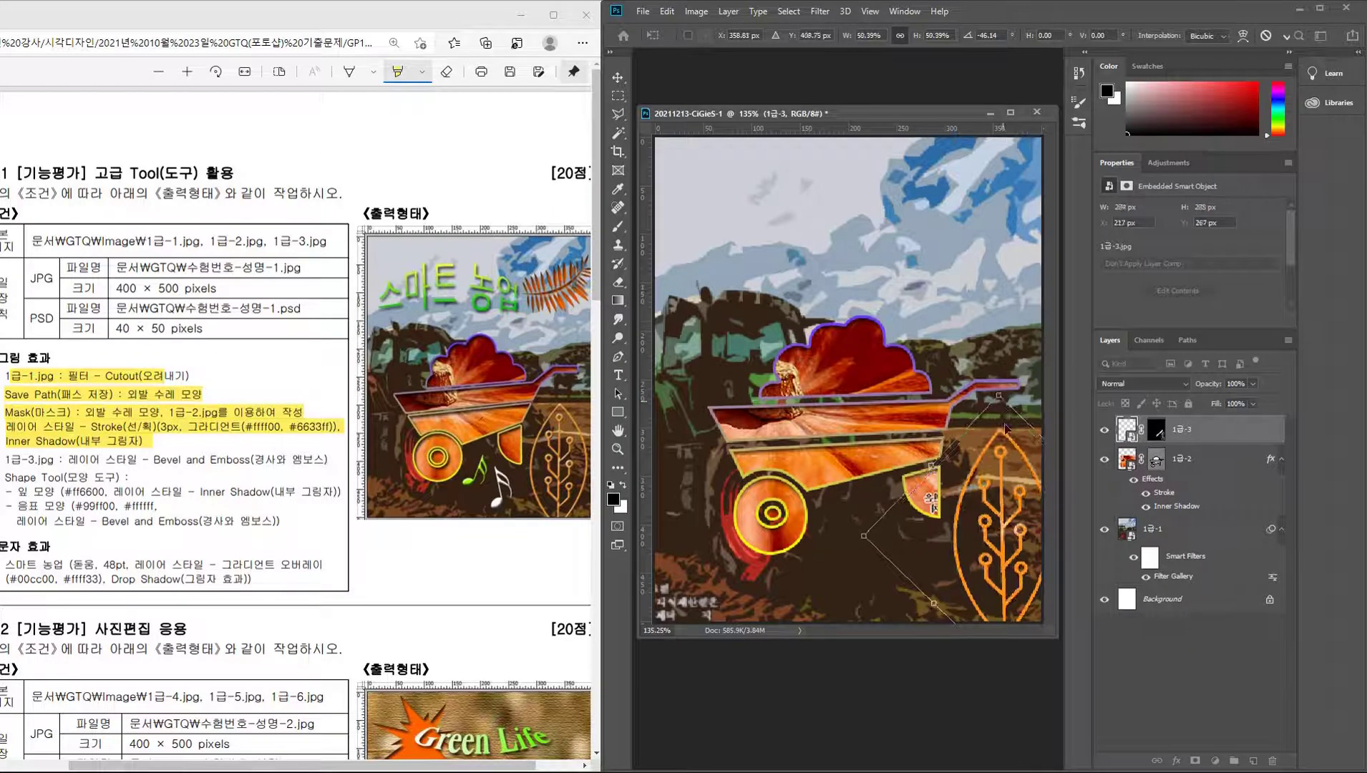
left_click_drag(1006, 525, 997, 523)
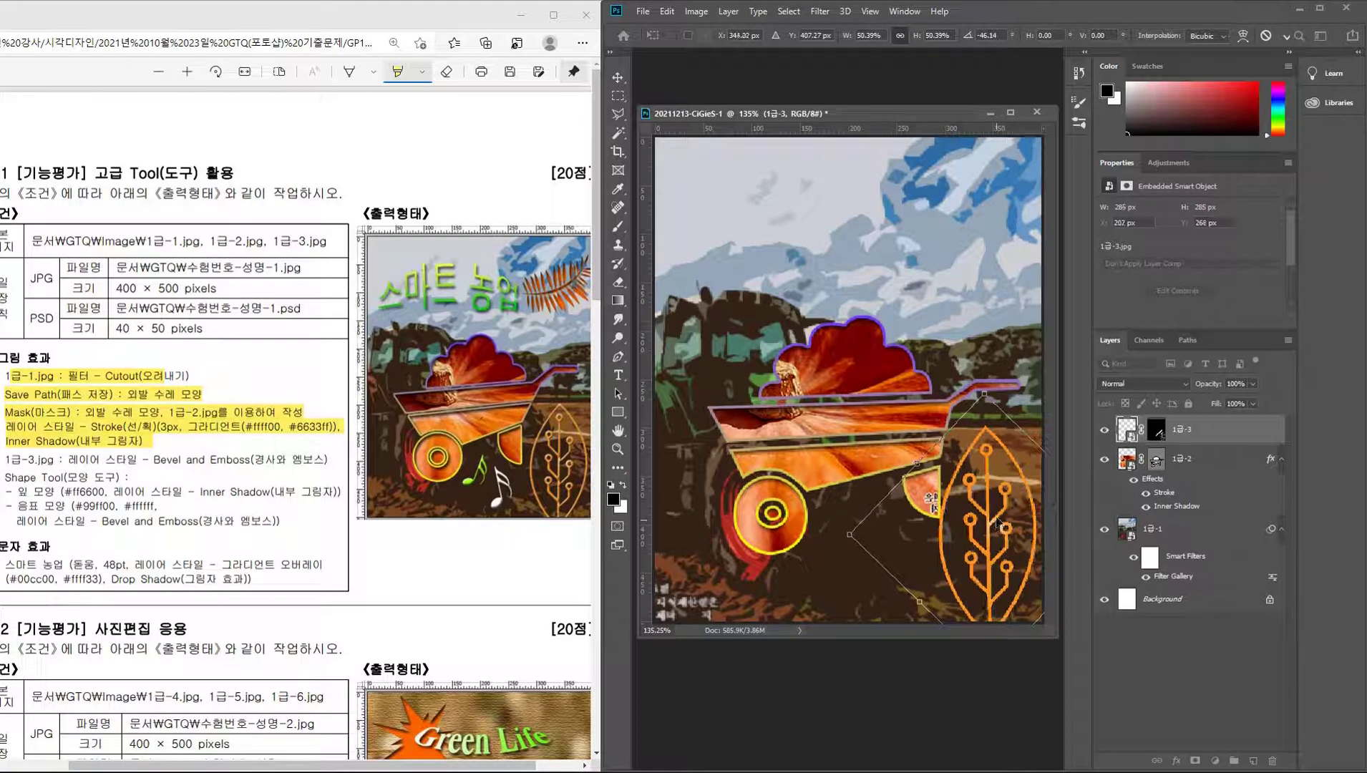
left_click_drag(984, 396, 988, 404)
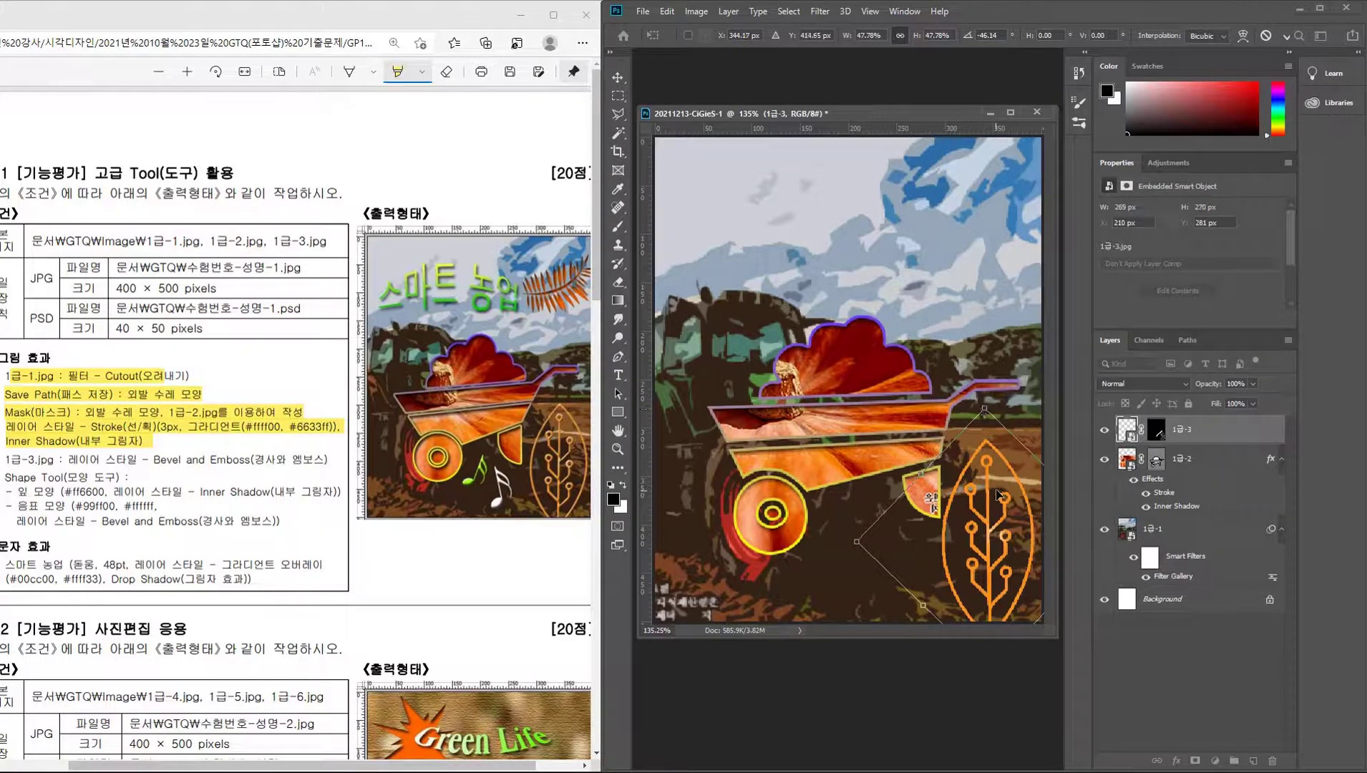
left_click_drag(997, 485, 998, 485)
key("Return")
key("l")
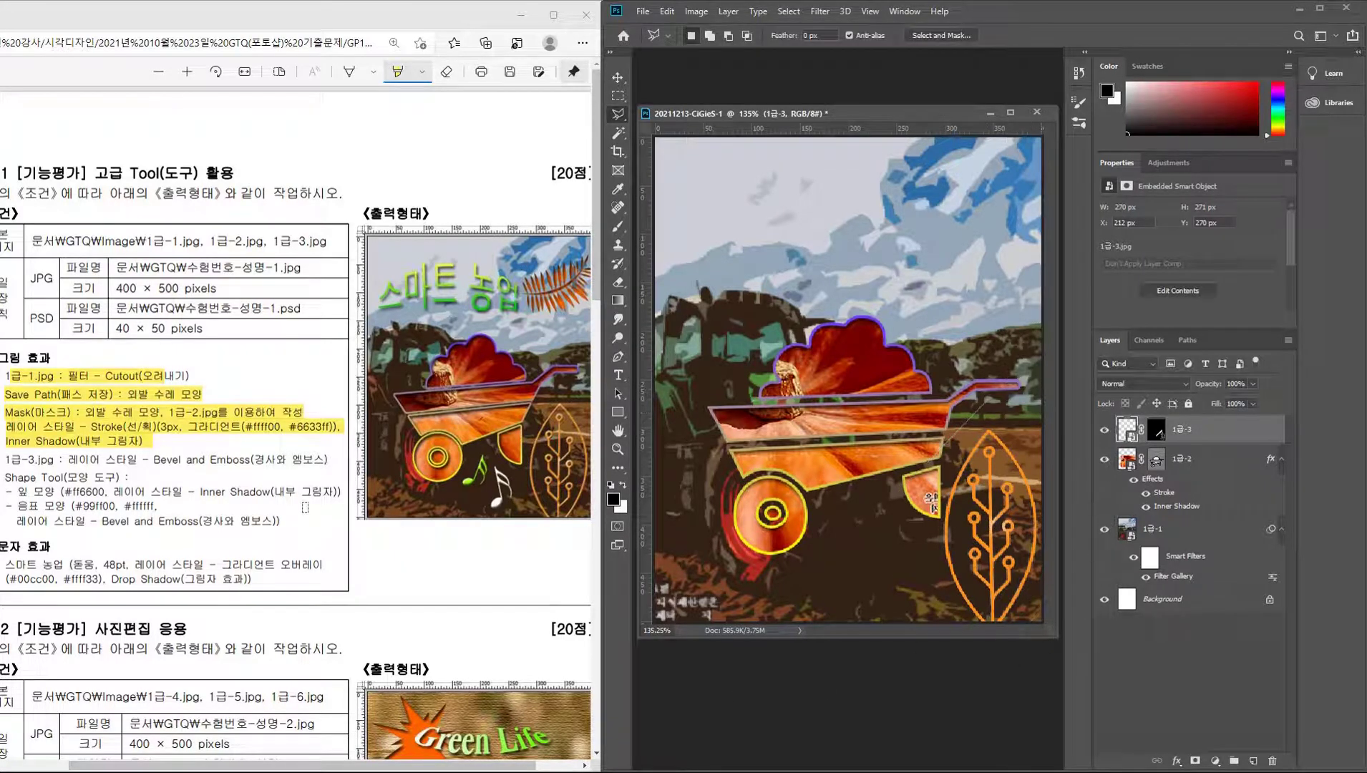
Give layer 1급-3 a default Bevel & Emboss effect and highlight that requirement in the exam PDF.
left_click(1178, 761)
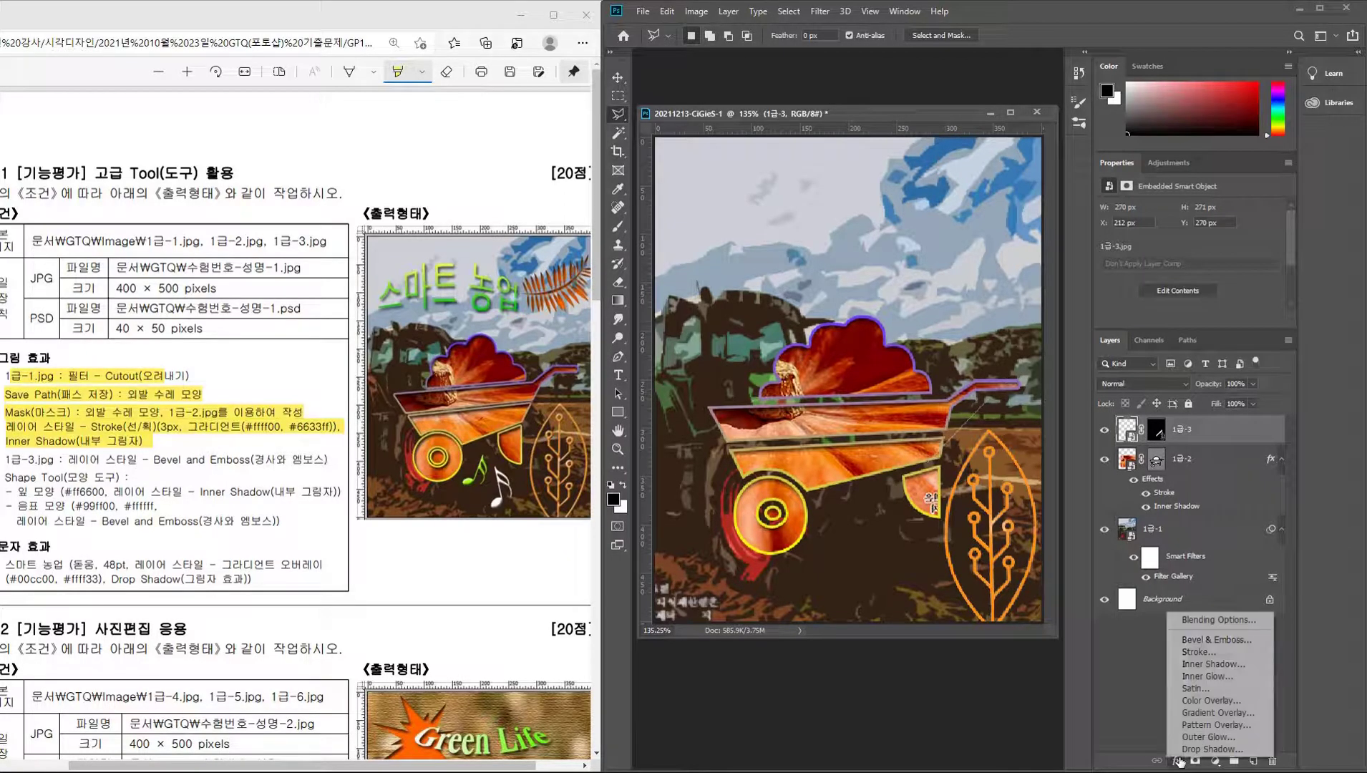
left_click(1227, 641)
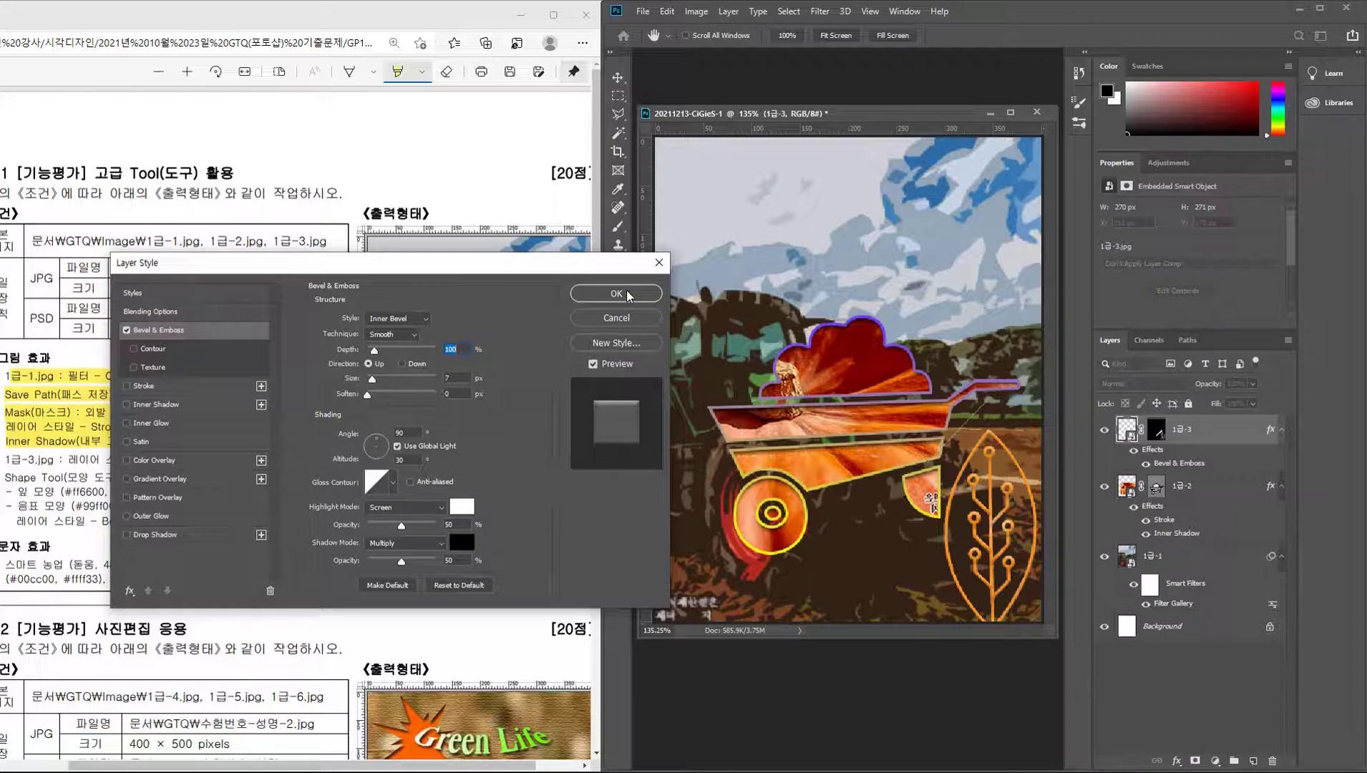
left_click(627, 294)
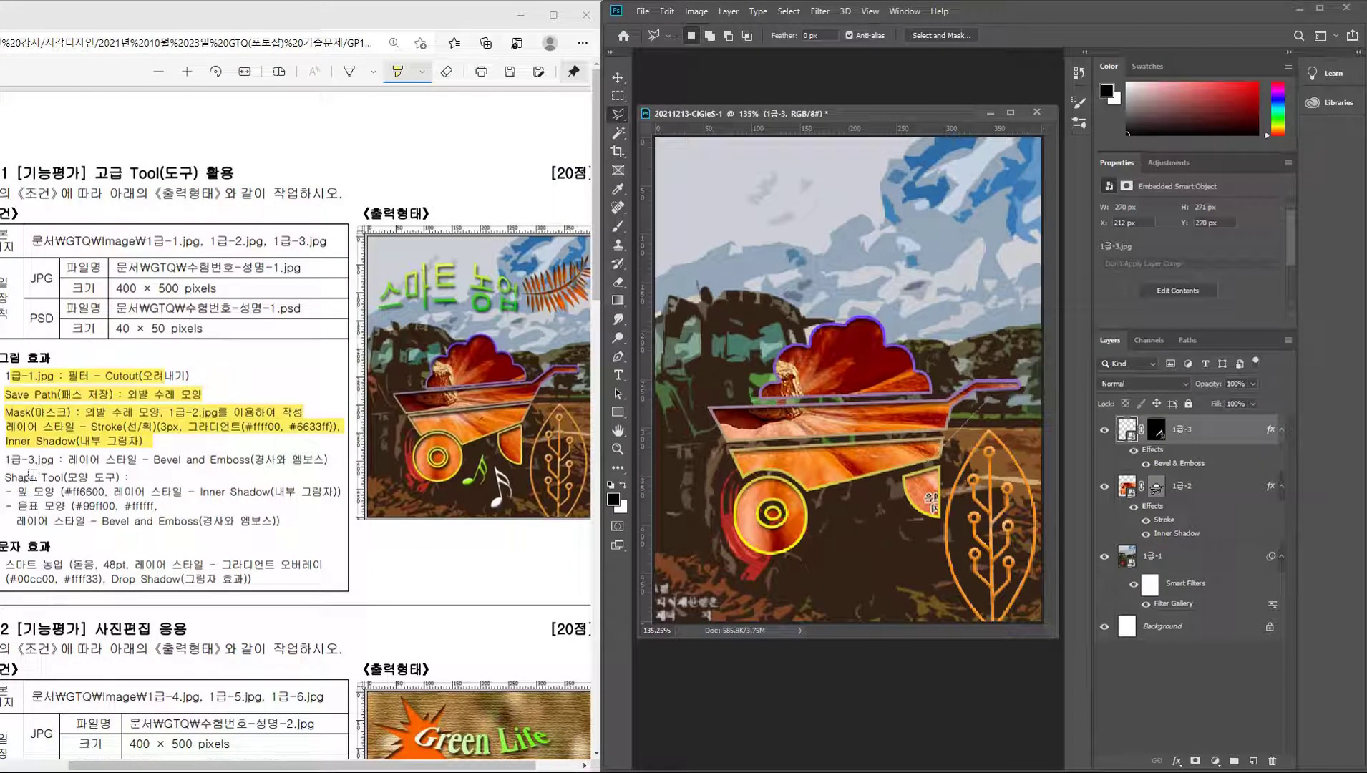
left_click_drag(8, 459, 336, 460)
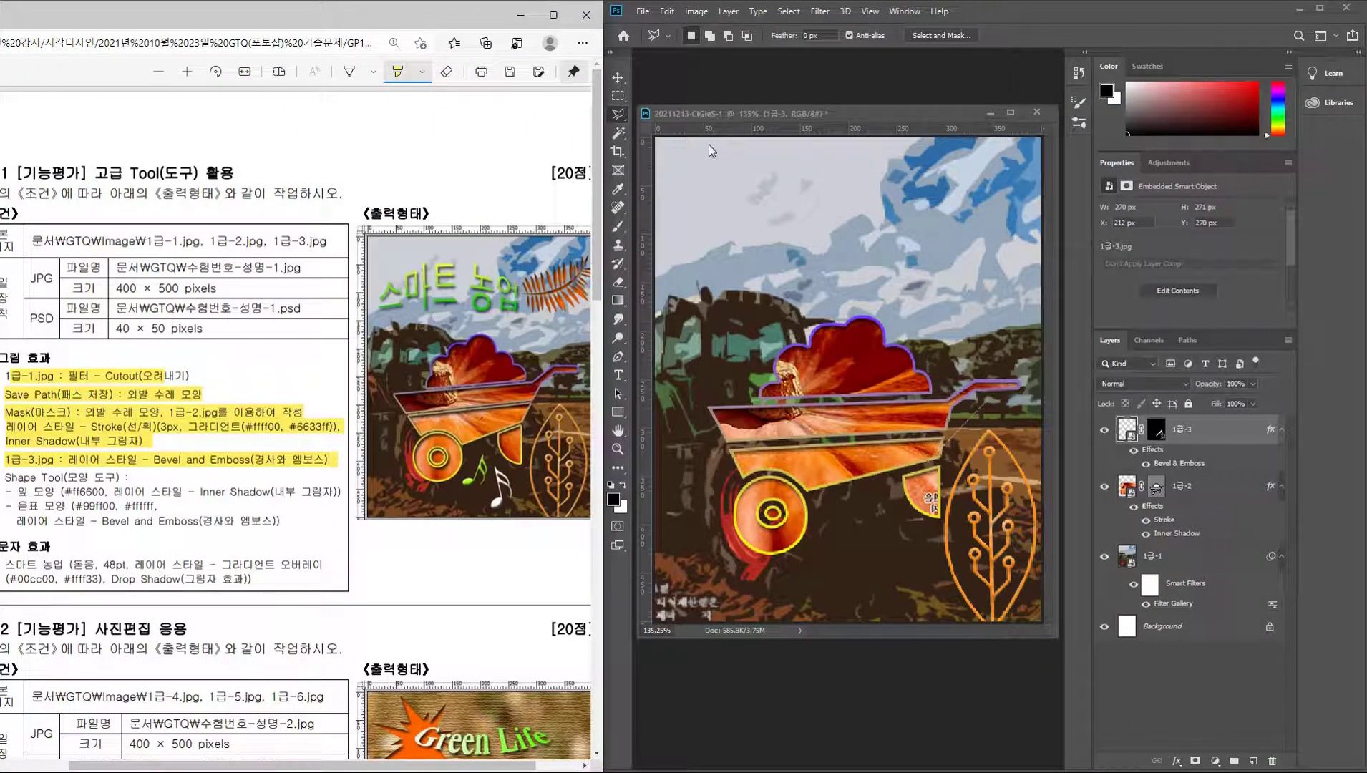
Switch to the Custom Shape Tool and enlarge the Shape picker to browse shapes.
left_click(617, 410)
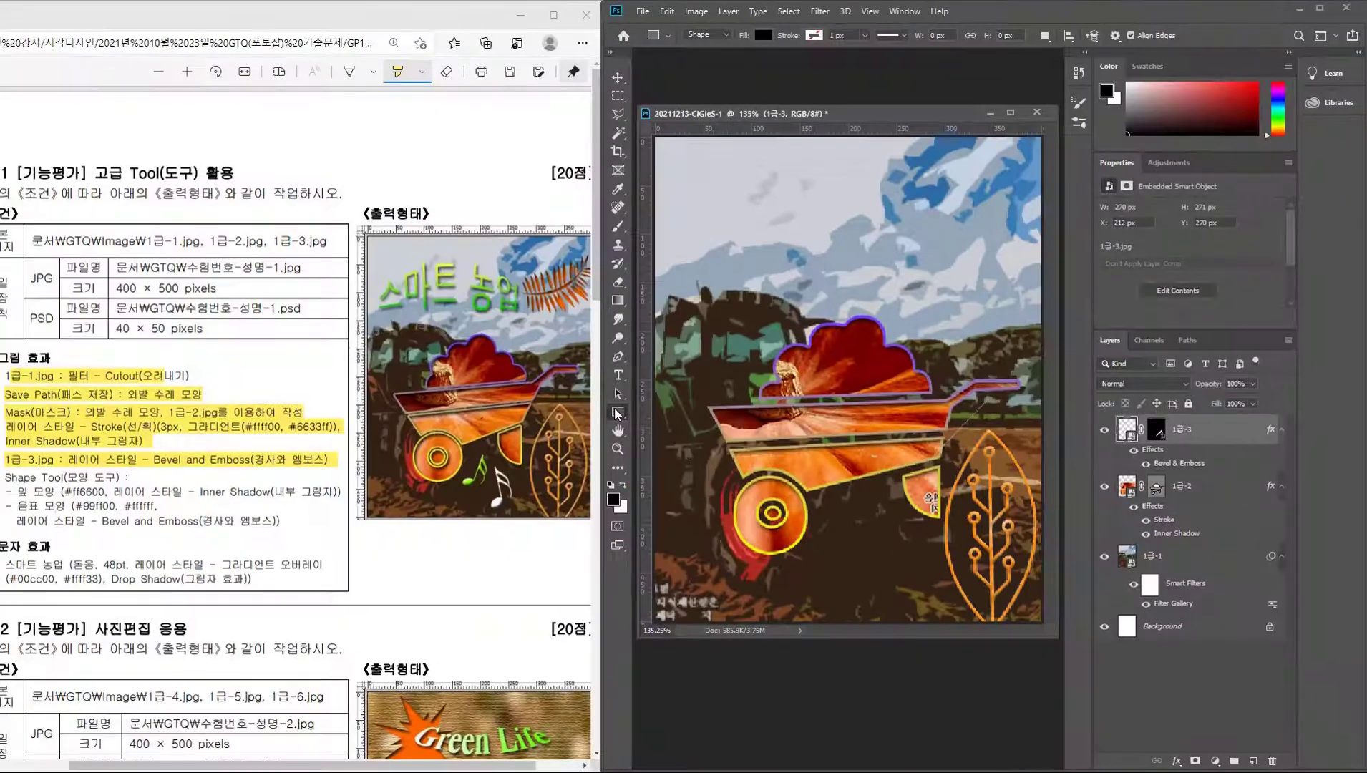
right_click(617, 413)
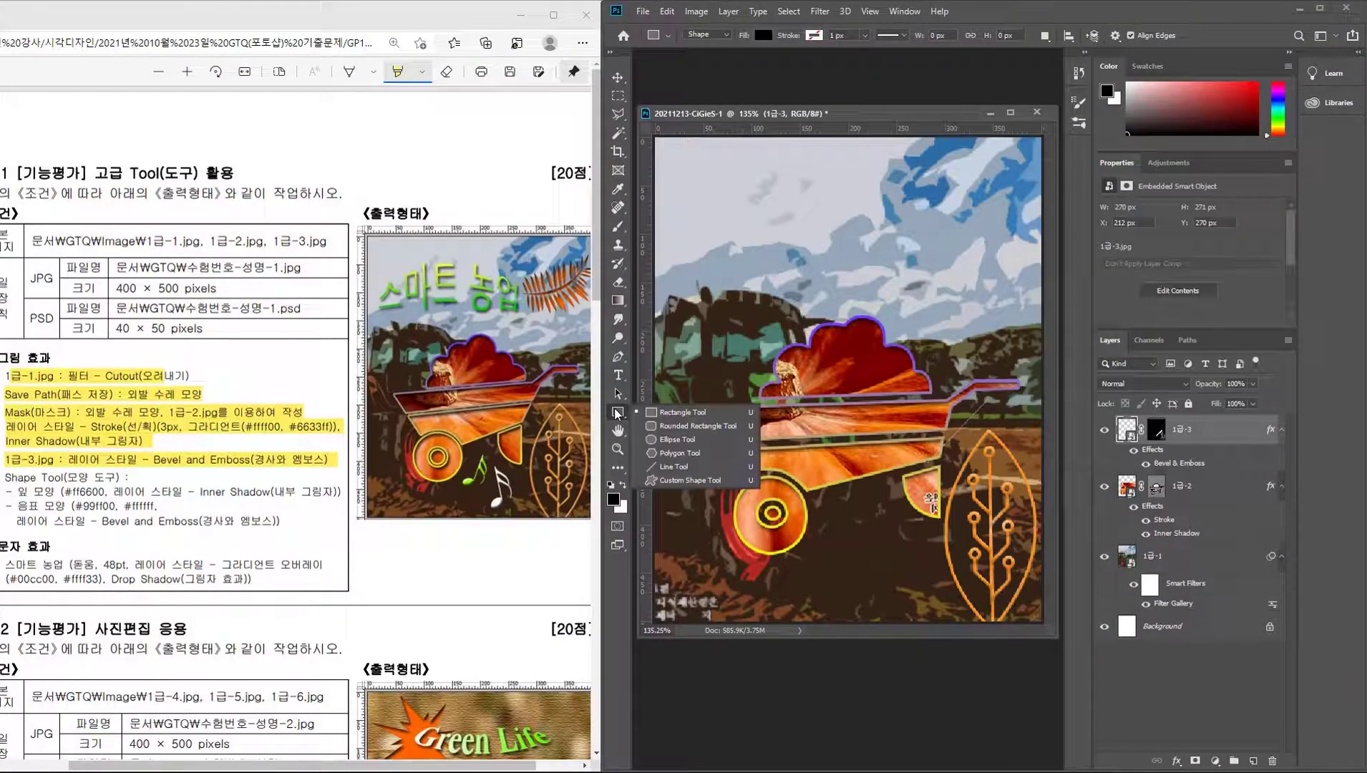
left_click(693, 480)
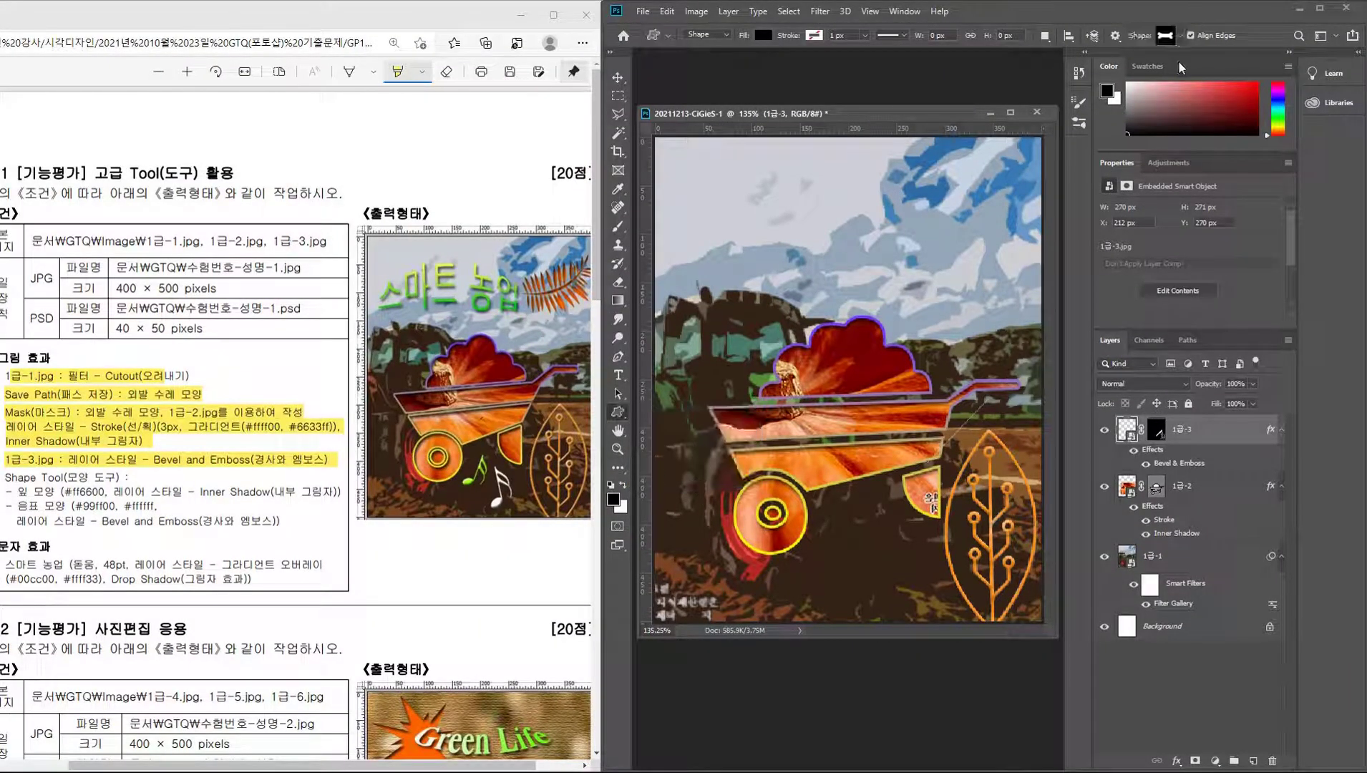
left_click(1181, 37)
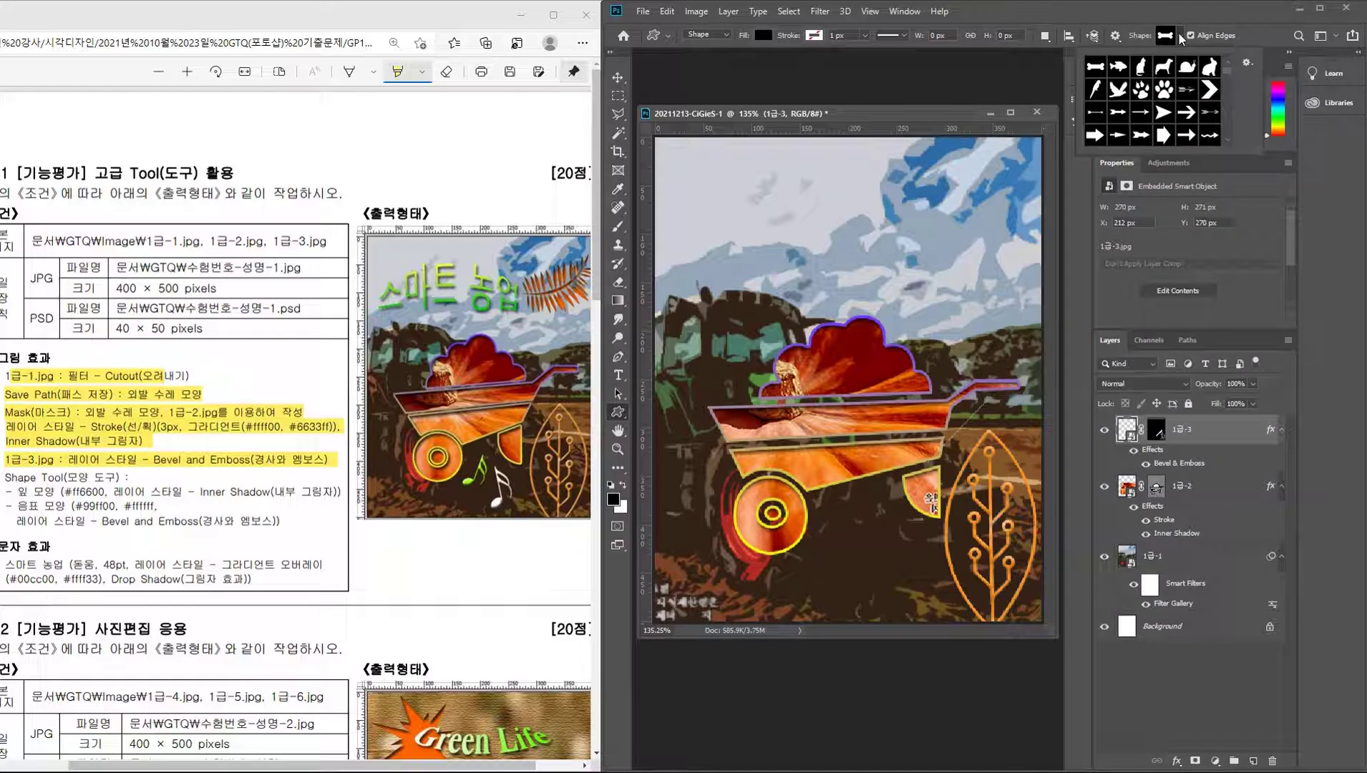
left_click_drag(1256, 151, 1358, 582)
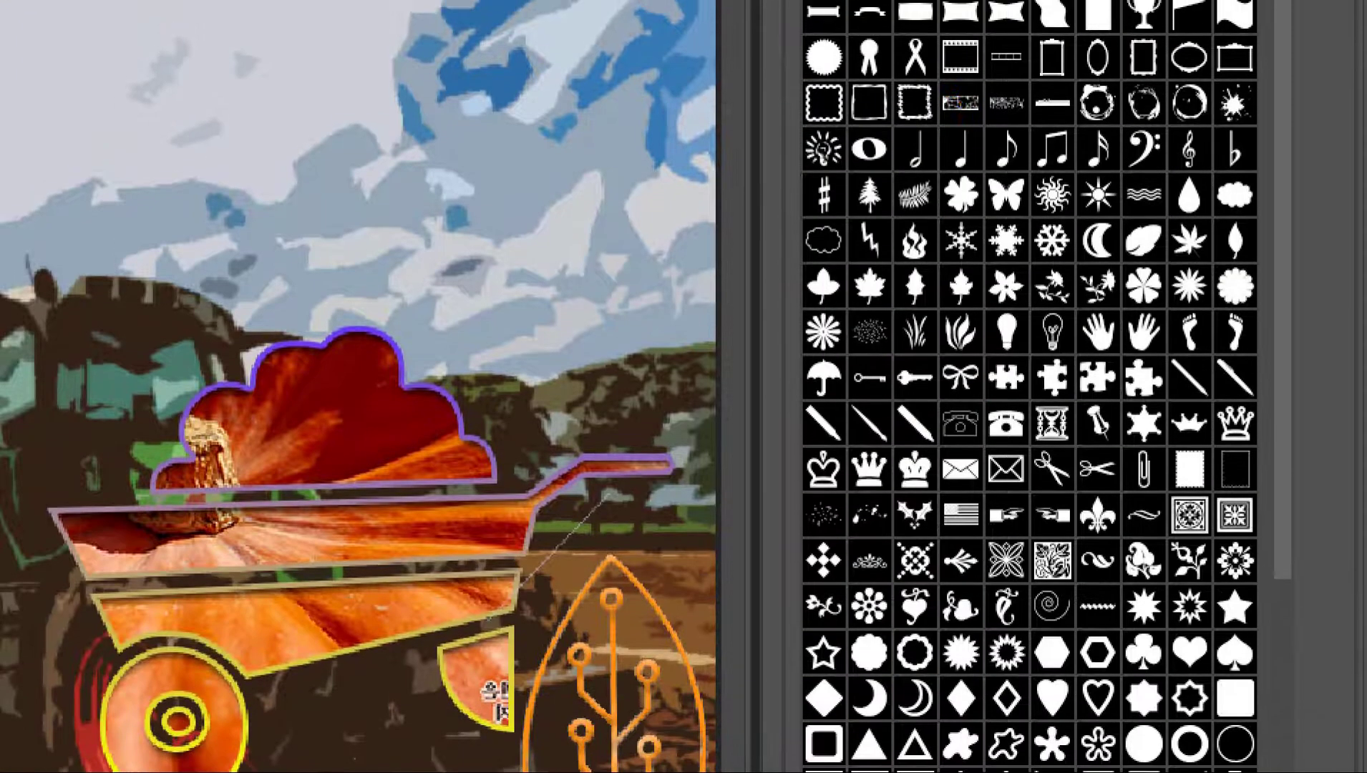
Choose the fern shape from the custom shape library for Shape-mode drawing.
left_click(884, 173)
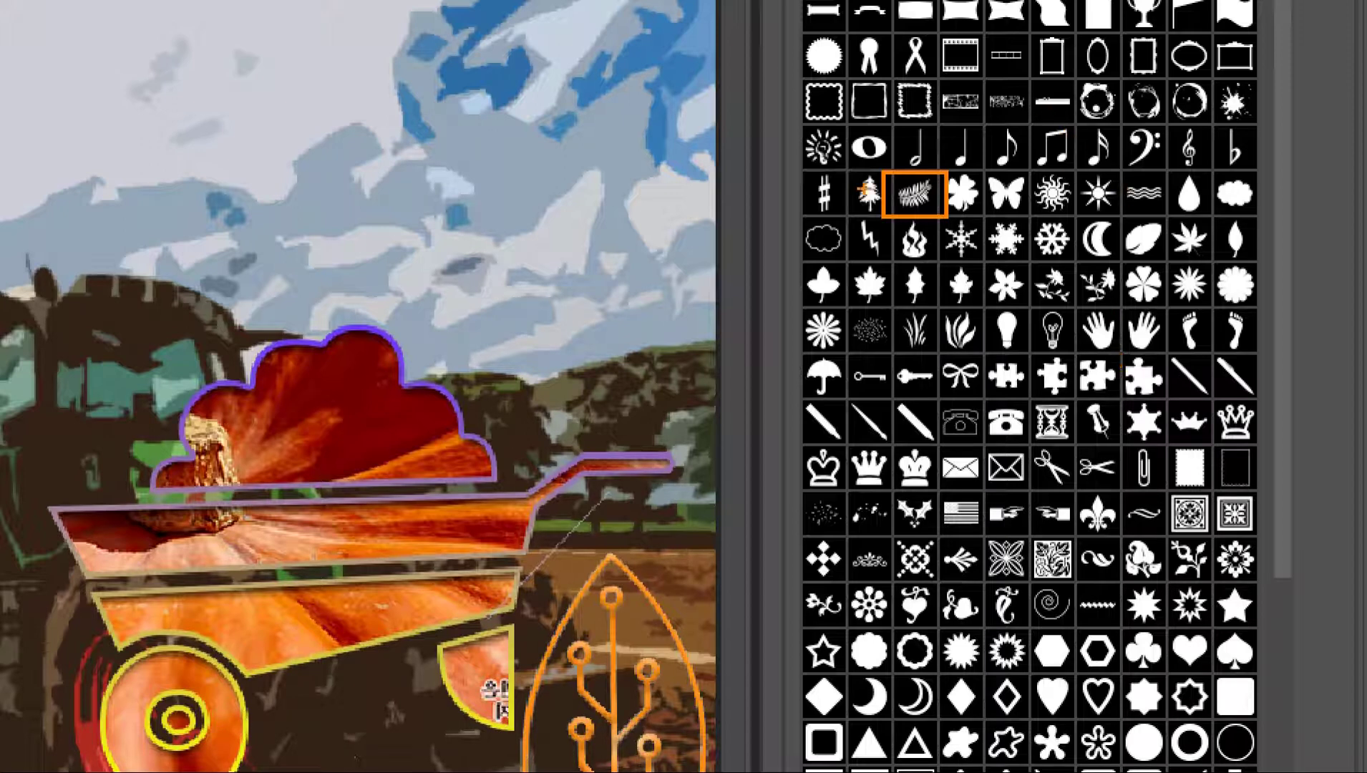
left_click_drag(816, 118, 1151, 181)
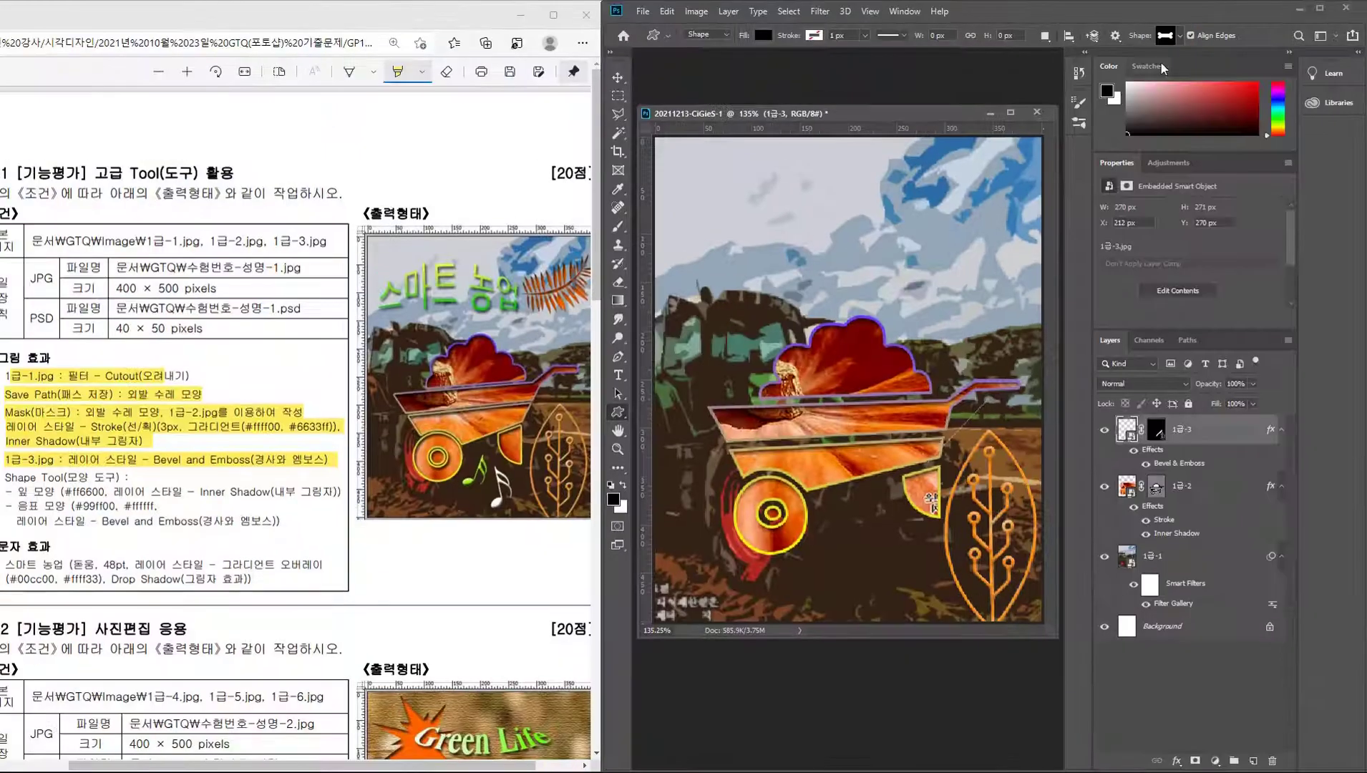
left_click(1180, 36)
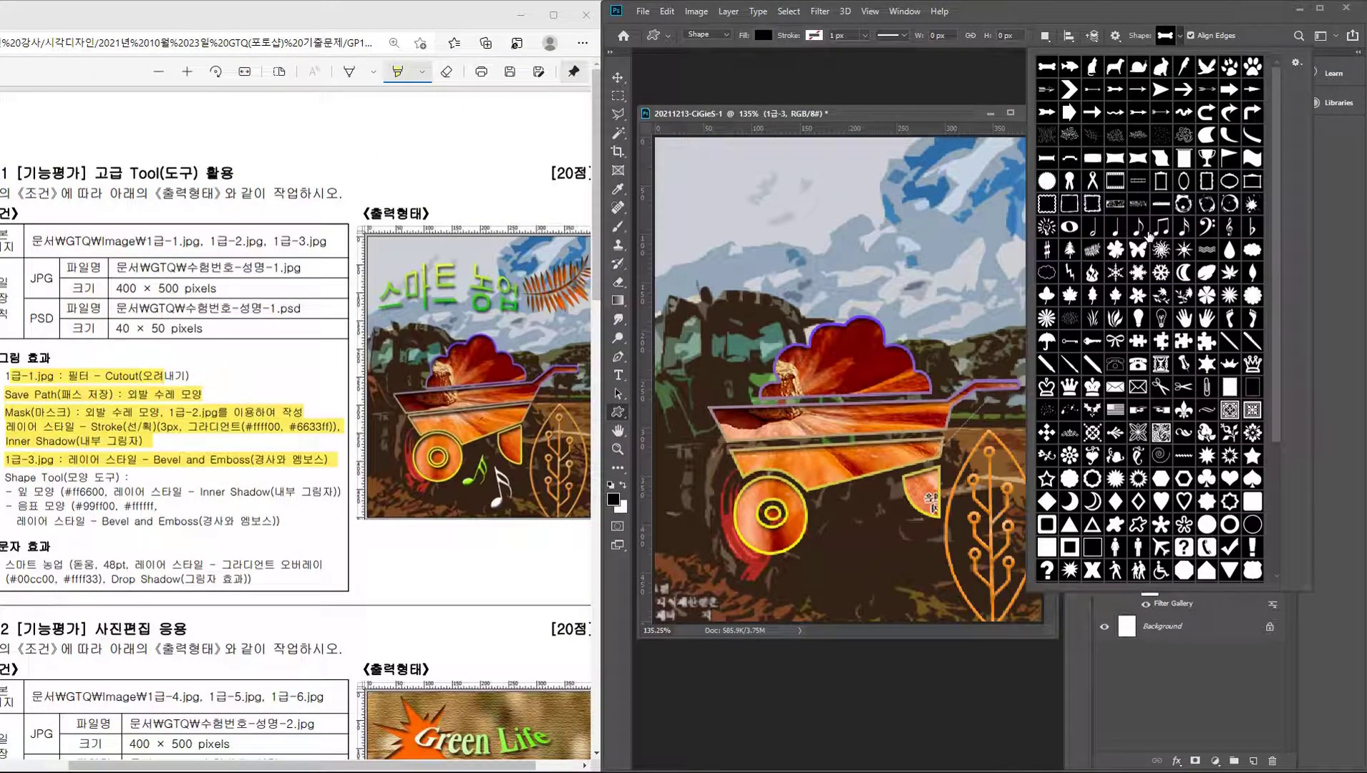
left_click(1092, 250)
key("Return")
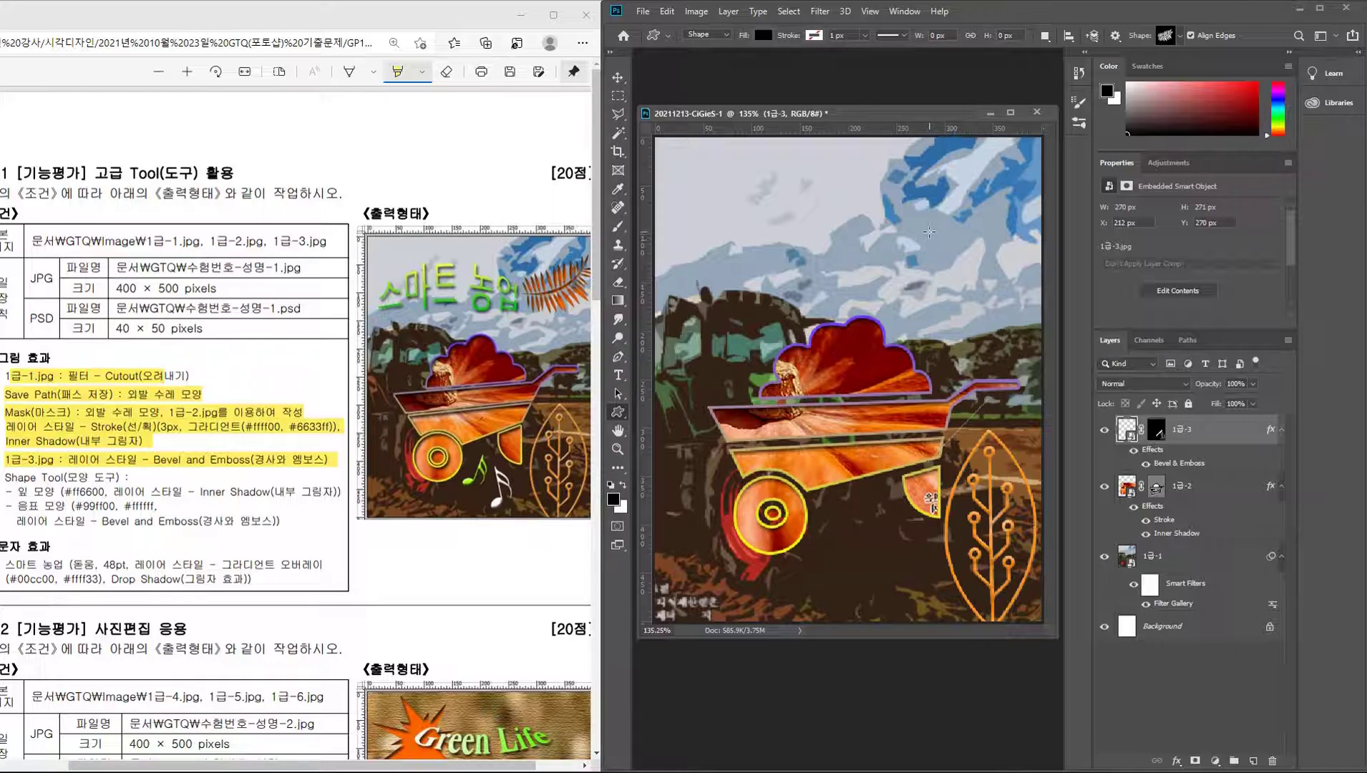
Draw the fern-leaf custom shape in the upper-right sky and stretch it to its final size.
left_click_drag(929, 231, 1030, 176)
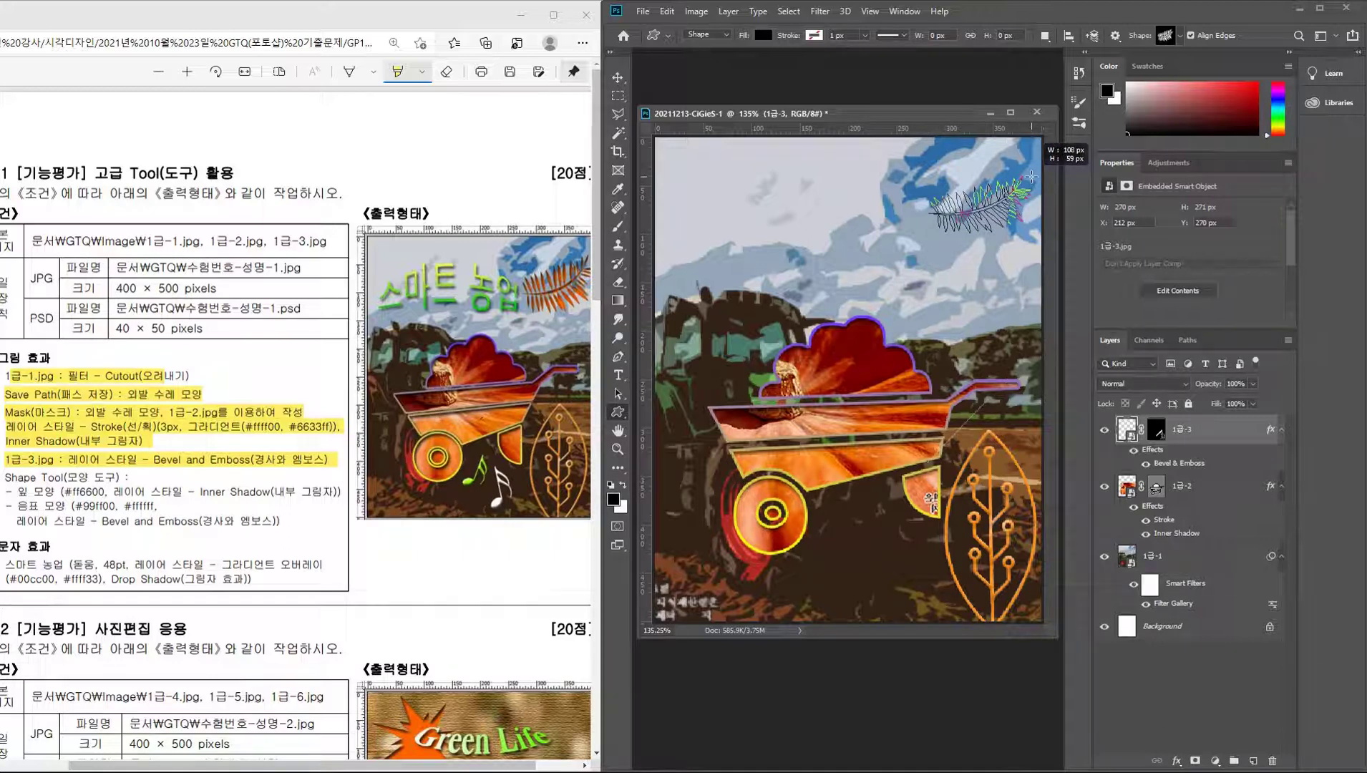
left_click_drag(1030, 176, 1082, 141)
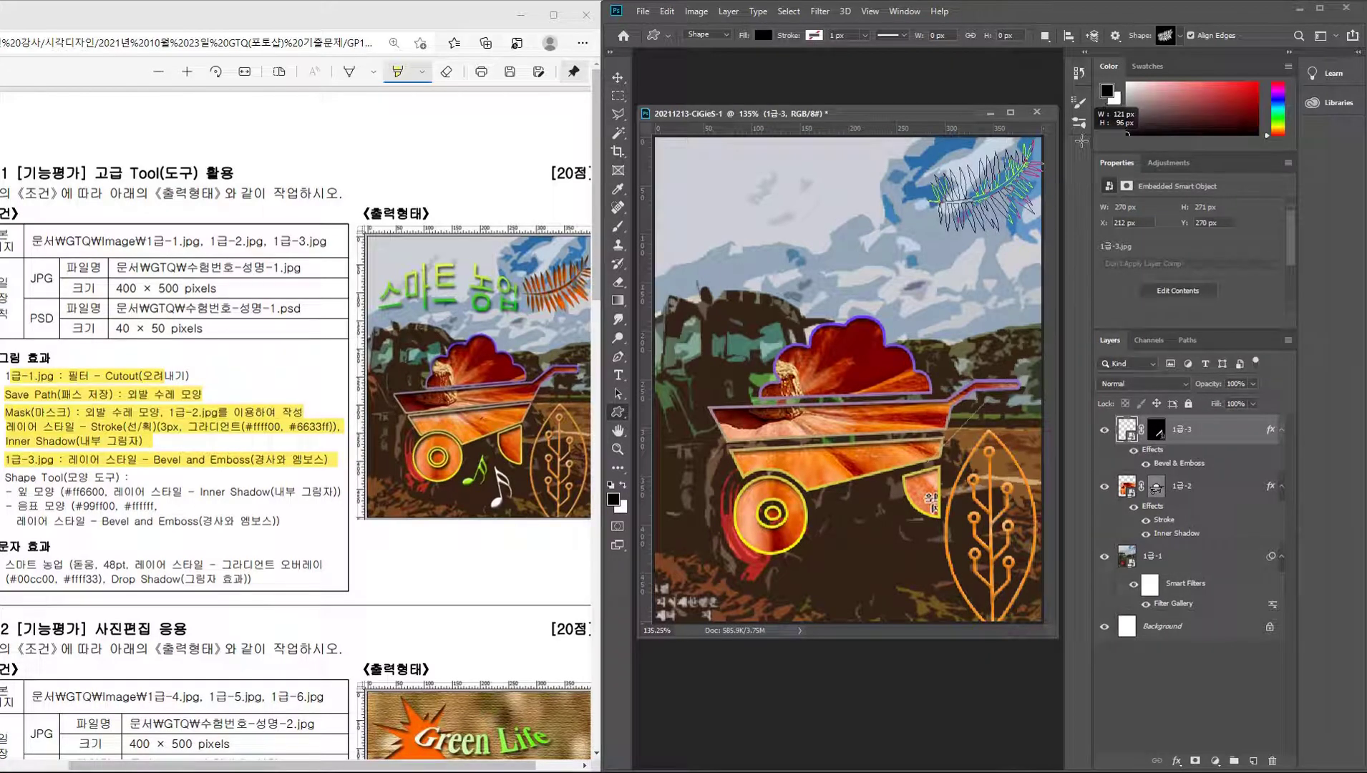
left_click_drag(1080, 141, 1081, 149)
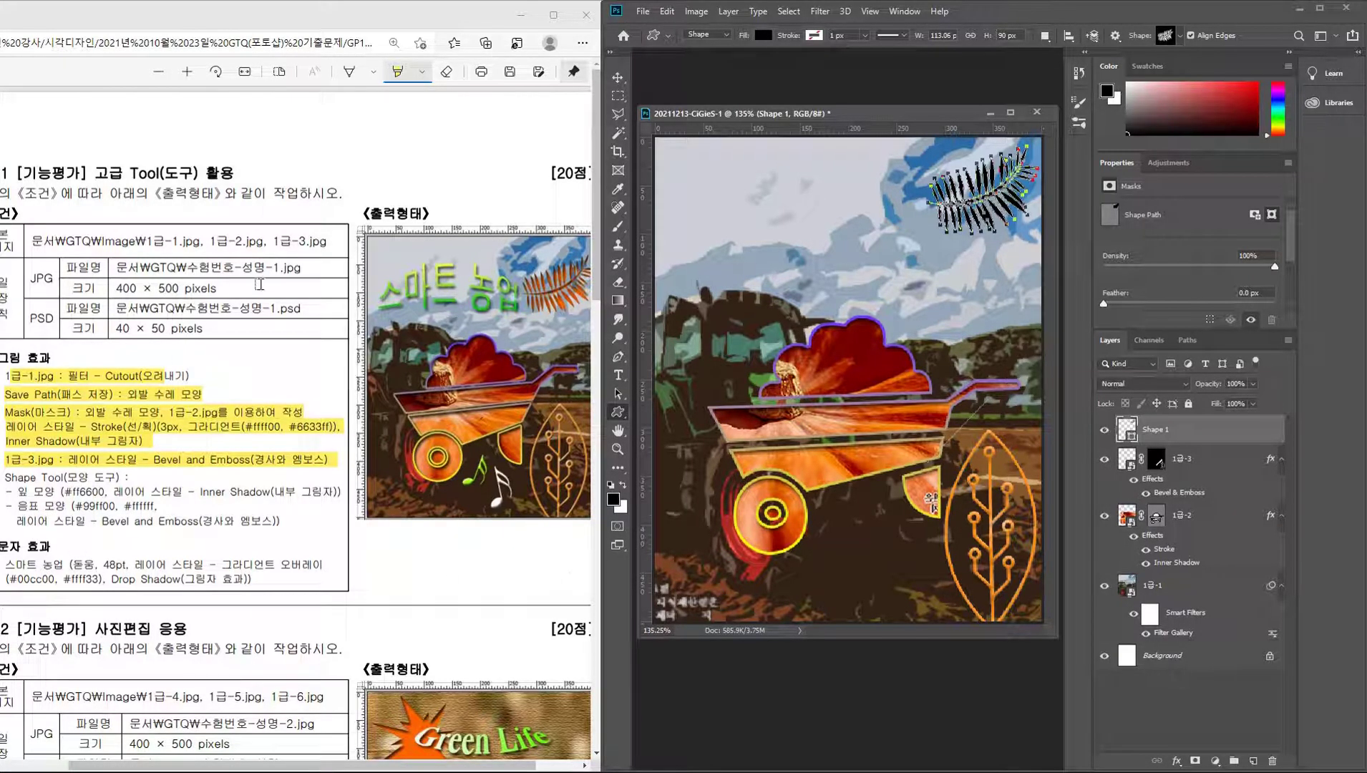
Fill the fern shape orange #ff6600.
left_click(764, 35)
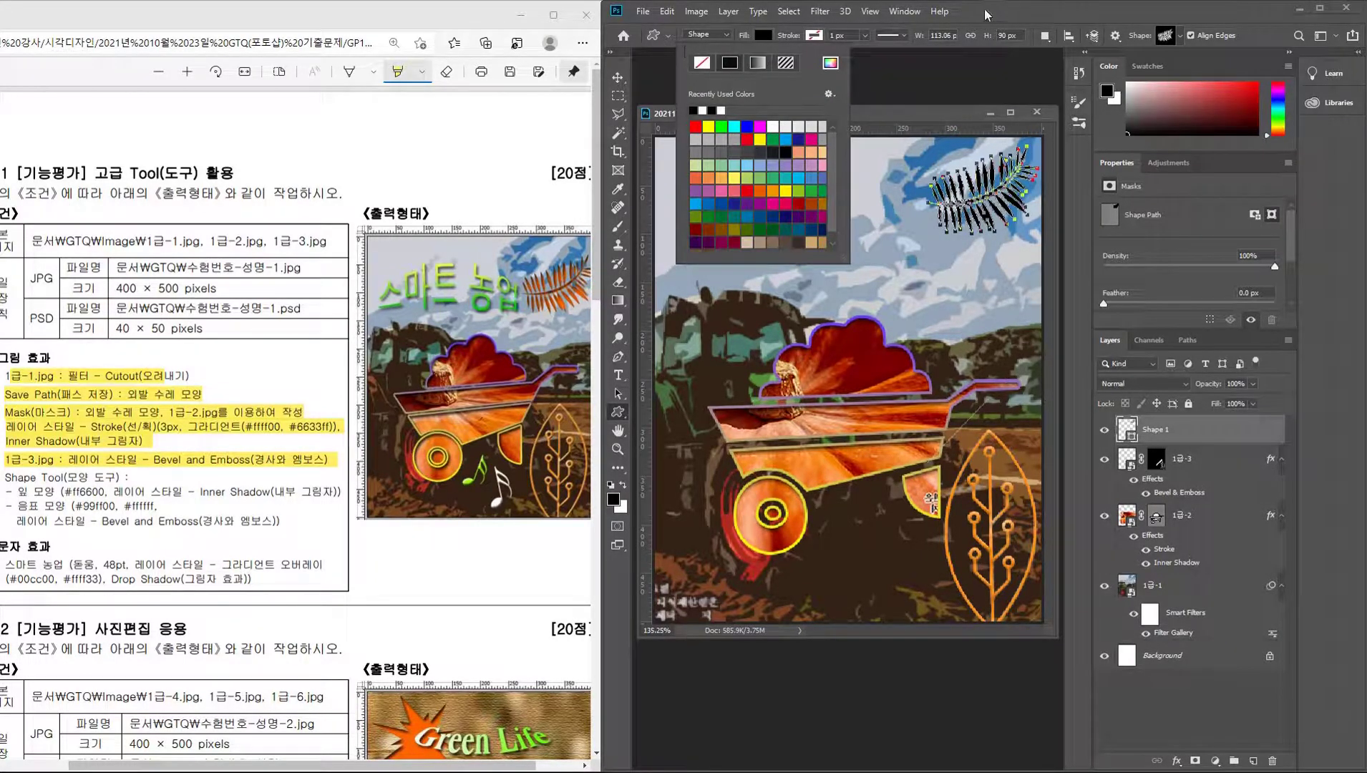
left_click(830, 62)
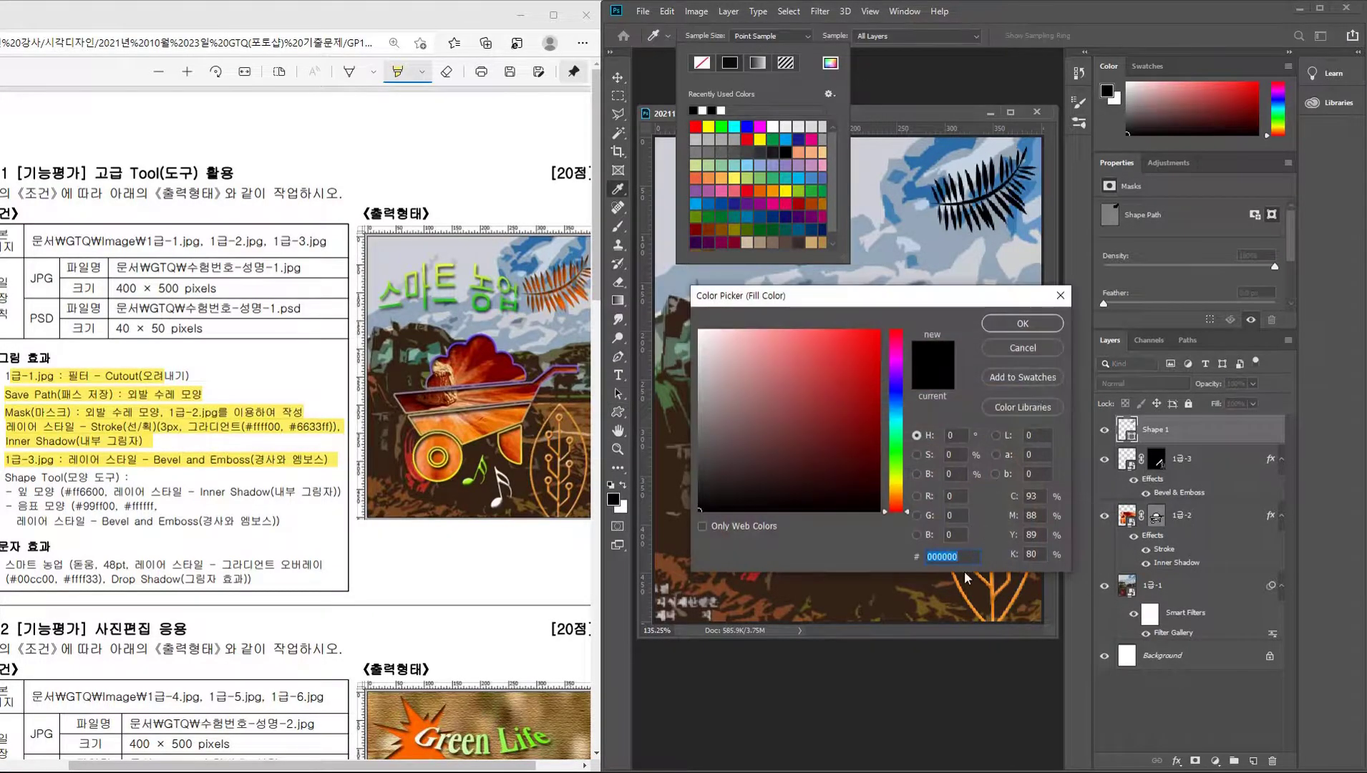
left_click(1032, 349)
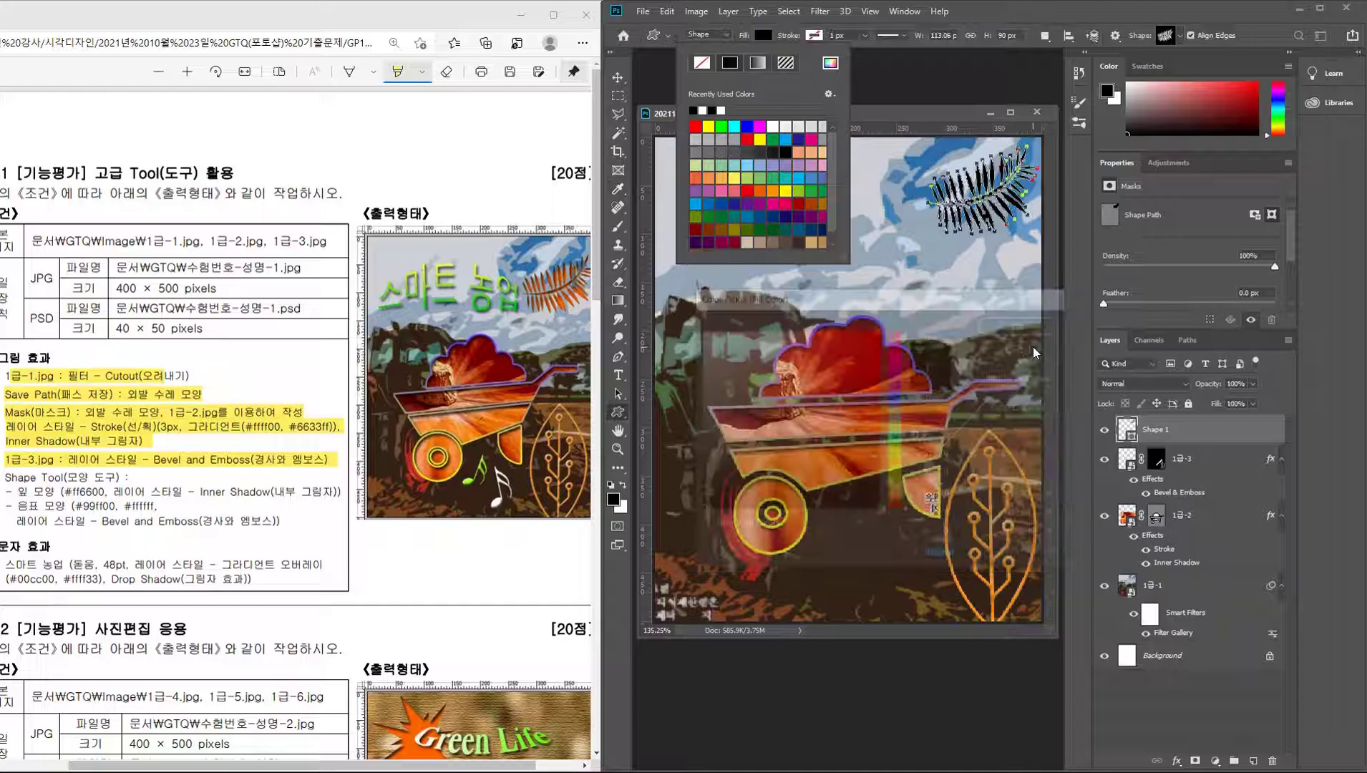
left_click(771, 35)
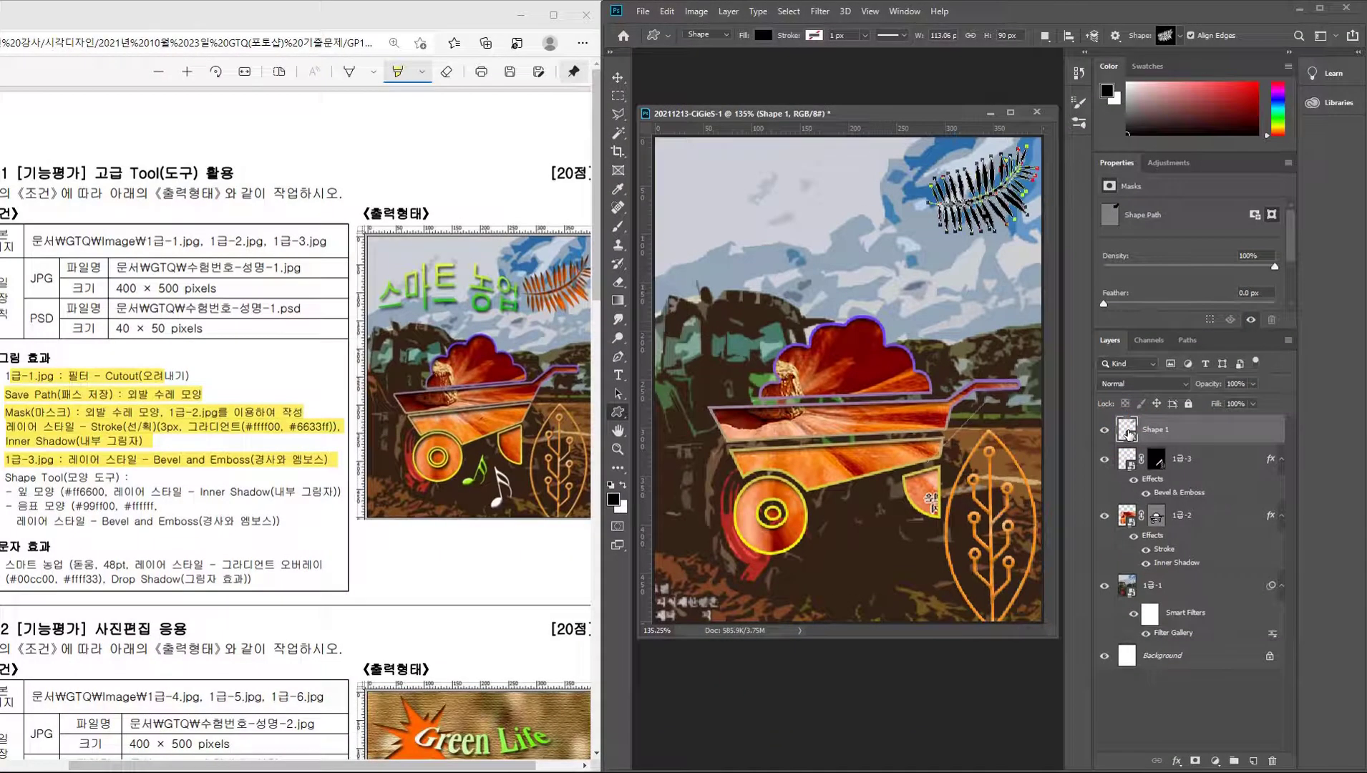
double_click(1128, 432)
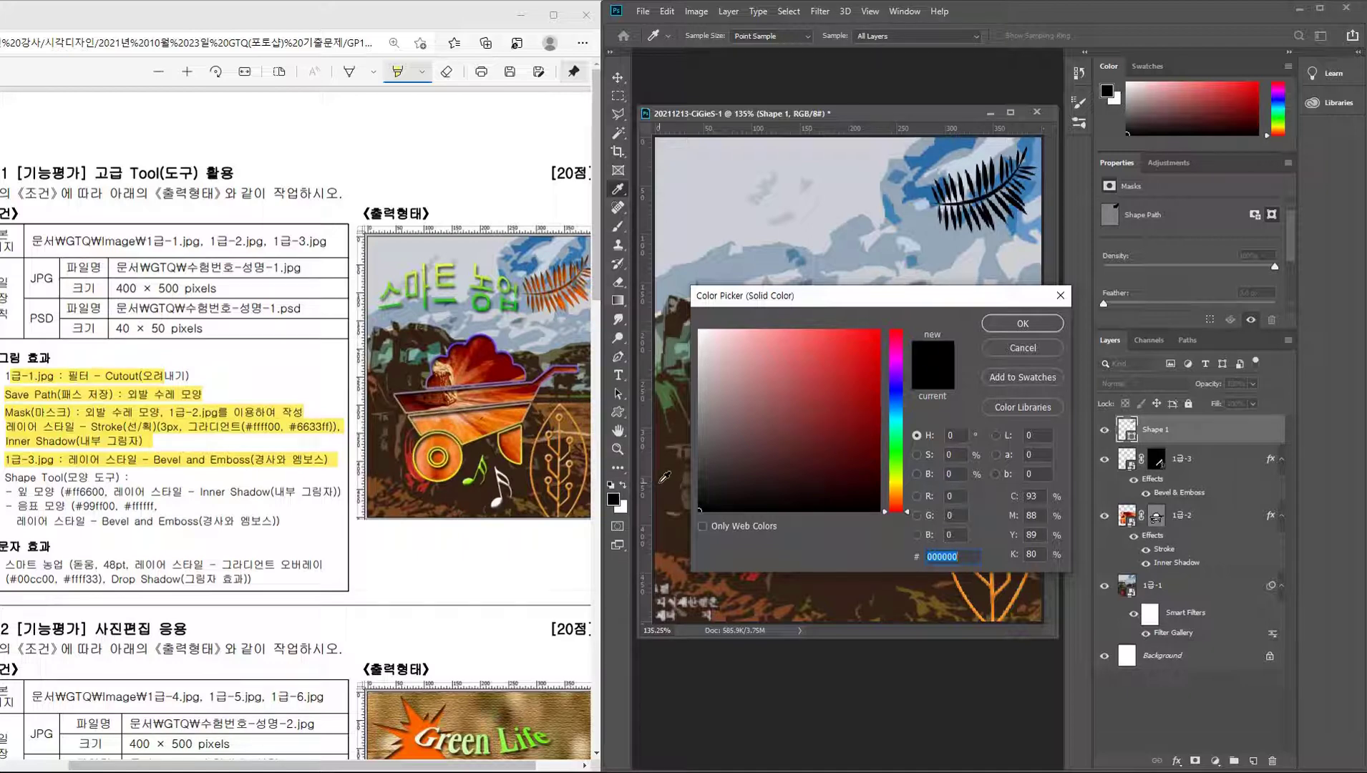
type("ff6600")
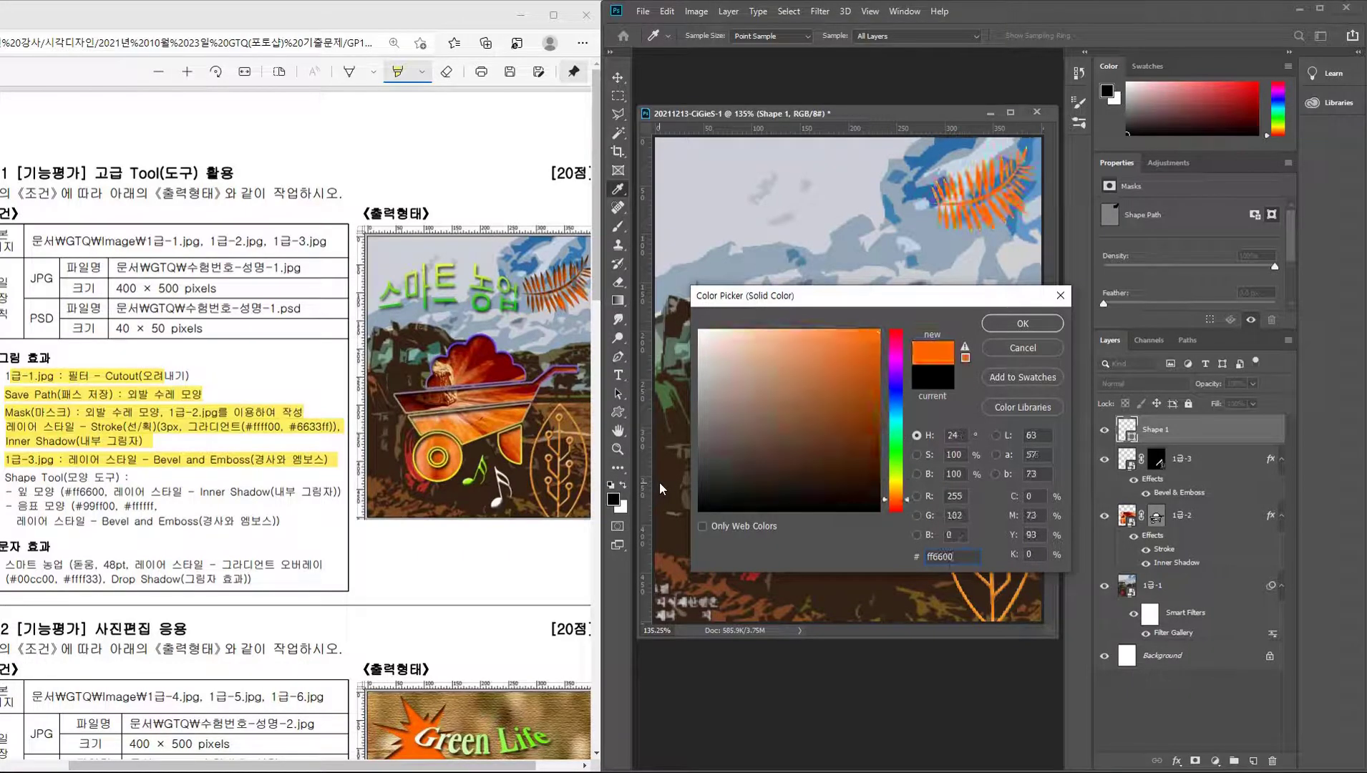
key("Return")
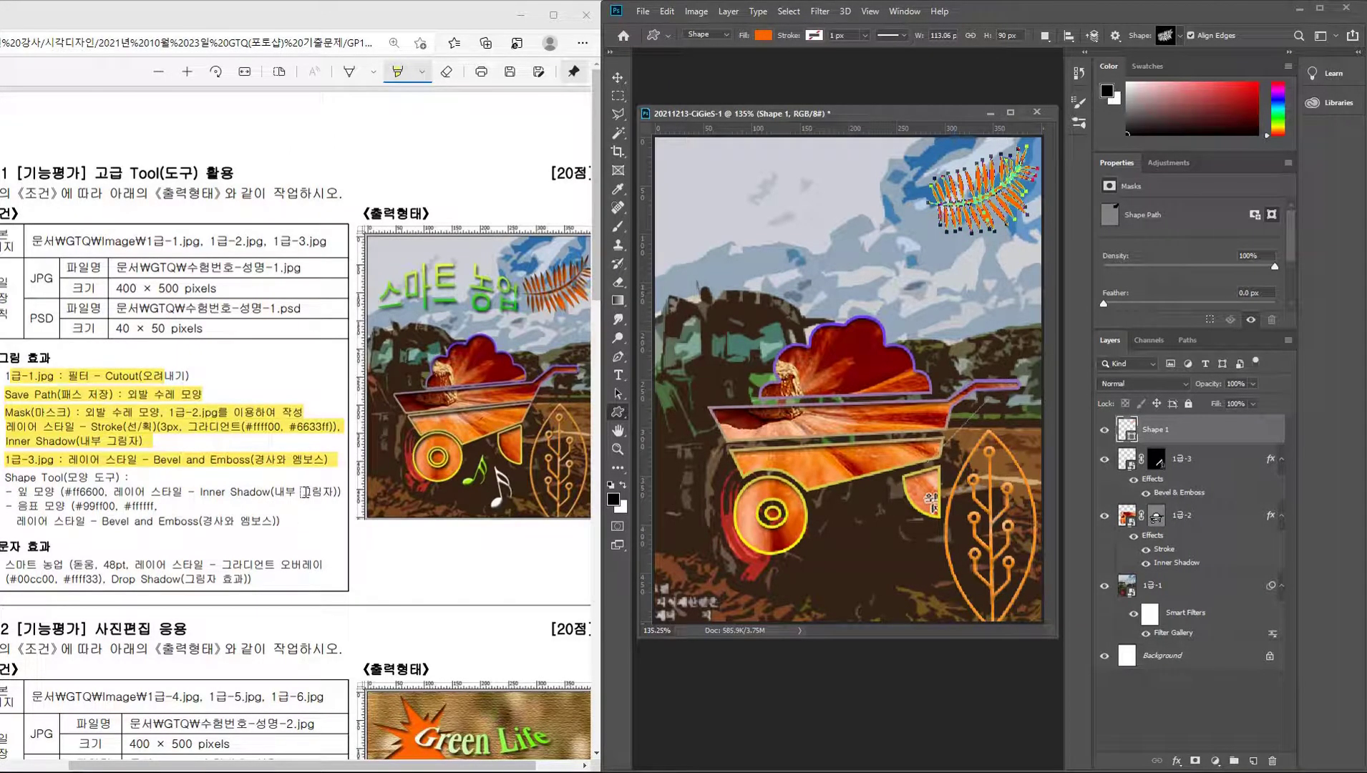
Add an Inner Shadow effect to the fern and mark the leaf-shape requirement done.
left_click(1177, 760)
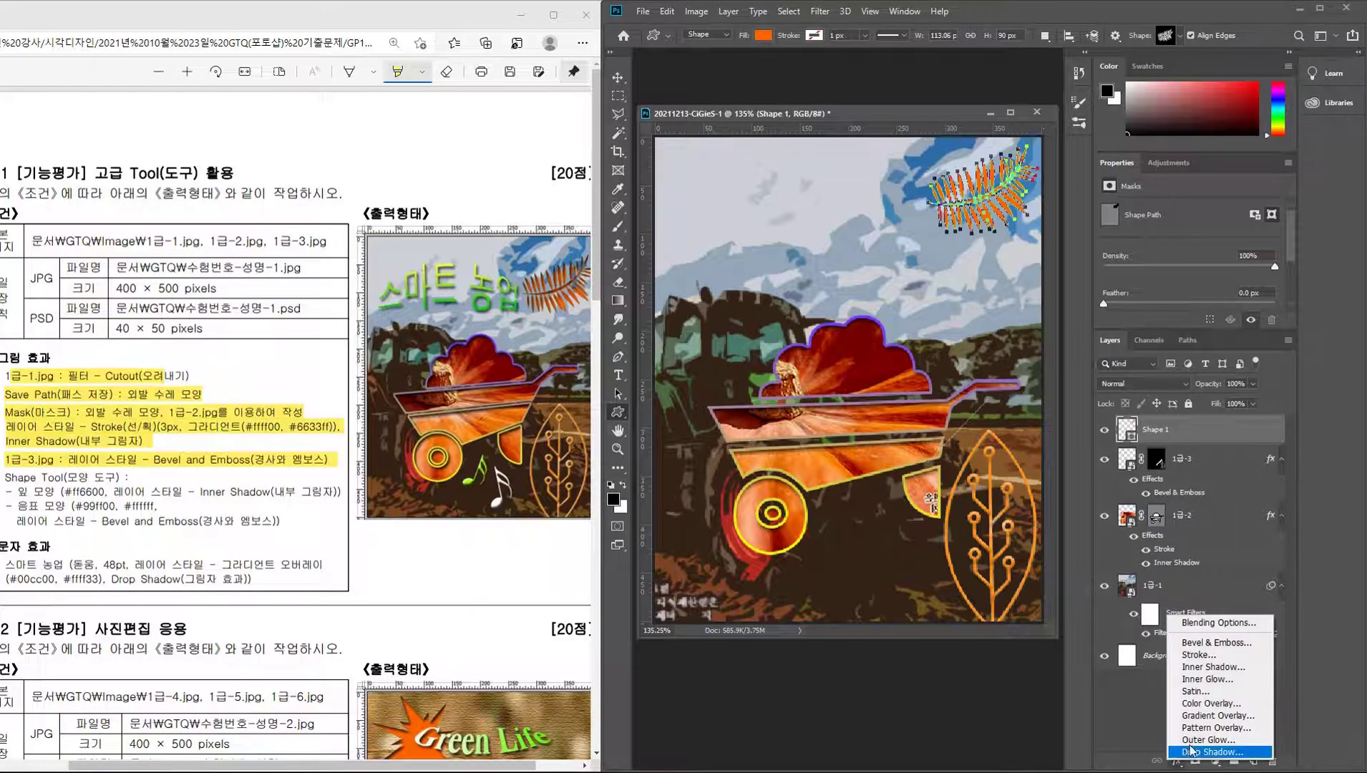
left_click(1220, 668)
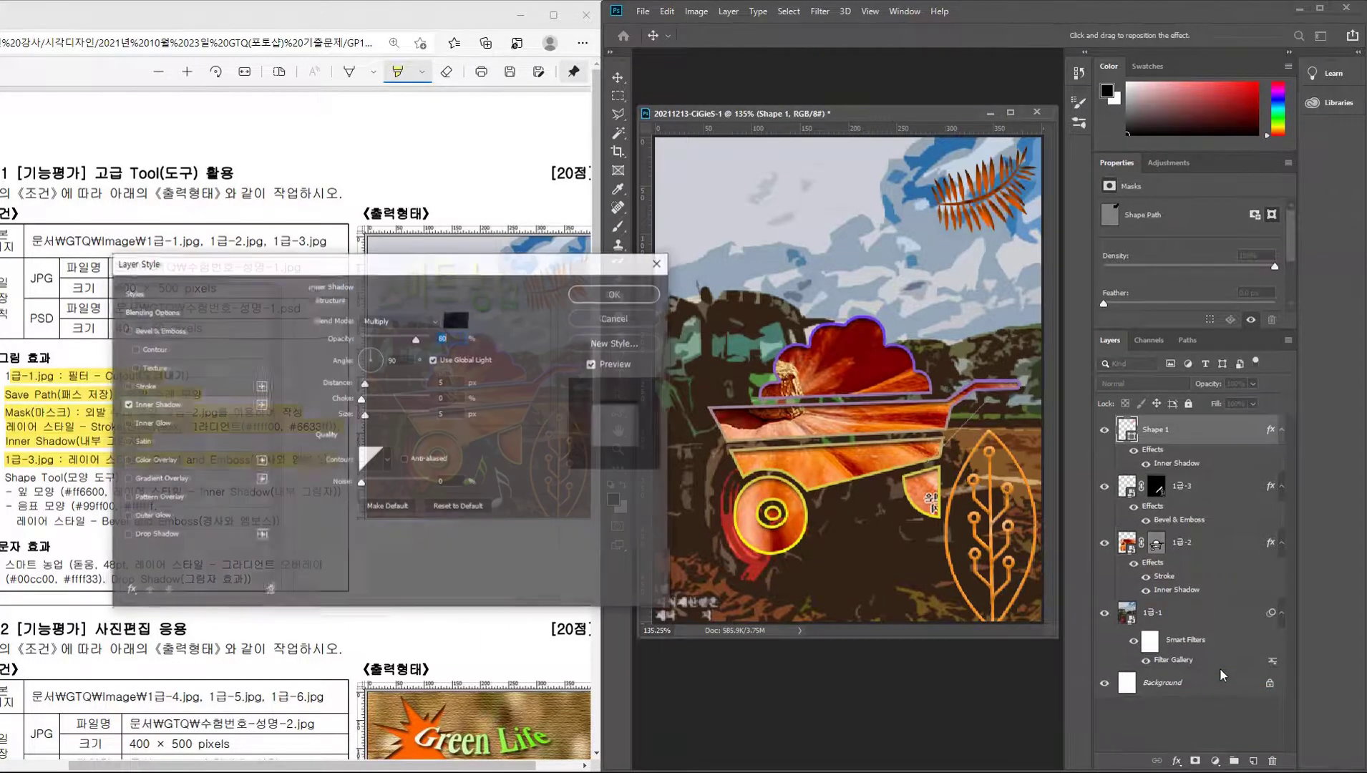
left_click(607, 298)
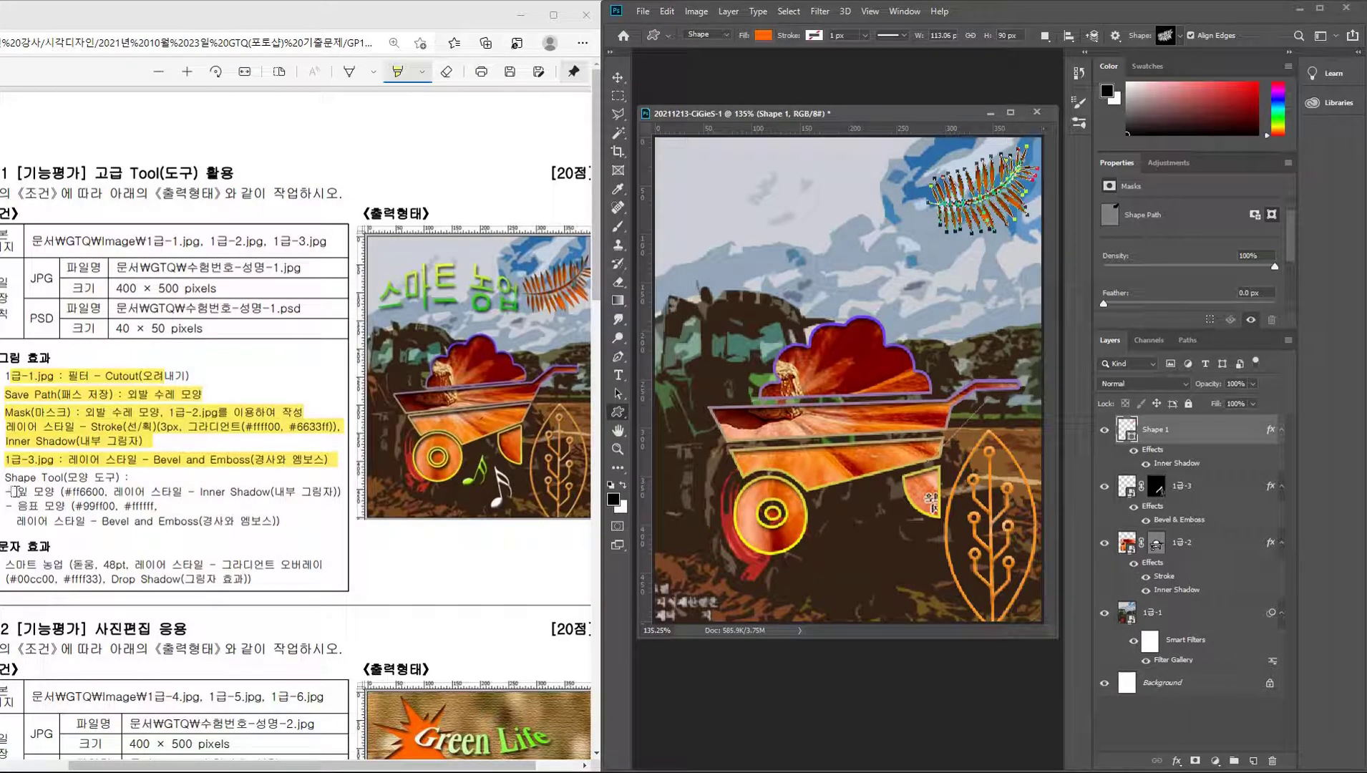
left_click_drag(16, 491, 38, 491)
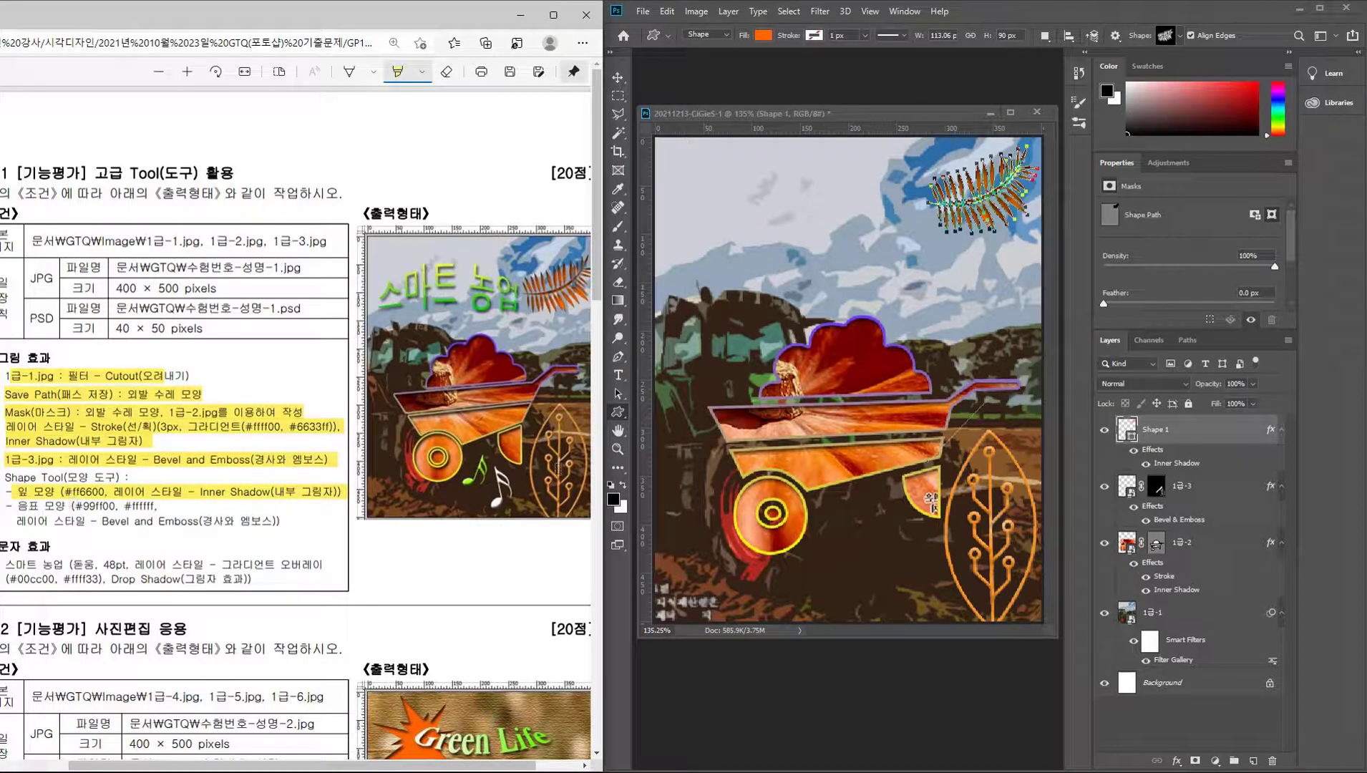
Pick the music-note custom shape and draw it beside the cart wheel.
left_click(1051, 17)
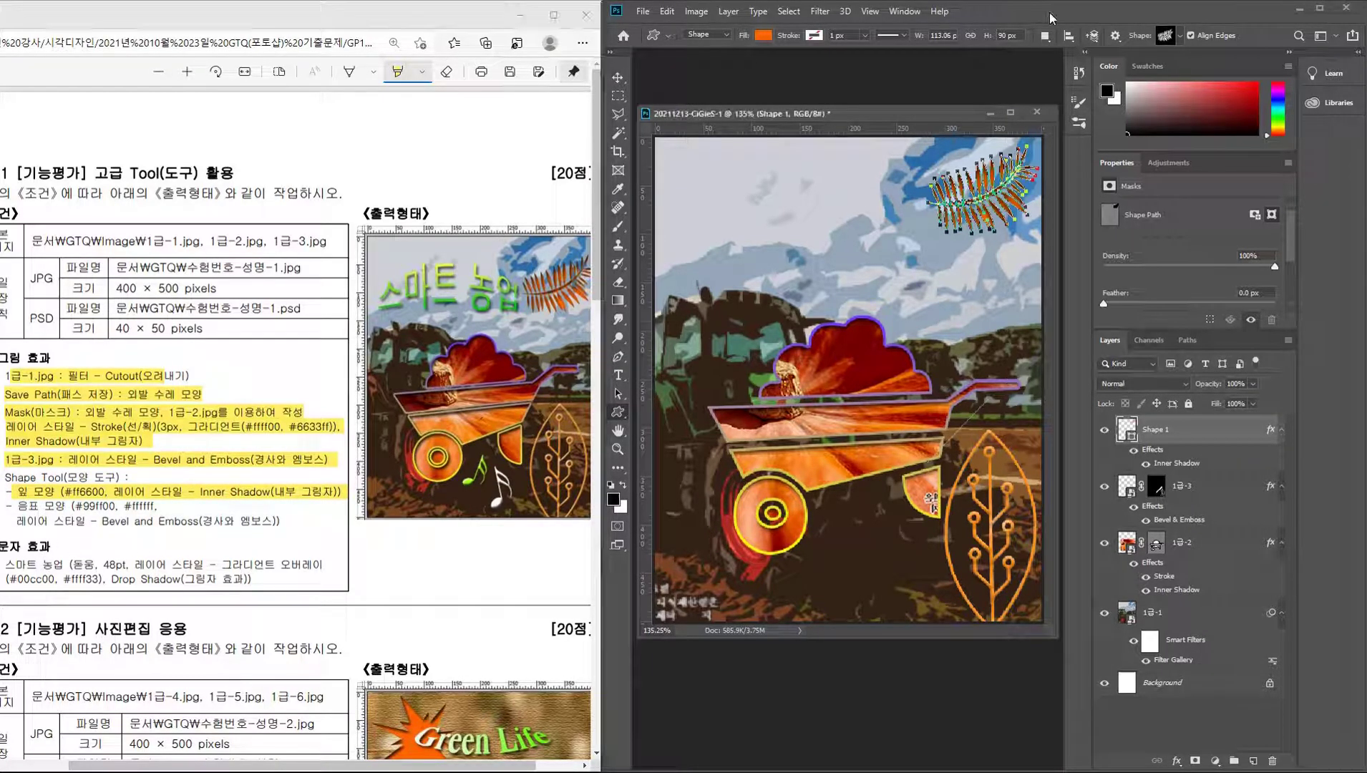
left_click(1178, 37)
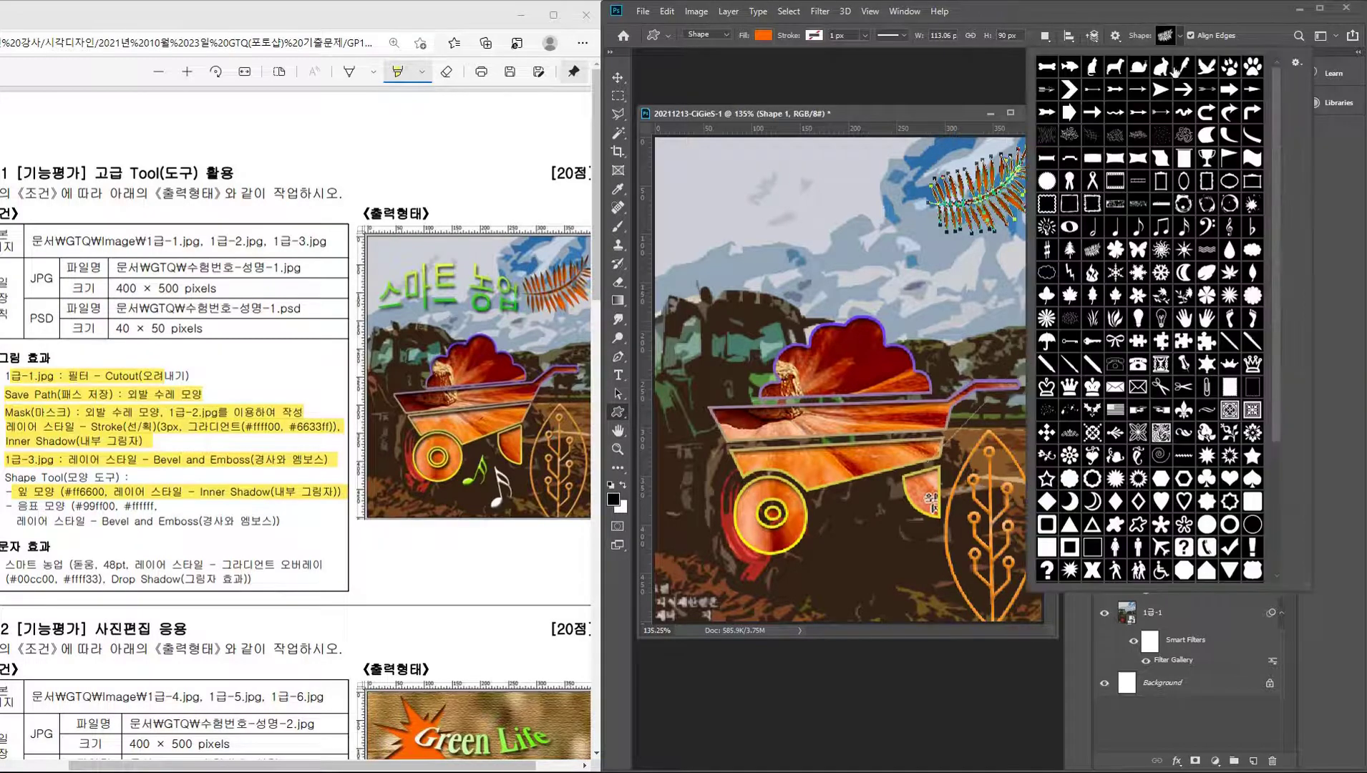
left_click(1183, 227)
left_click(1185, 229)
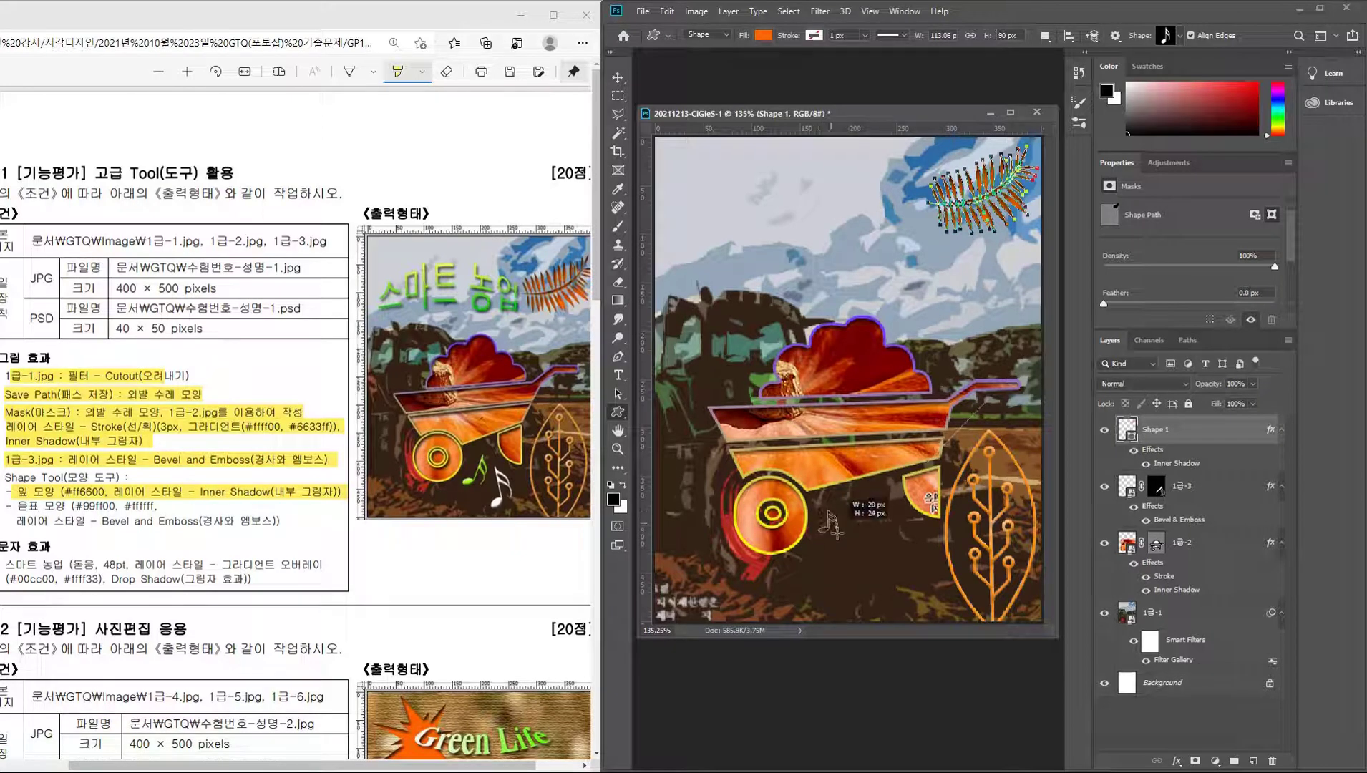
left_click_drag(817, 509, 852, 555)
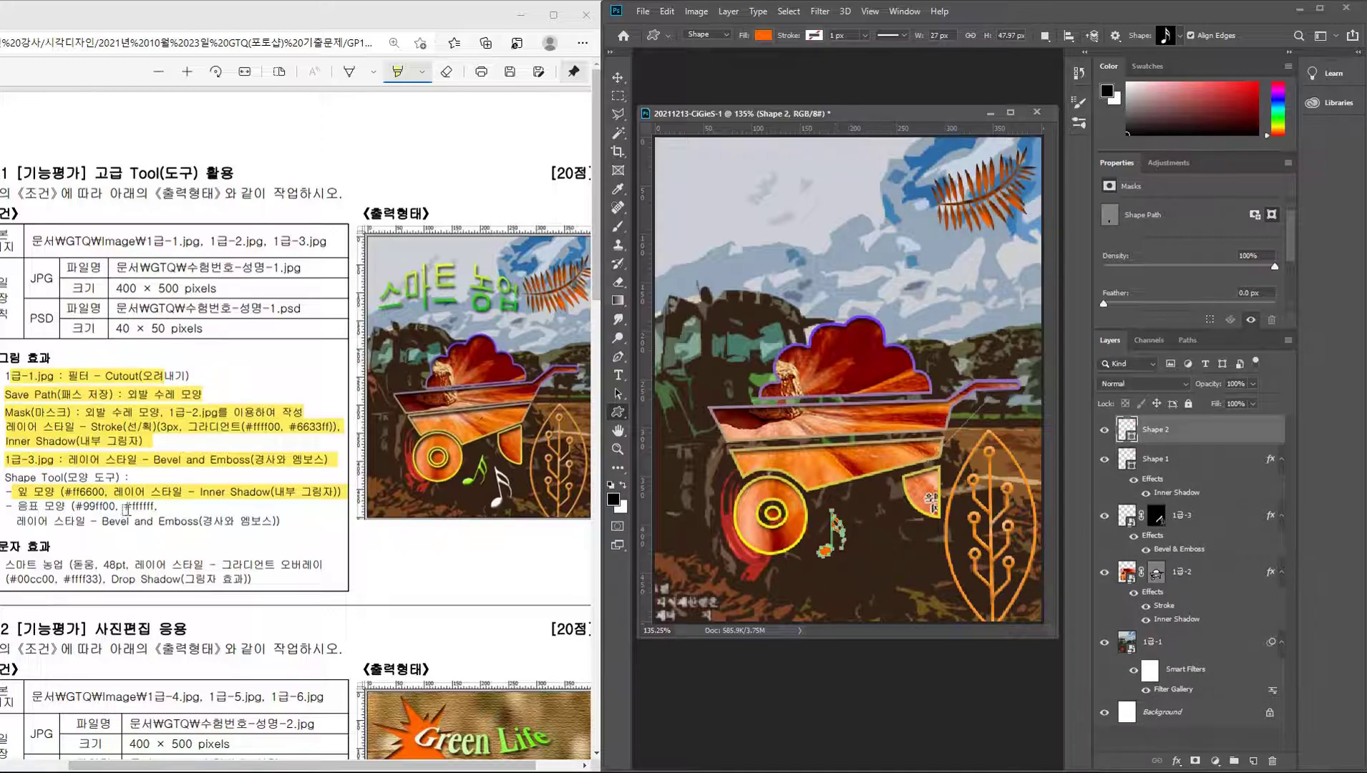
Fill the music note lime green #99ff00.
double_click(1127, 429)
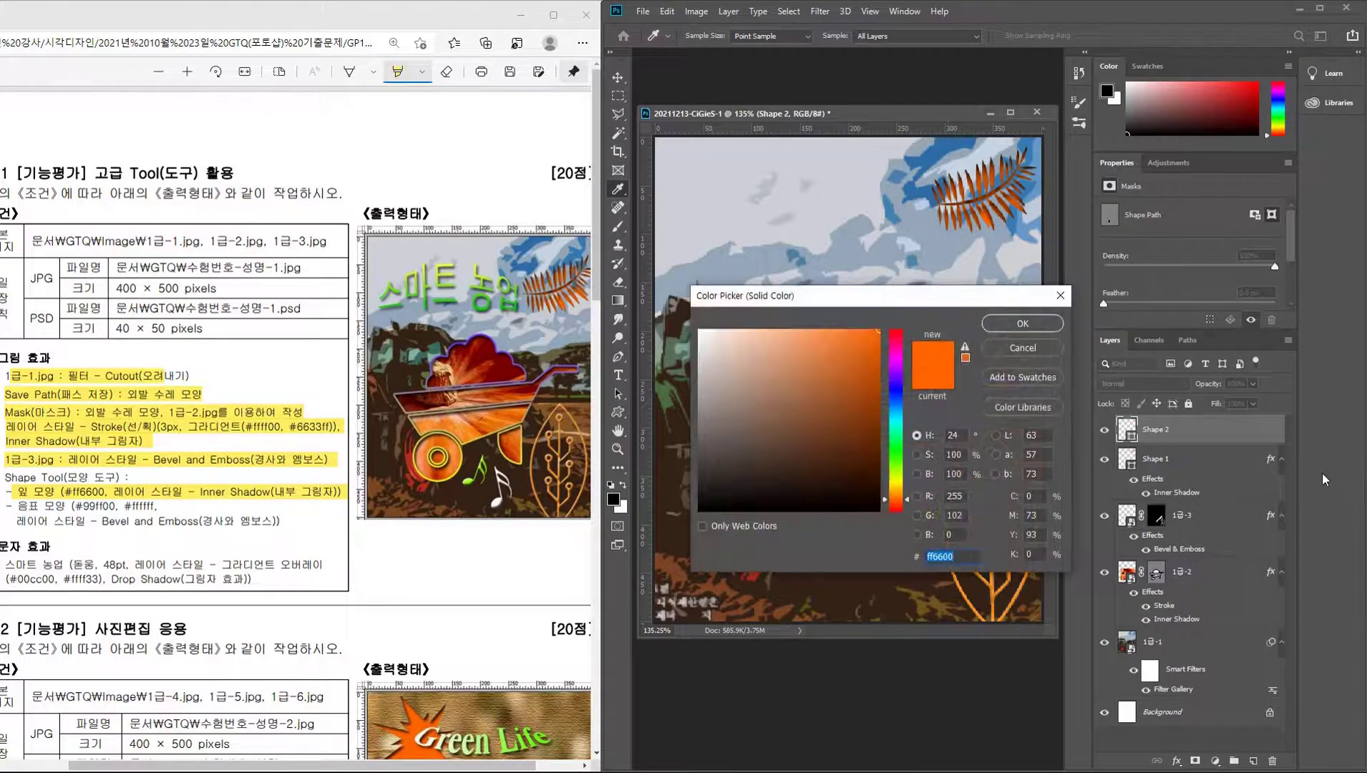
type("99ff")
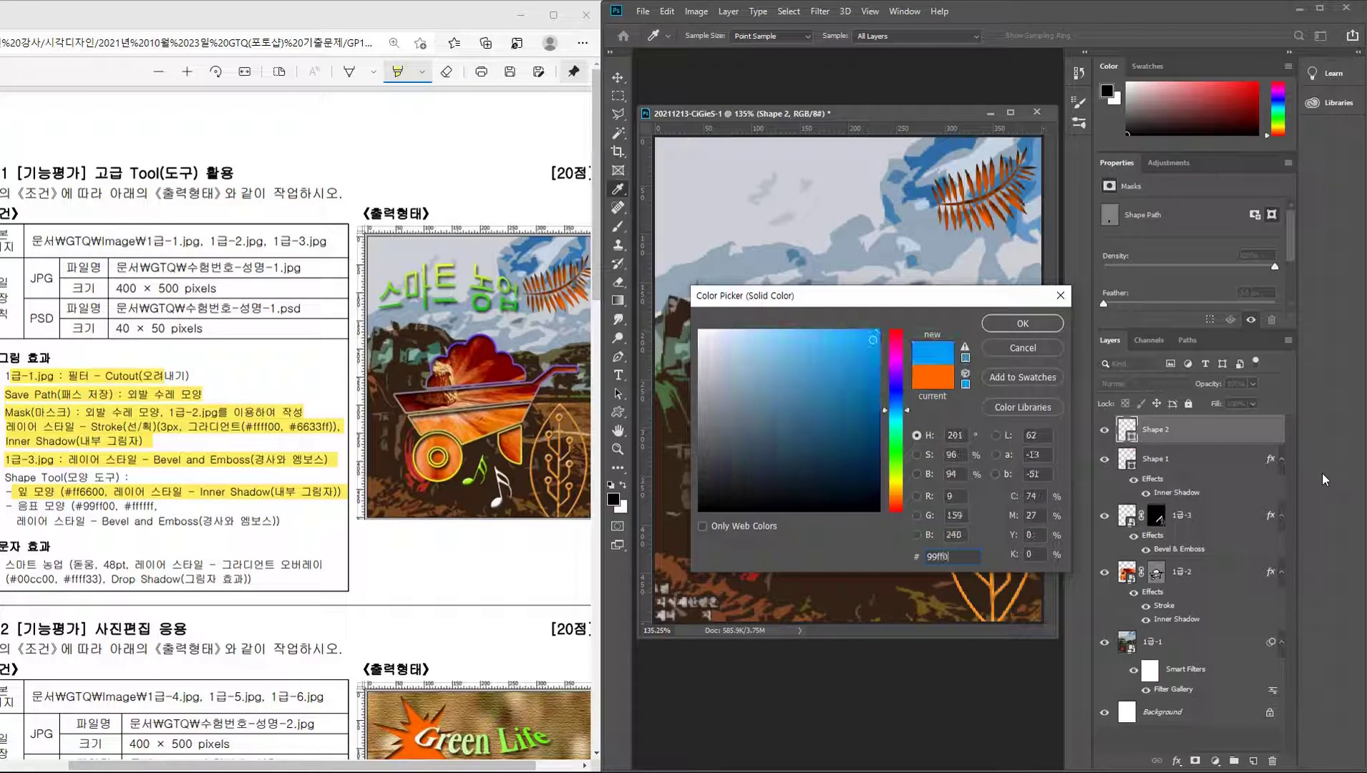
type("00")
key("Return")
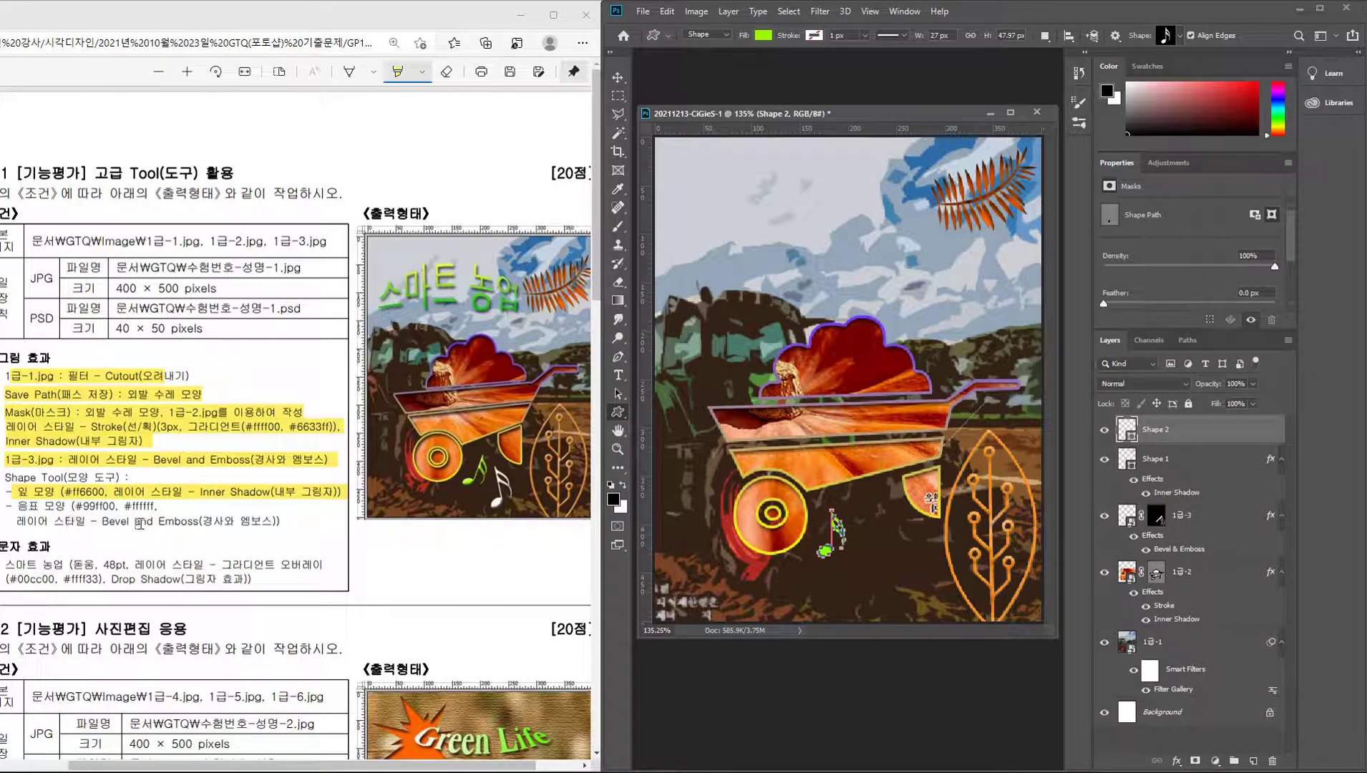
Add a Bevel & Emboss effect to the music note.
left_click(1176, 761)
left_click(1216, 642)
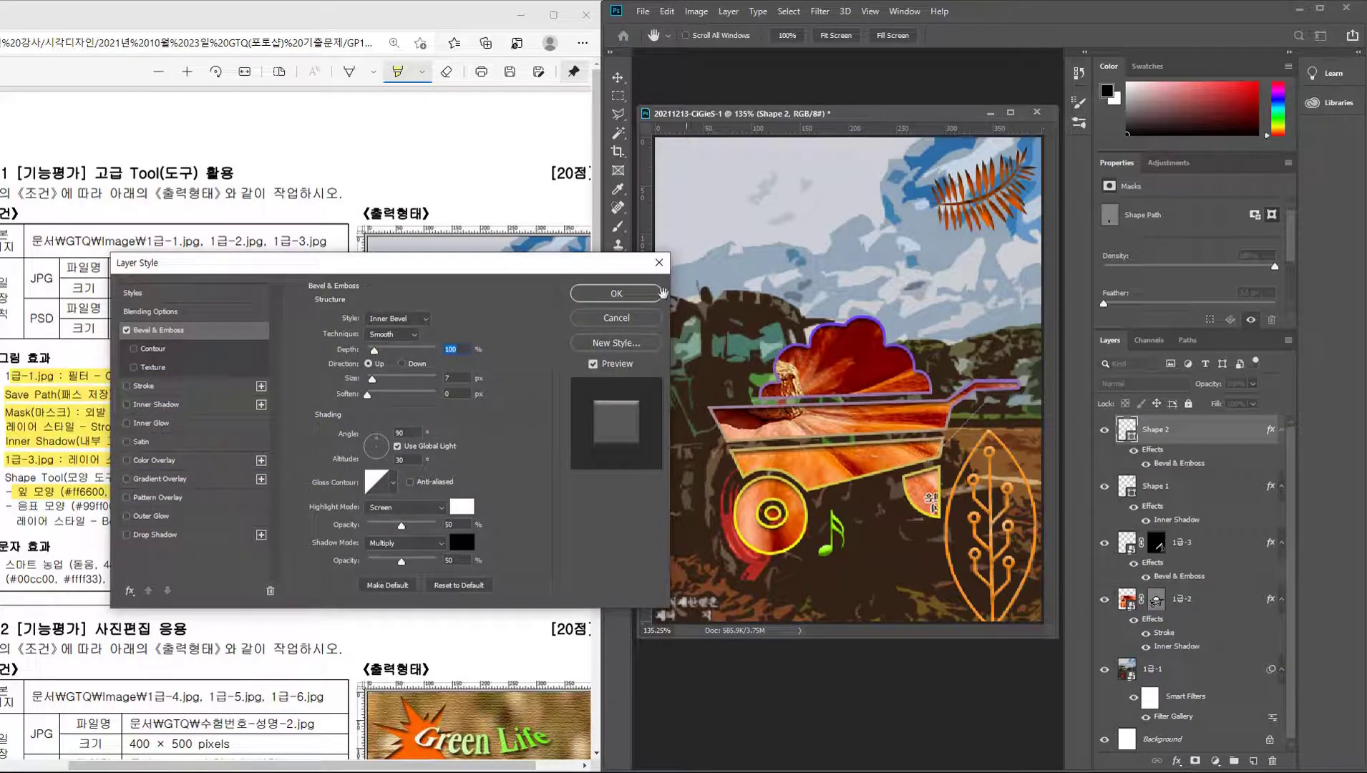
left_click(633, 299)
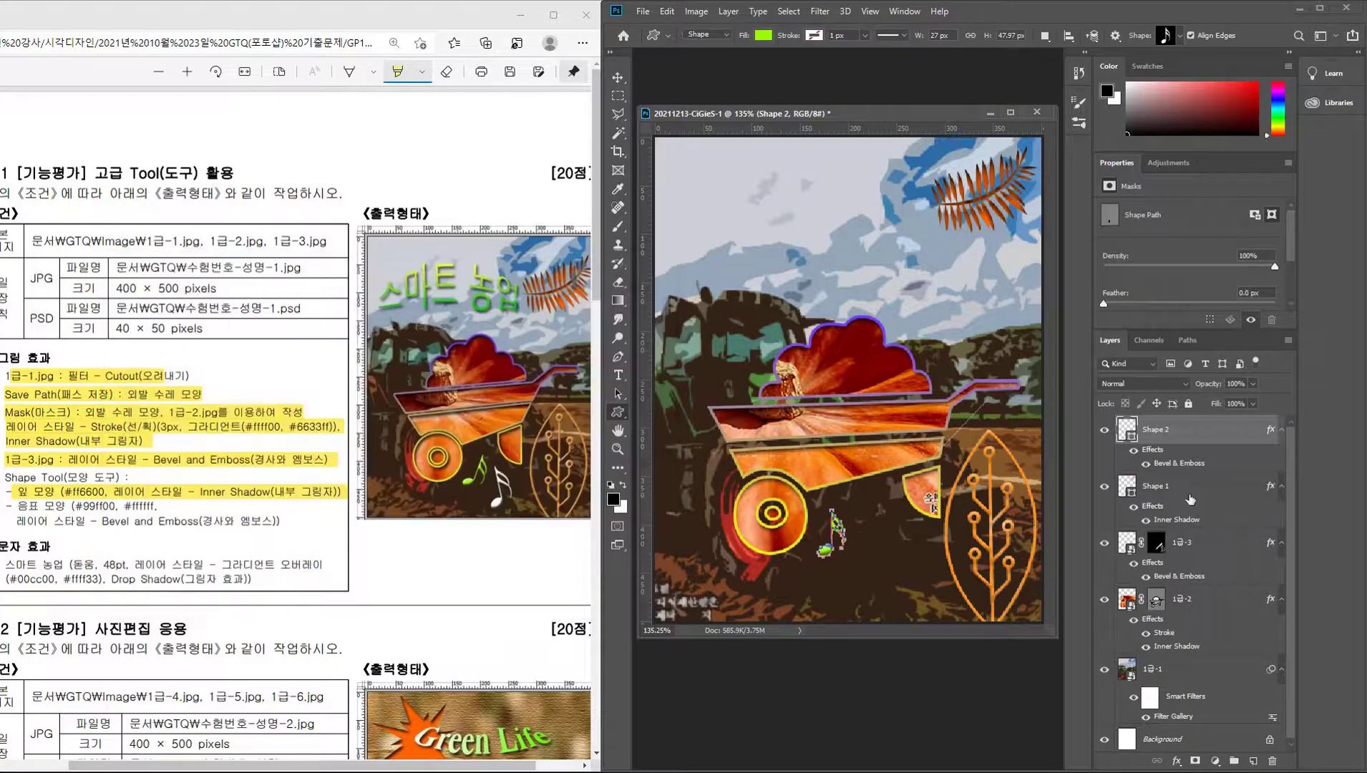
Switch to the Move tool, select the Shape 2 music-note layer and make it visible.
left_click(617, 77)
left_click(1171, 484)
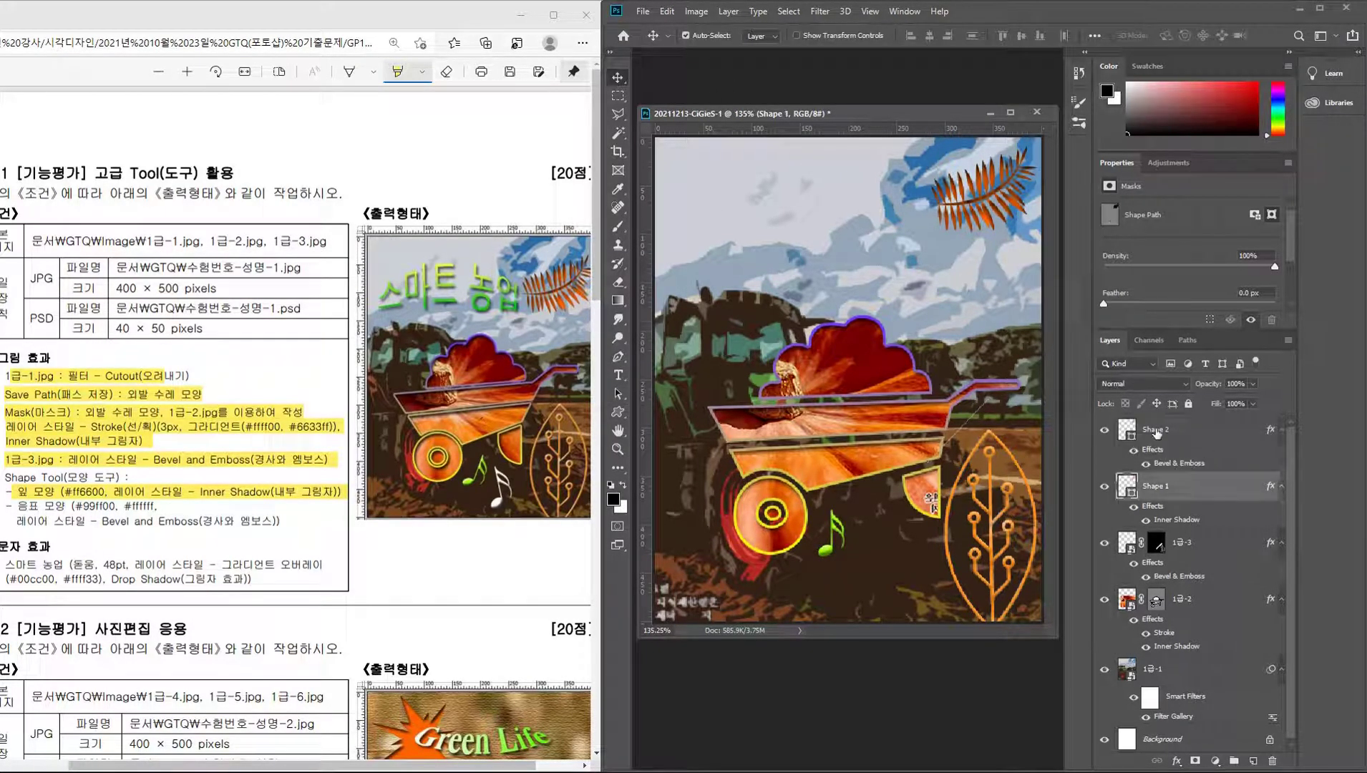
left_click(1158, 436)
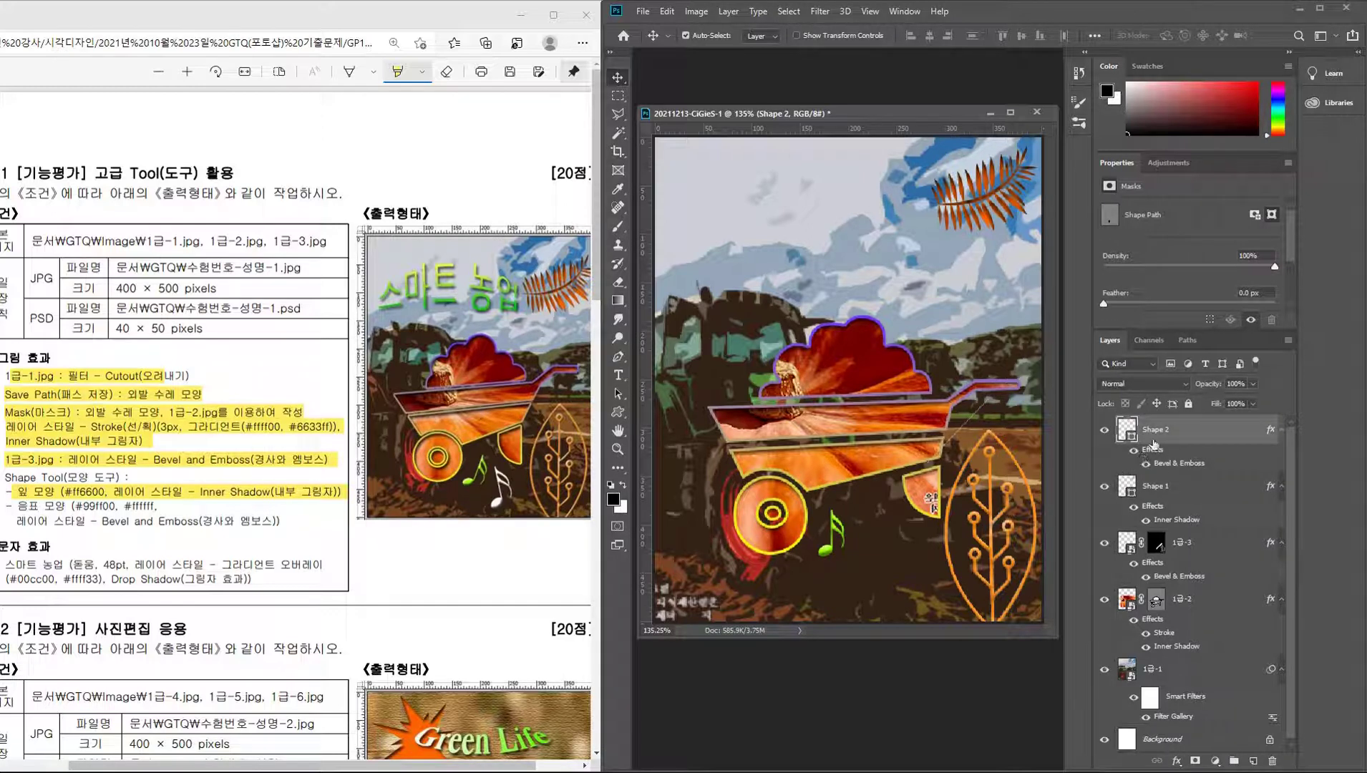
left_click(1167, 487)
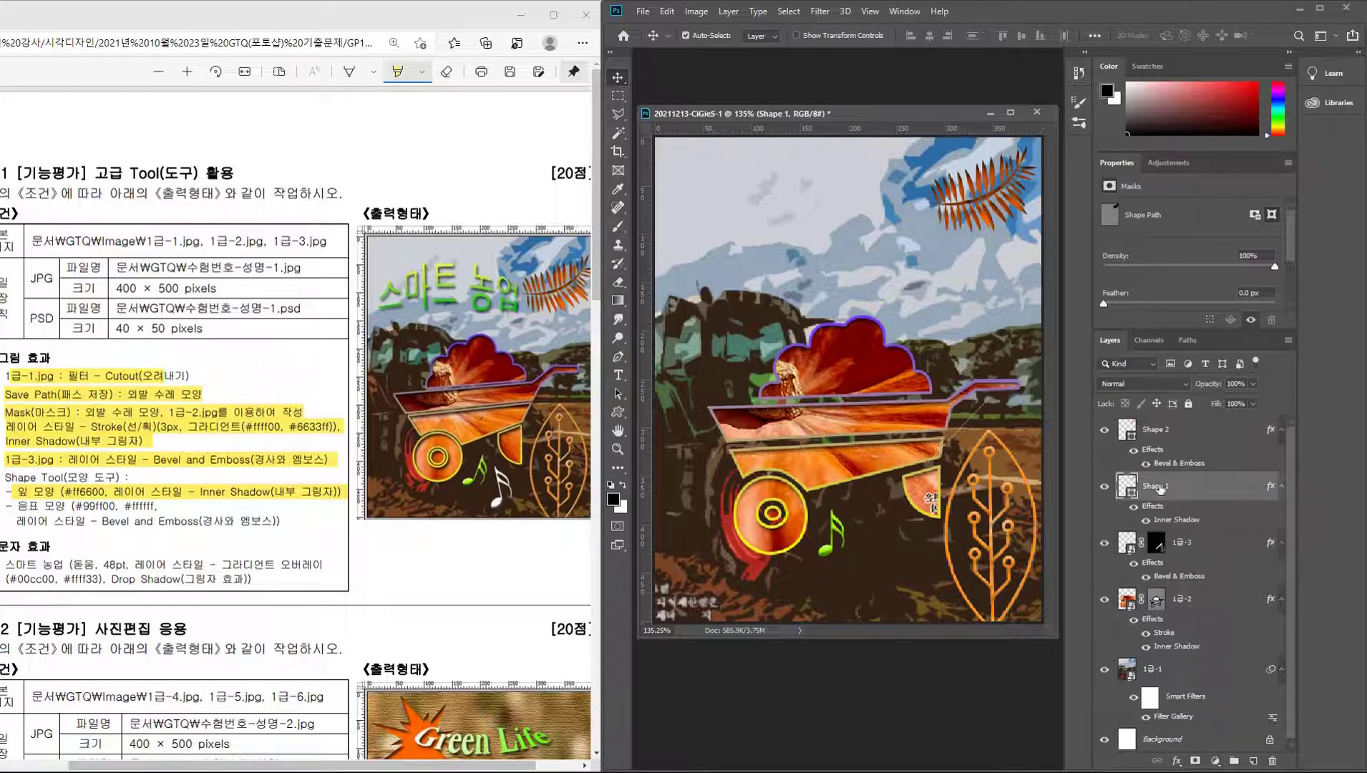
left_click(1149, 434)
left_click(1104, 430)
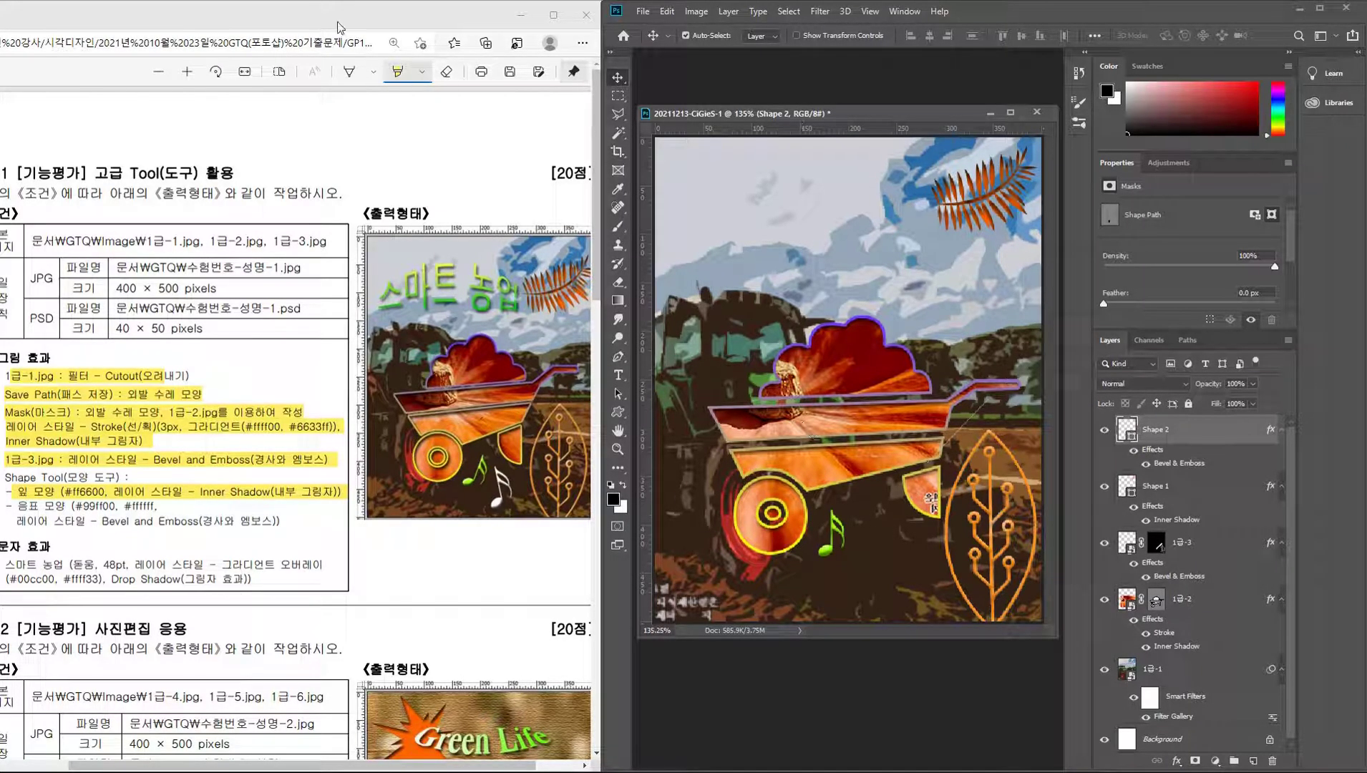
Rotate the music note about 22° with Free Transform.
left_click(667, 12)
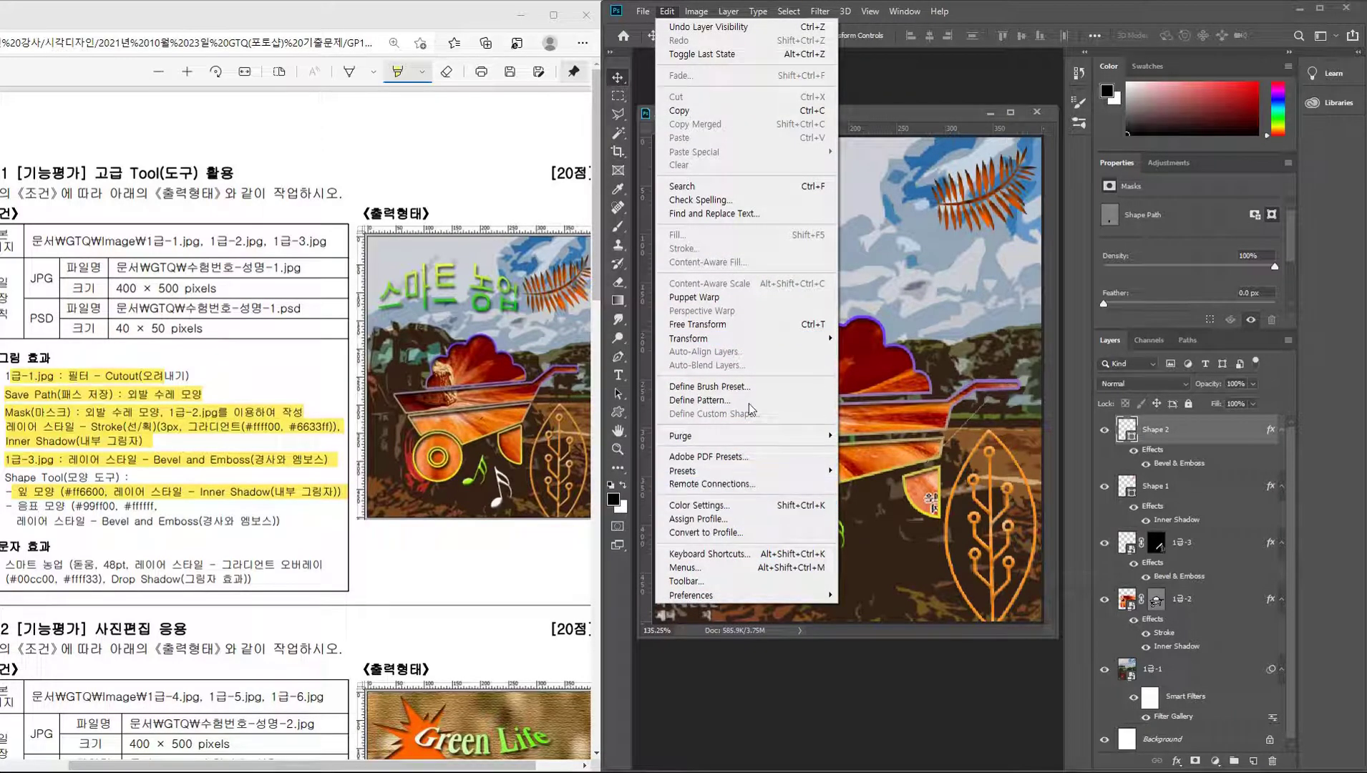
left_click(737, 330)
left_click_drag(855, 568, 838, 566)
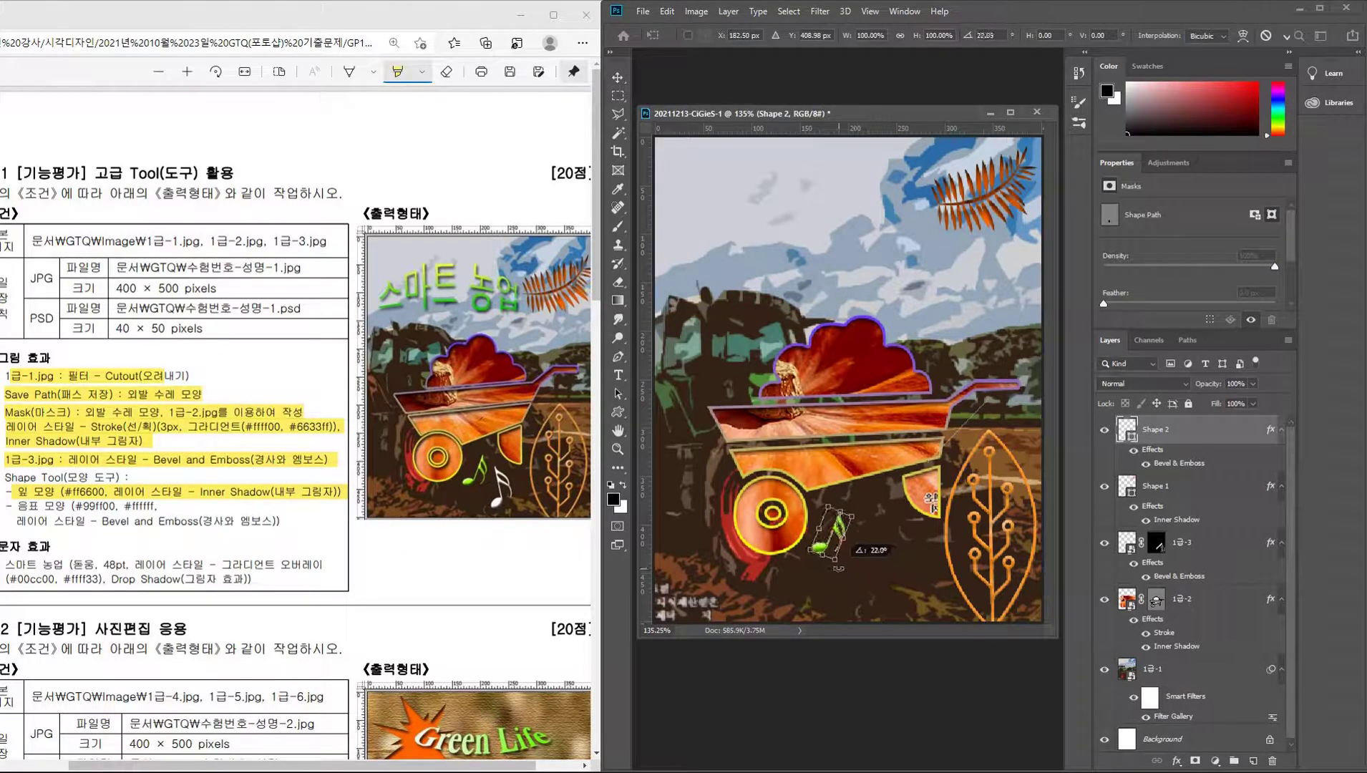
key("Return")
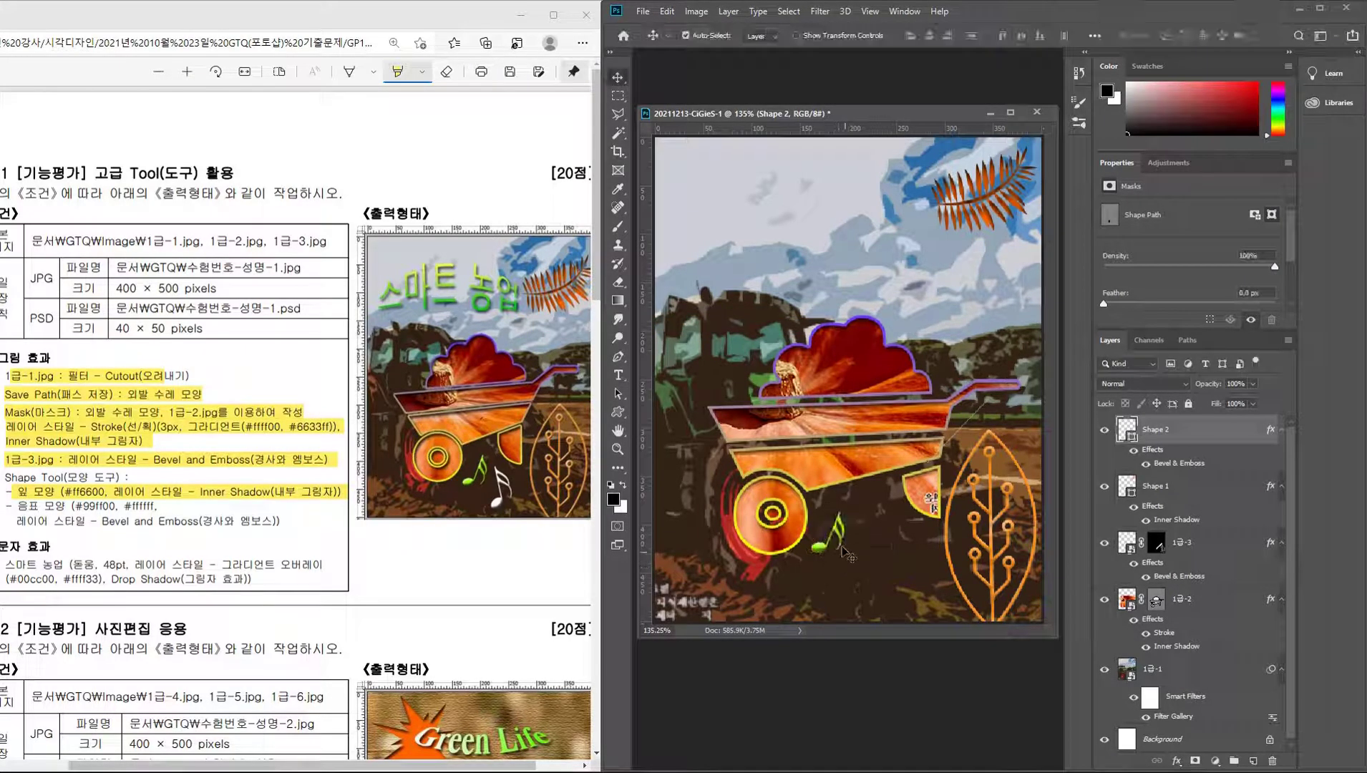
Undo the accidental background move and turn off Auto-Select.
left_click_drag(835, 539, 846, 544)
key("ctrl+z")
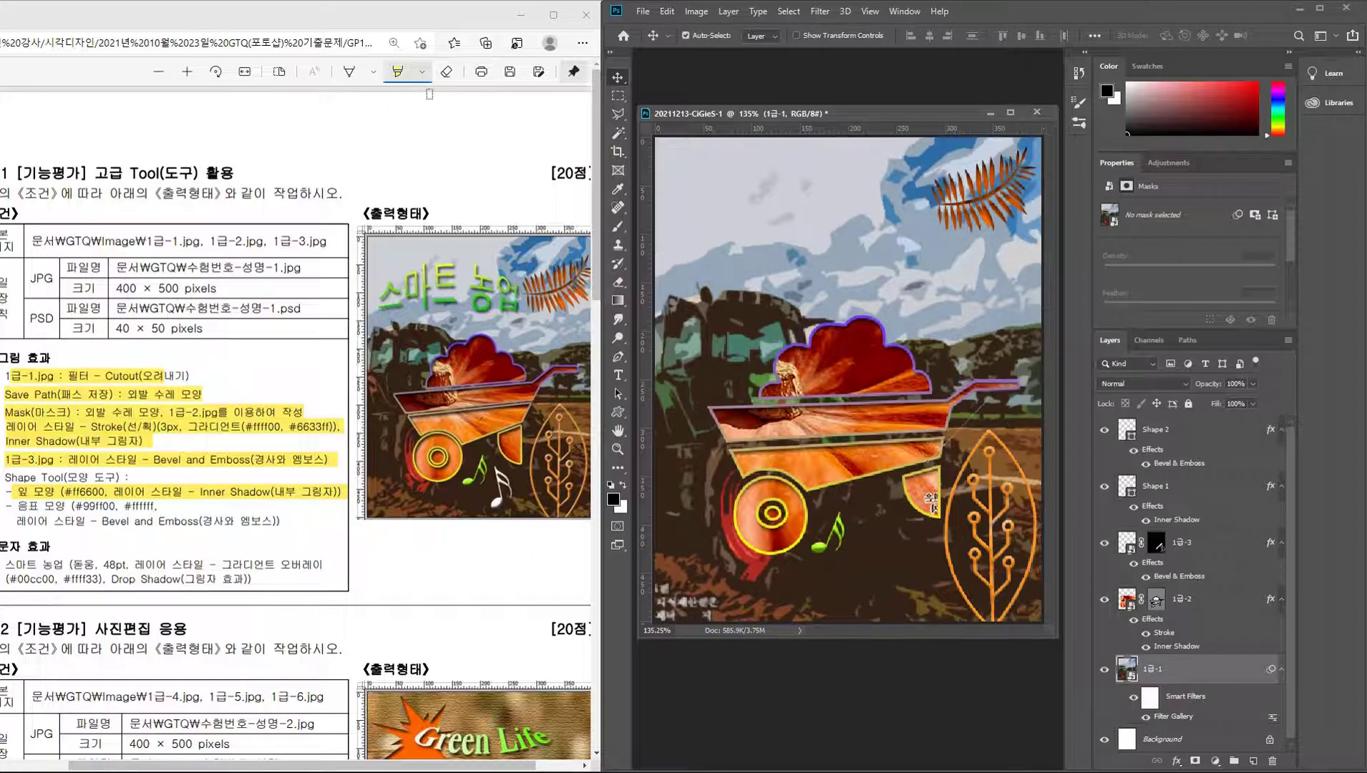
left_click(687, 35)
Alt-drag the green music note to duplicate it at its lower right.
left_click_drag(823, 549, 843, 543)
left_click(843, 543, "ctrl")
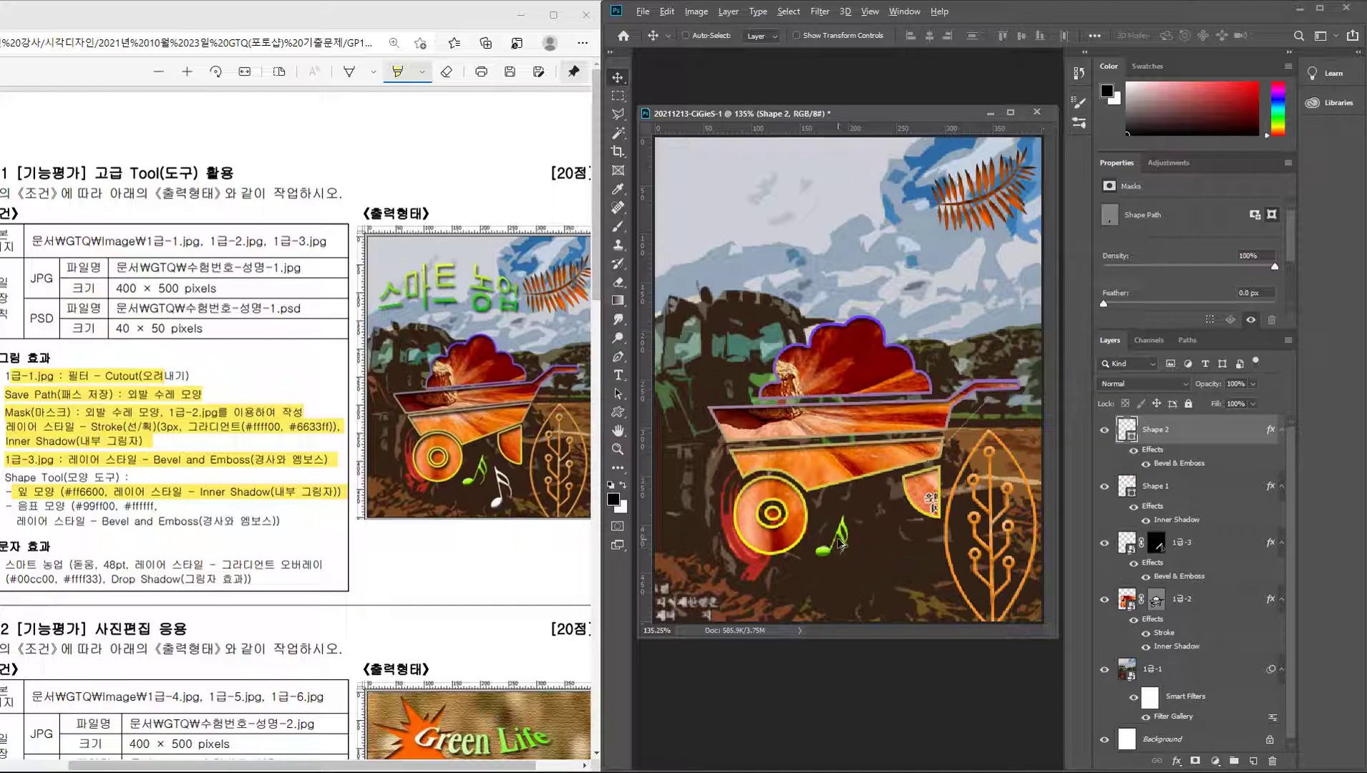
left_click_drag(843, 537, 887, 574)
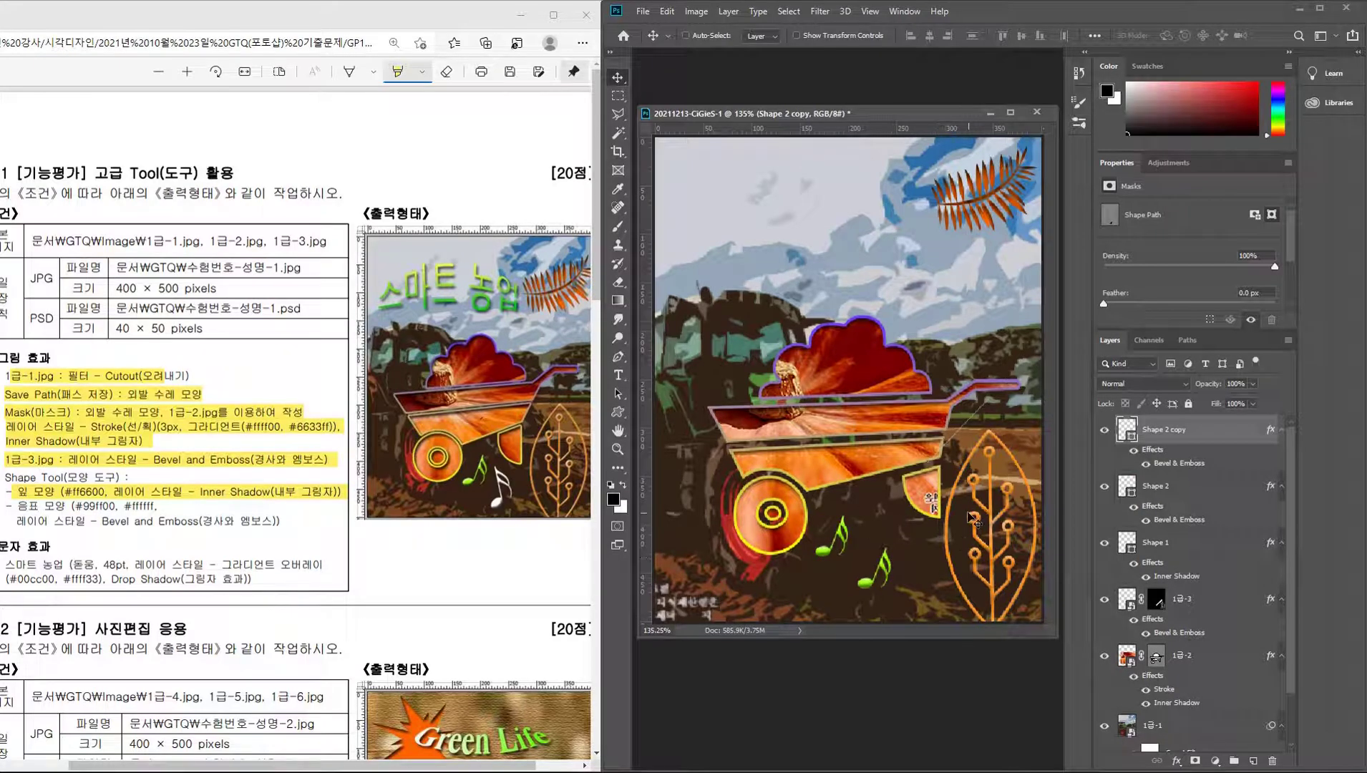
Rotate the copied note about -43° with Free Transform.
left_click(668, 12)
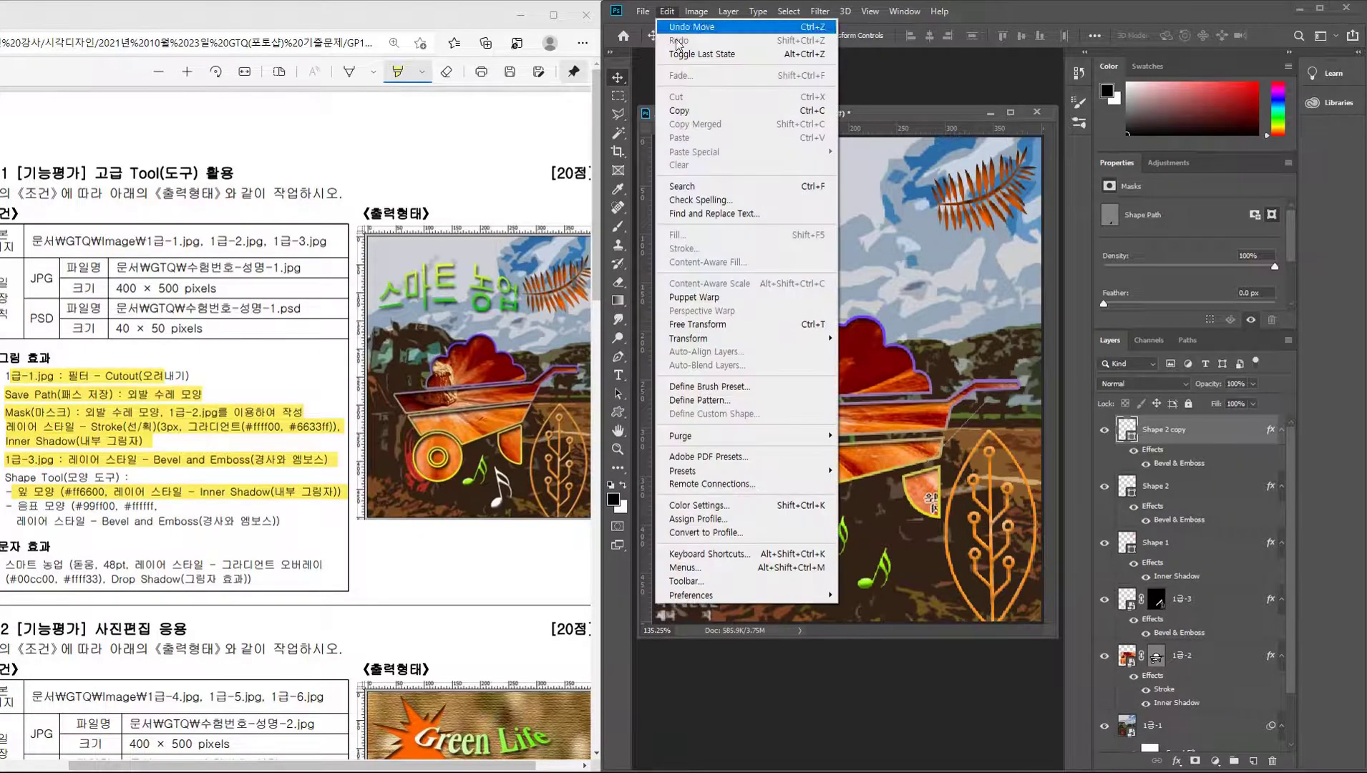
left_click(759, 322)
mouse_move(914, 607)
left_mouse_down()
mouse_move(923, 570)
mouse_move(871, 549)
mouse_move(902, 552)
mouse_move(903, 571)
left_mouse_up()
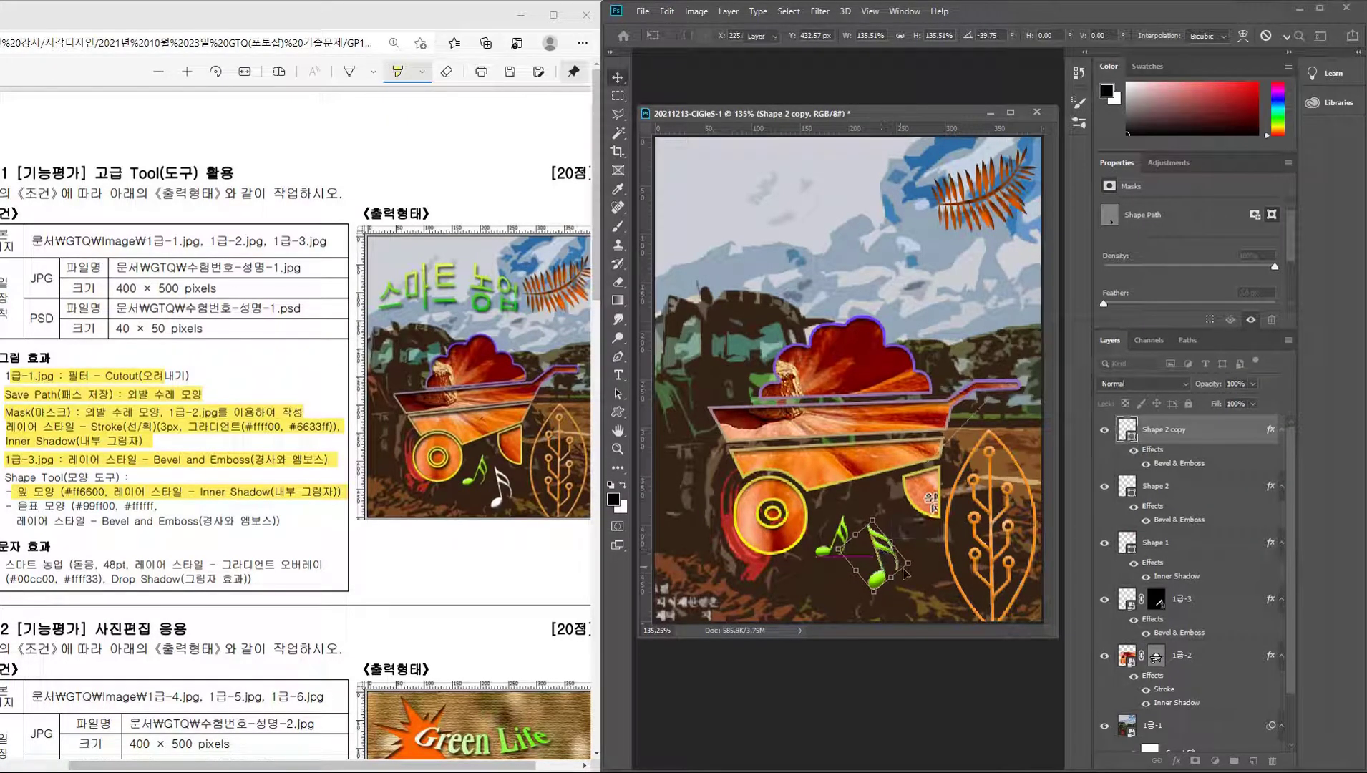
key("Return")
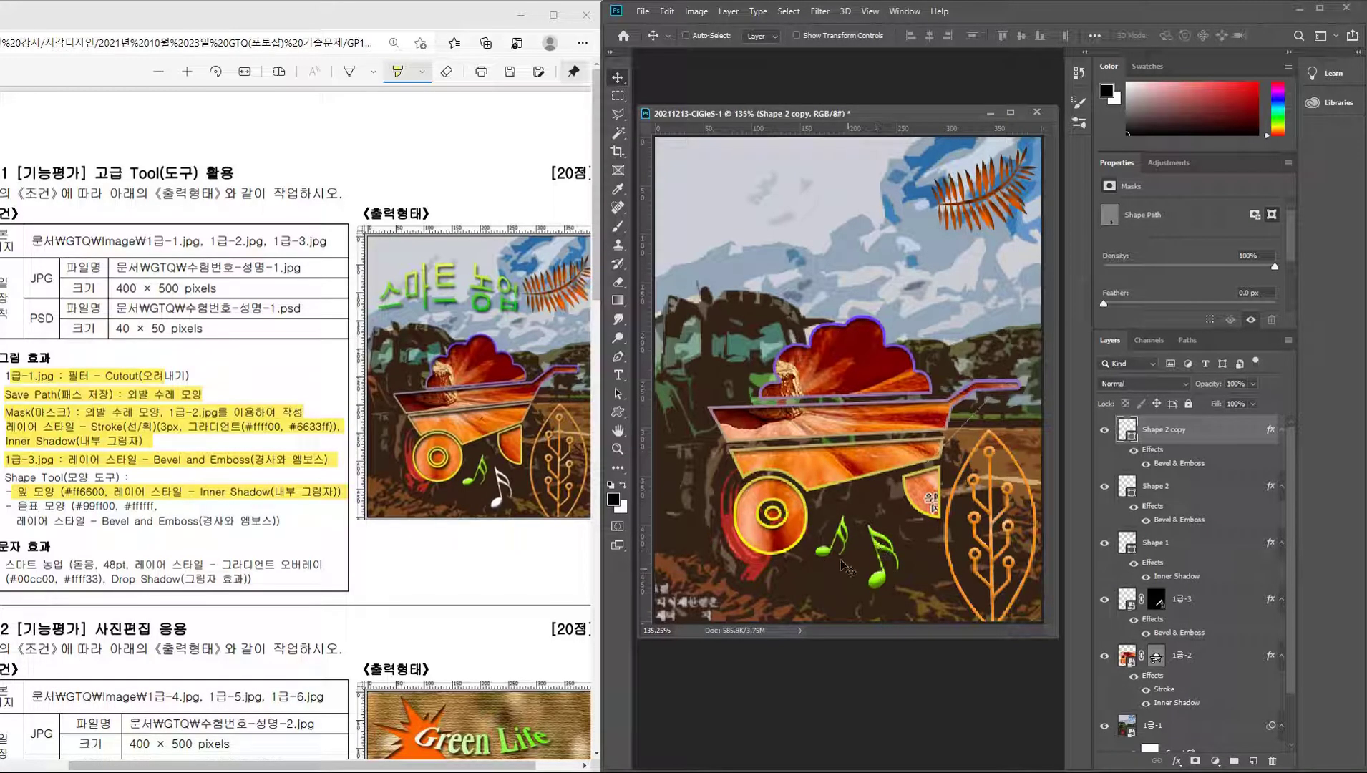
Set the copied note's fill to white #ffffff and mark the Bevel and Emboss requirement done.
double_click(1125, 430)
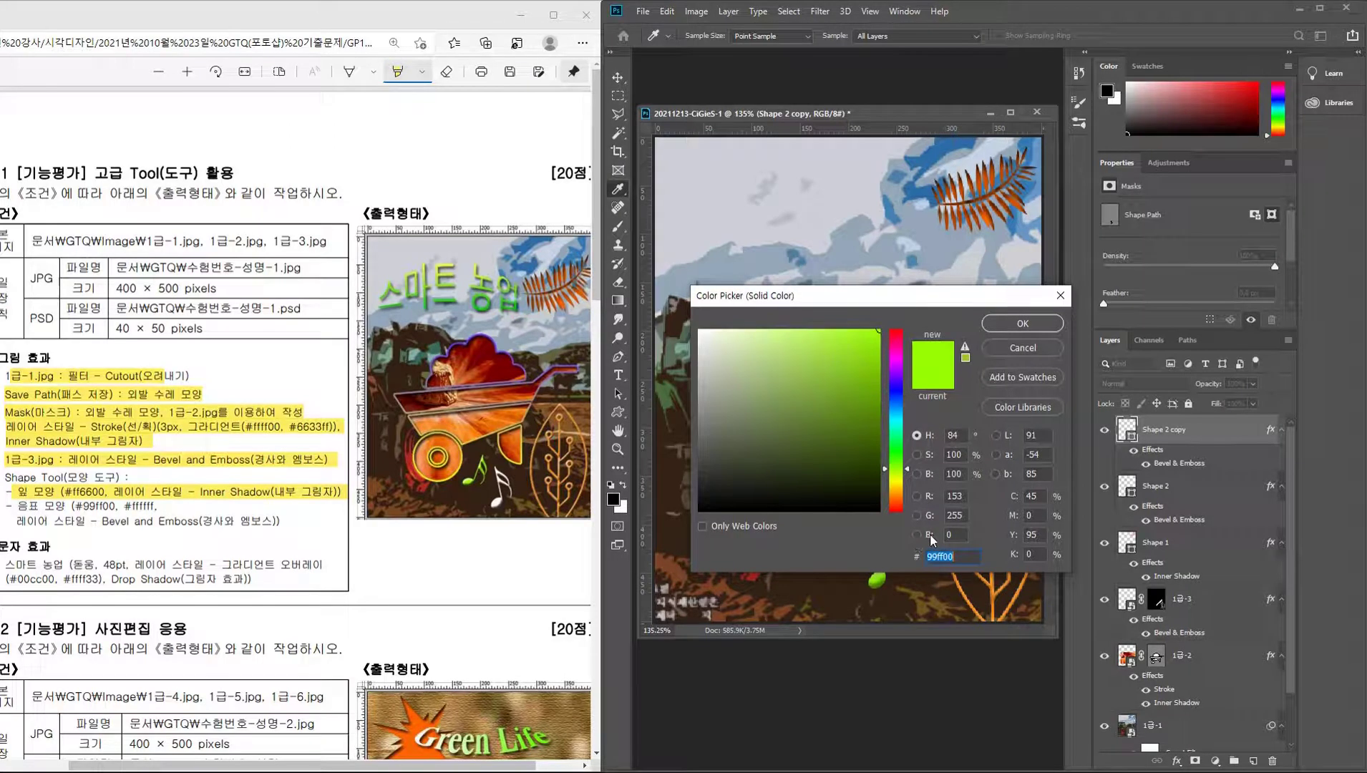
type("ffffff")
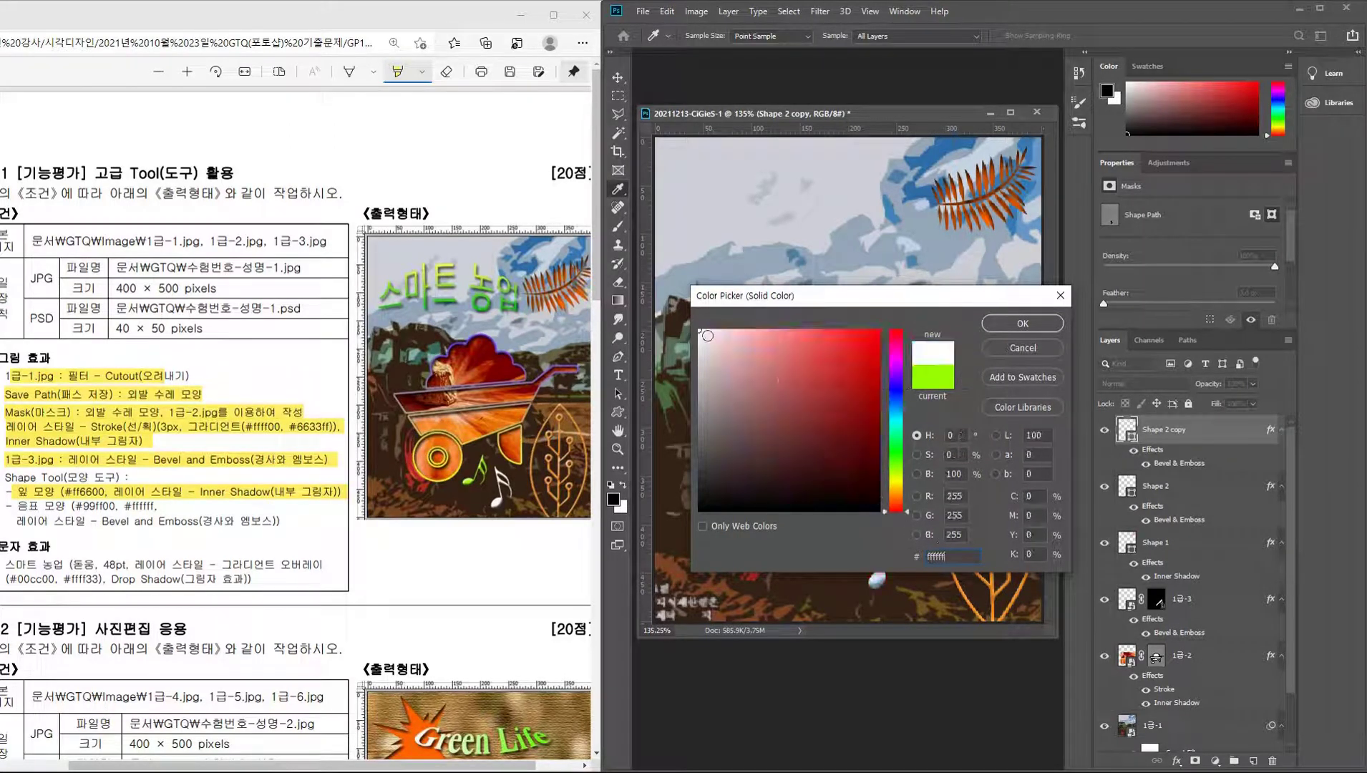
left_click(1020, 324)
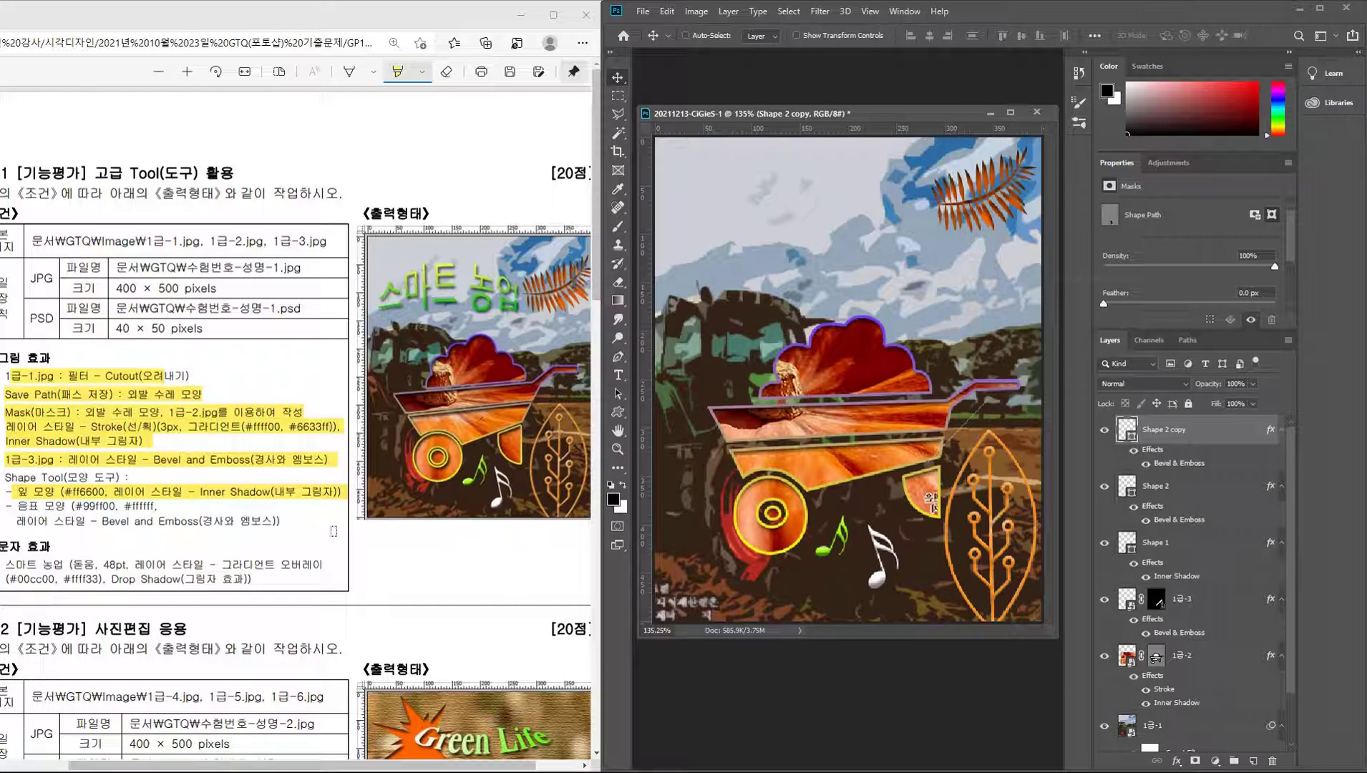
left_click_drag(16, 521, 284, 521)
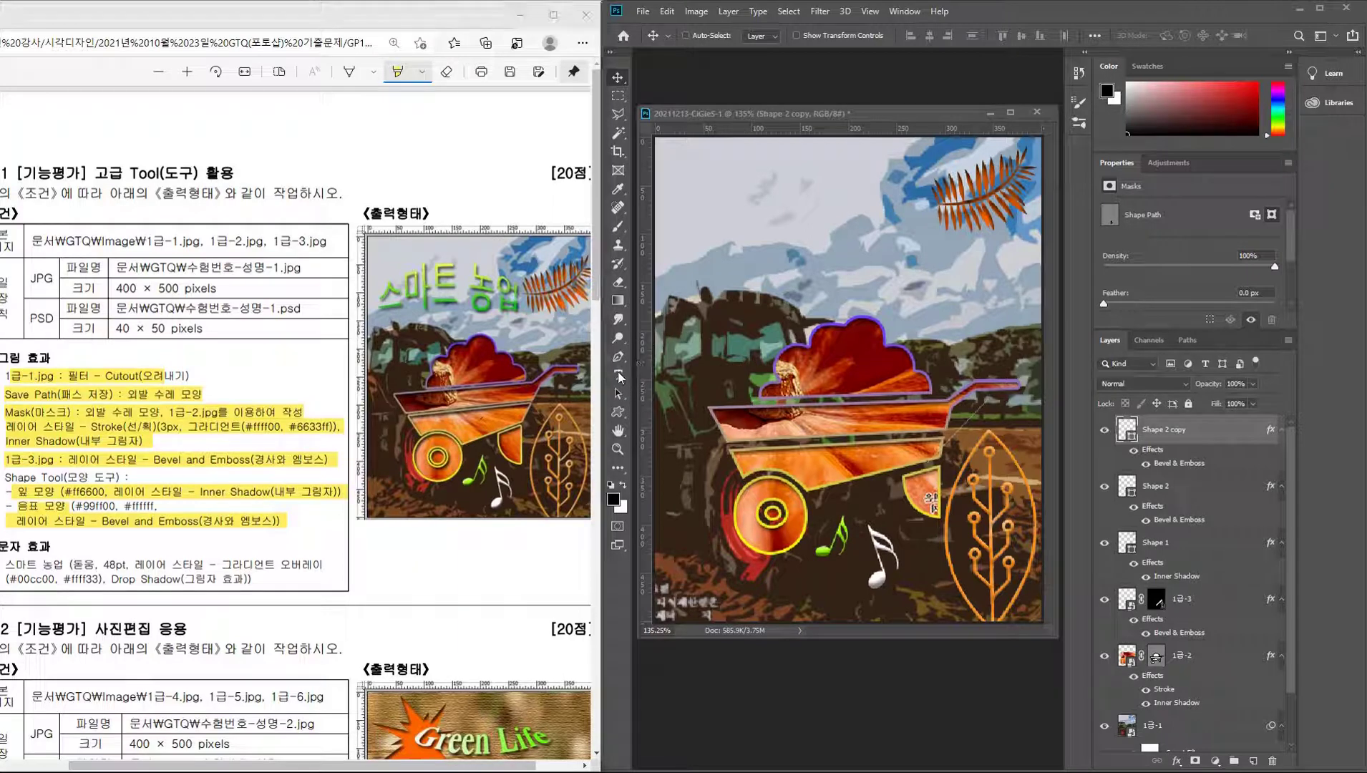
Type the title 스마트 농업 near the top left of the canvas.
left_click(618, 375)
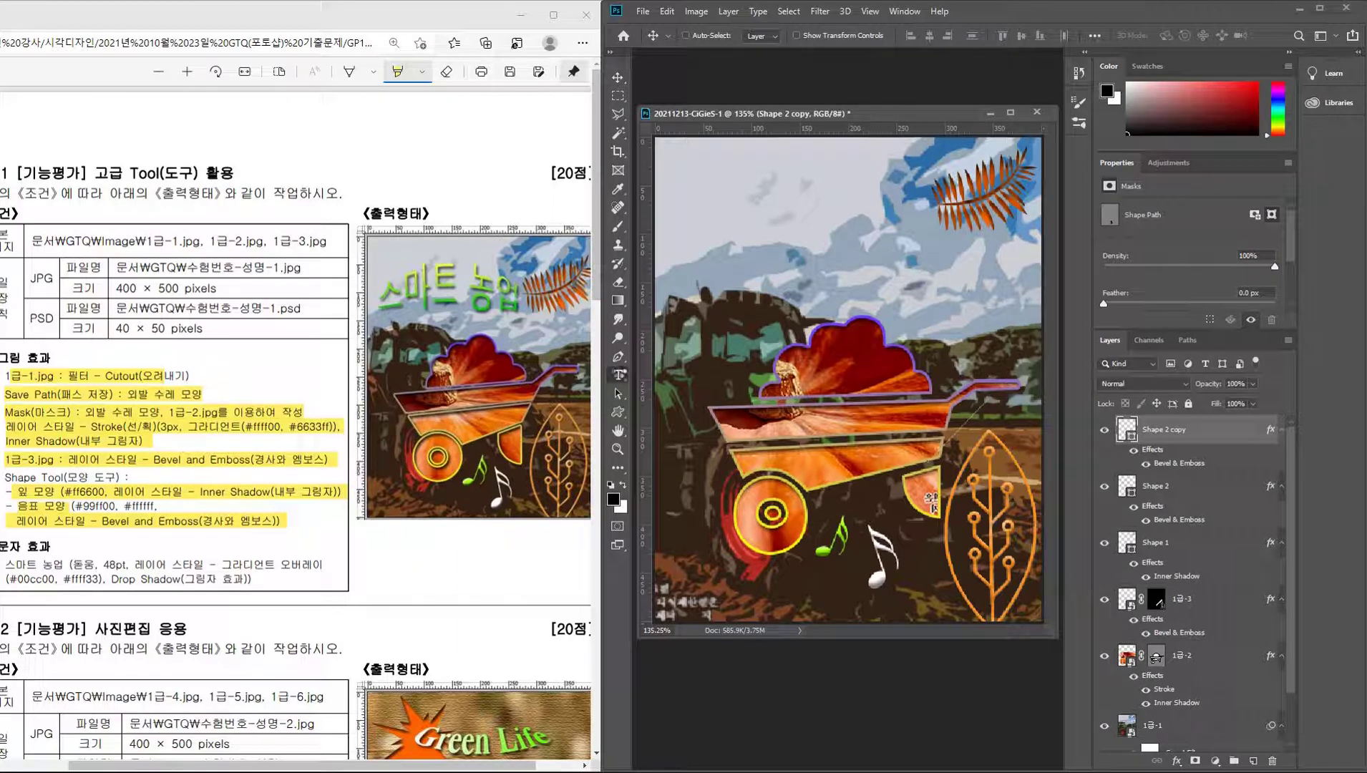
left_click(690, 228)
key("BackSpace")
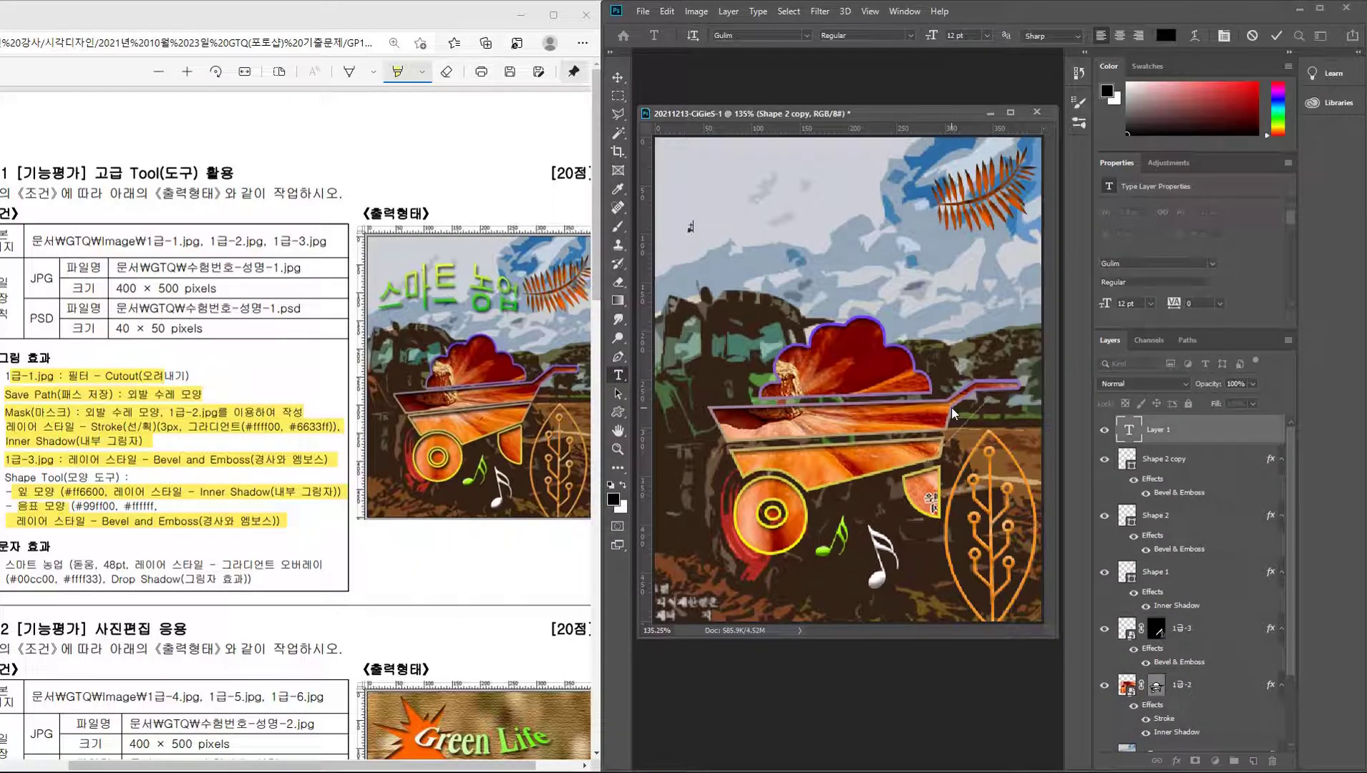
type("마트 농")
type("업")
key("BackSpace")
key("BackSpace")
key("BackSpace")
type("농업")
Commit the 스마트 농업 text and move it slightly up and right.
left_click(616, 79)
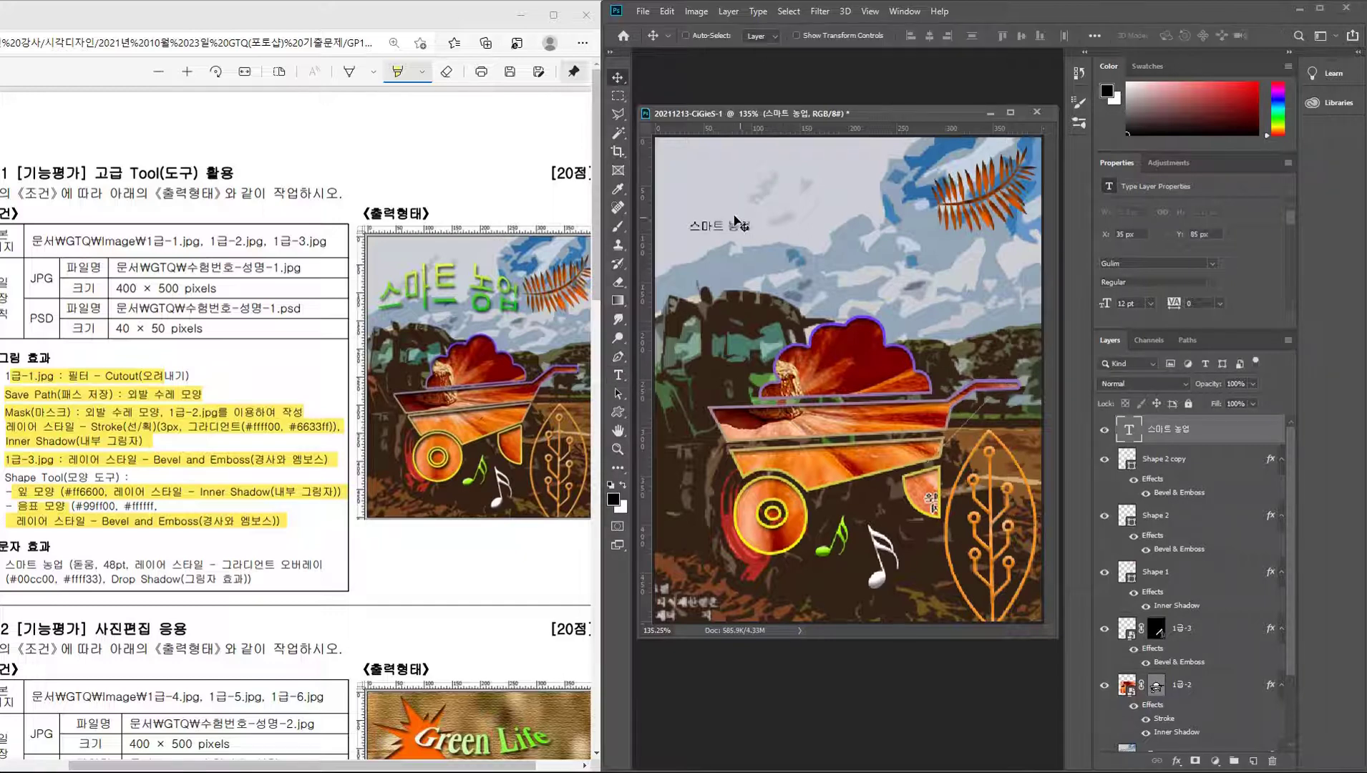
left_click_drag(735, 233, 754, 225)
left_click(666, 12)
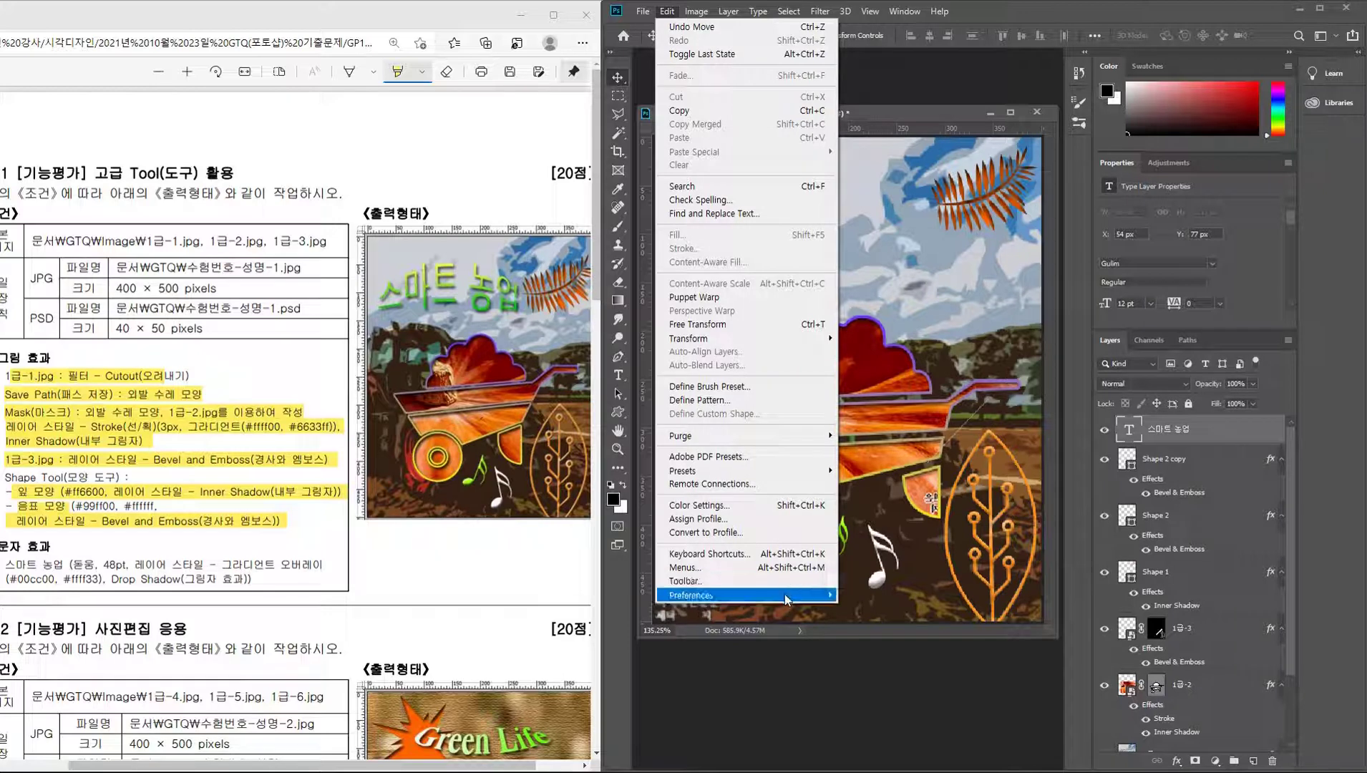
mouse_move(748, 595)
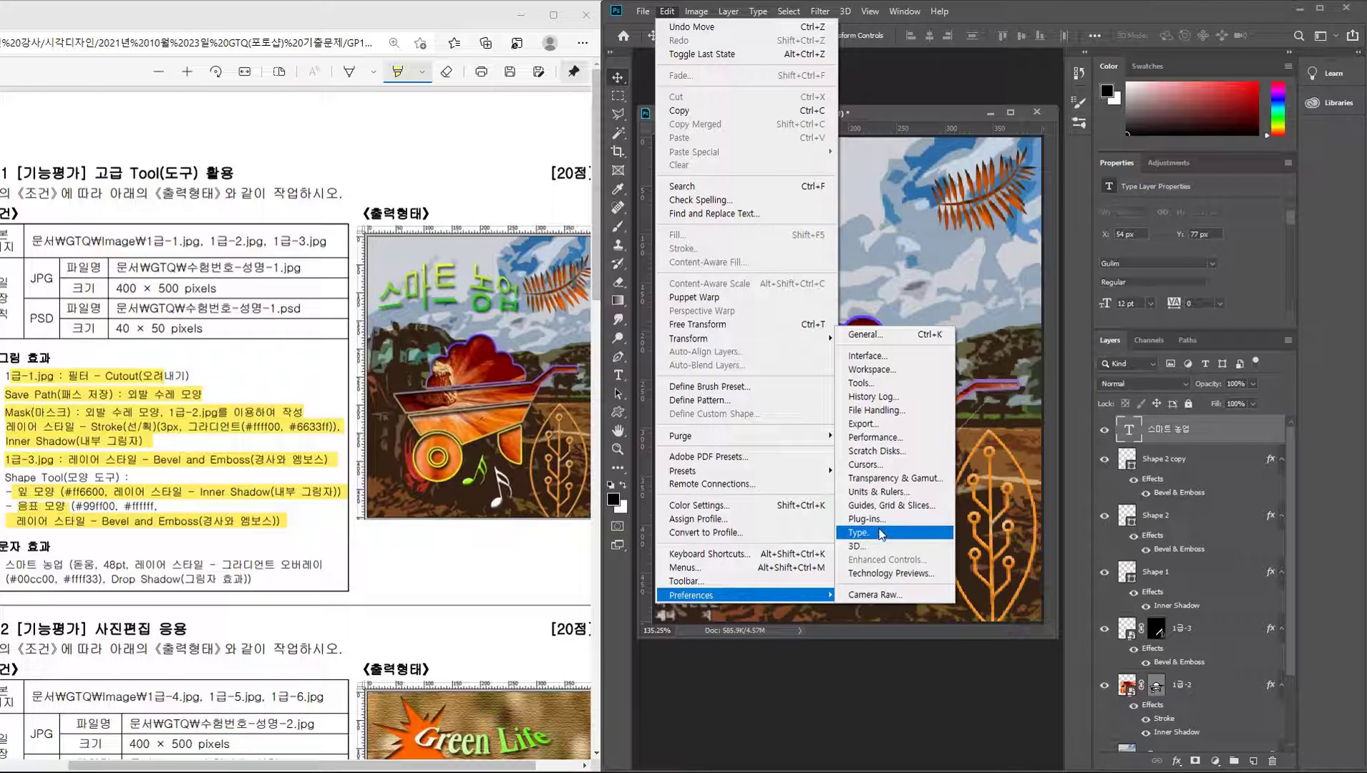
Turn off Show Font Names in English in the Type preferences.
left_click(878, 534)
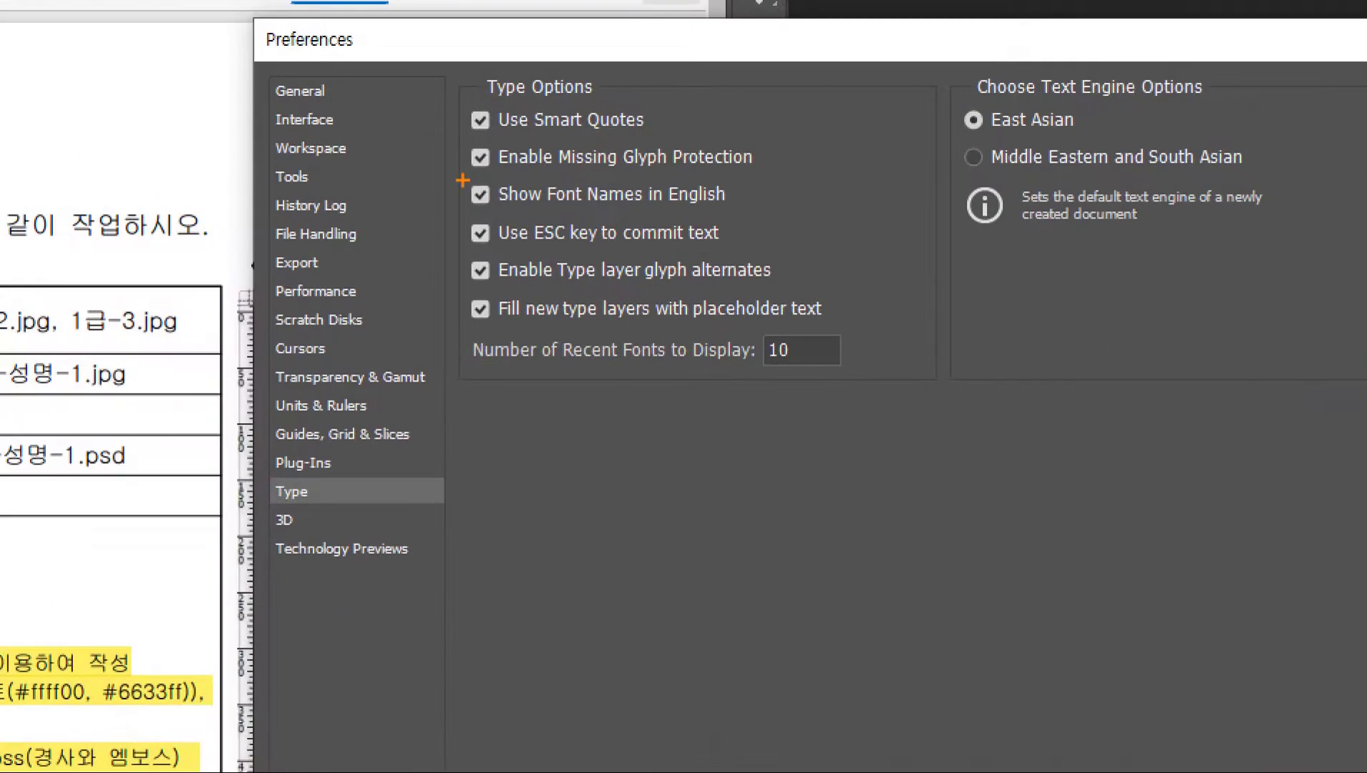
left_click_drag(447, 166, 804, 216)
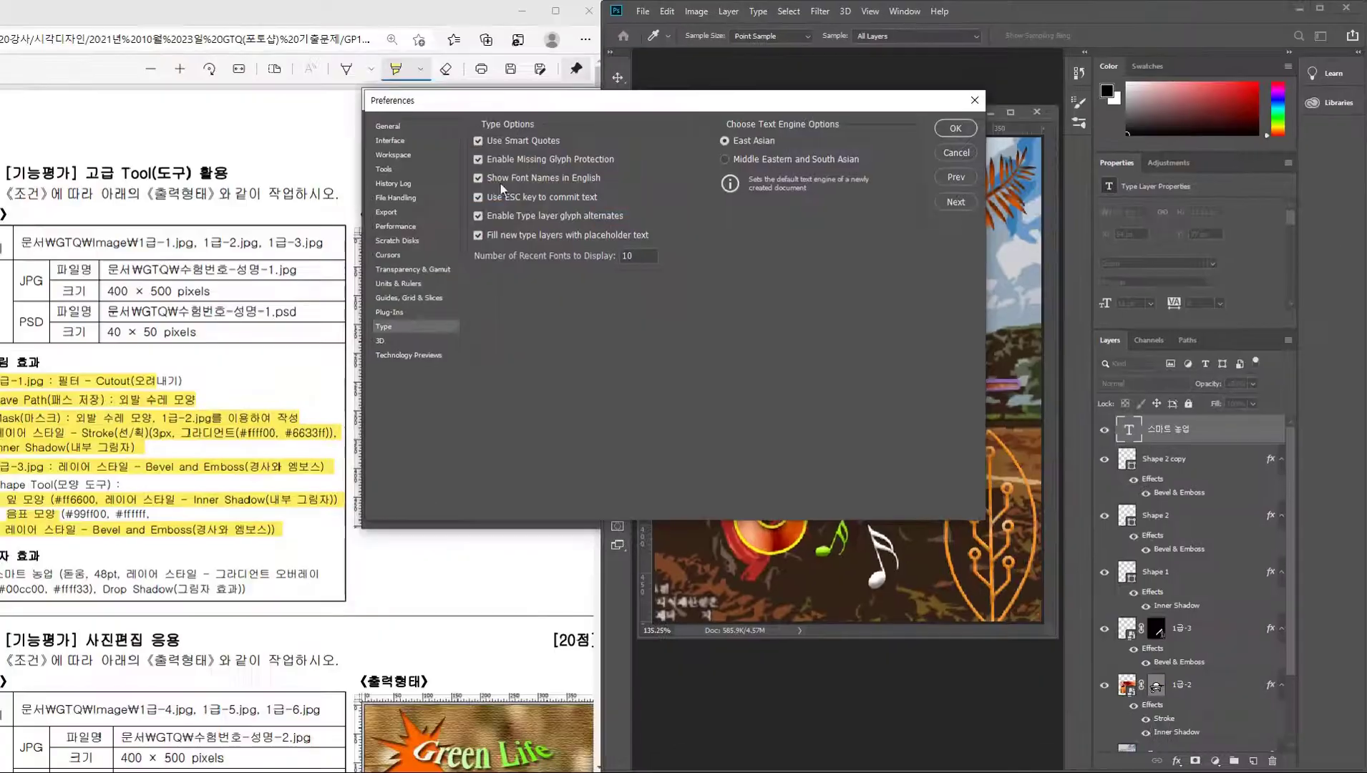
left_click(478, 177)
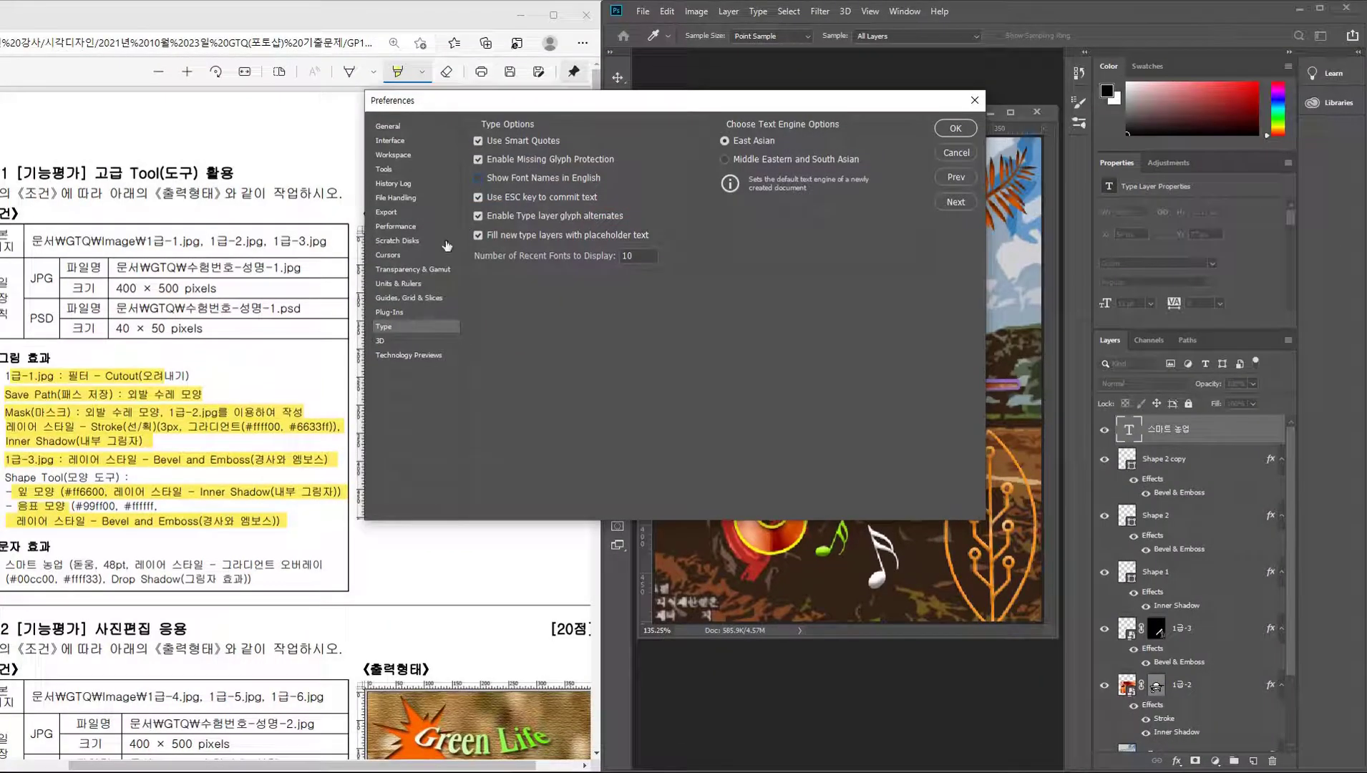
left_click(955, 131)
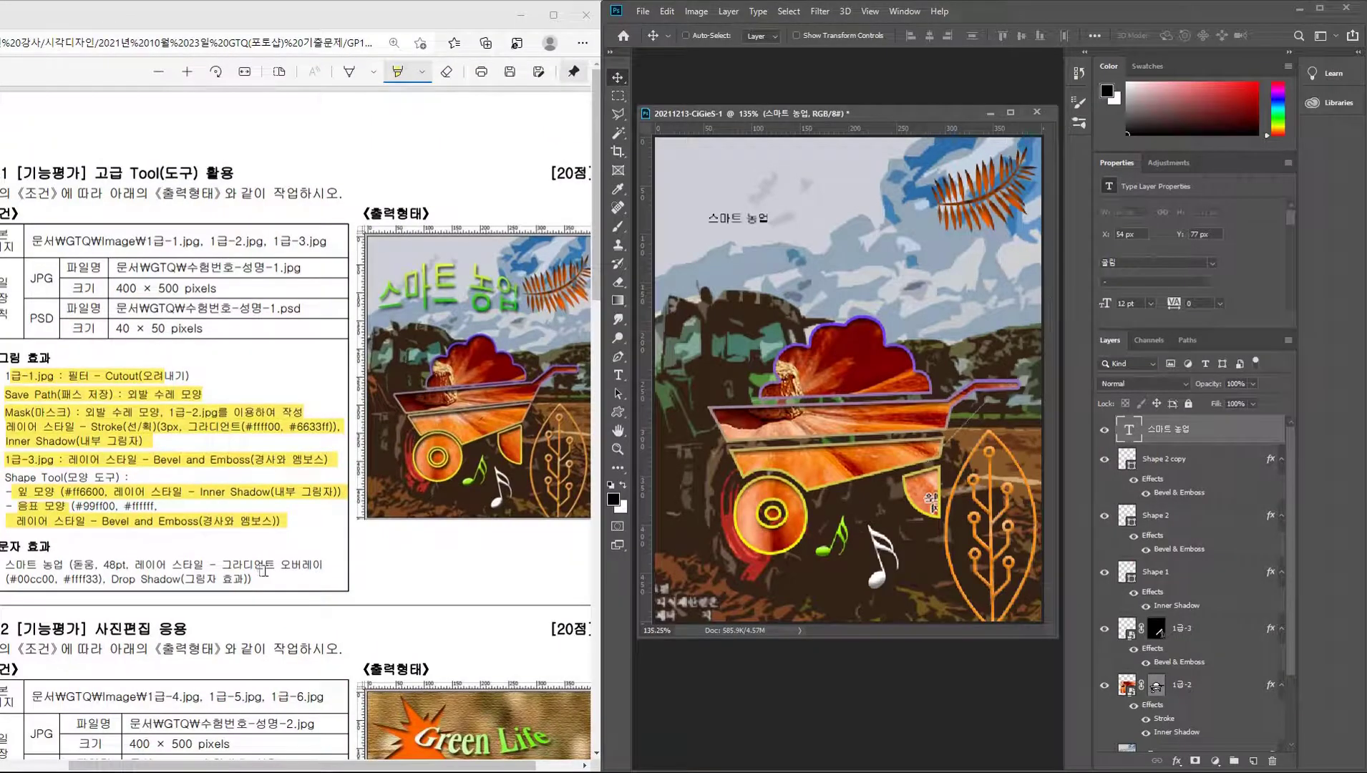
Set the title font to 돋움 Regular.
left_click(1213, 261)
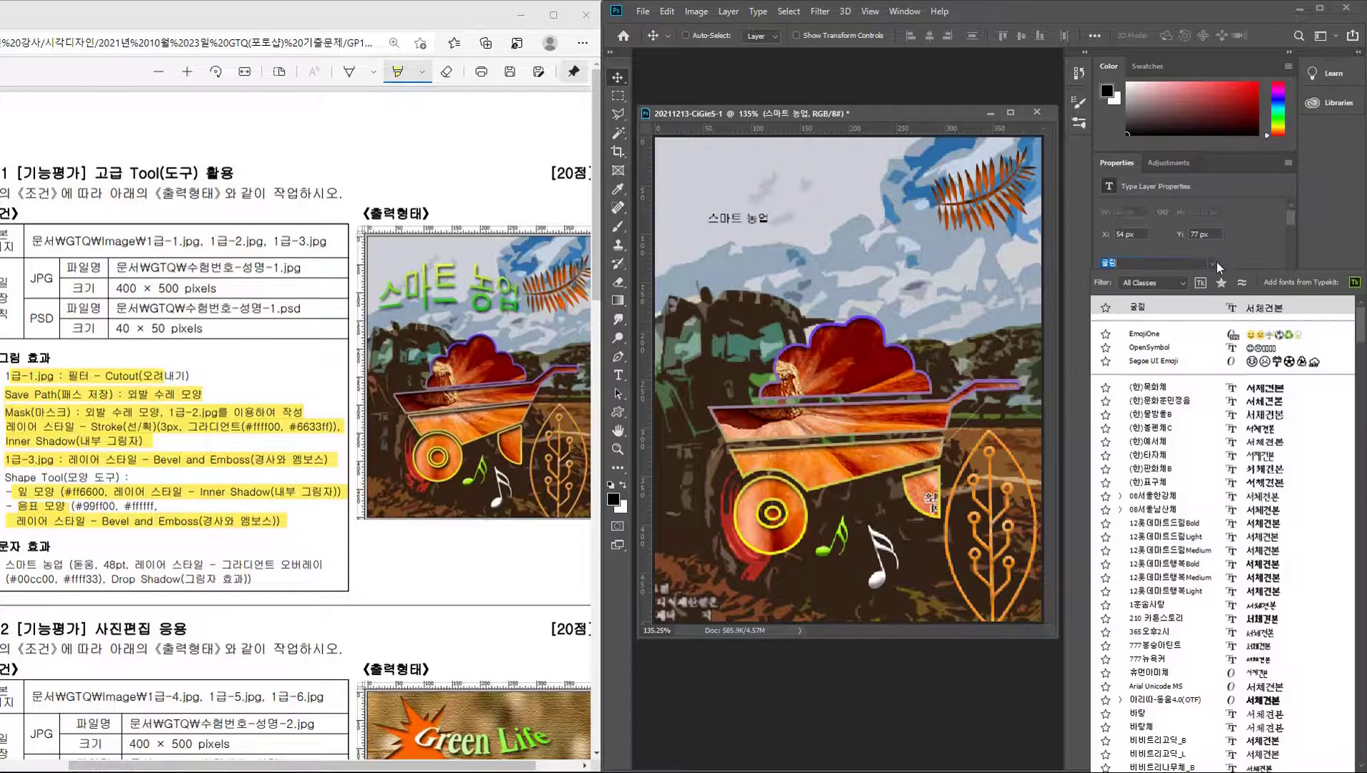
left_click(1212, 261)
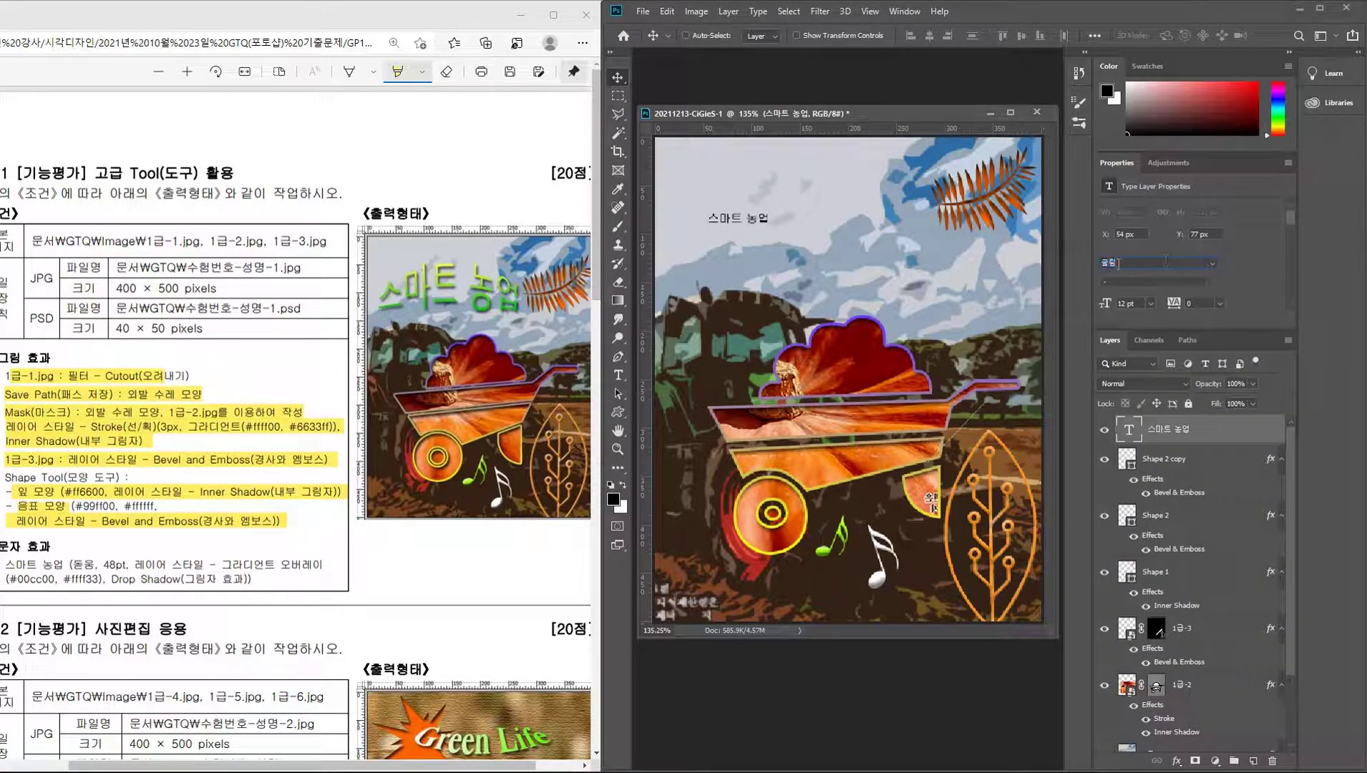
type("ㄷ-믐")
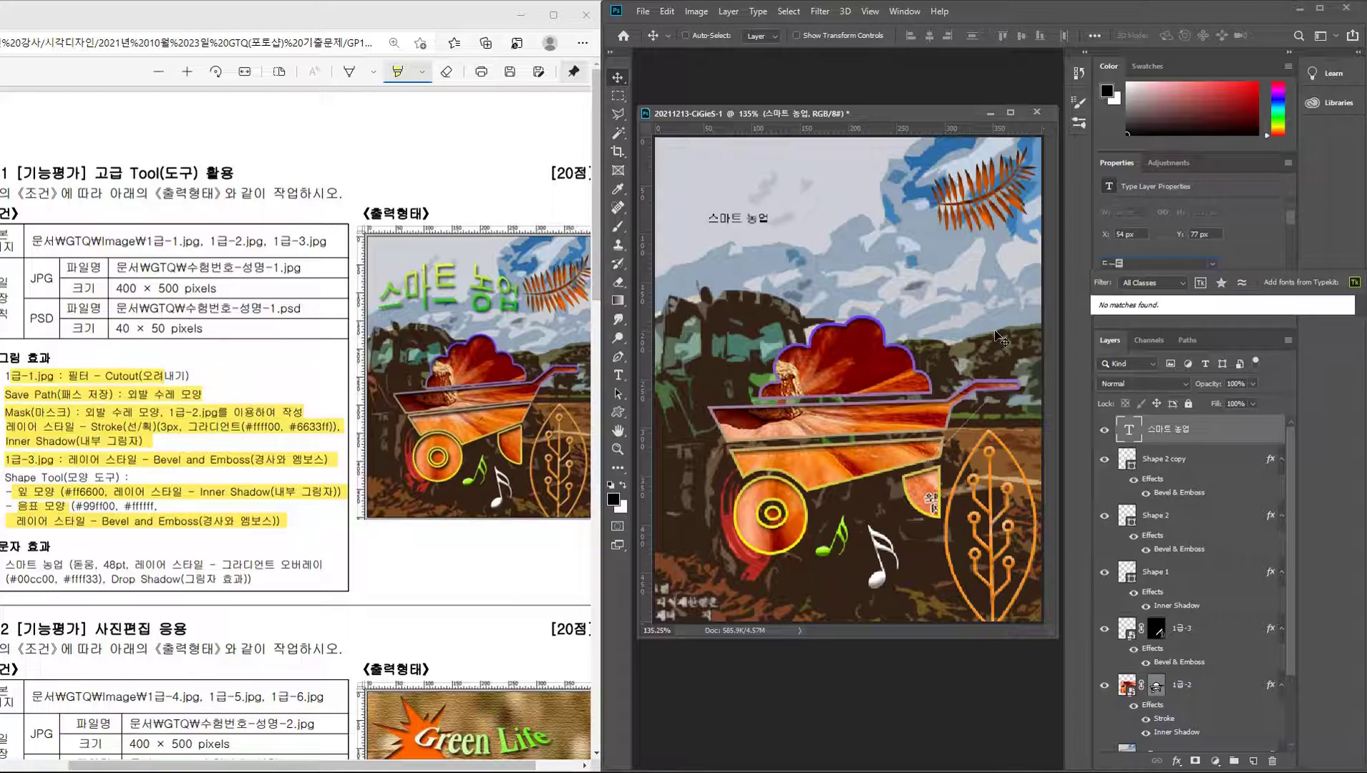
type("돋움")
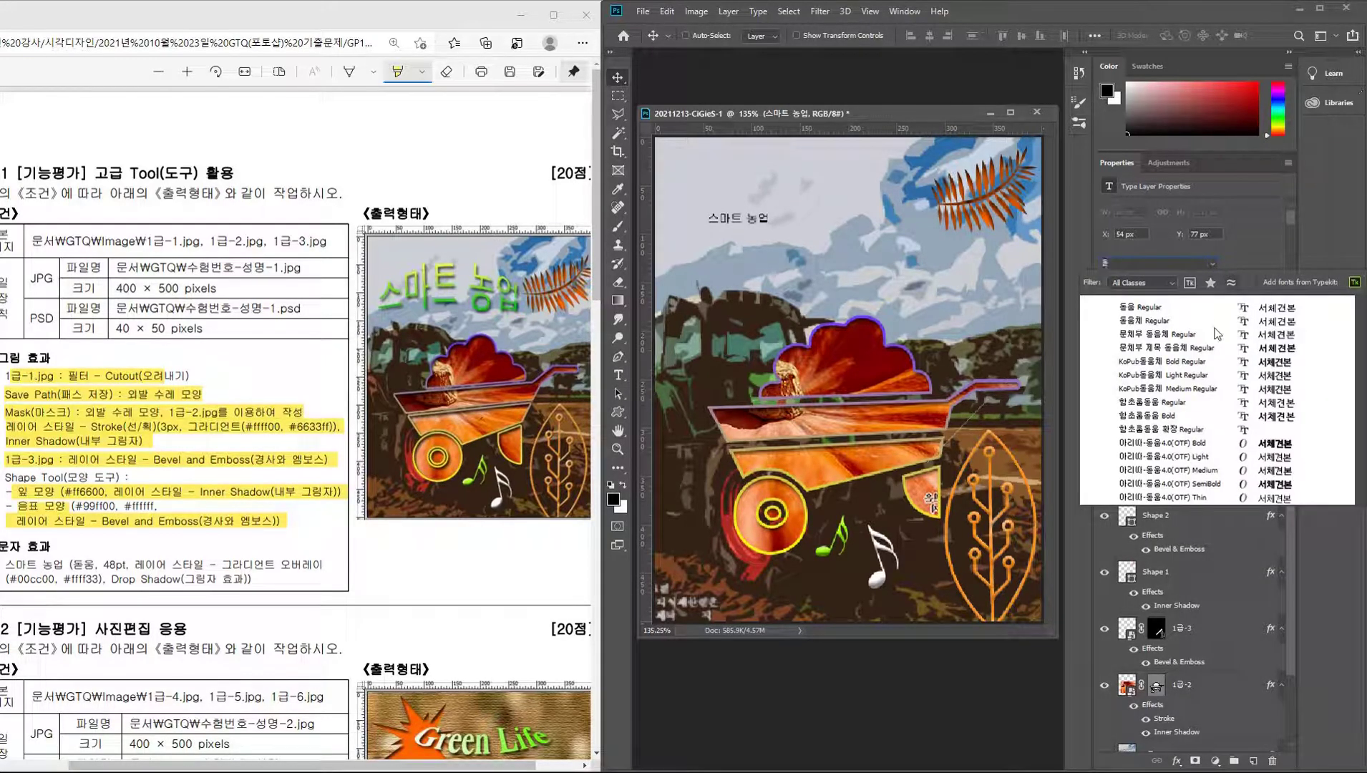
left_click(1165, 307)
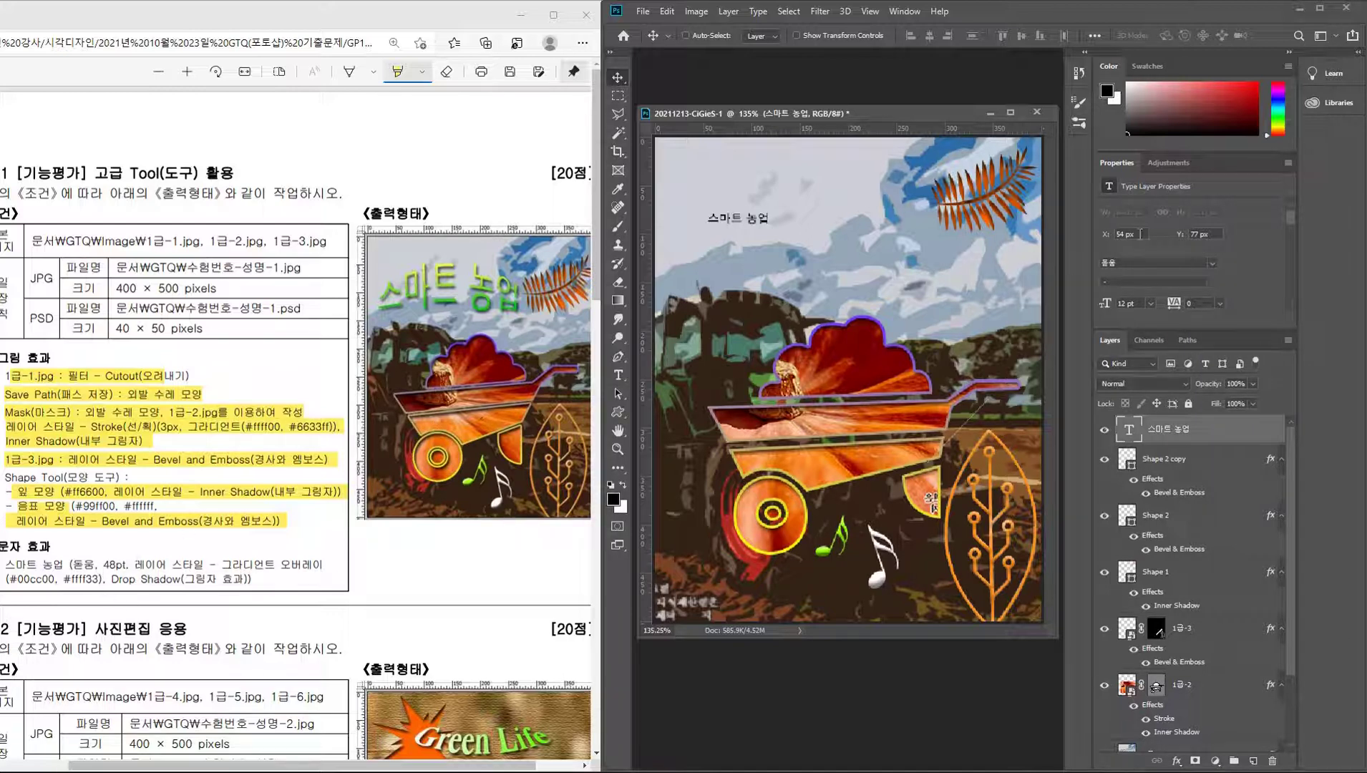
Set the title size to 48 pt and shift it slightly left.
left_click_drag(1171, 329, 1171, 427)
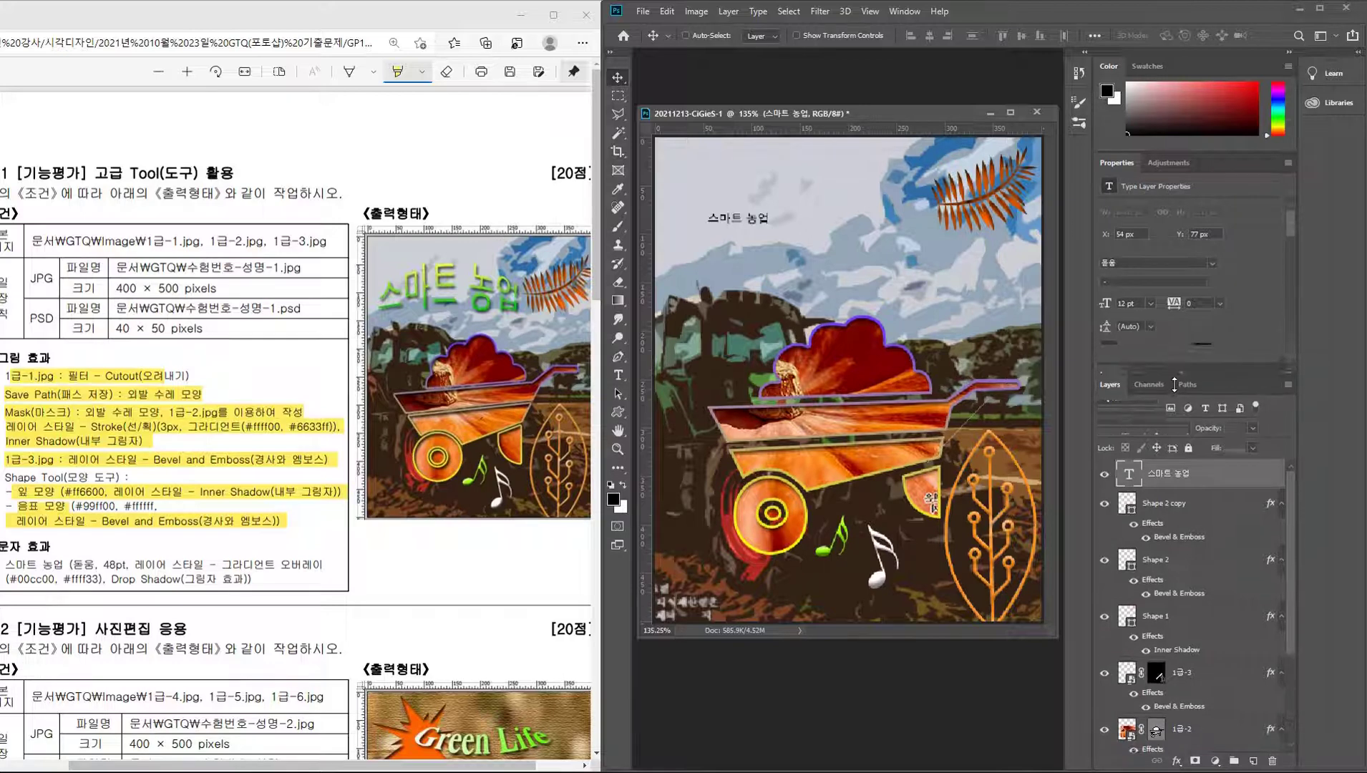
left_click(1142, 303)
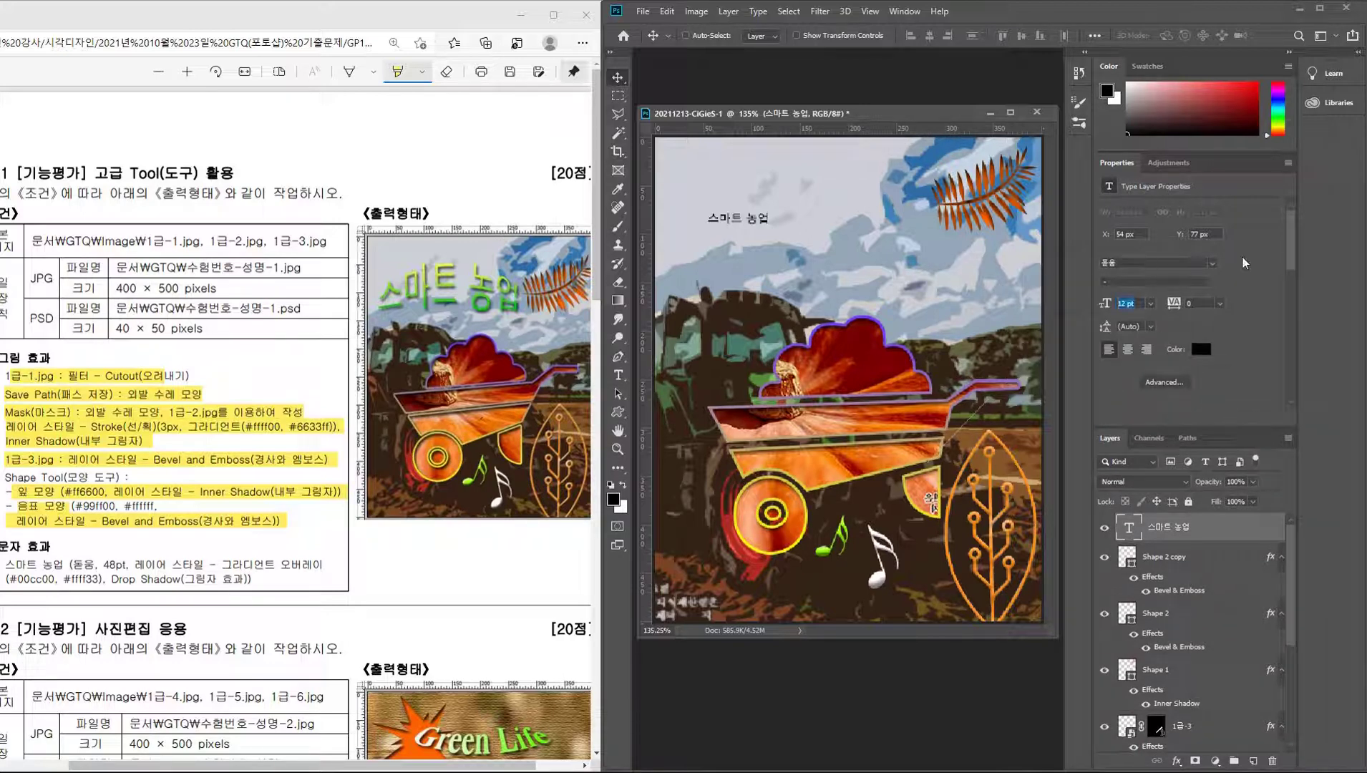
type("48")
key("Return")
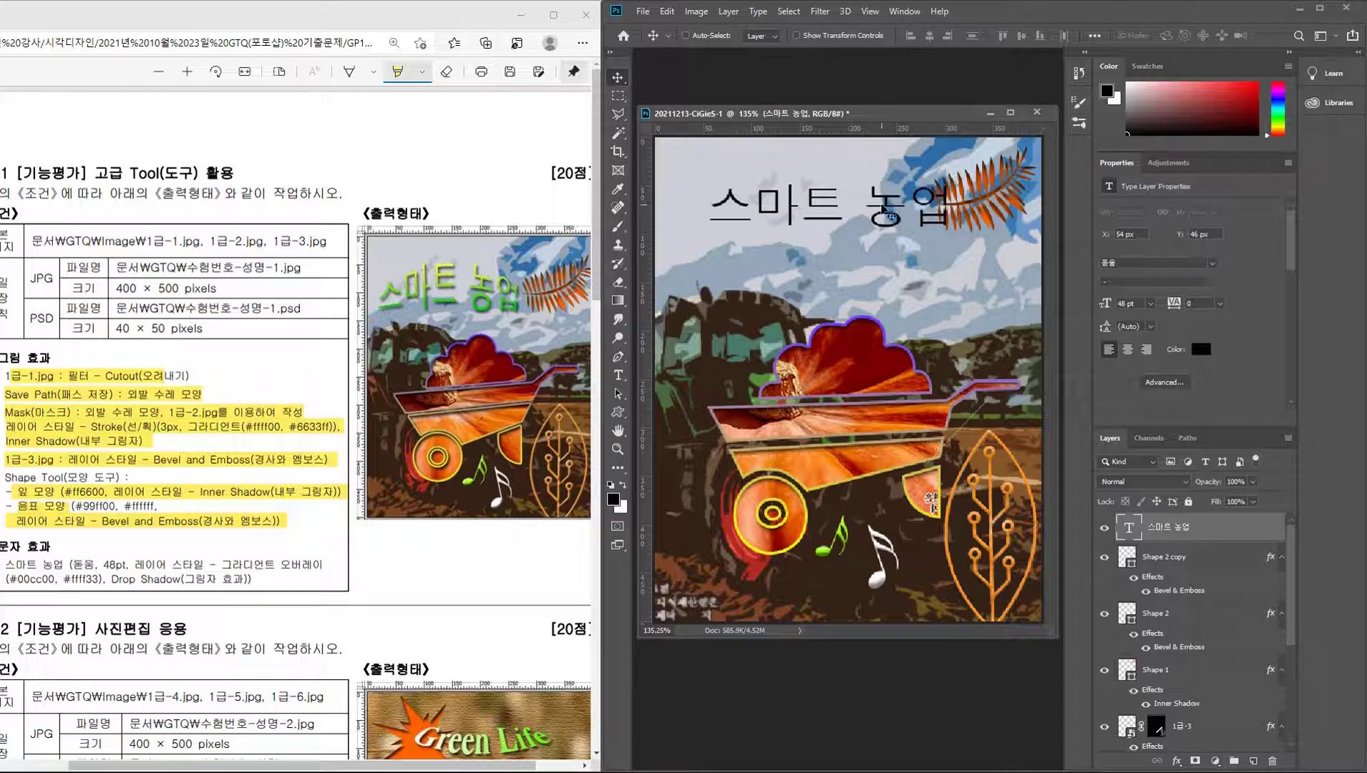
left_click_drag(884, 209, 863, 227)
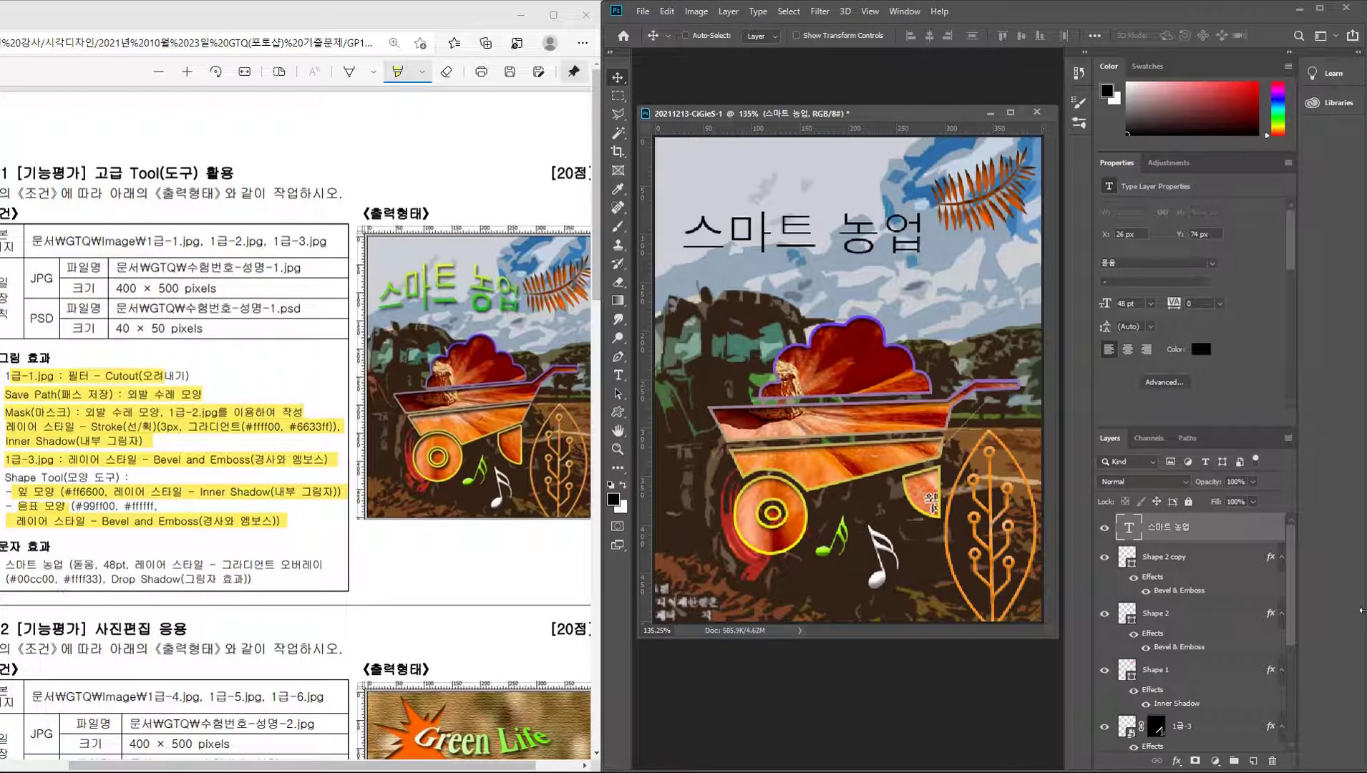
left_click(1177, 762)
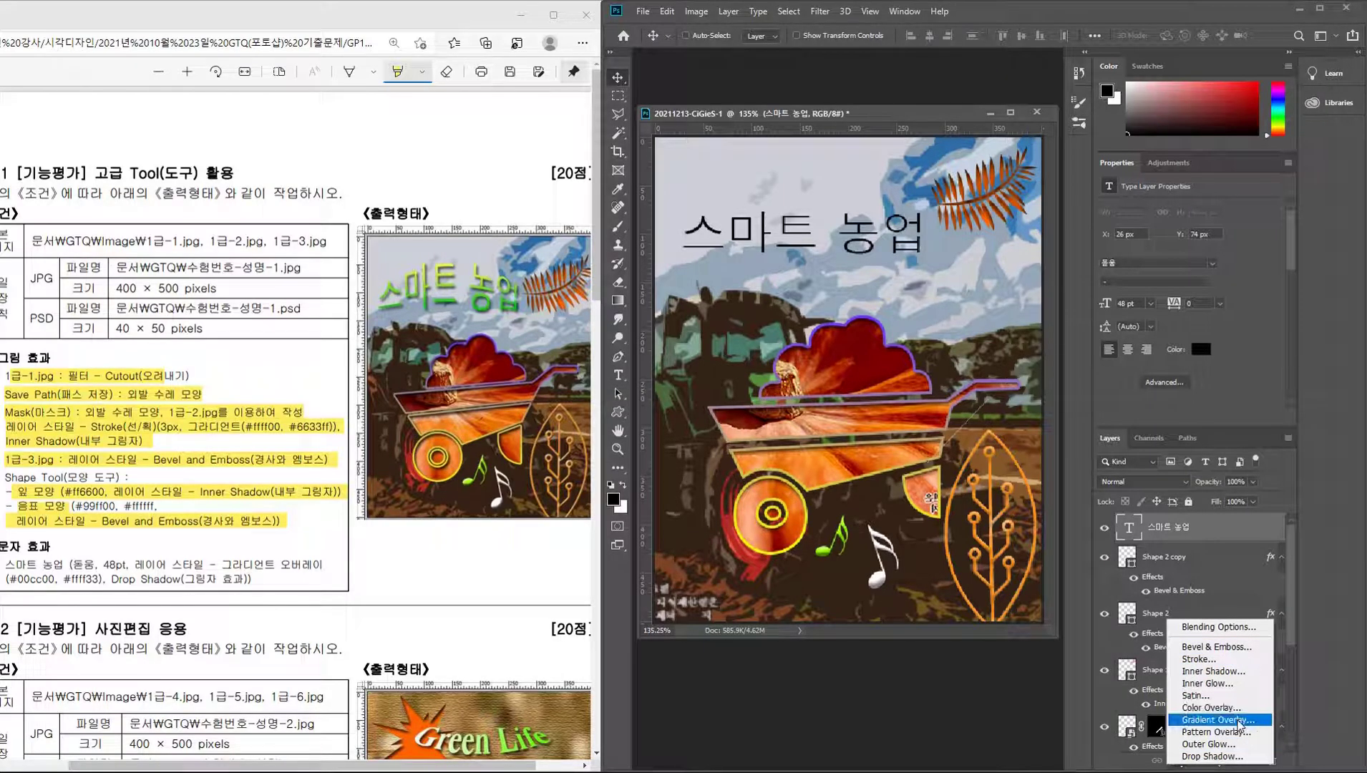
Add a Gradient Overlay to the title and set its left stop to green #00cc00.
left_click(1237, 720)
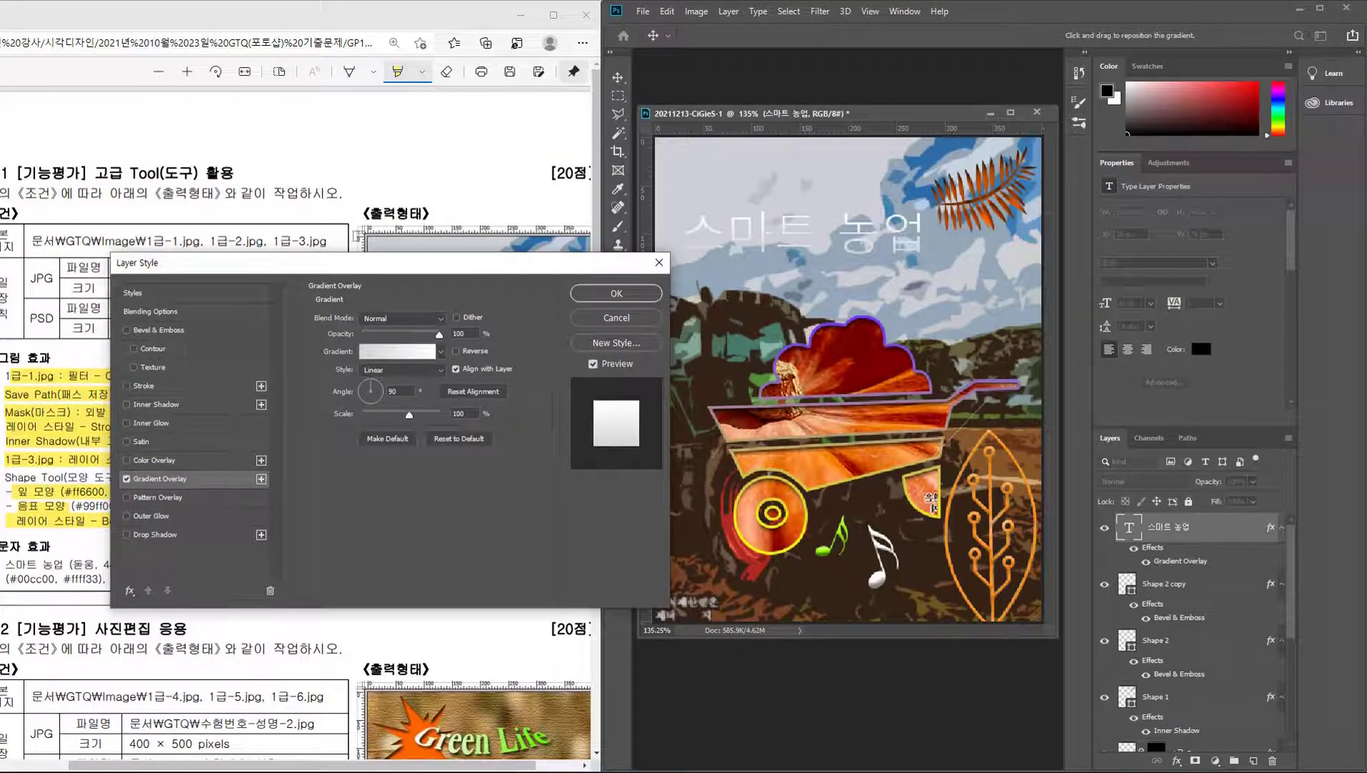
mouse_move(361, 265)
left_mouse_down()
mouse_move(759, 315)
mouse_move(744, 326)
left_mouse_up()
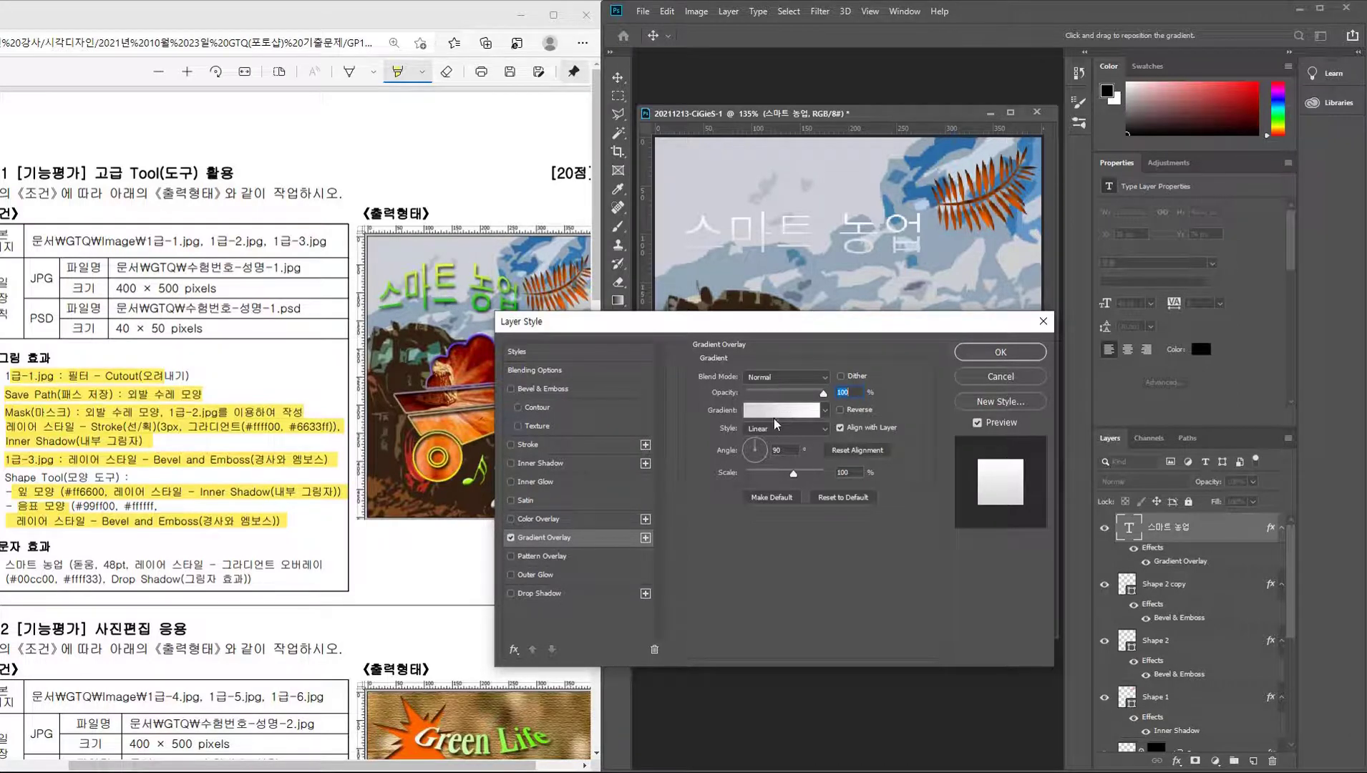
left_click(777, 411)
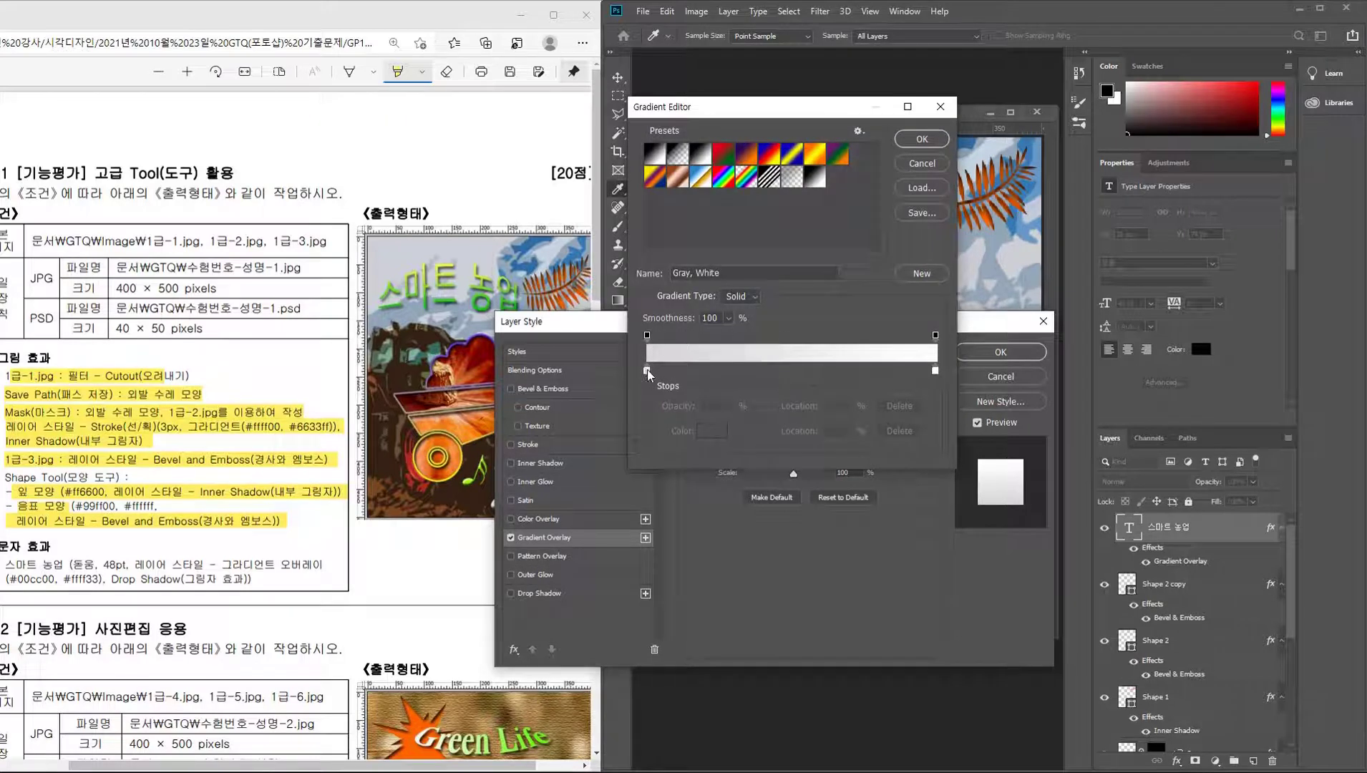
double_click(647, 371)
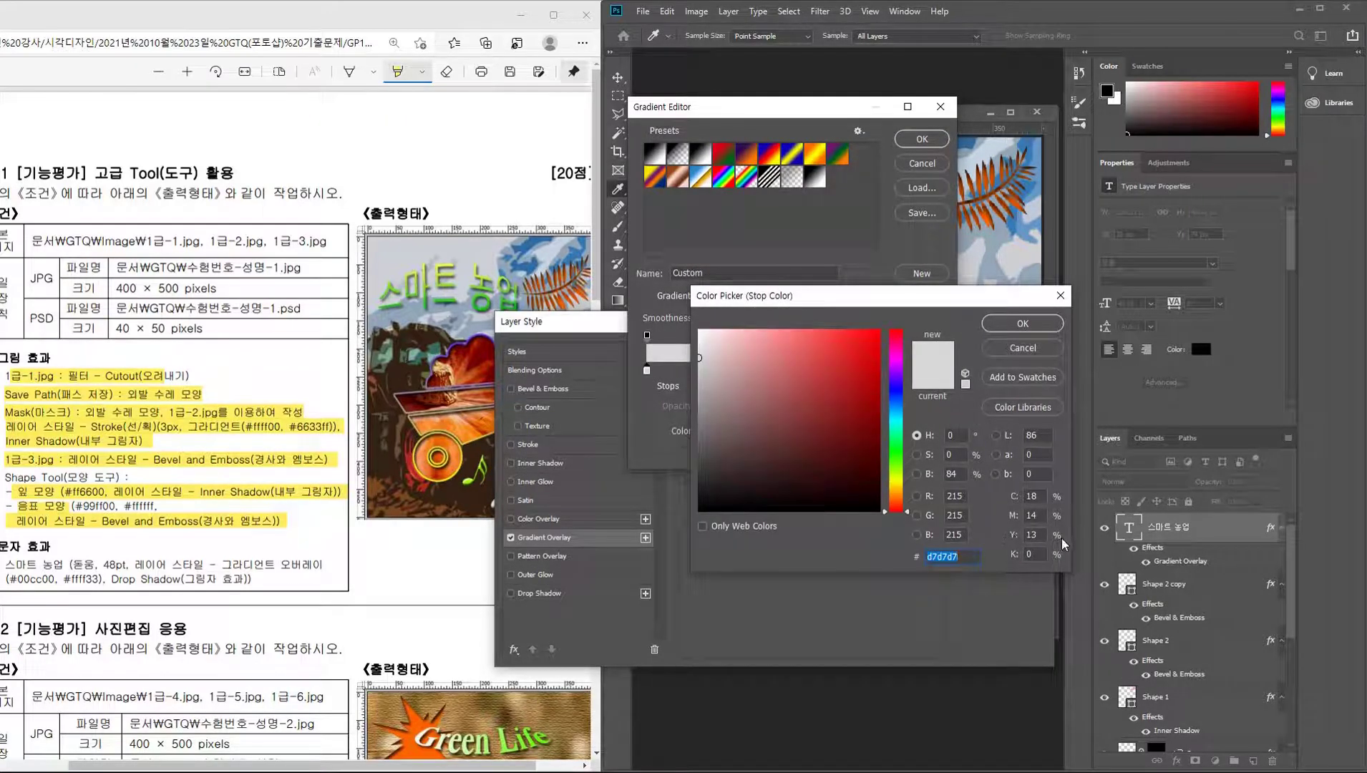
type("00")
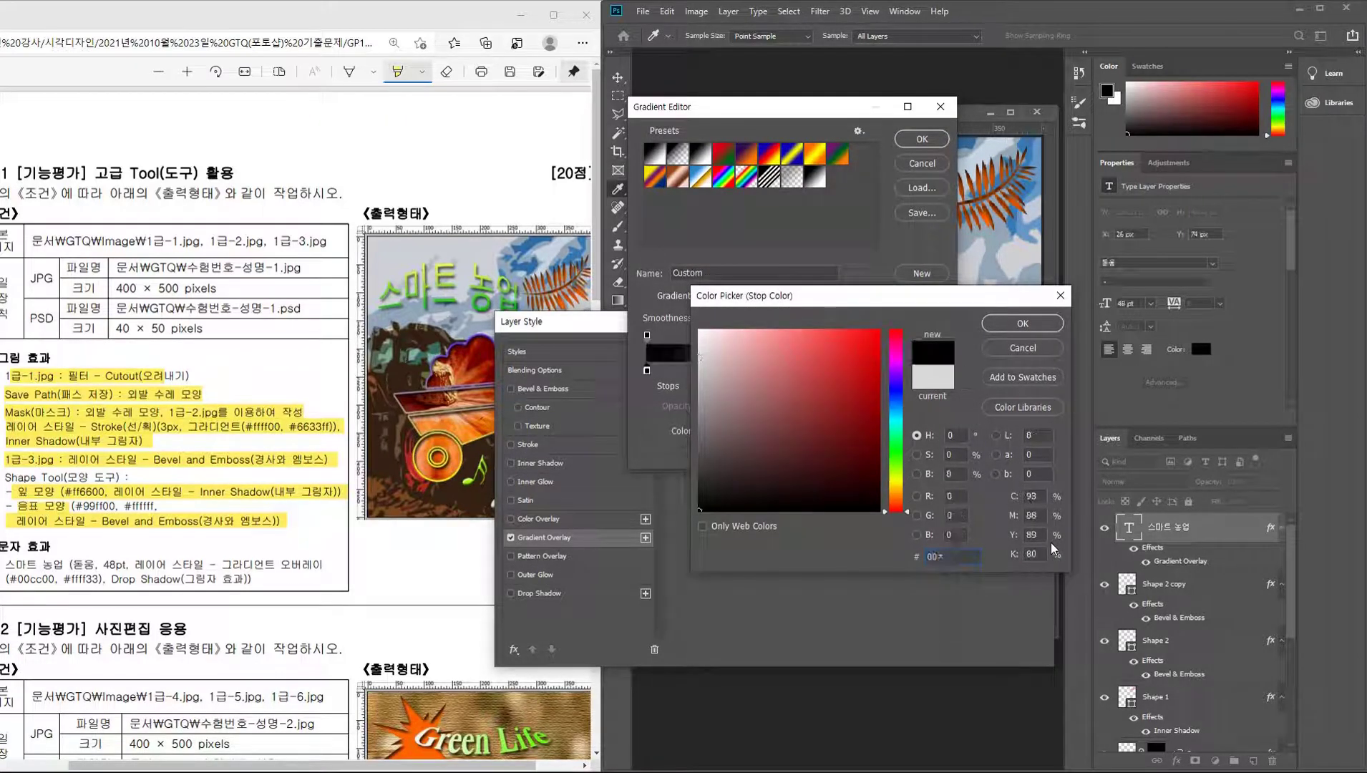
key("BackSpace")
type("c00")
key("Return")
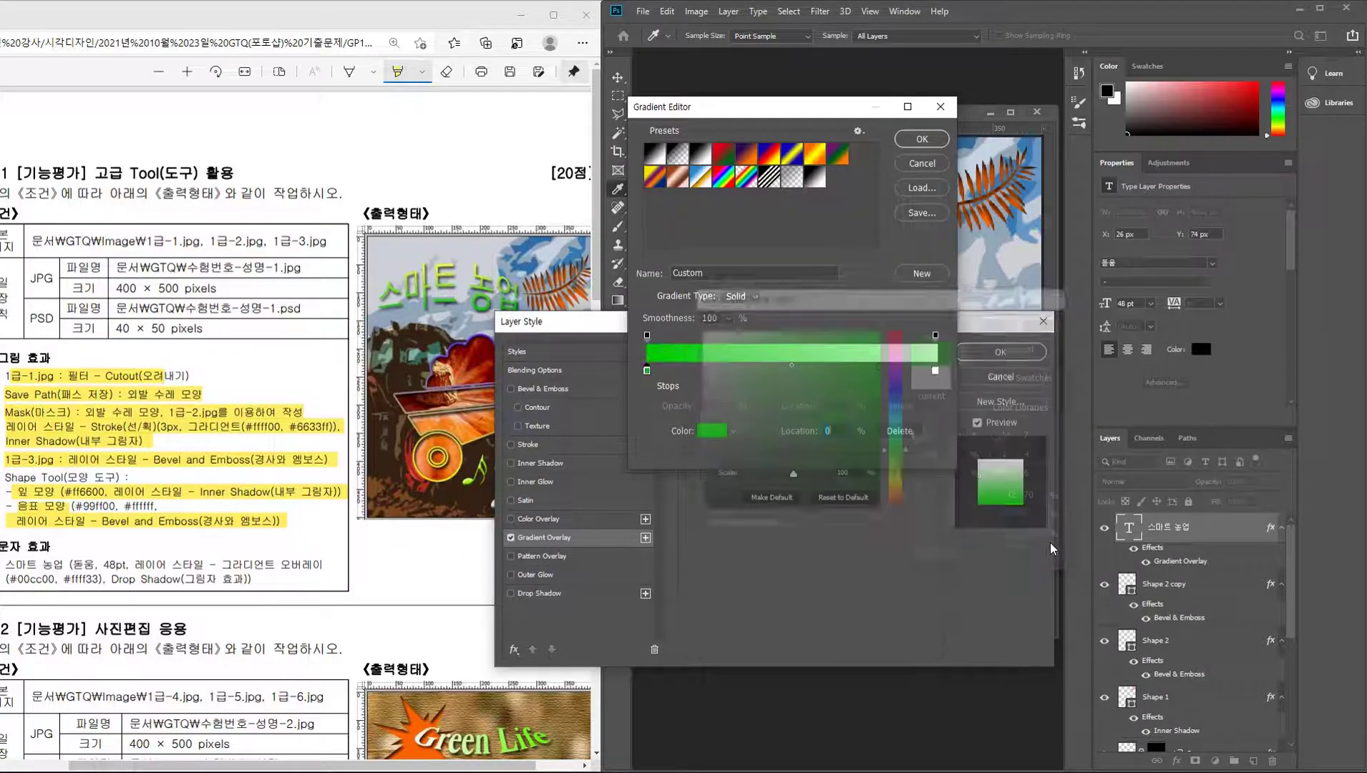
Set the right gradient stop to yellow #ffff33 and accept the gradient.
double_click(934, 370)
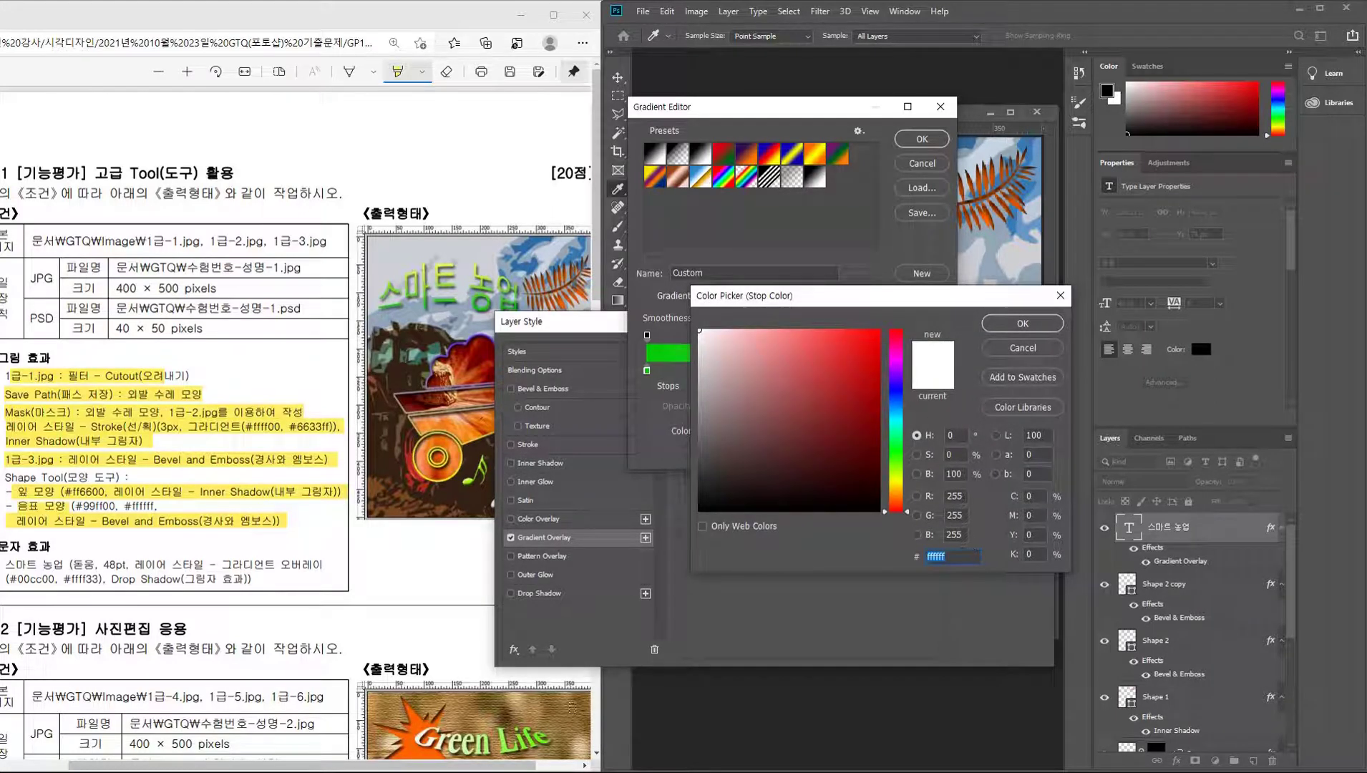
type("ffff33")
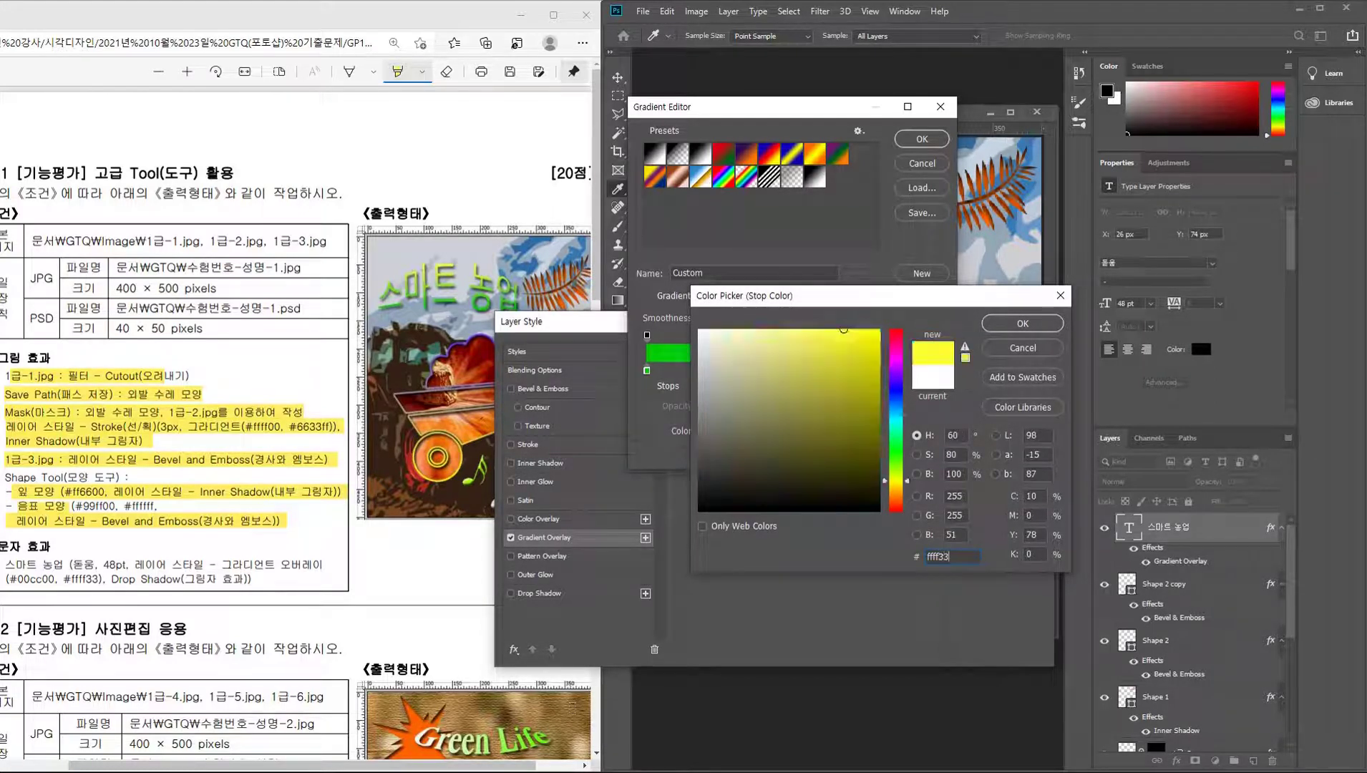
key("Return")
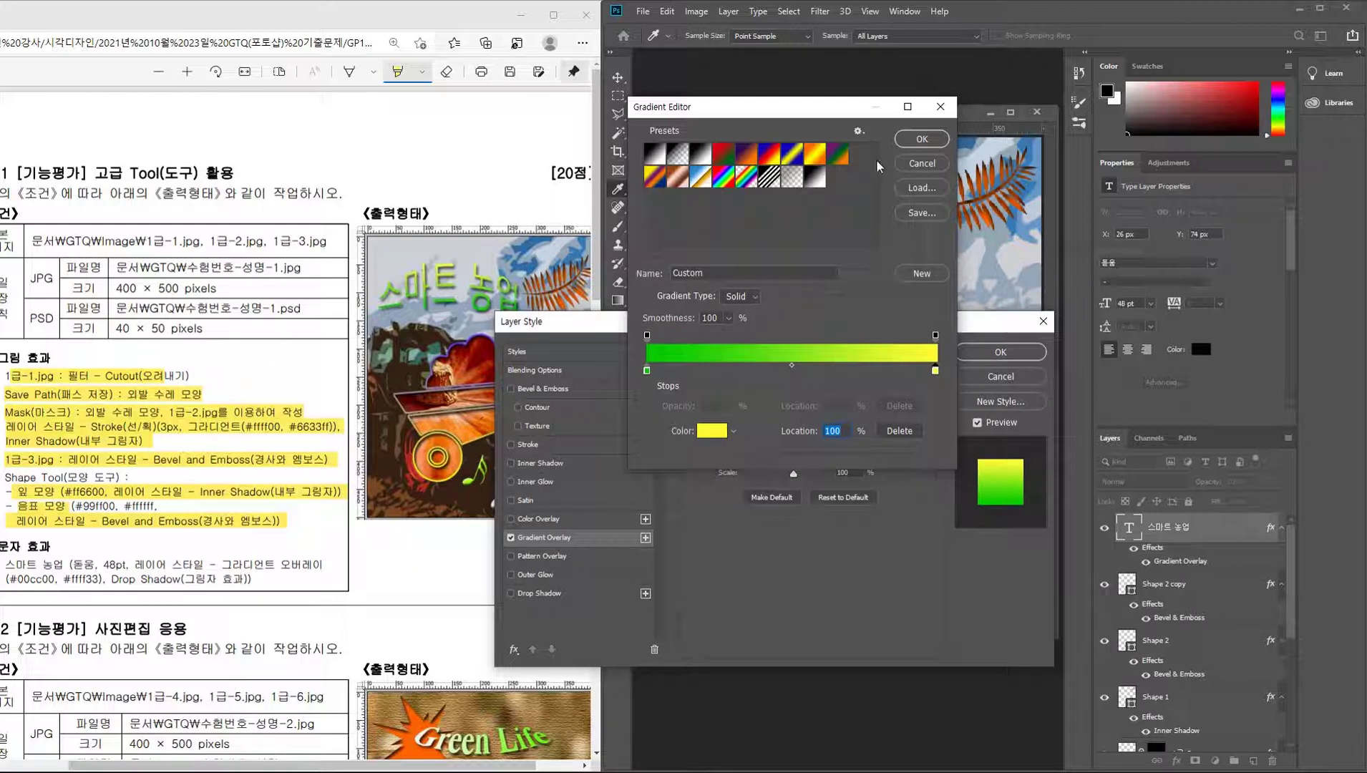
left_click(942, 144)
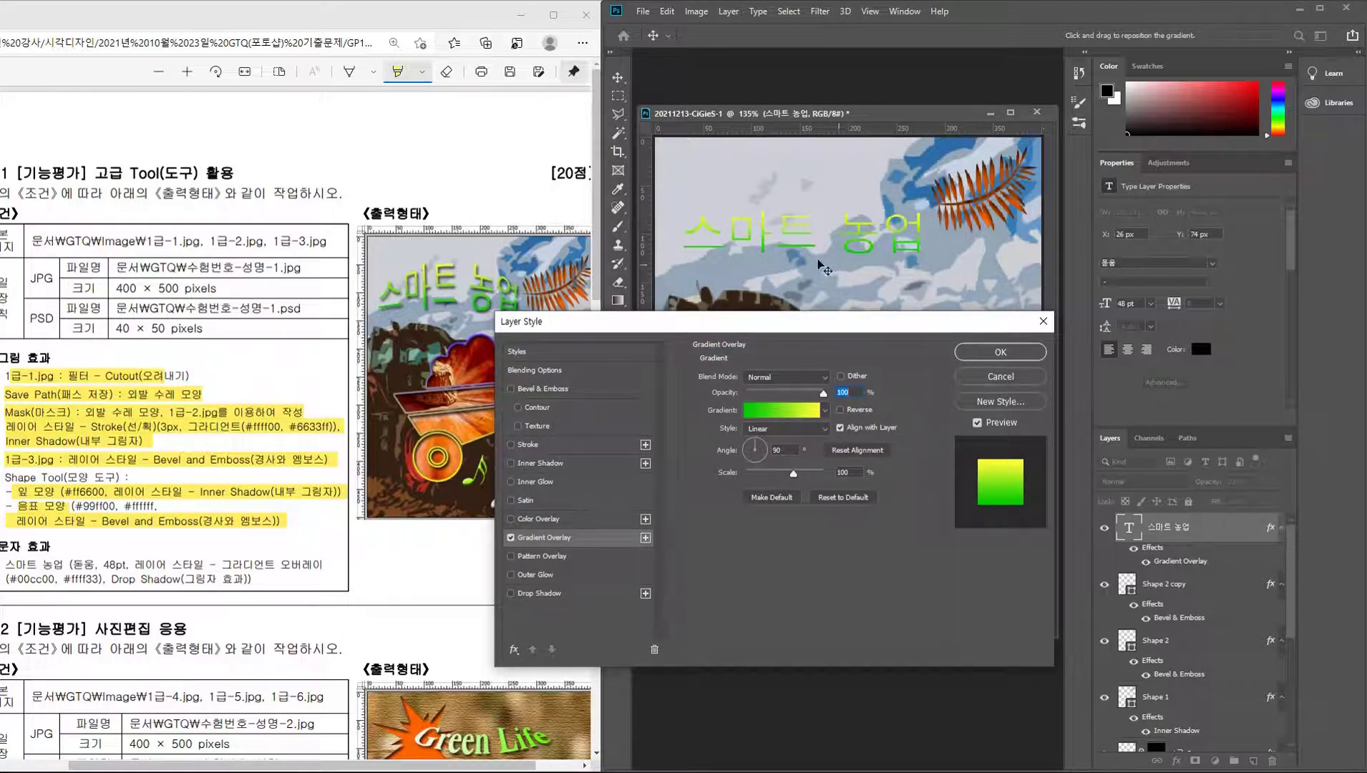
left_click(980, 424)
left_click(980, 423)
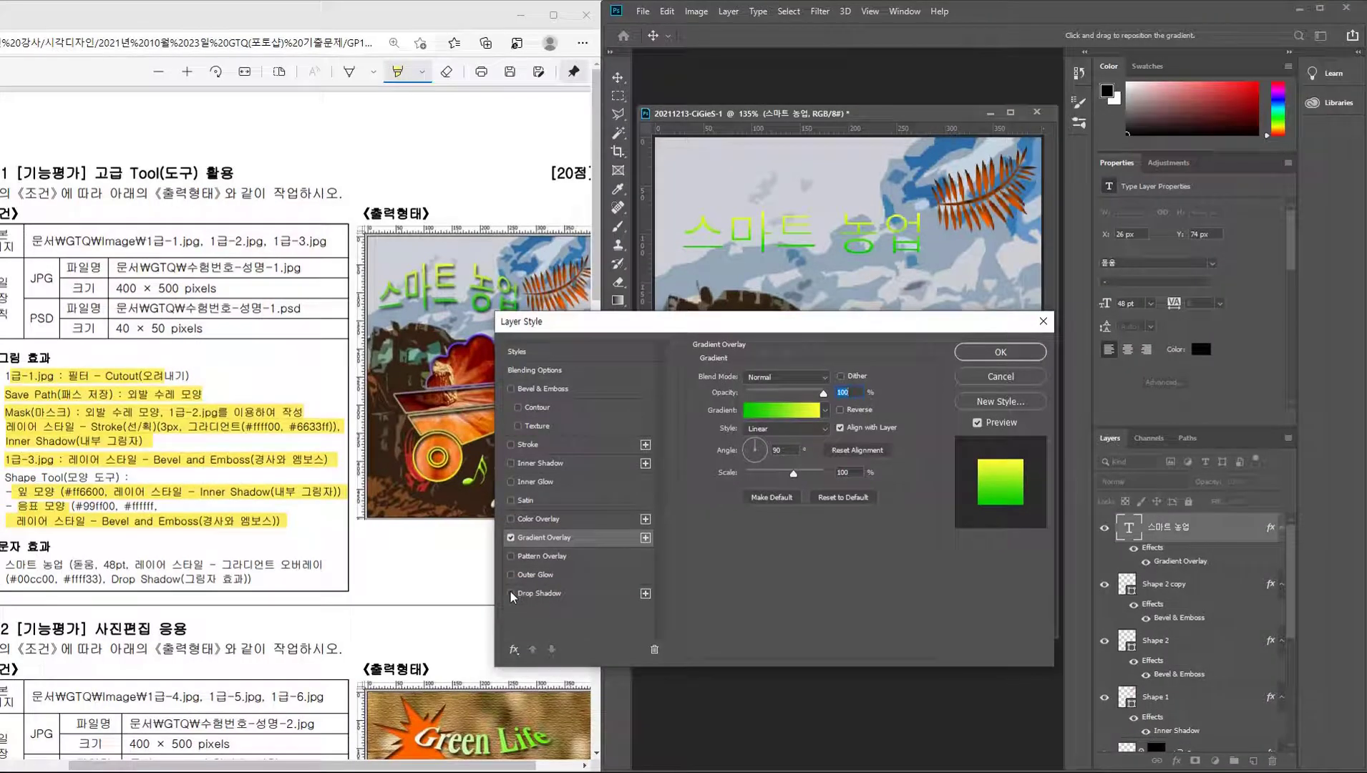
Add a Drop Shadow to the title and apply the layer effects.
left_click(511, 594)
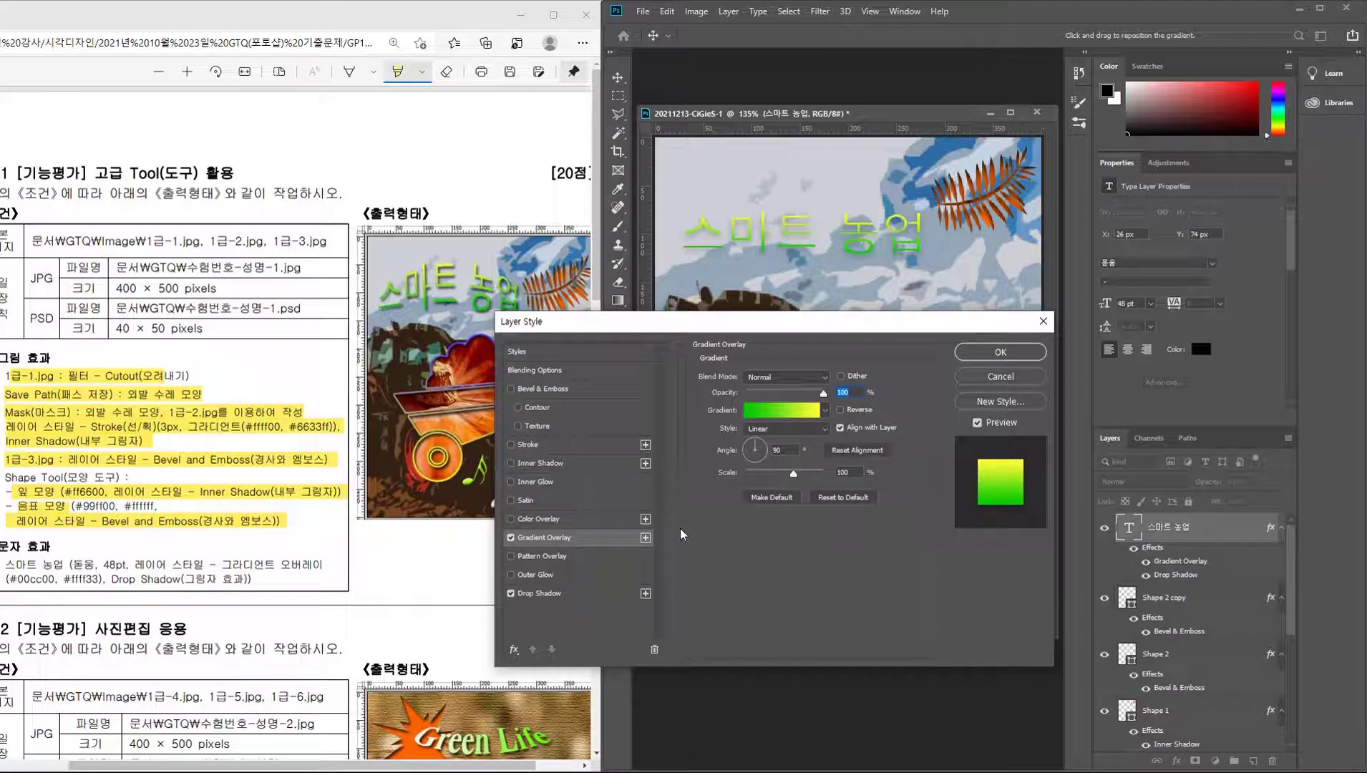
left_click(545, 594)
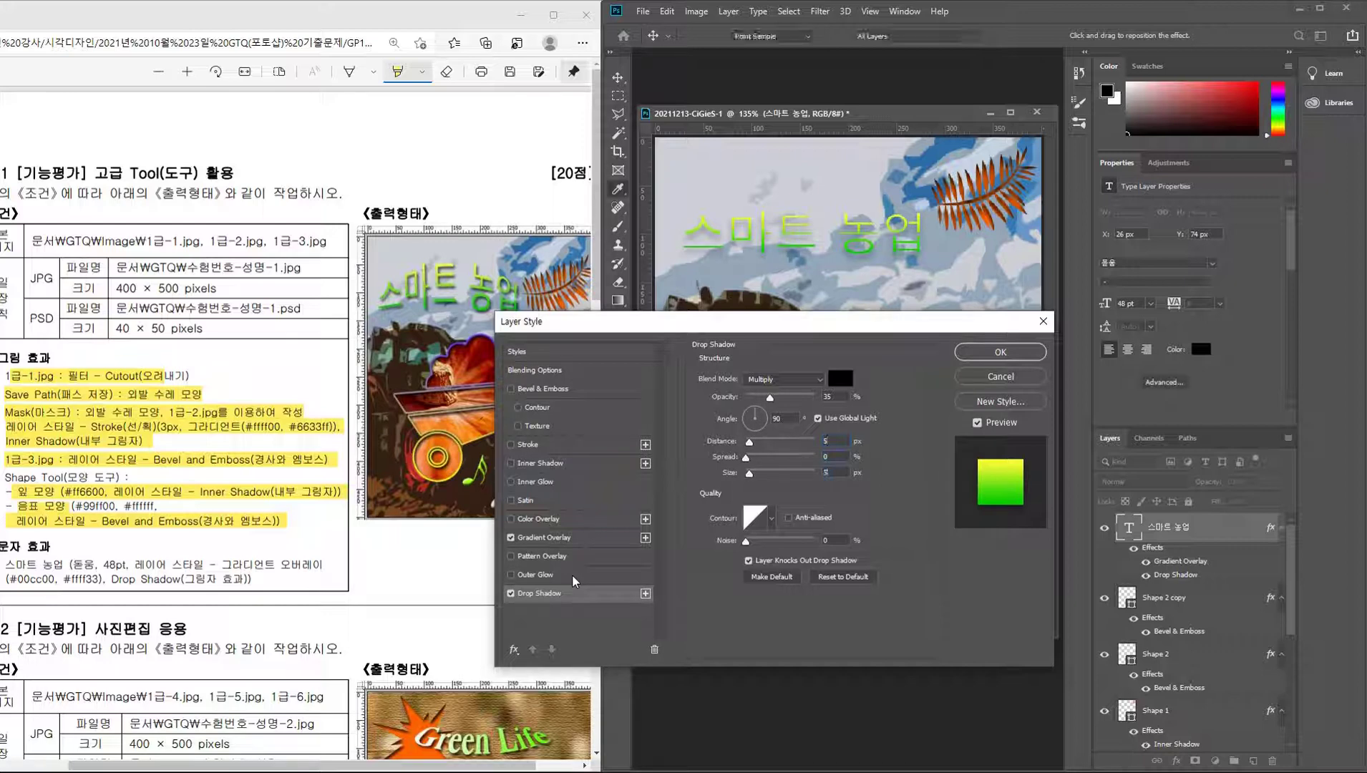
key("Return")
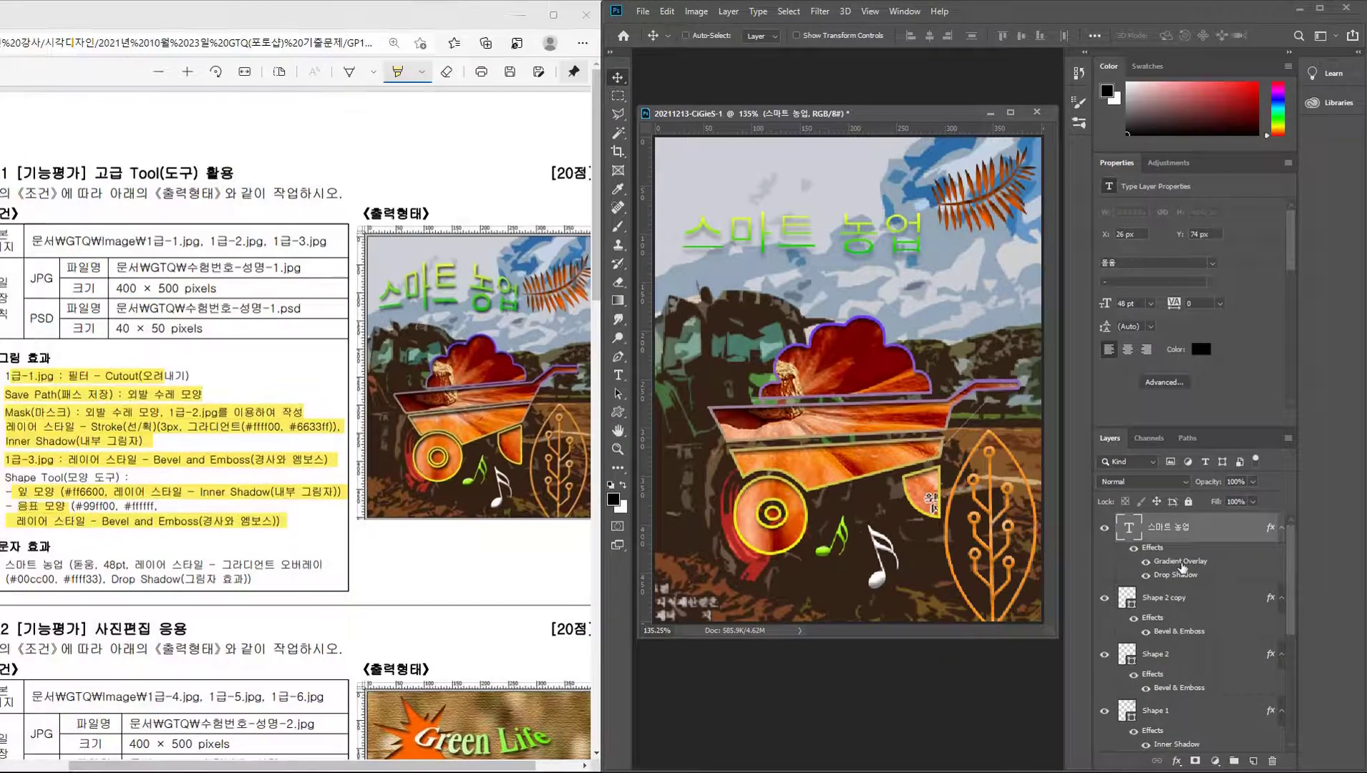
Raise the title's Drop Shadow opacity to 80%.
double_click(1179, 561)
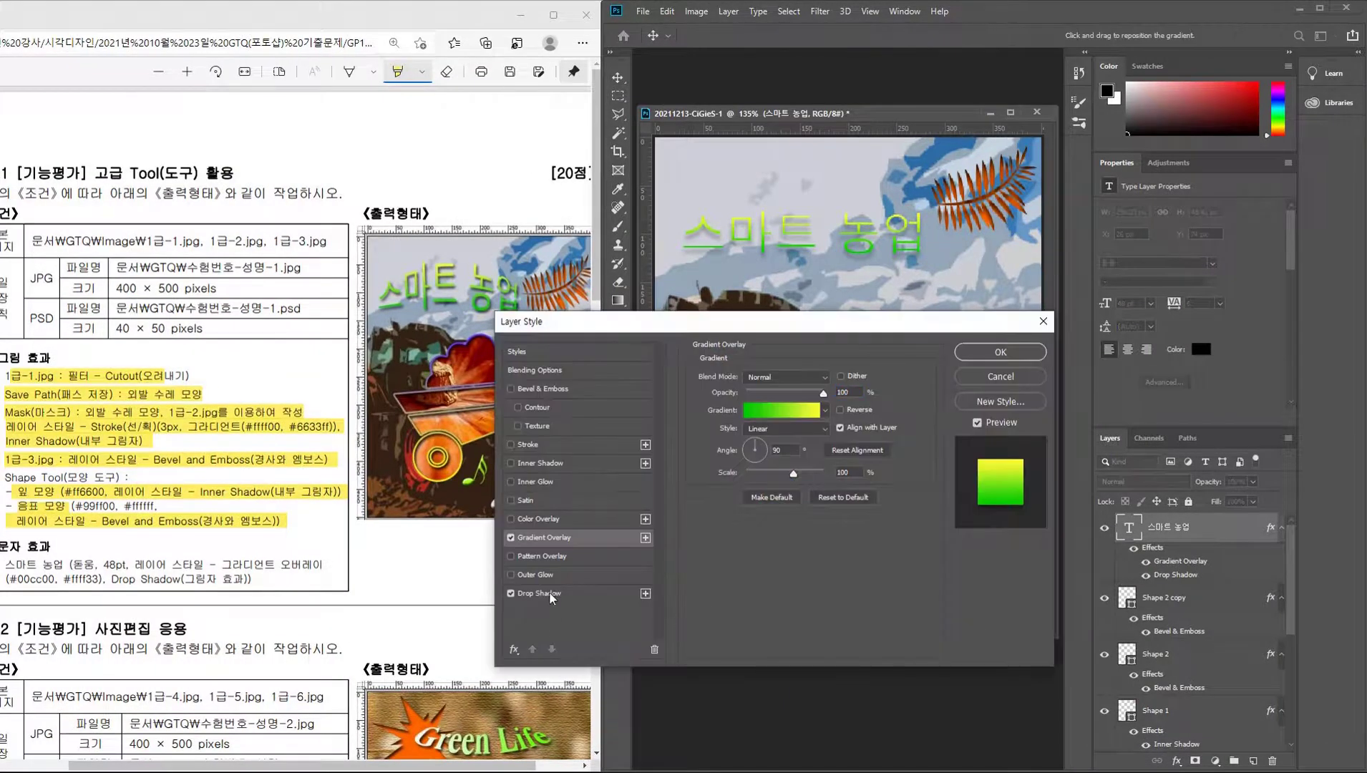
left_click(551, 594)
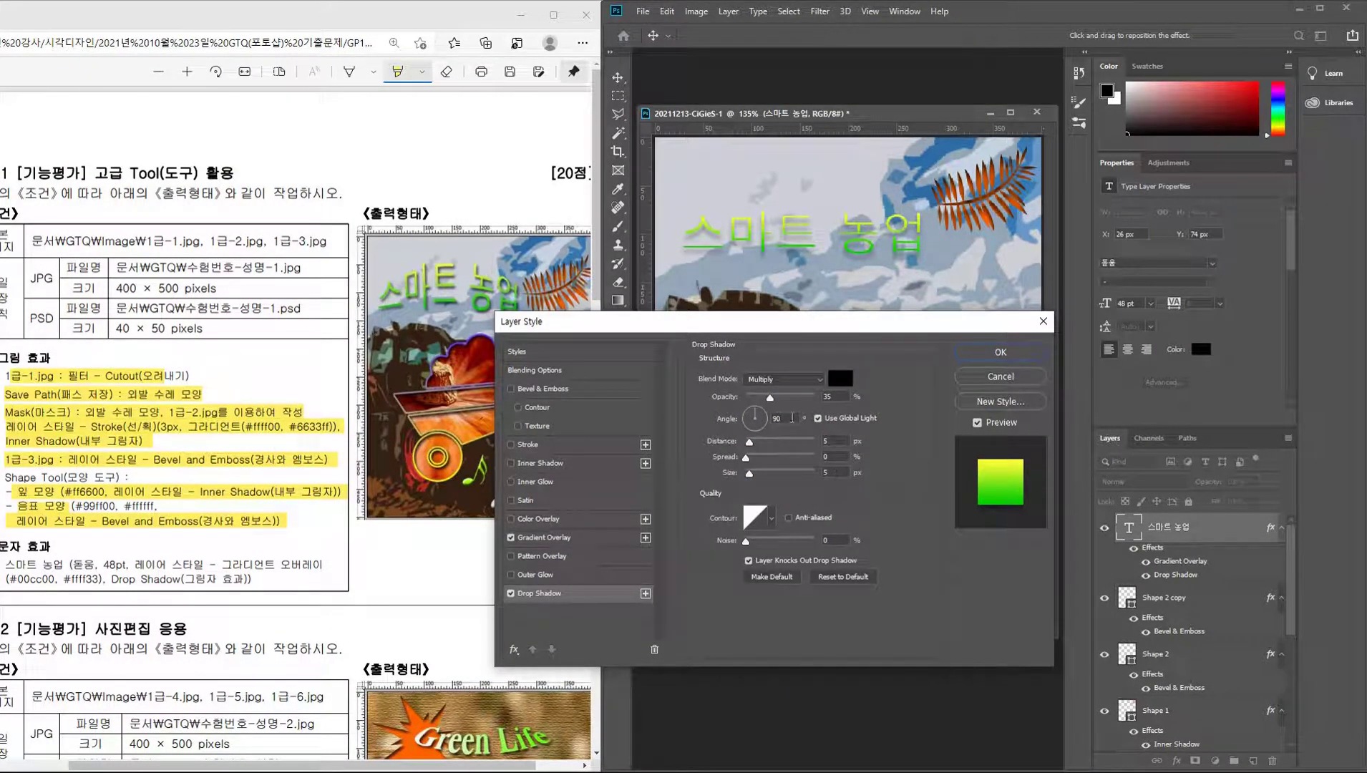
left_click_drag(768, 405, 791, 403)
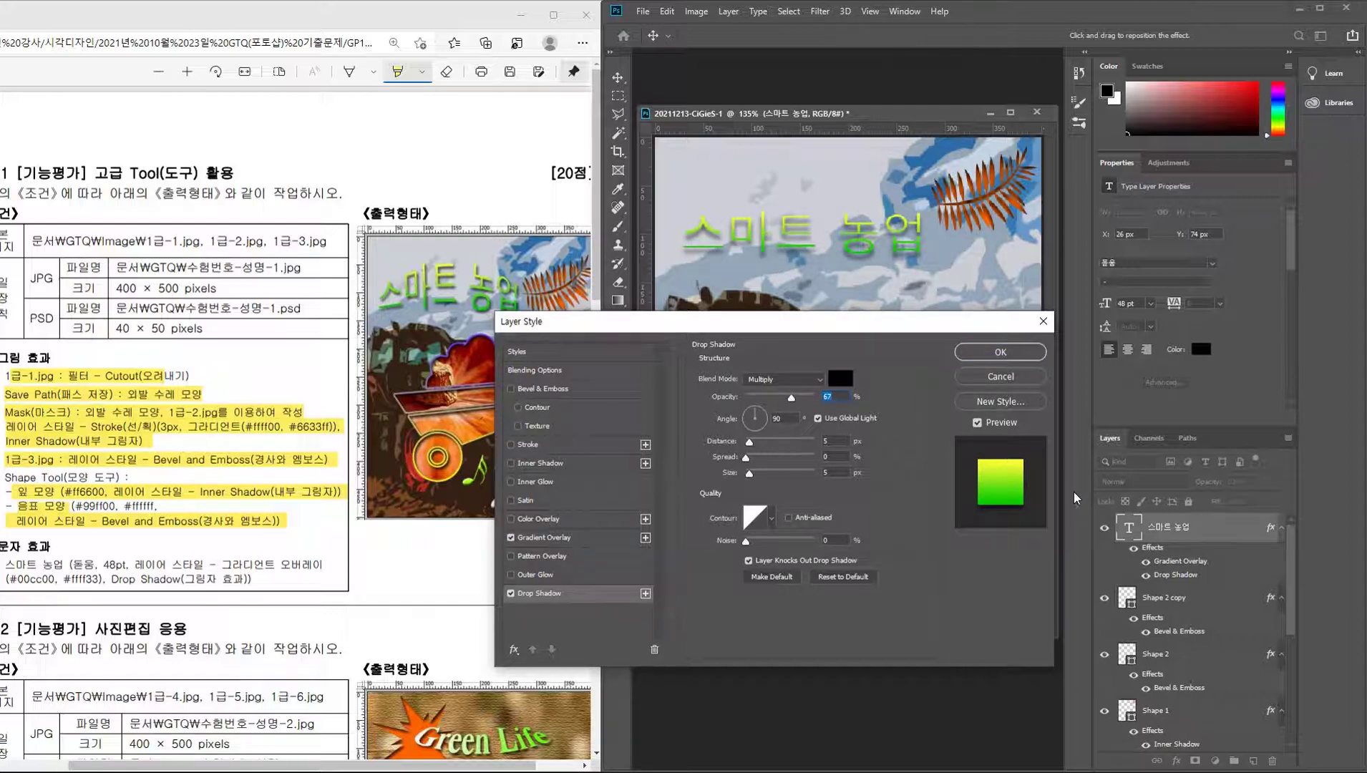
type("80")
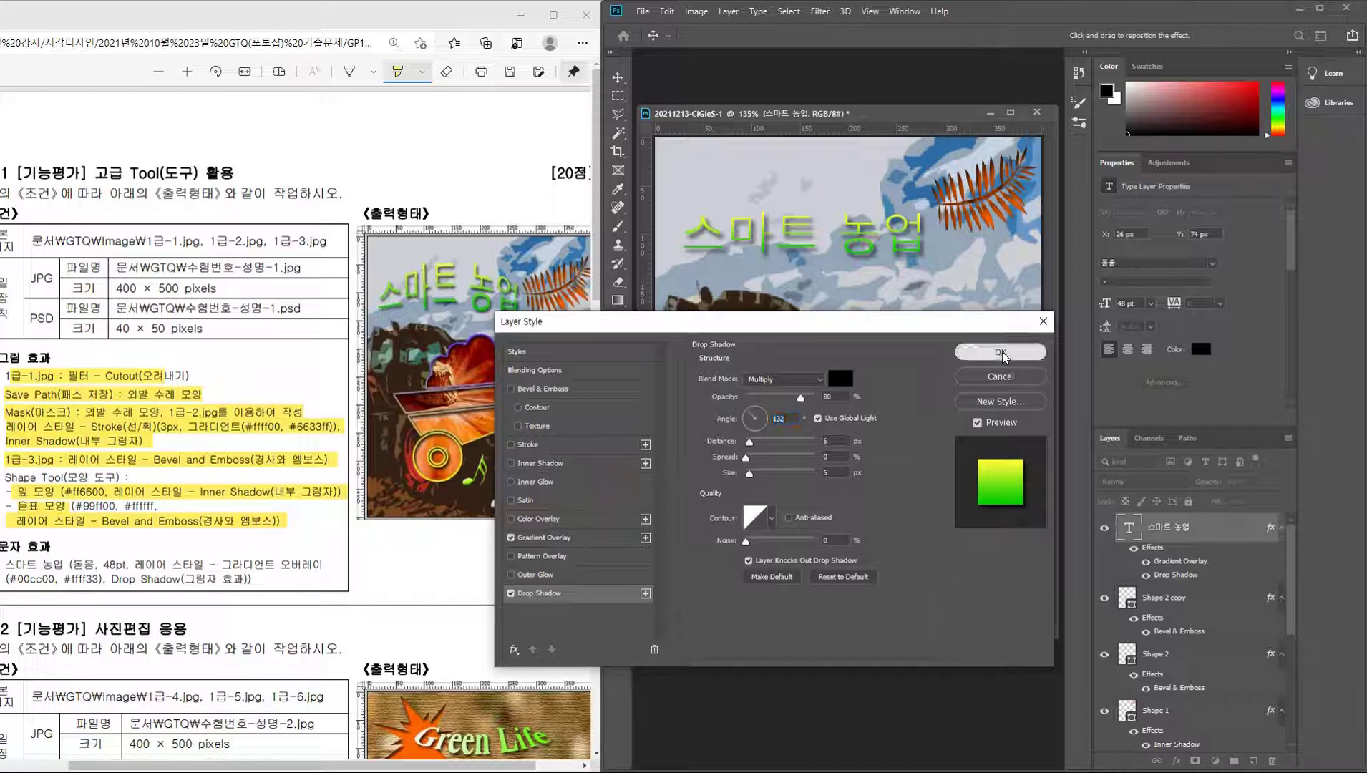
left_click(1002, 351)
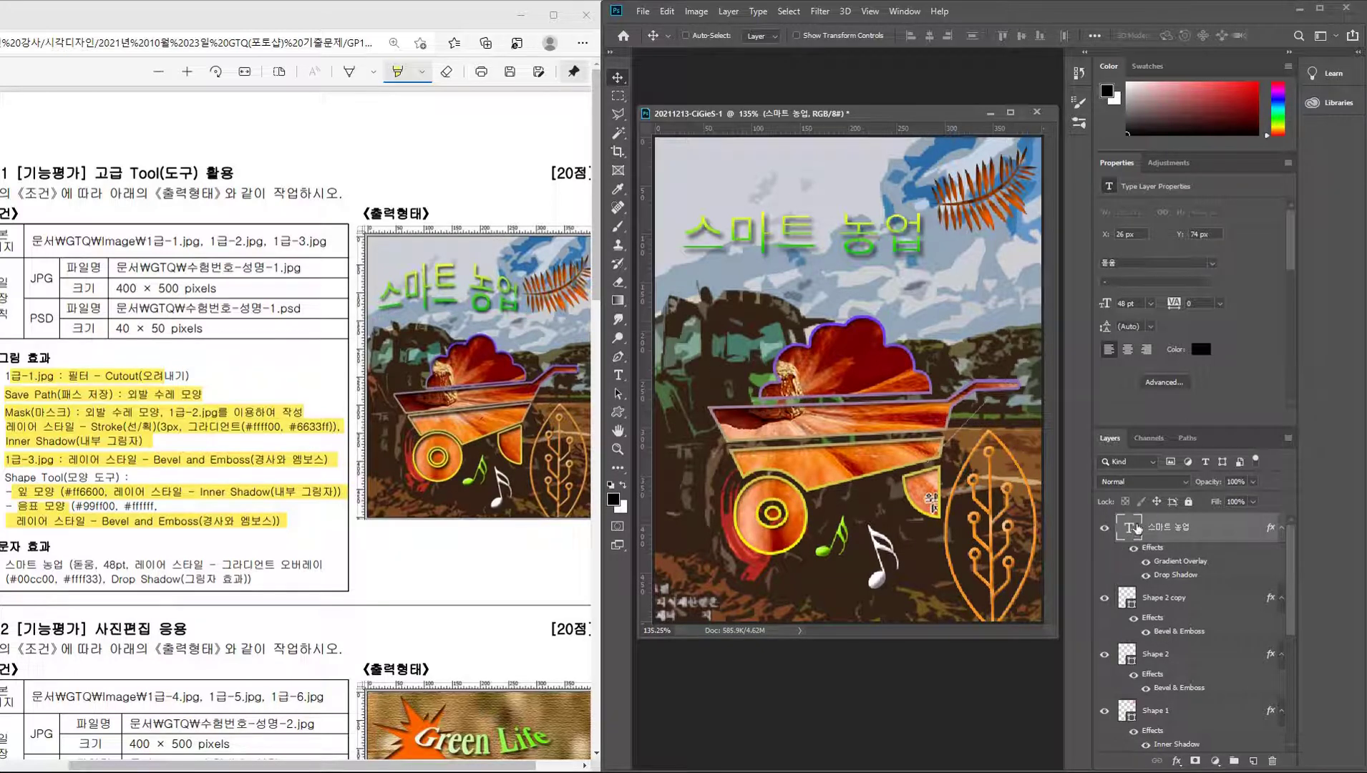
Warp the 스마트 농업 title with the Arc Upper style at +50 bend and commit it.
double_click(1132, 528)
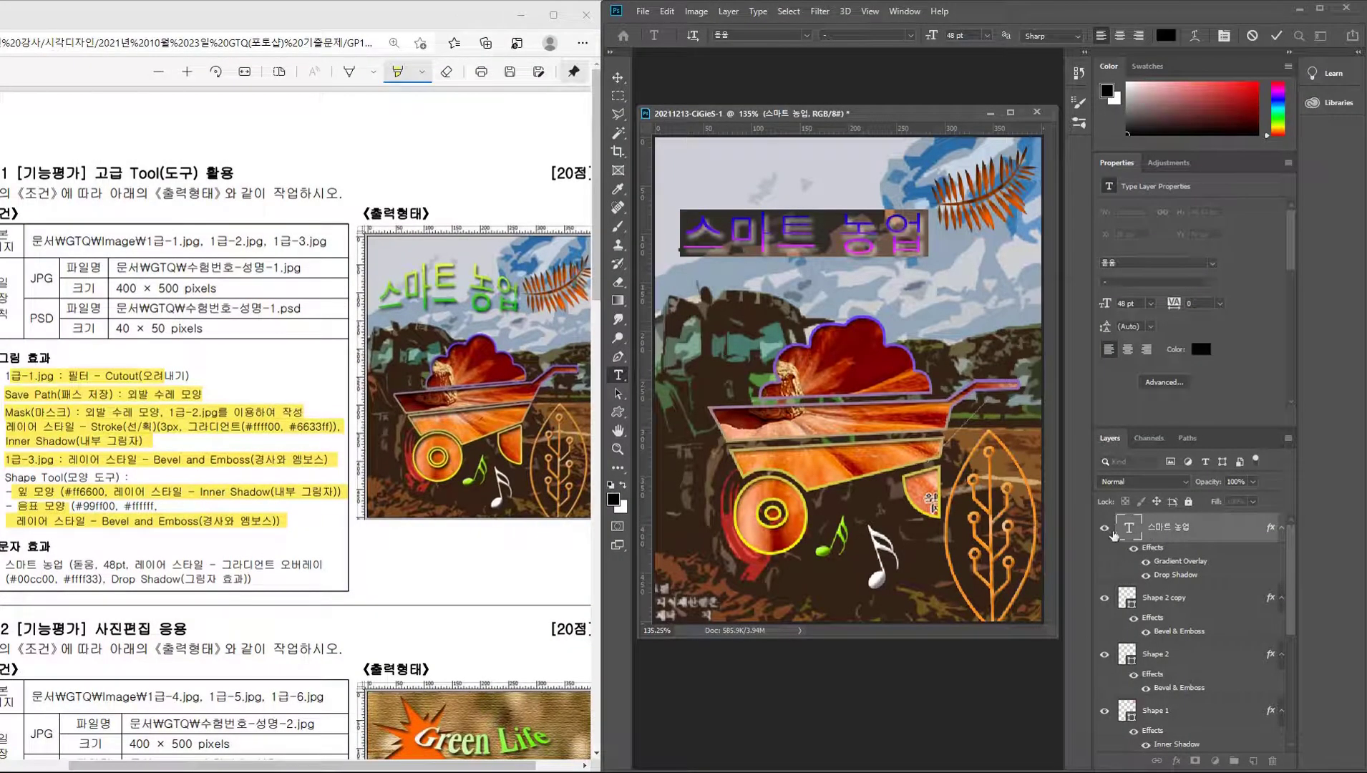
left_click(1194, 36)
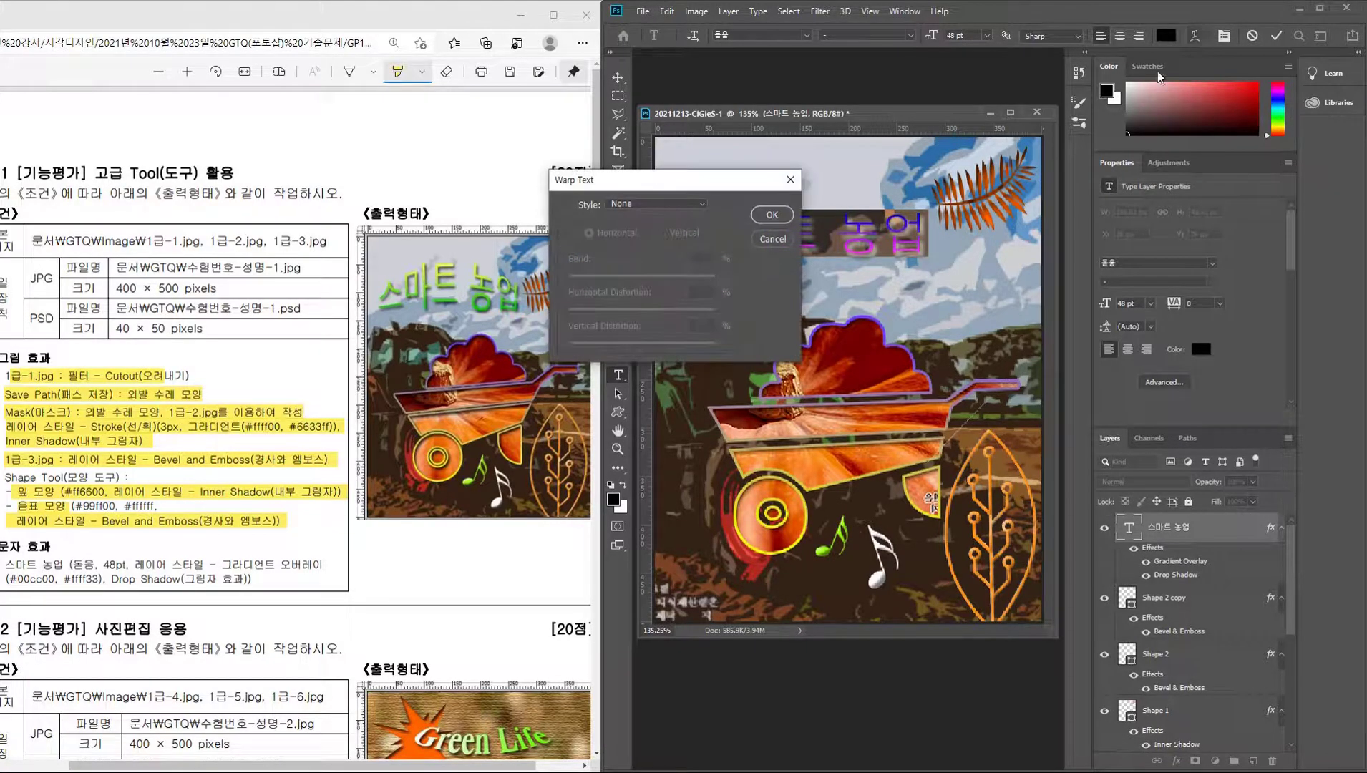
left_click_drag(633, 179, 450, 360)
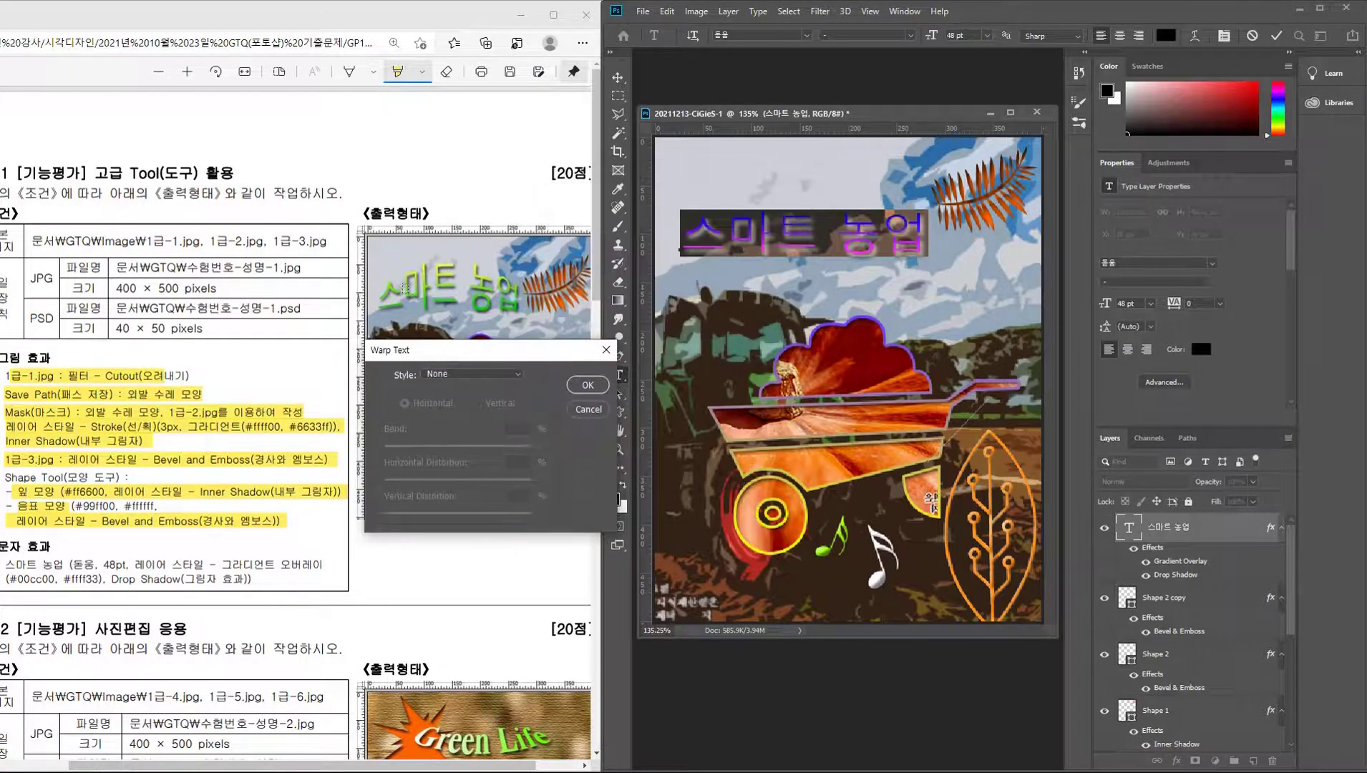
left_click(503, 374)
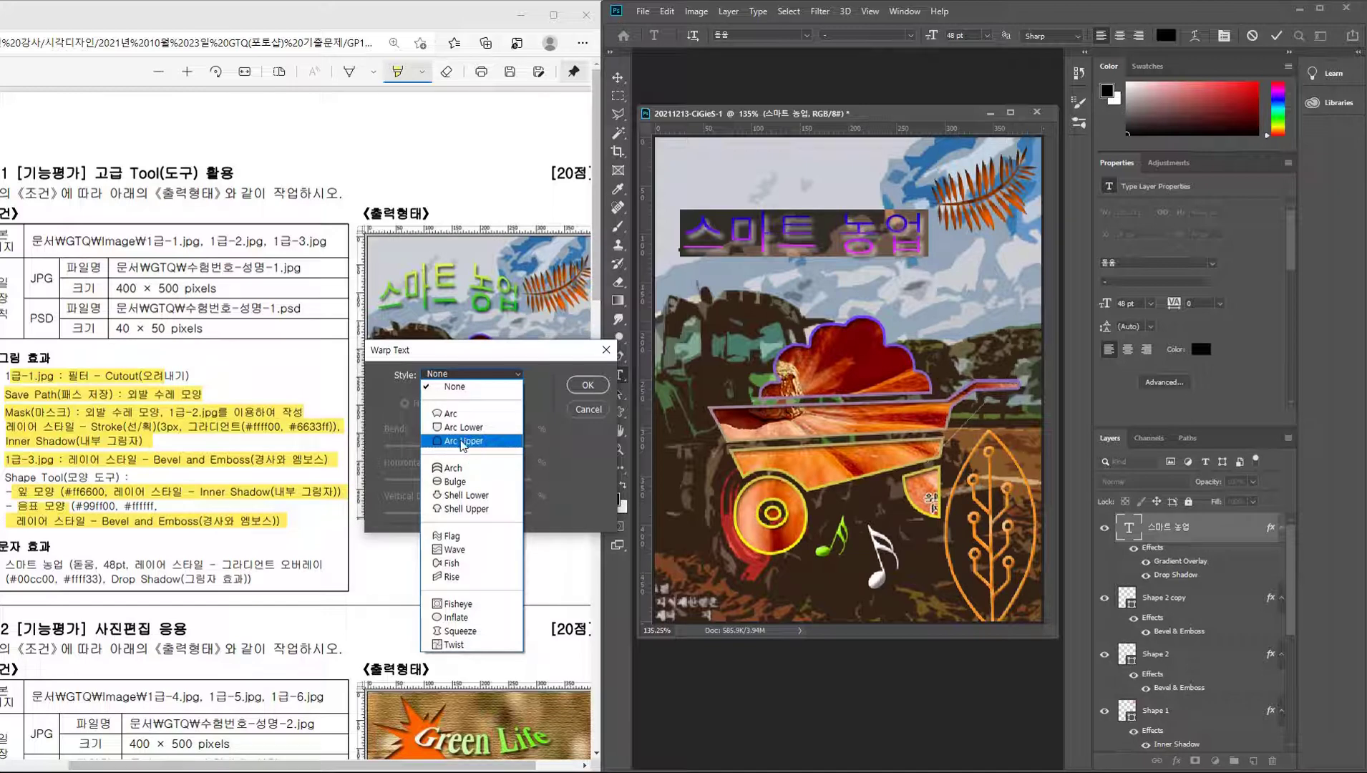
left_click(463, 441)
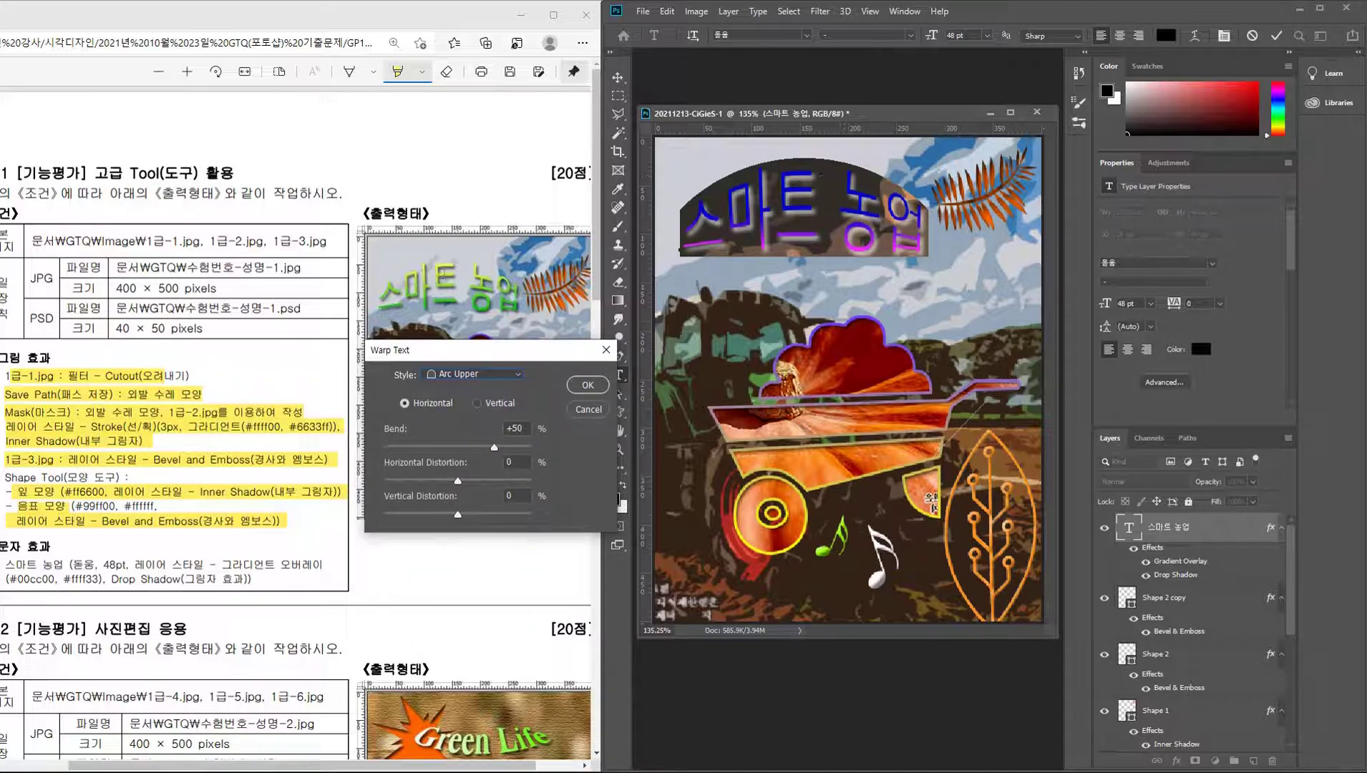
left_click(589, 386)
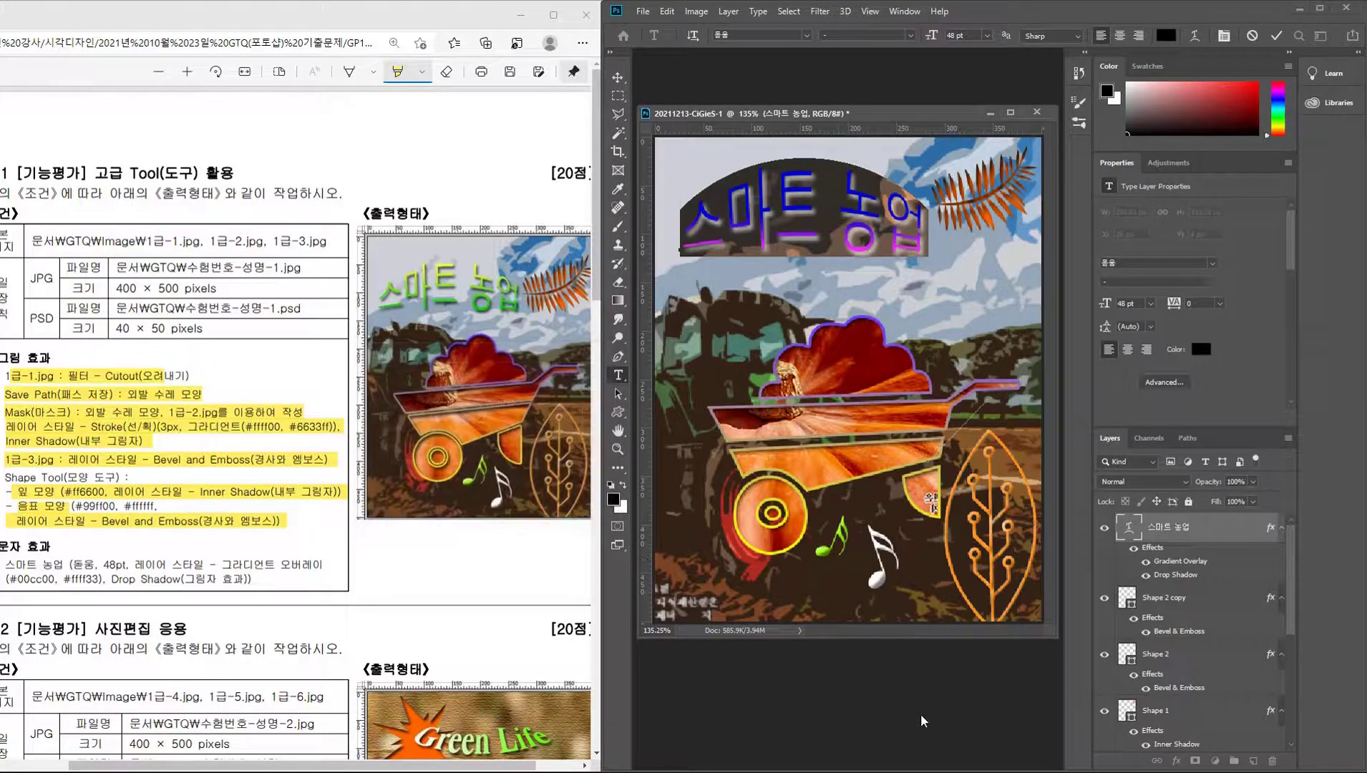
left_click(617, 430)
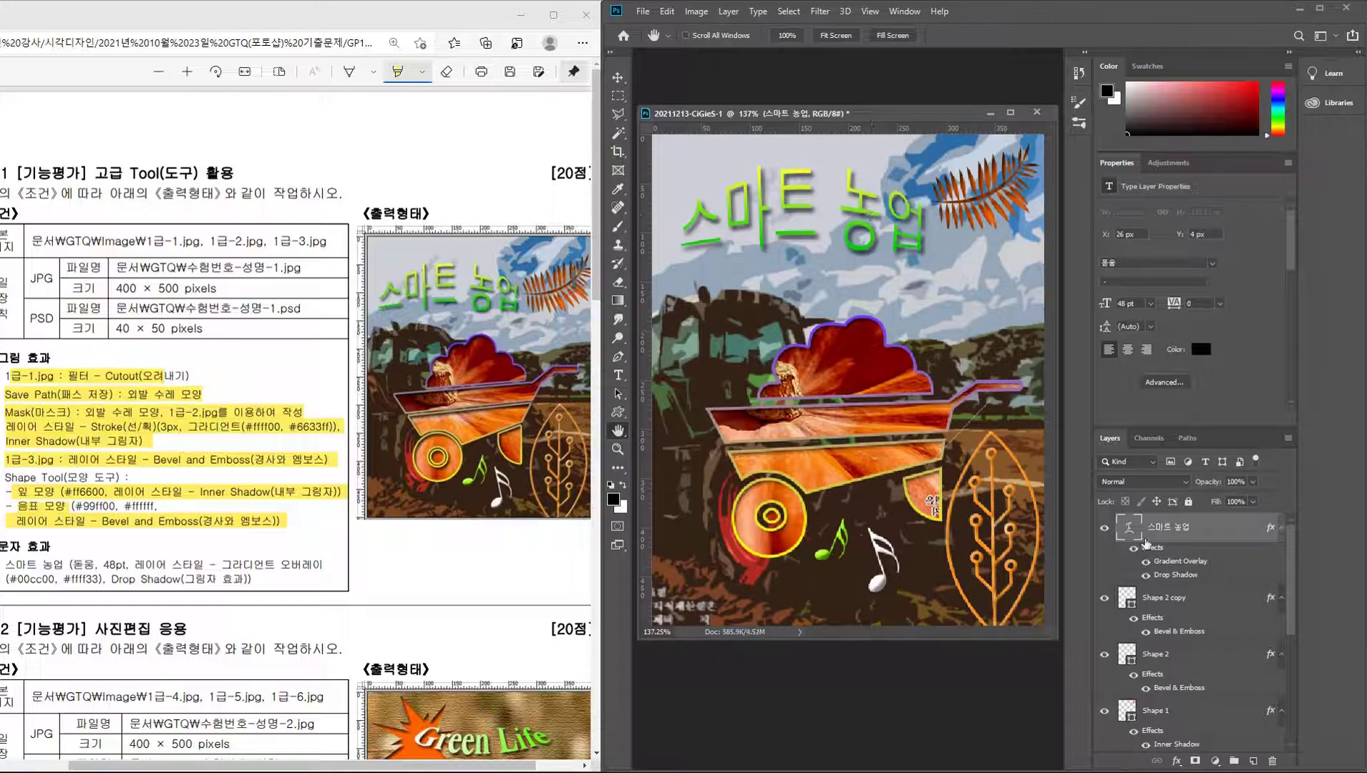
Nudge the title and Shape 1 leaf into place, then highlight the 문자 효과 requirements in the PDF.
left_click(618, 77)
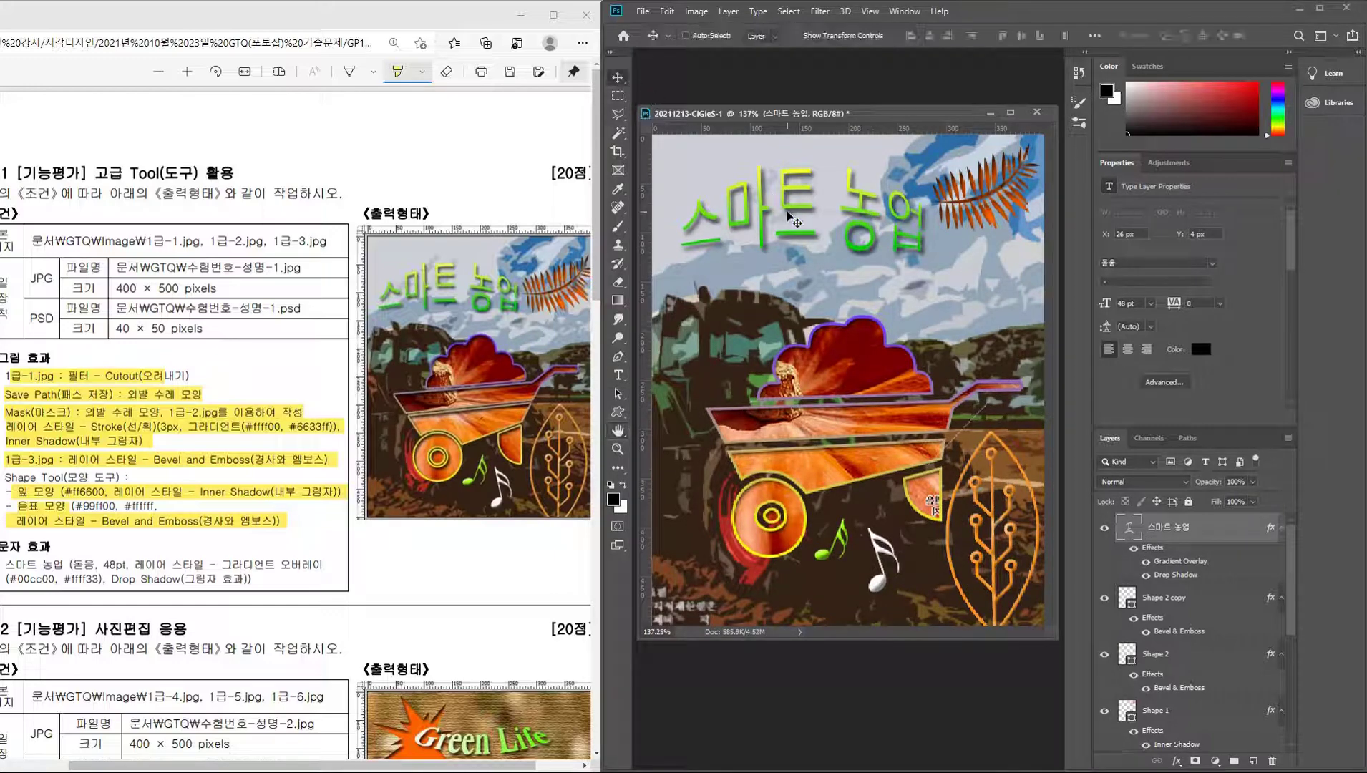
left_click_drag(788, 216, 780, 198)
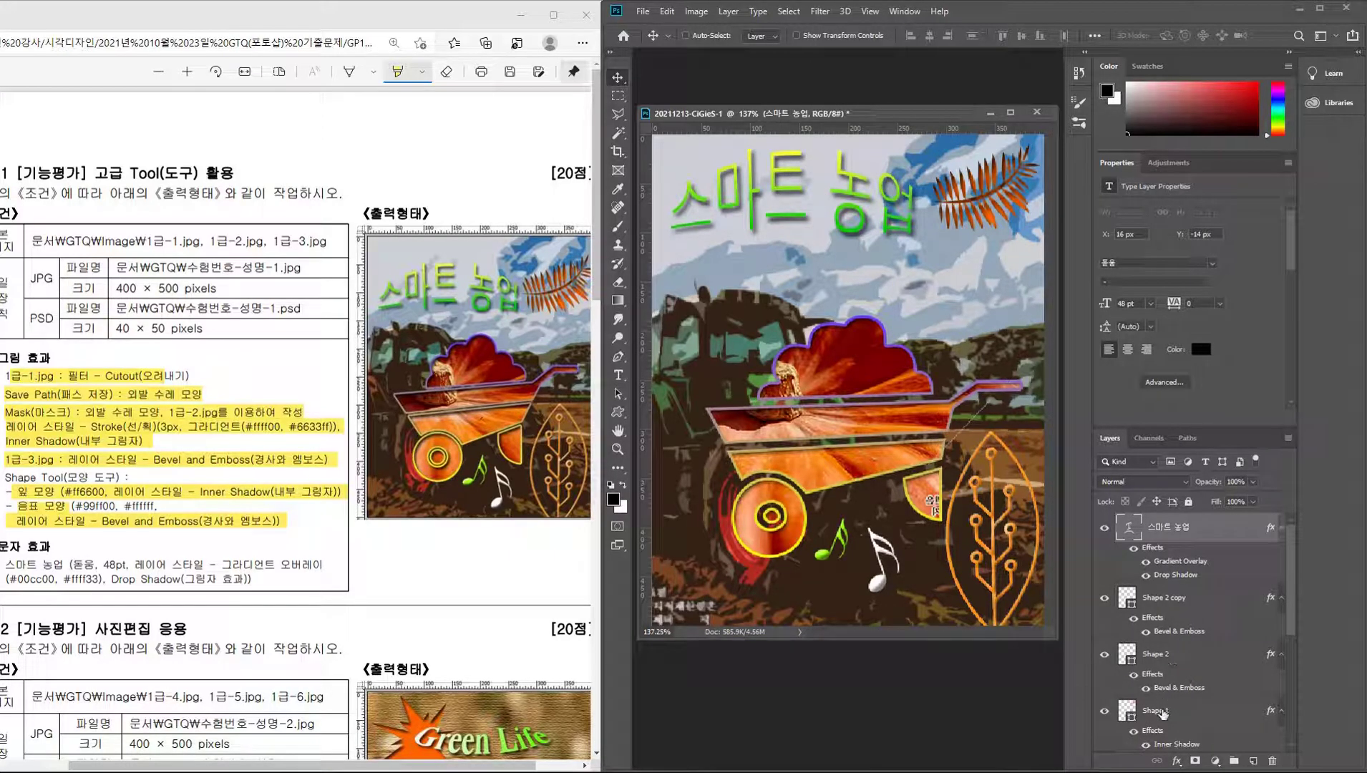
left_click(1159, 710)
left_click_drag(989, 199, 982, 196)
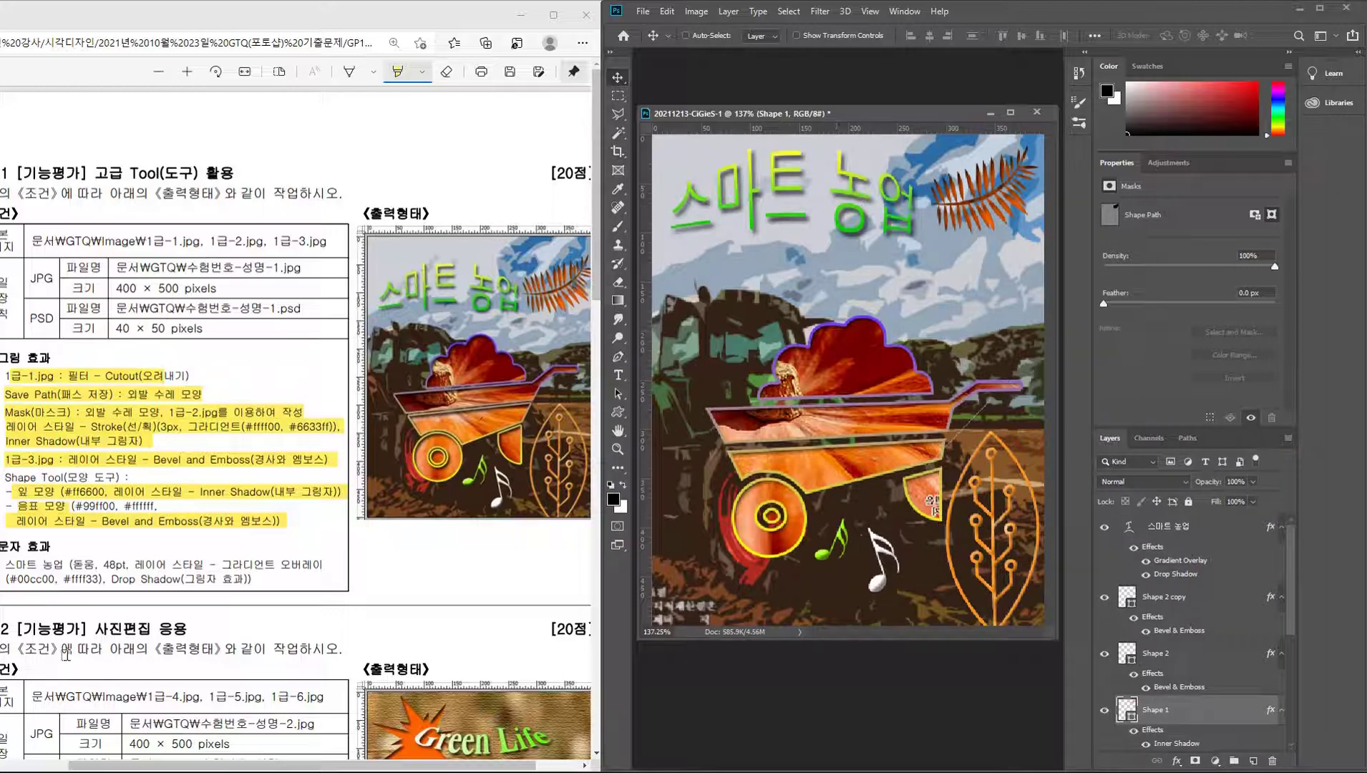
left_click_drag(7, 563, 237, 579)
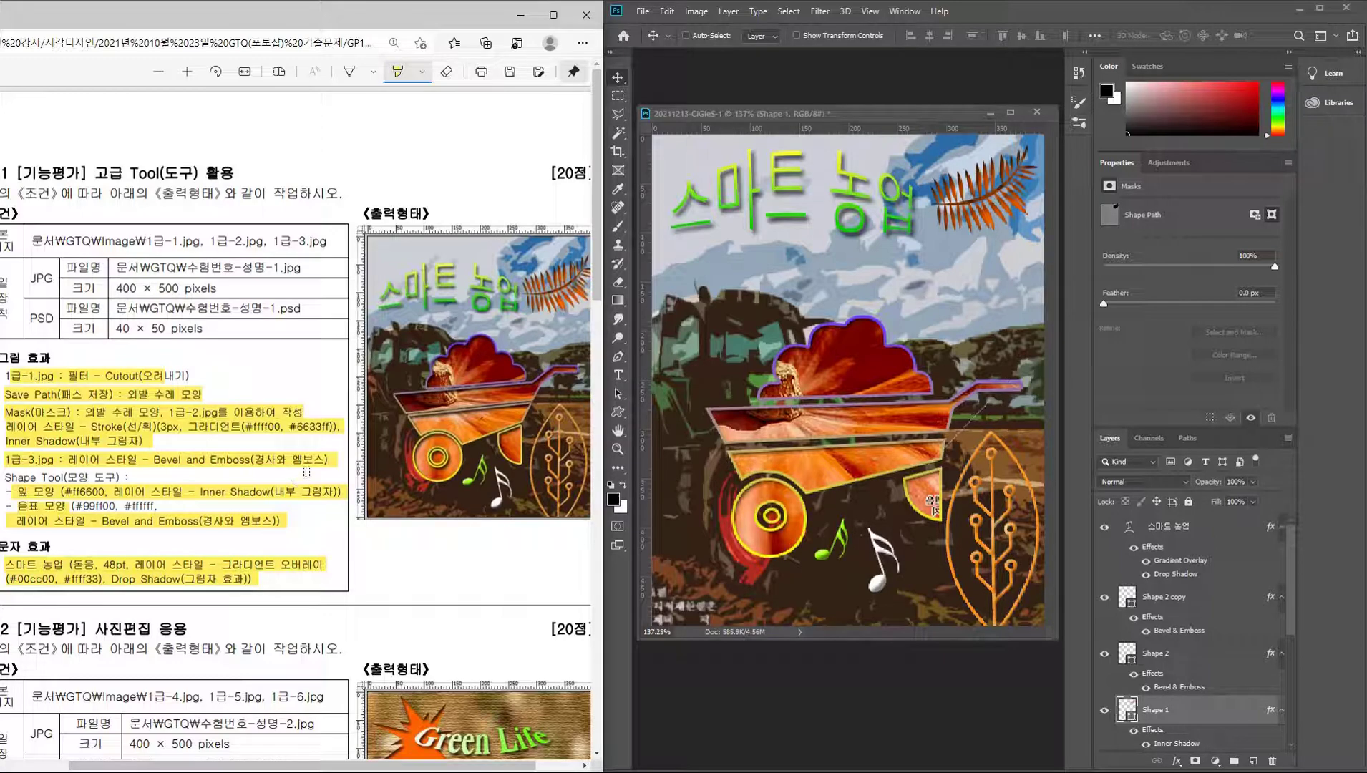
left_click(1192, 595)
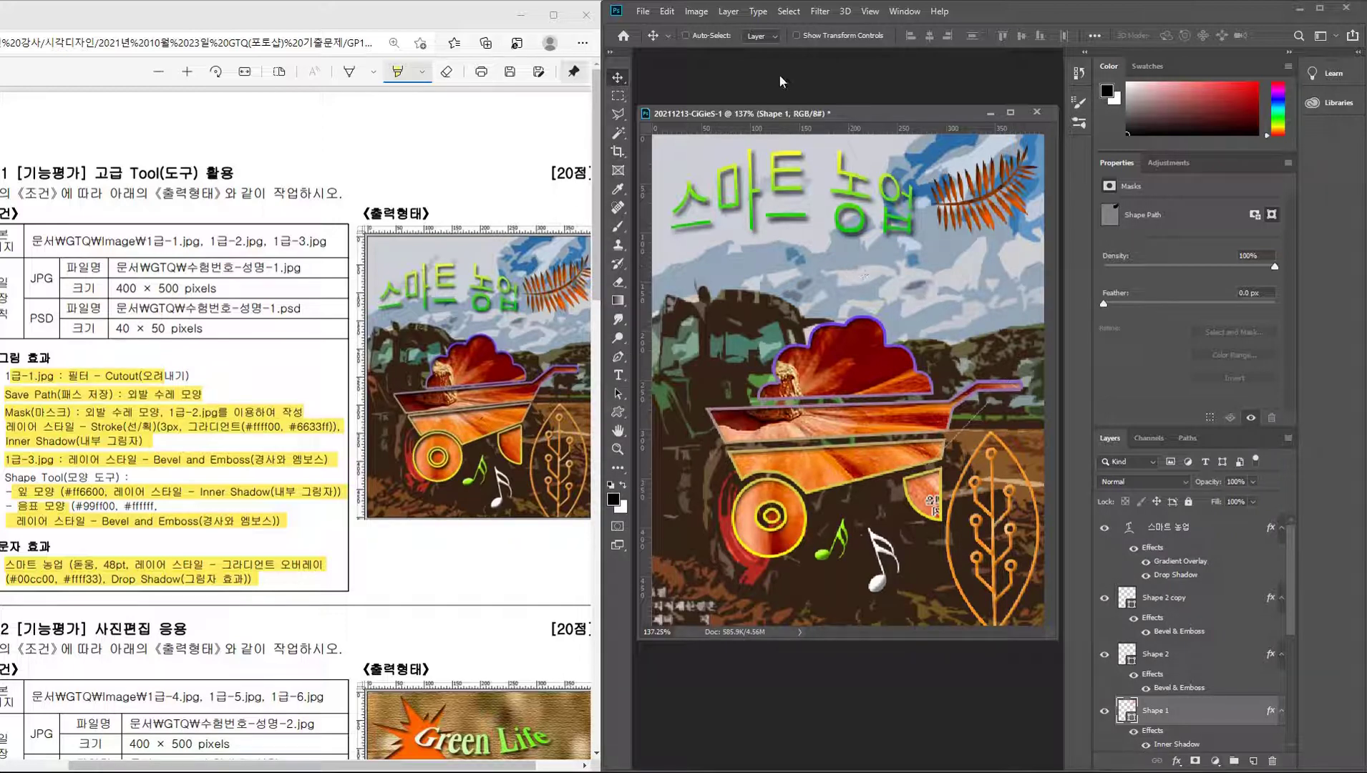
Save the composite as 20211213-CiGieS-1.psd in E:\조계선 강사\시각디자인 with Maximize Compatibility on.
key("ctrl")
key("ctrl+shift+s")
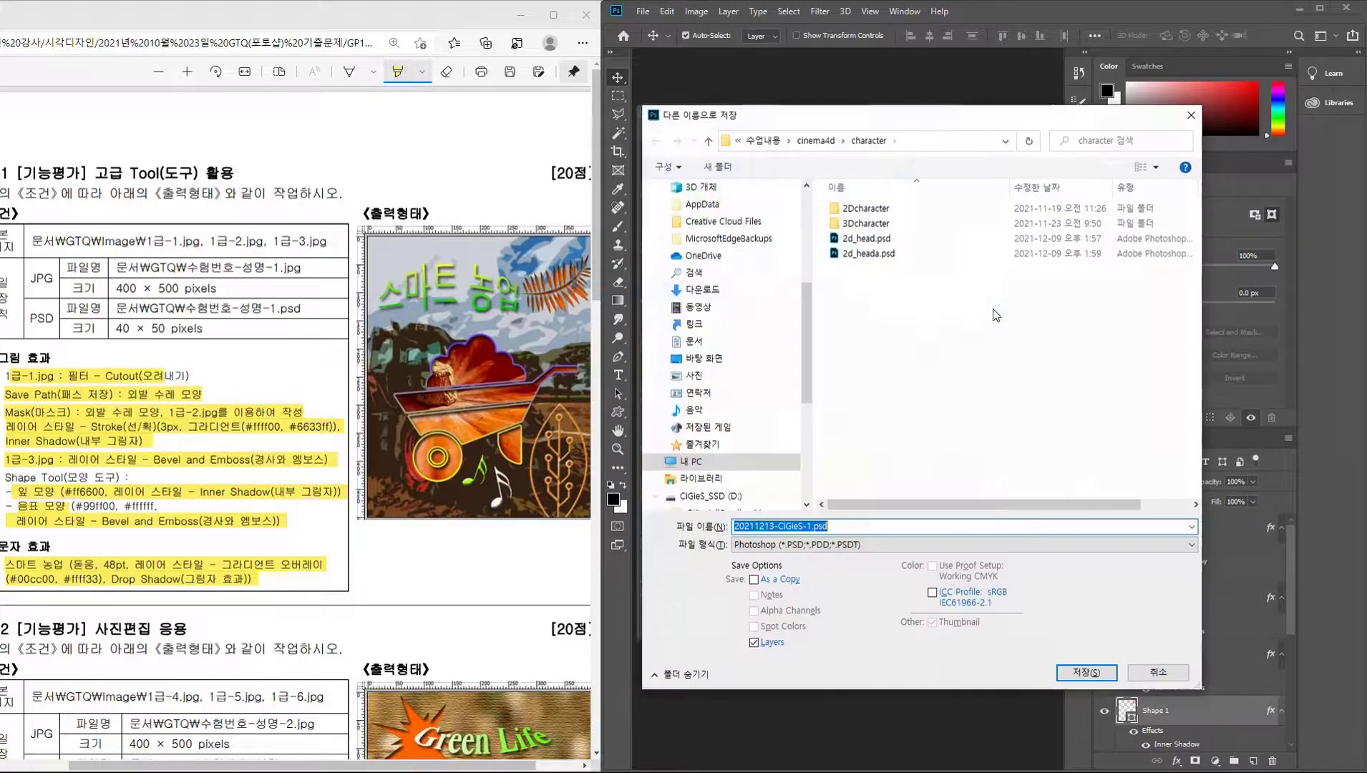
left_click(714, 464)
double_click(1113, 440)
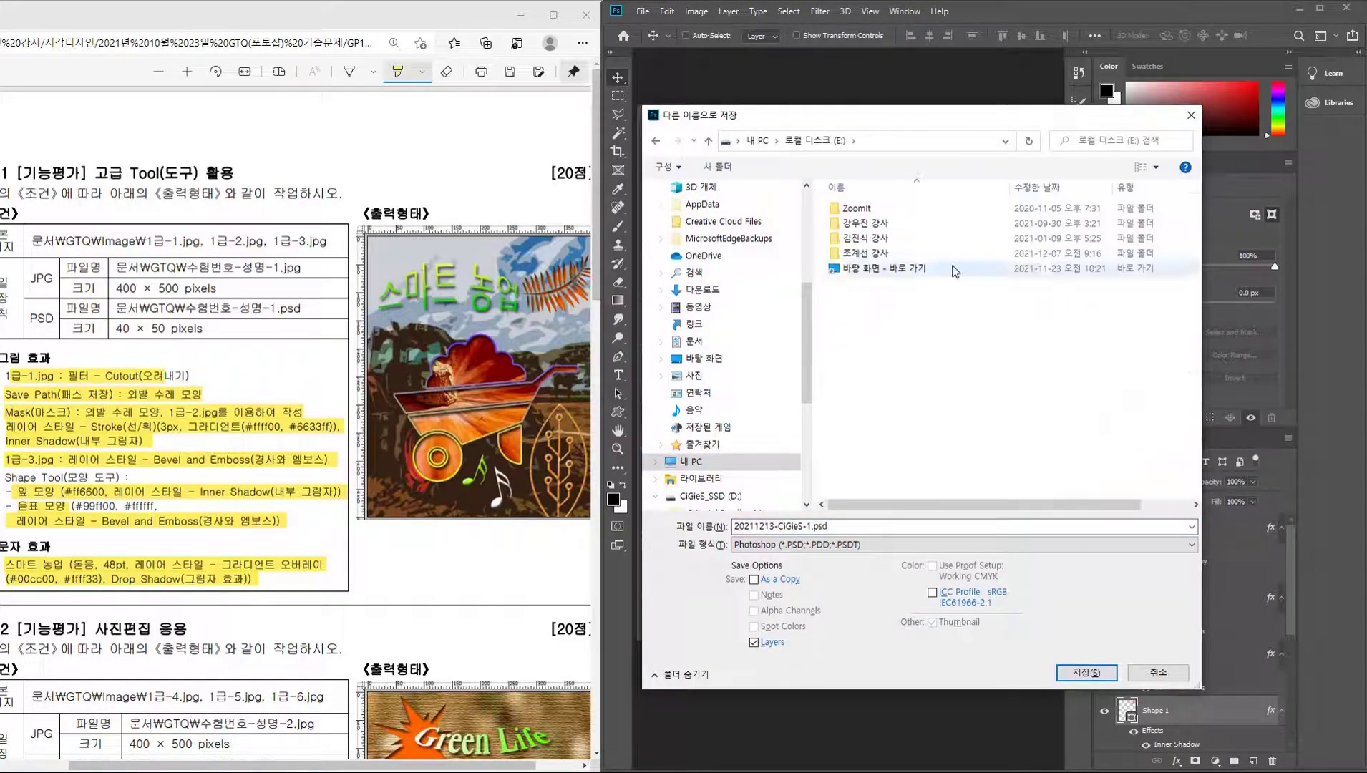
double_click(1044, 269)
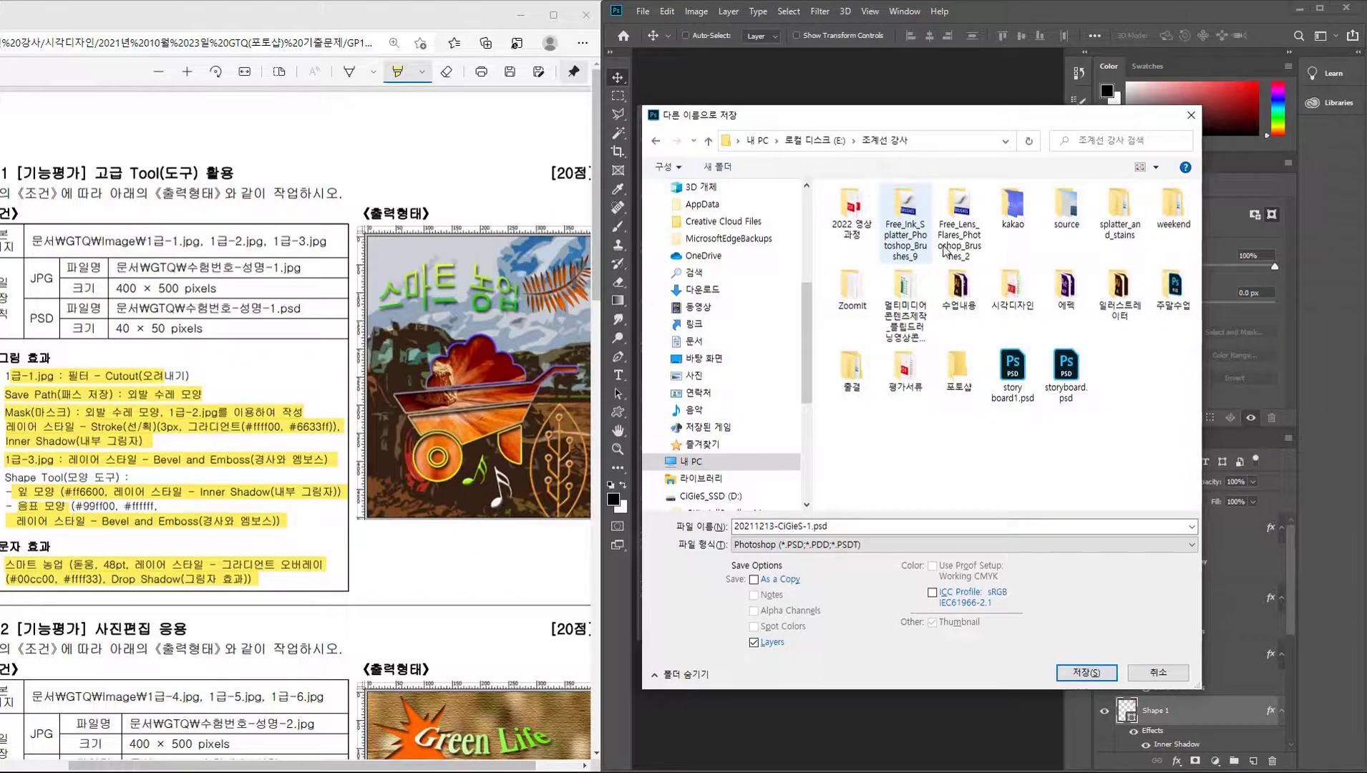
double_click(1024, 287)
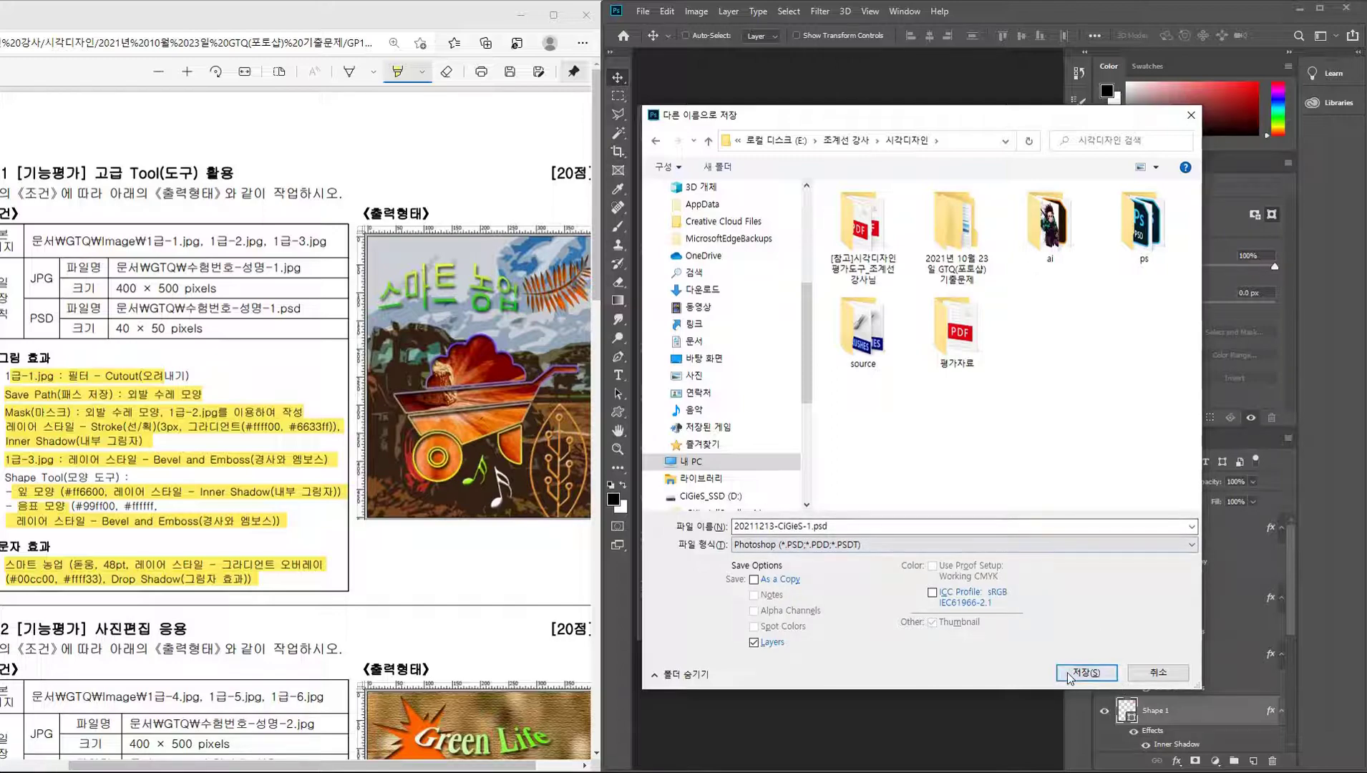
left_click(1086, 672)
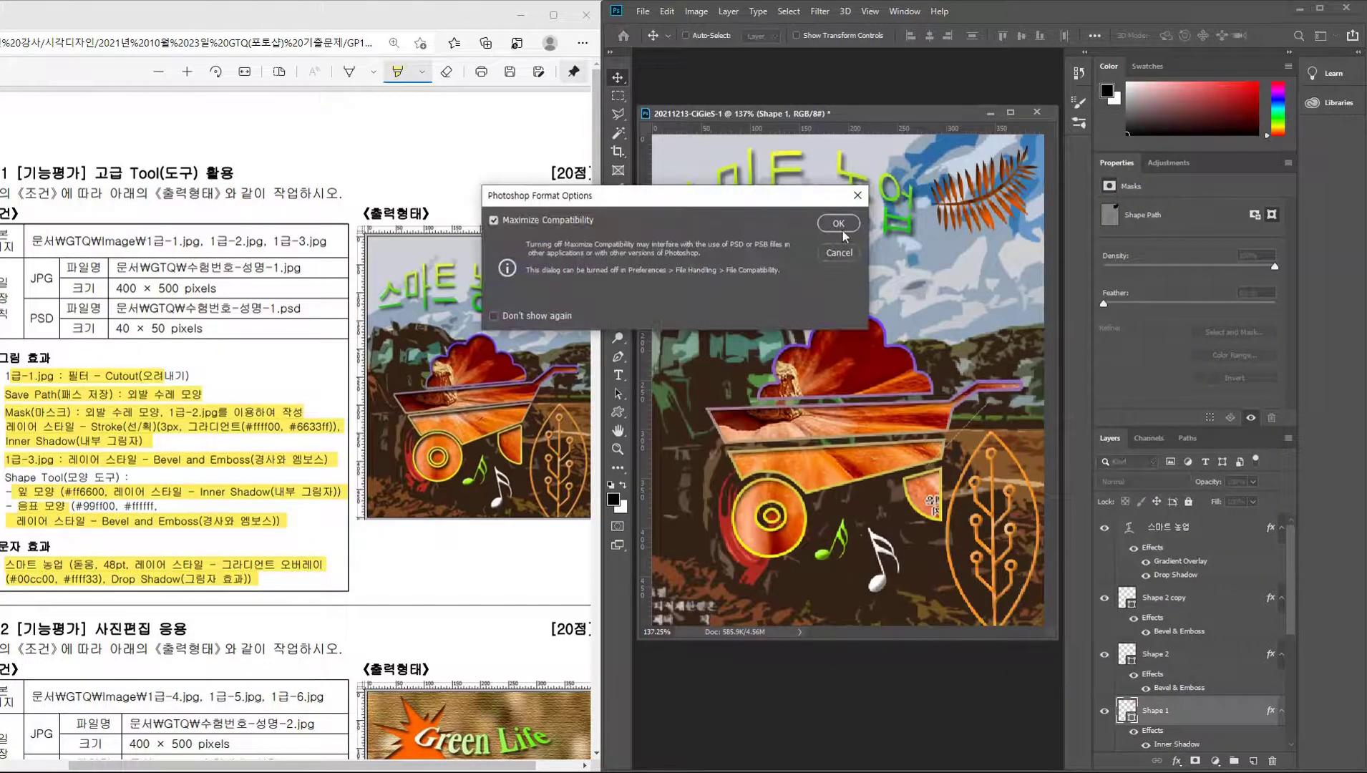
left_click(842, 224)
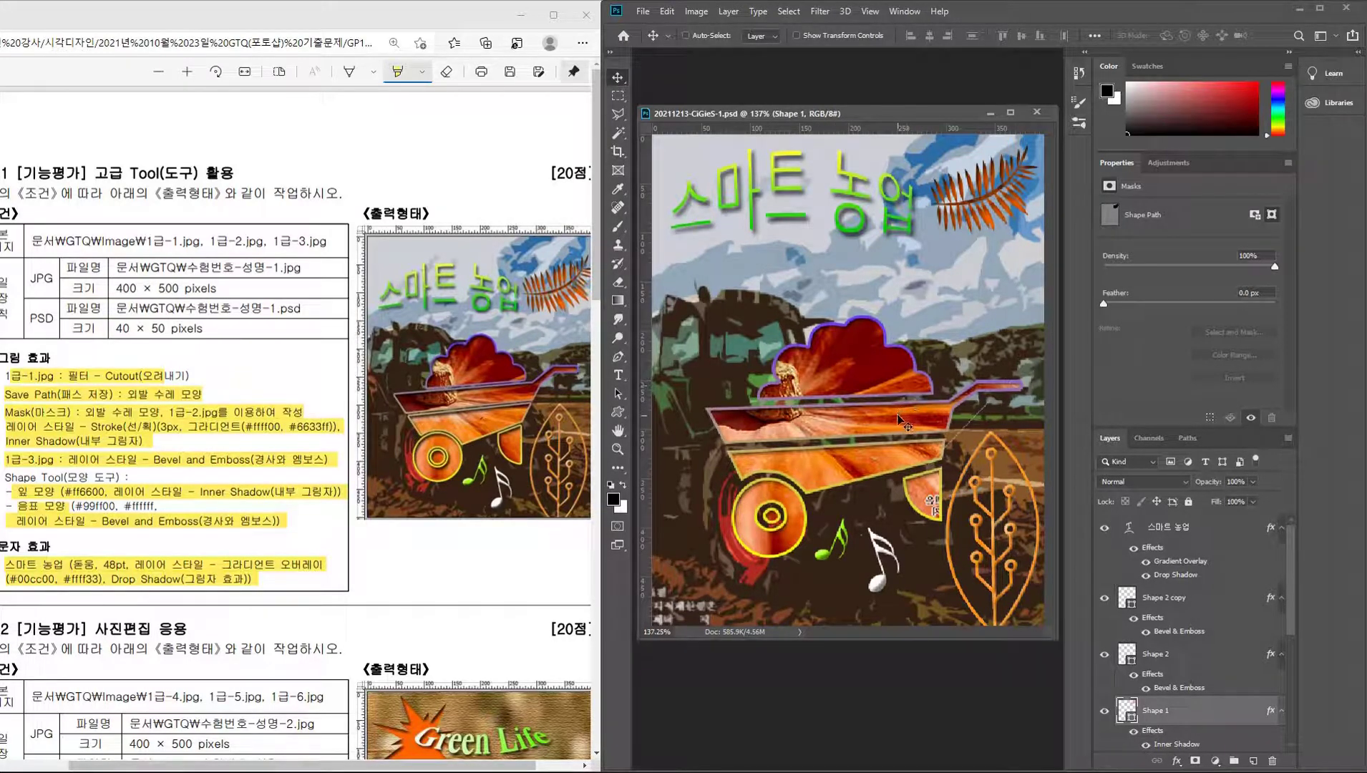
Save a JPEG copy named 20211213-CiGieS-1.jpg at quality 12 Maximum.
left_click(642, 12)
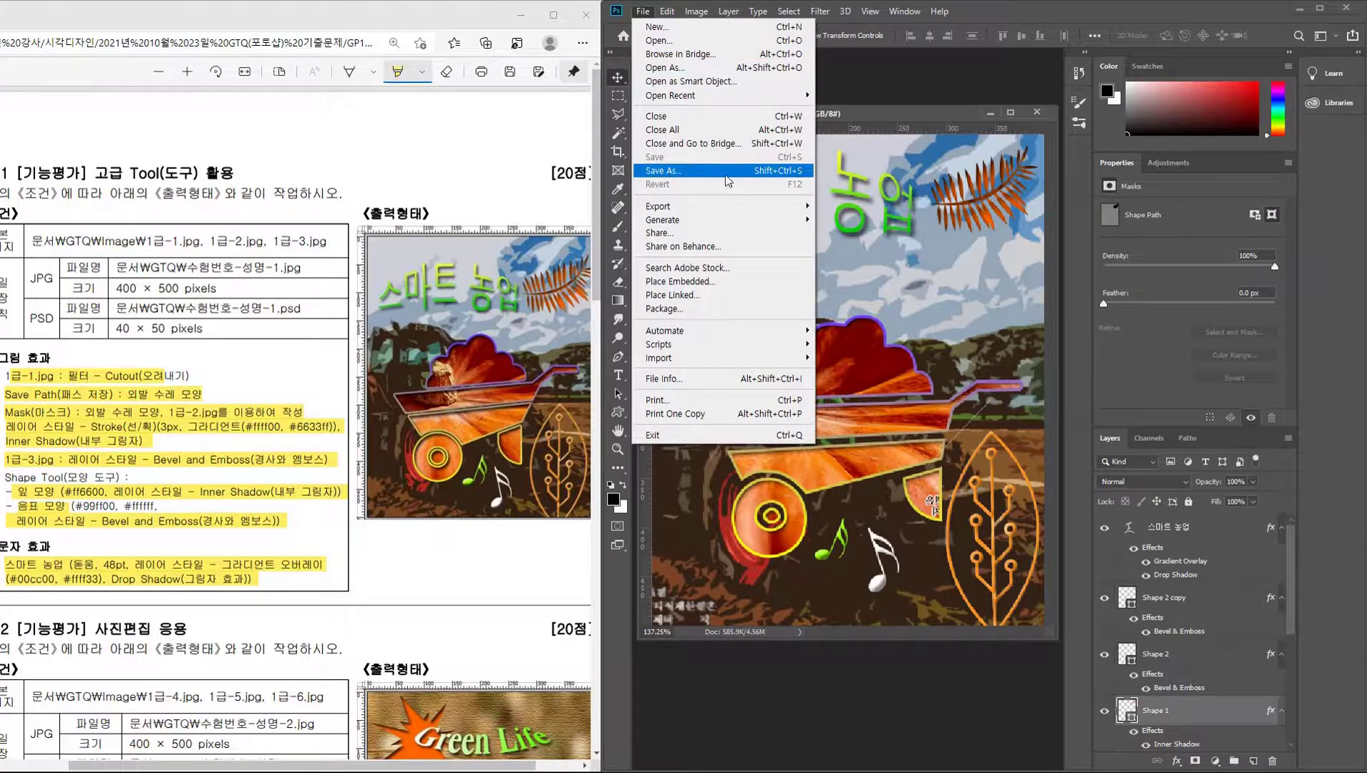
left_click(689, 172)
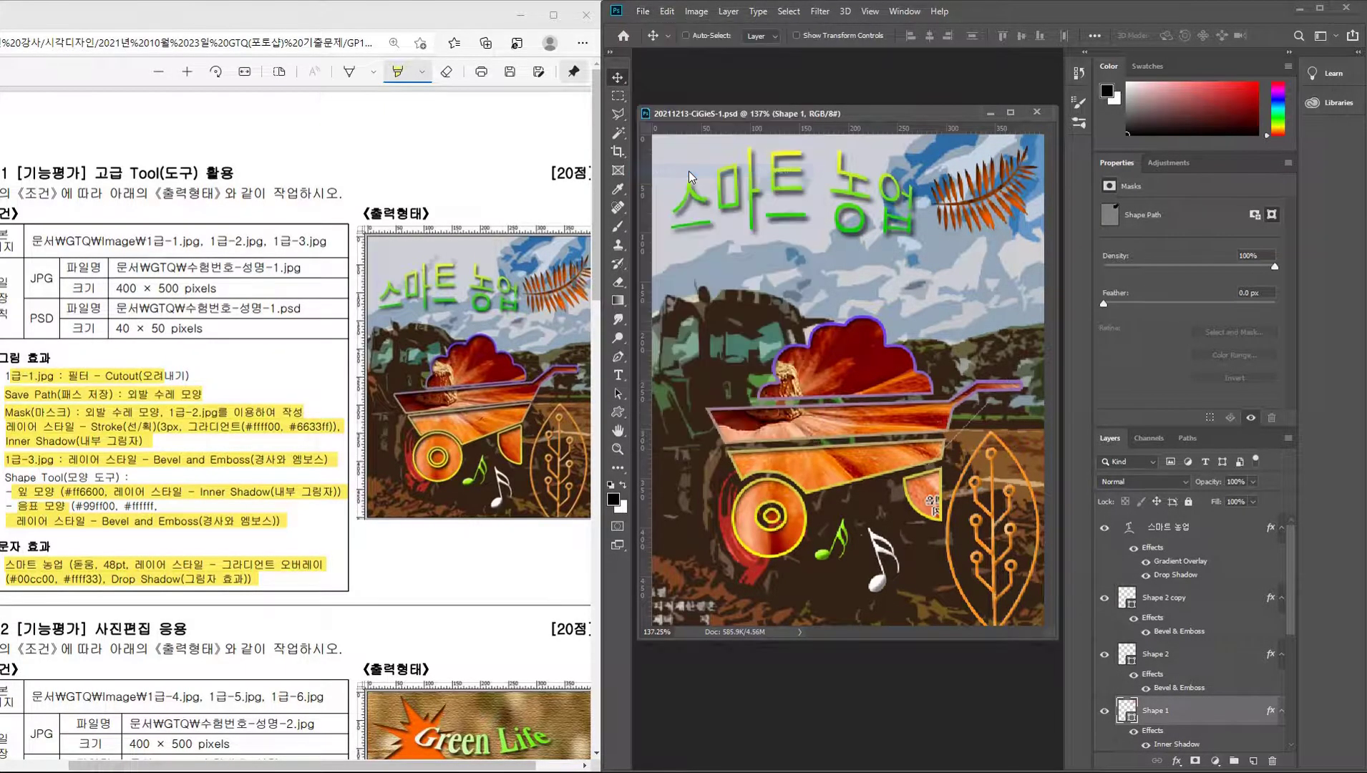
left_click(743, 442)
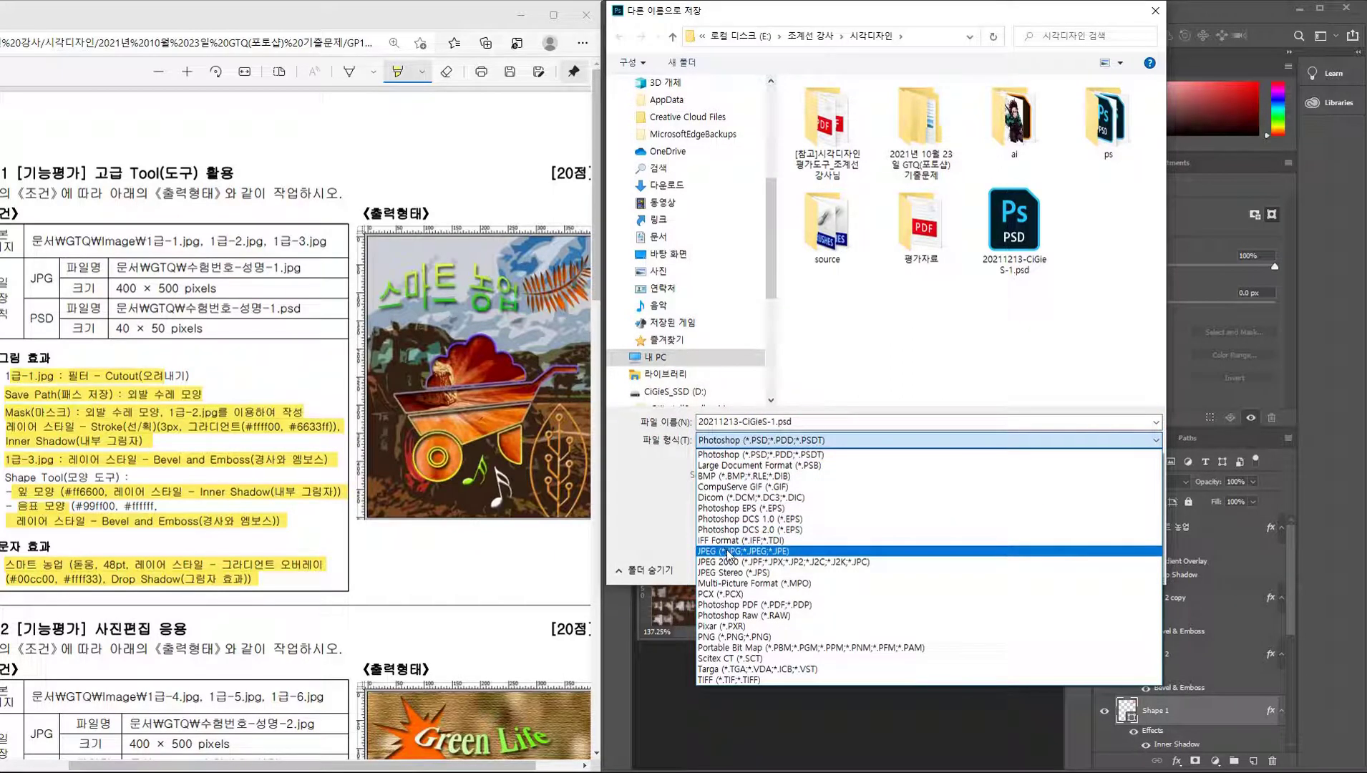
left_click(751, 552)
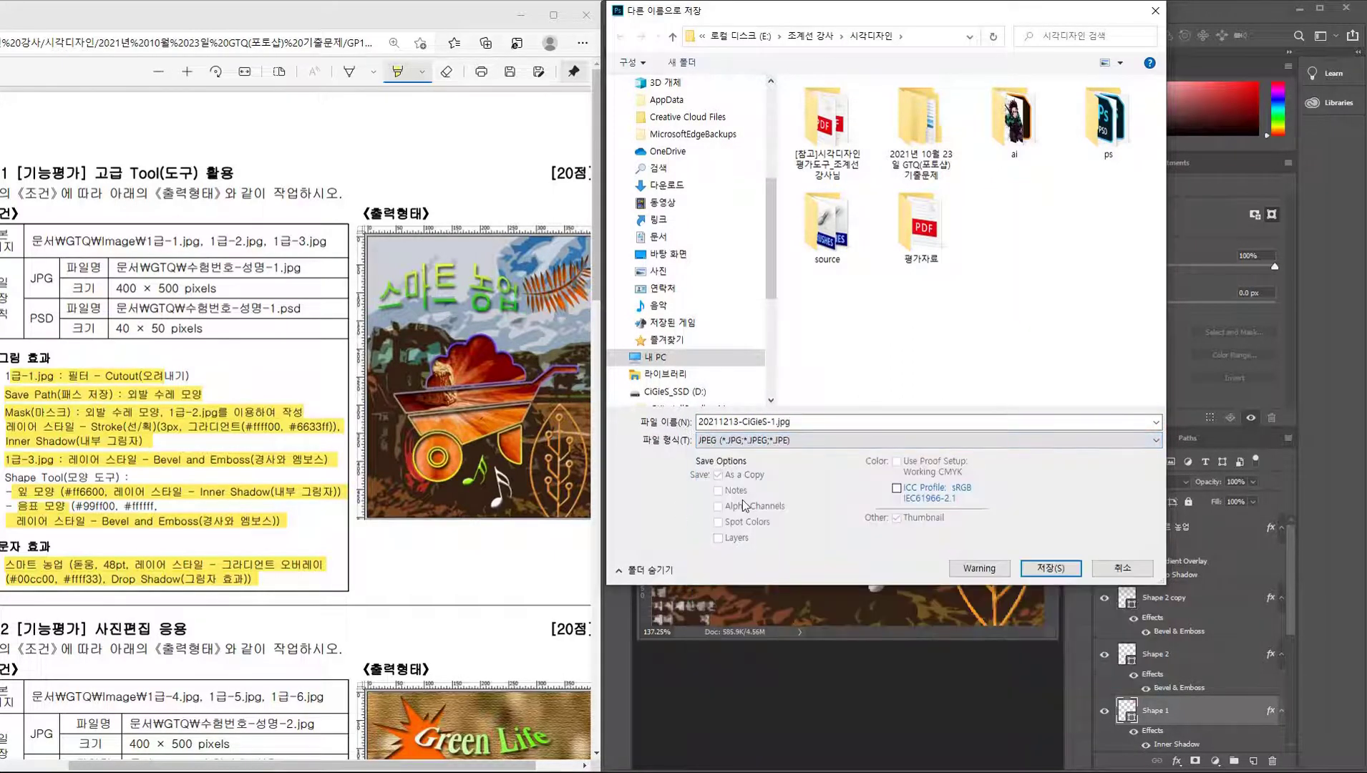
left_click(1057, 567)
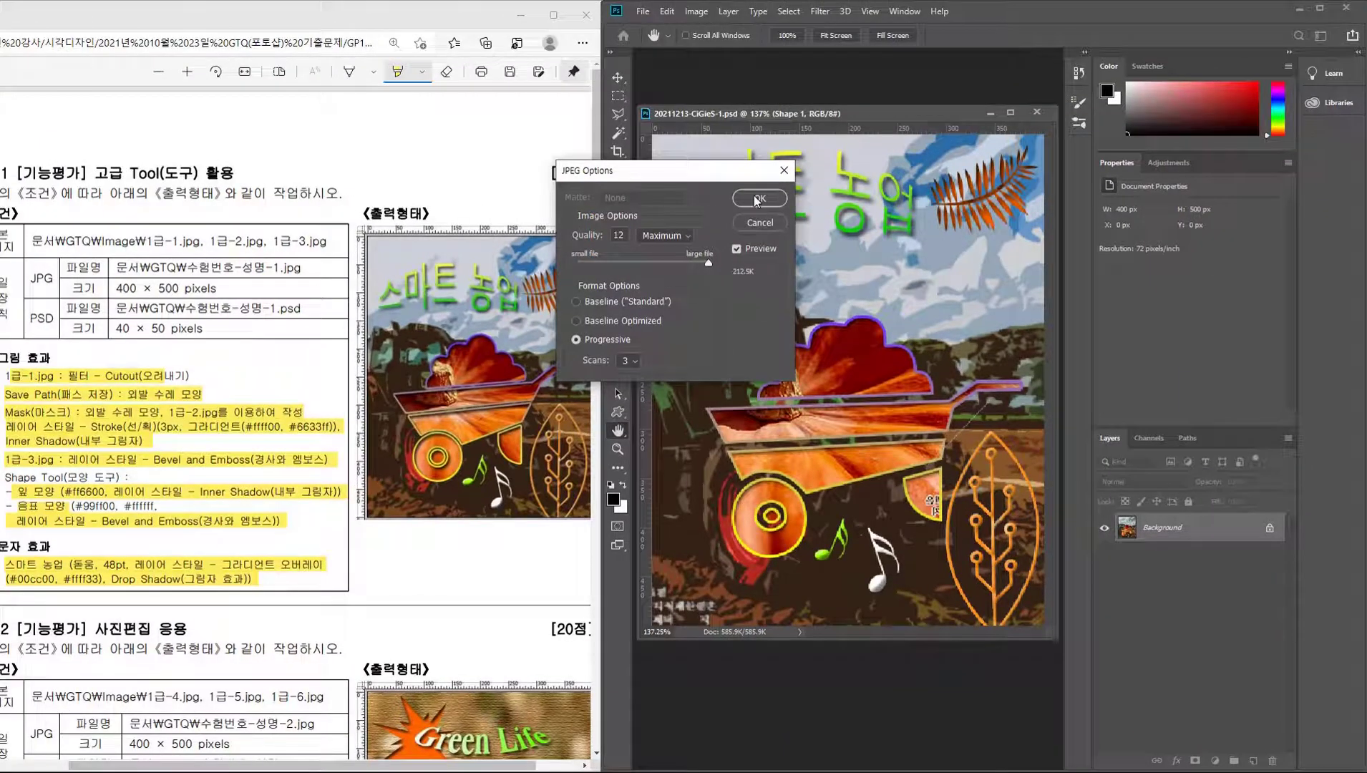
left_click(759, 198)
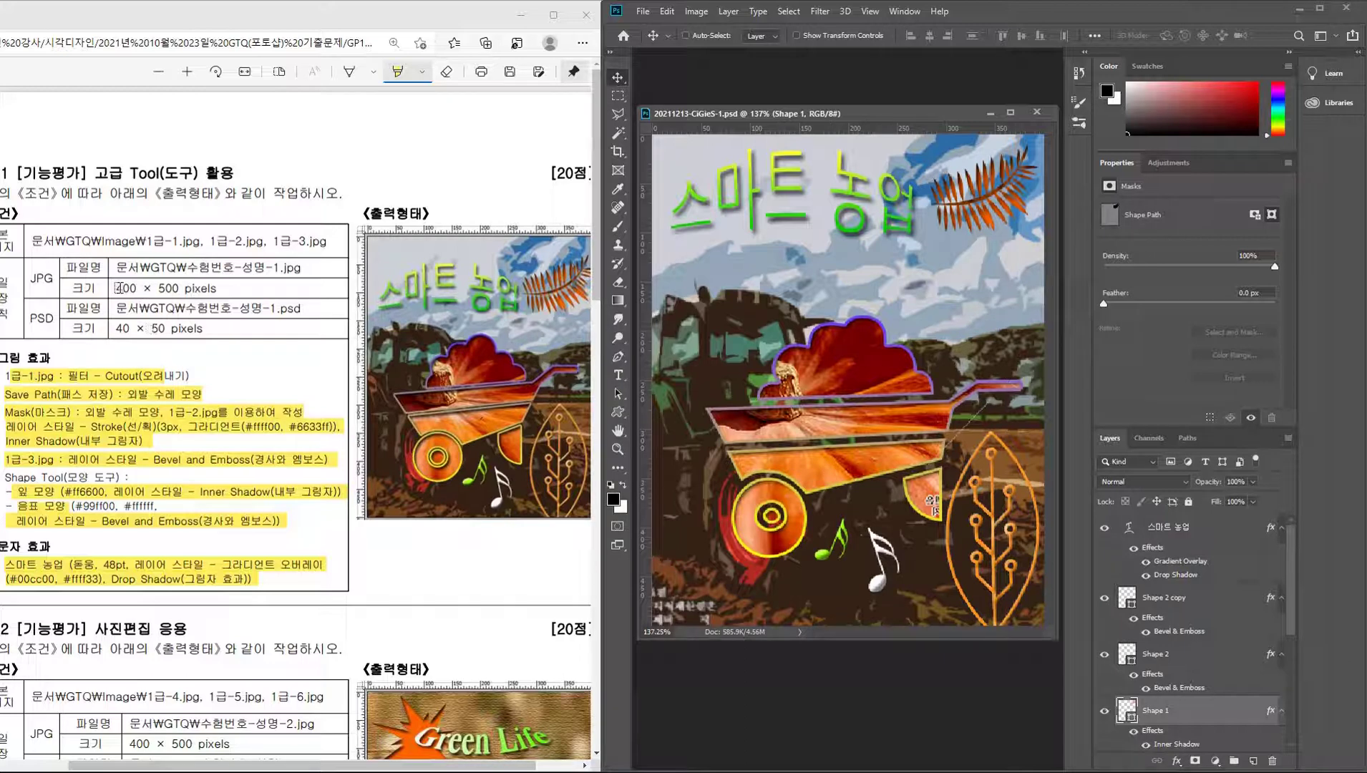
Highlight the image size requirements in the PDF, then resize the image to 40×50 pixels.
left_click_drag(117, 288, 222, 289)
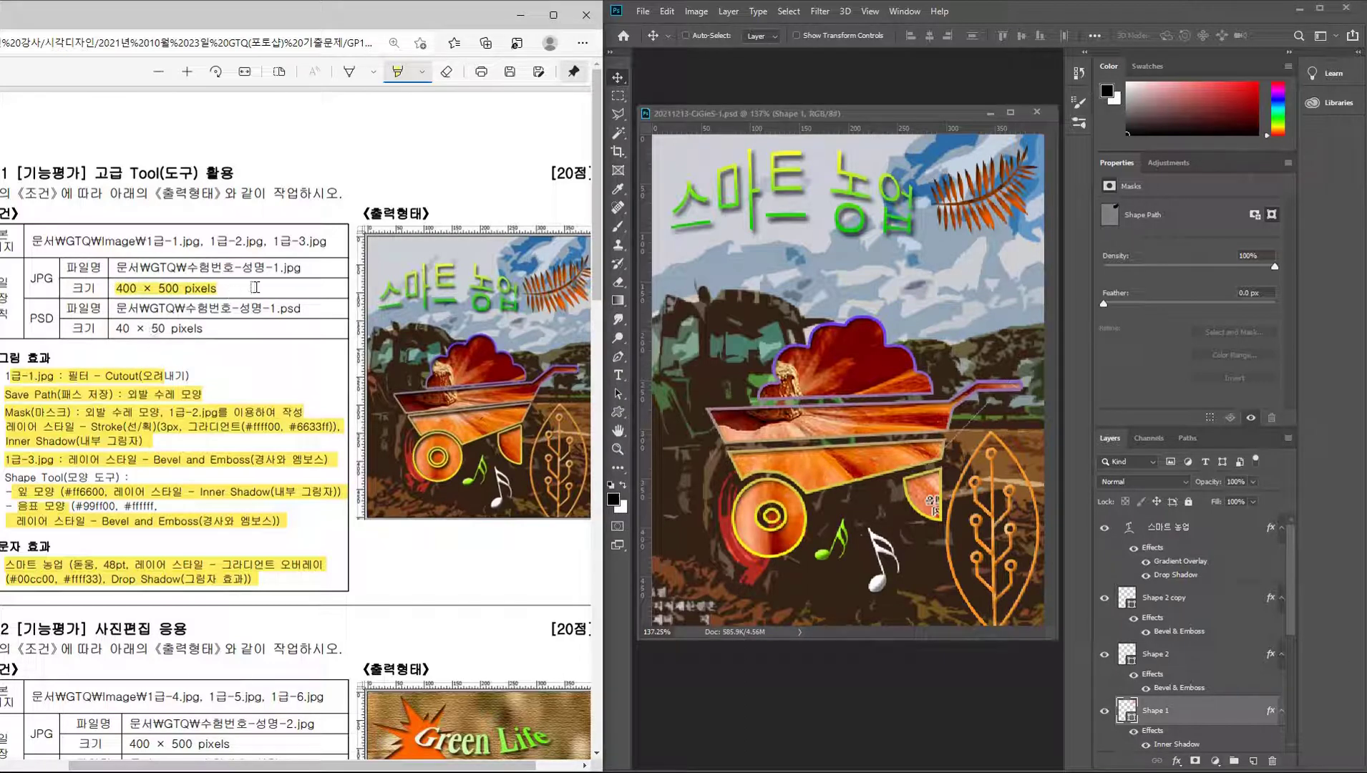
left_click_drag(26, 316, 208, 327)
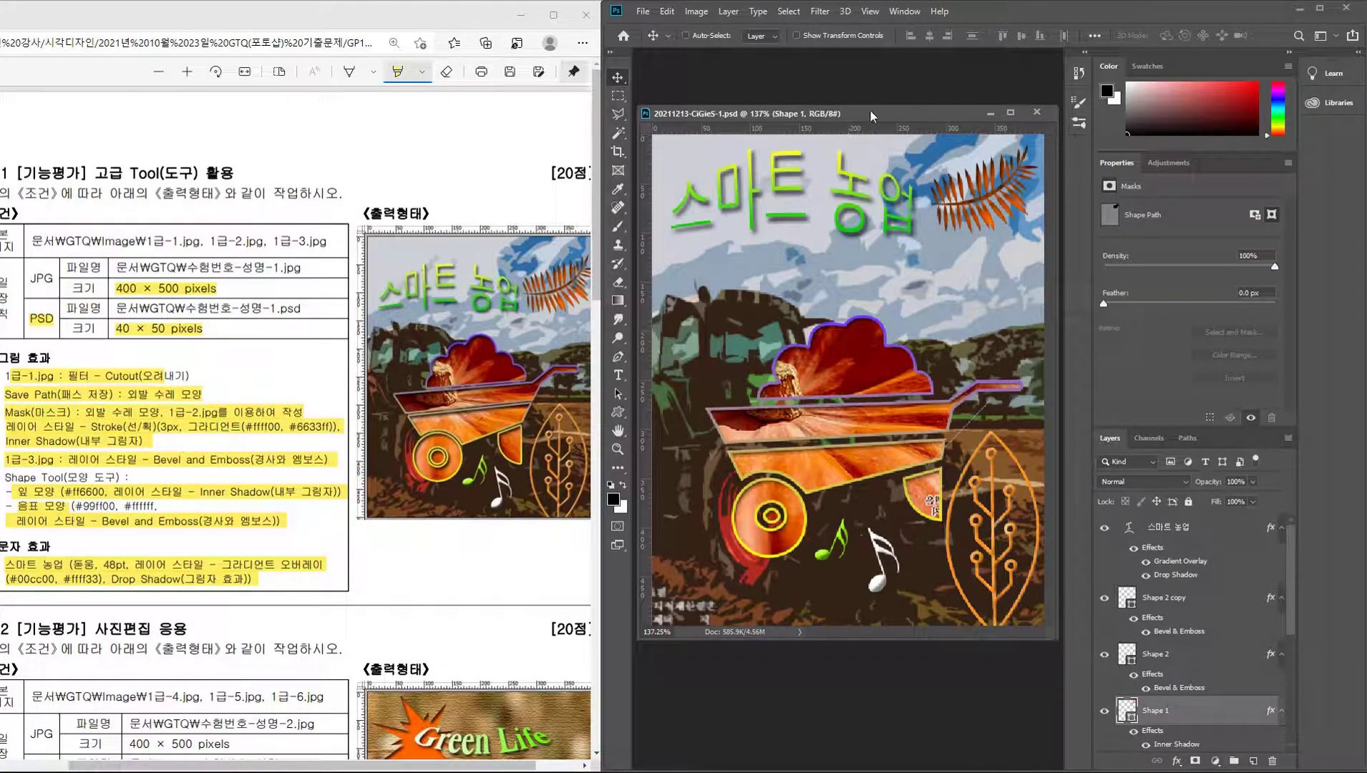
left_click(694, 12)
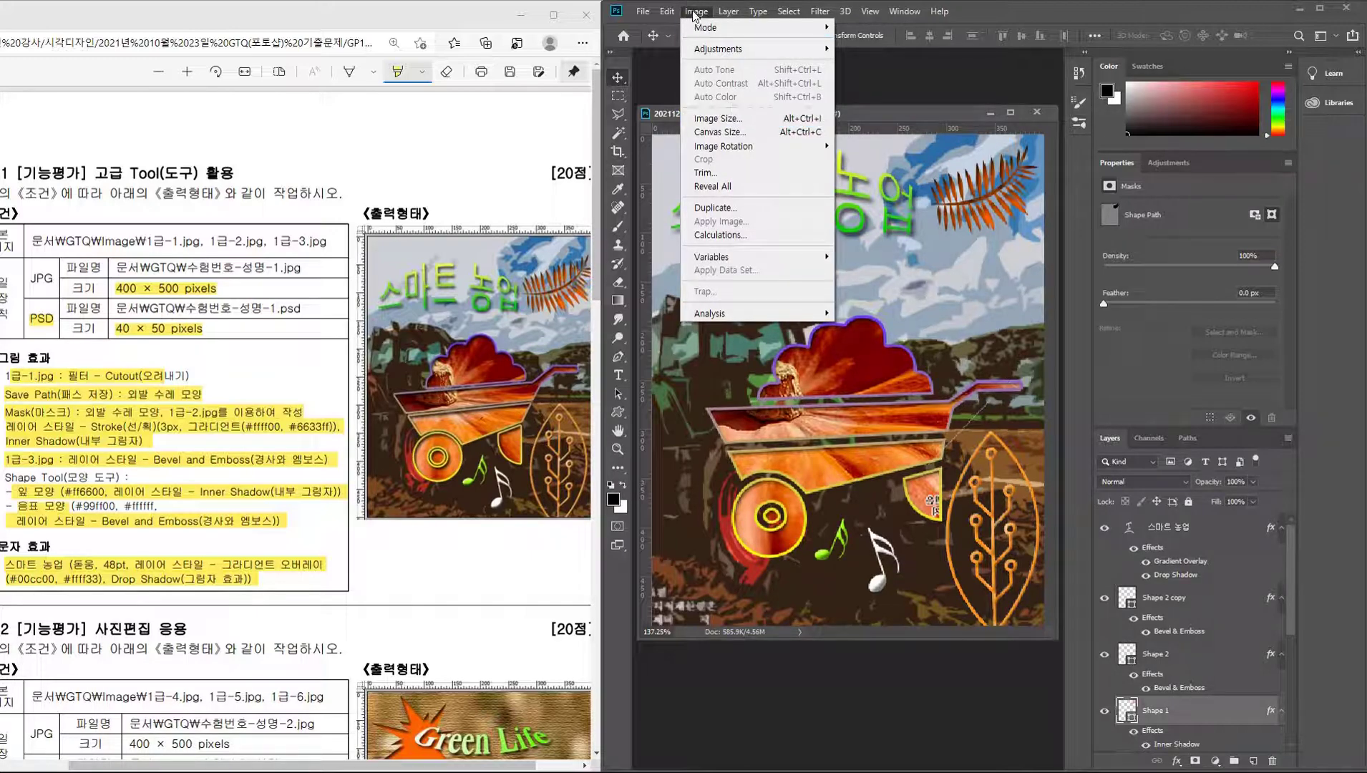
left_click(753, 125)
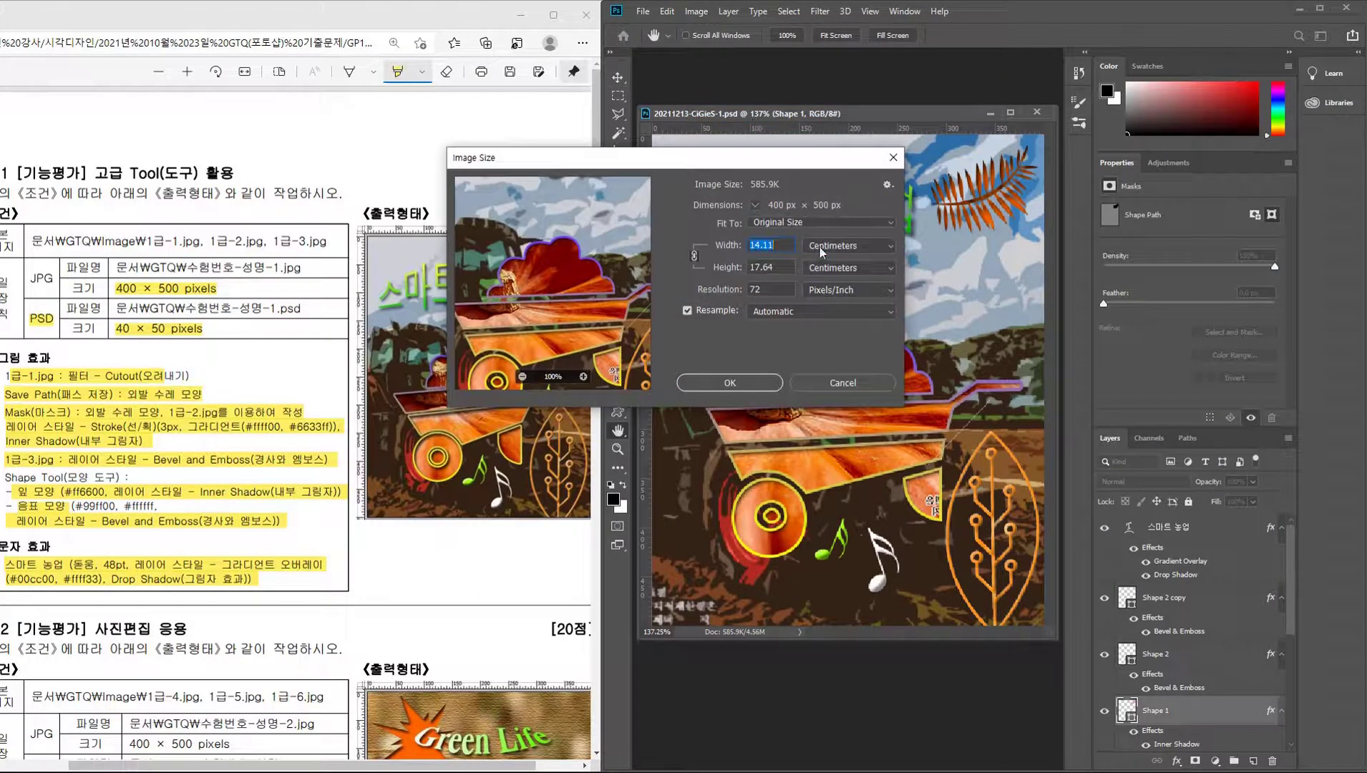
left_click(856, 249)
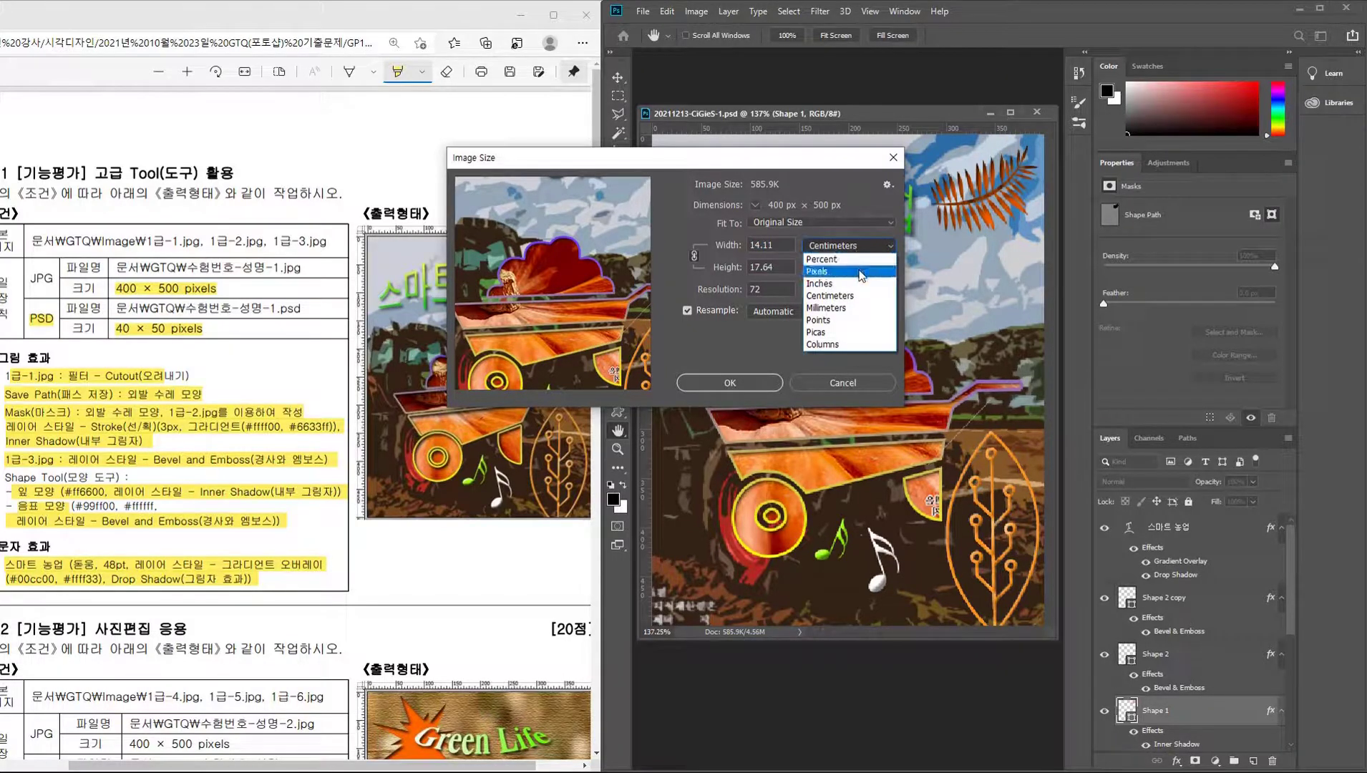
left_click(861, 273)
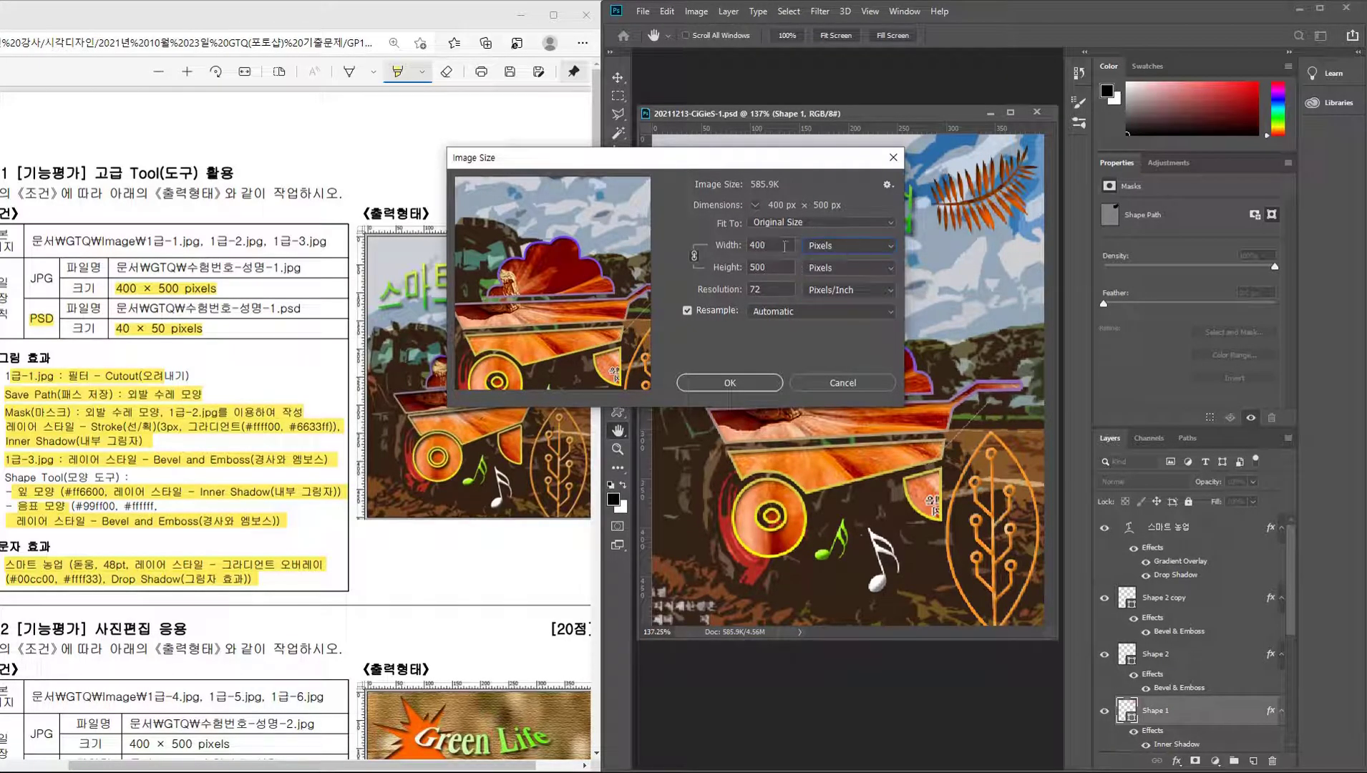
key("shift+Tab")
type("40")
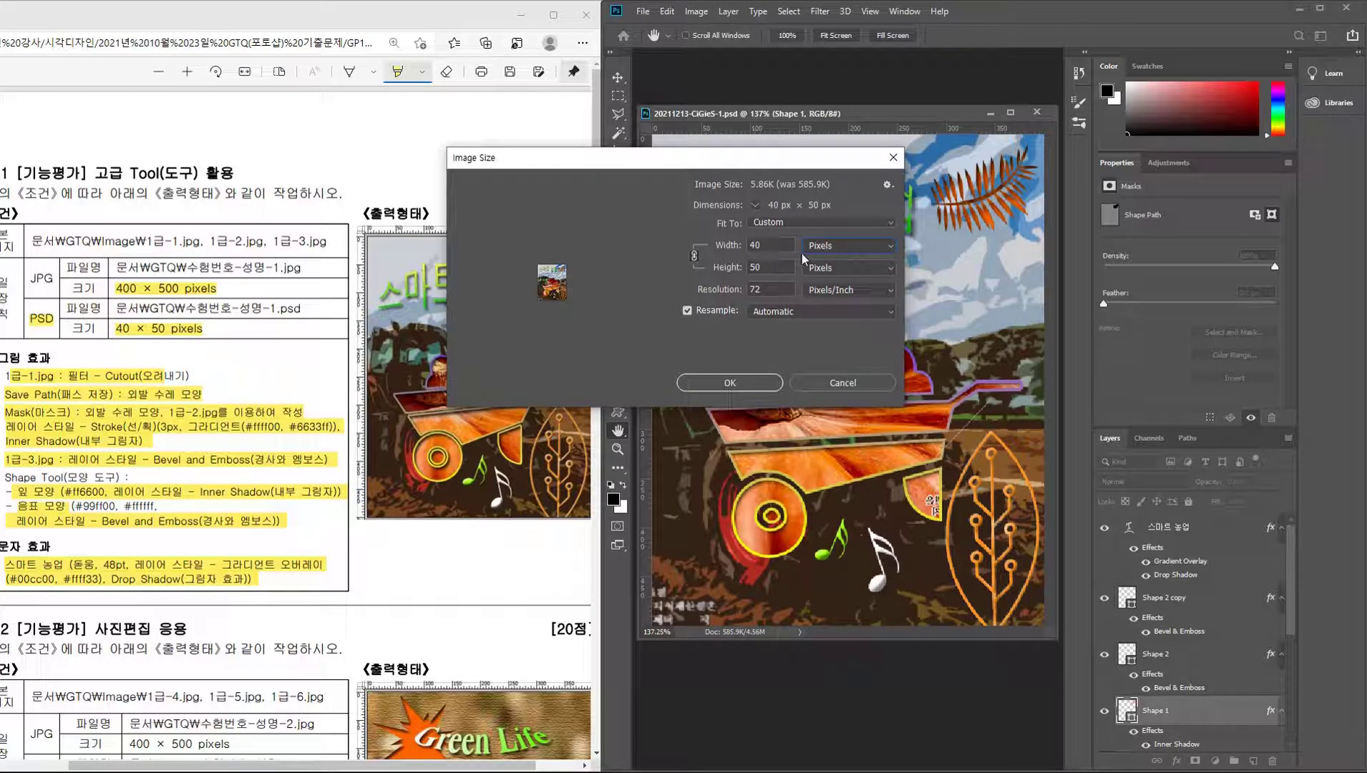
left_click(733, 381)
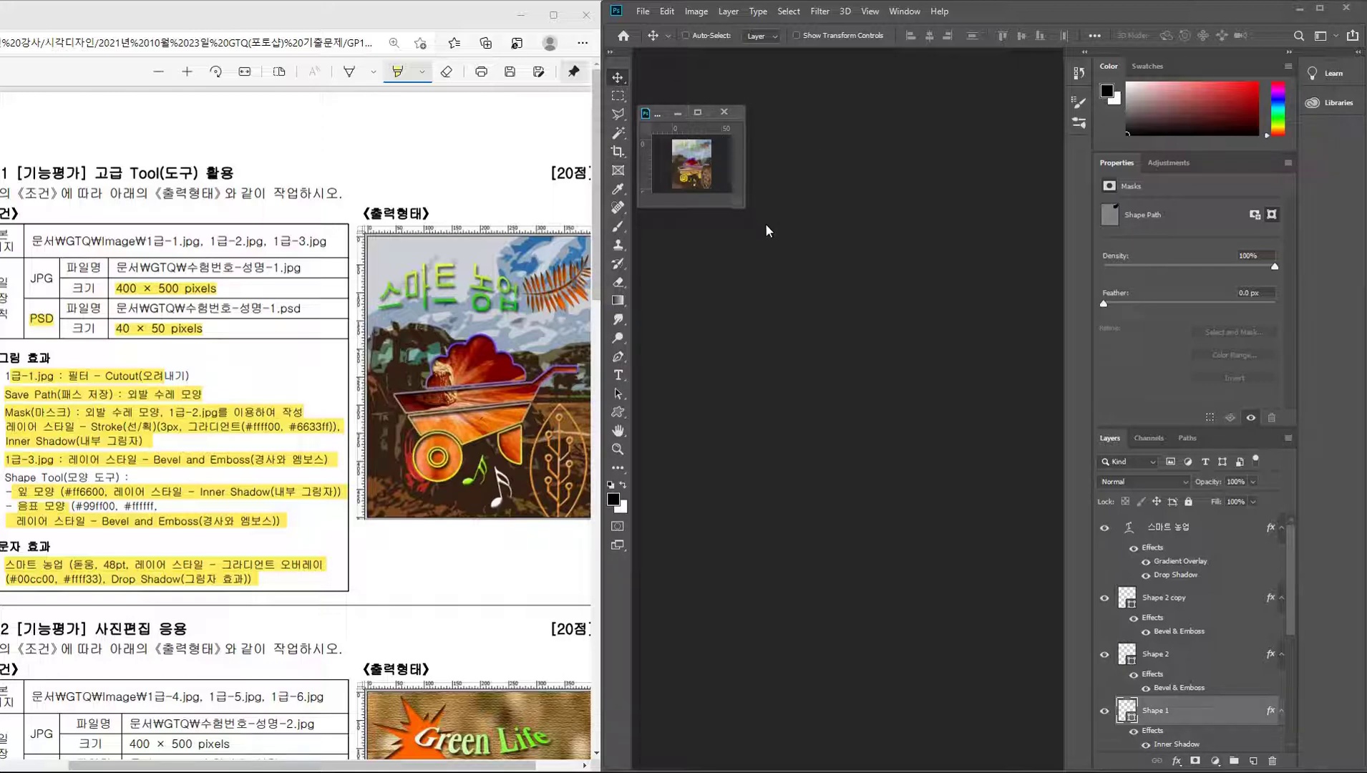
Save the resized image over the PSD and show the 시각디자인 folder in File Explorer.
key("ctrl")
left_click(642, 12)
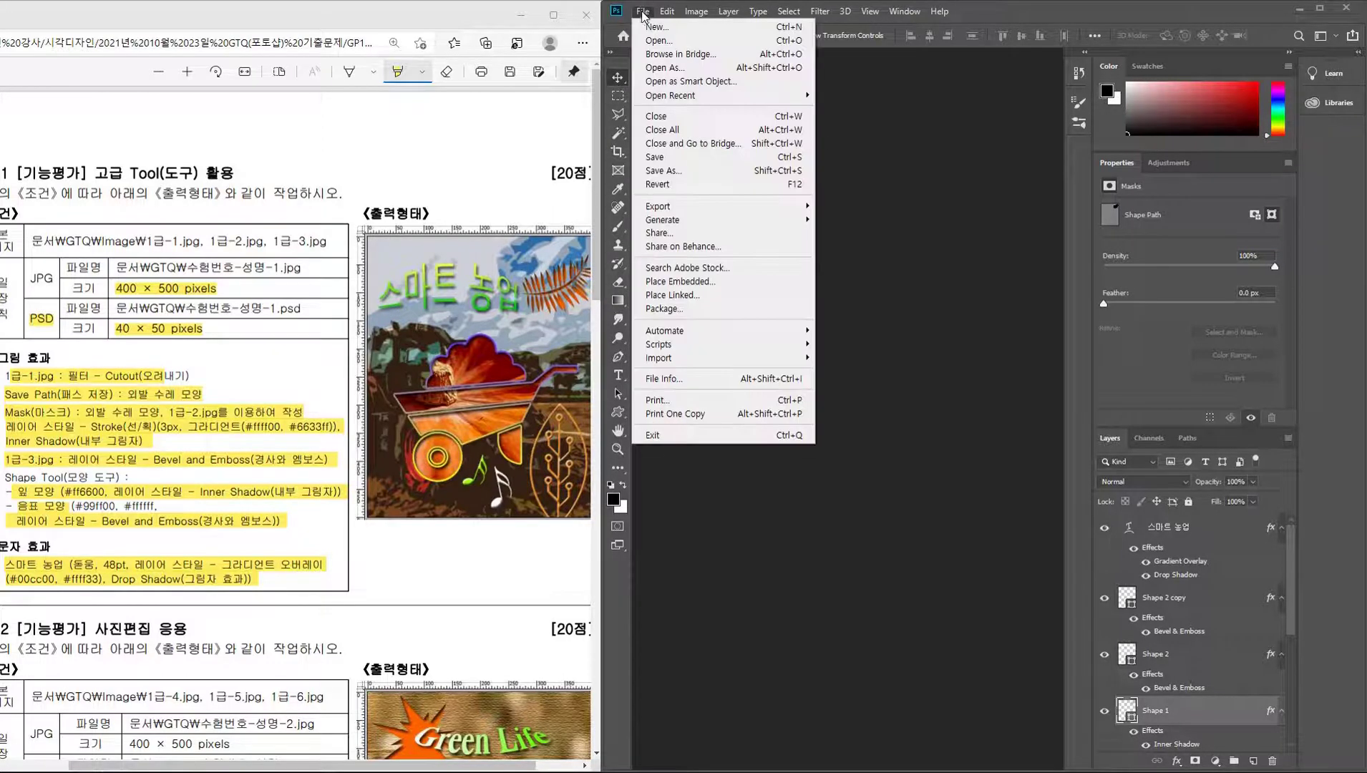
left_click(725, 156)
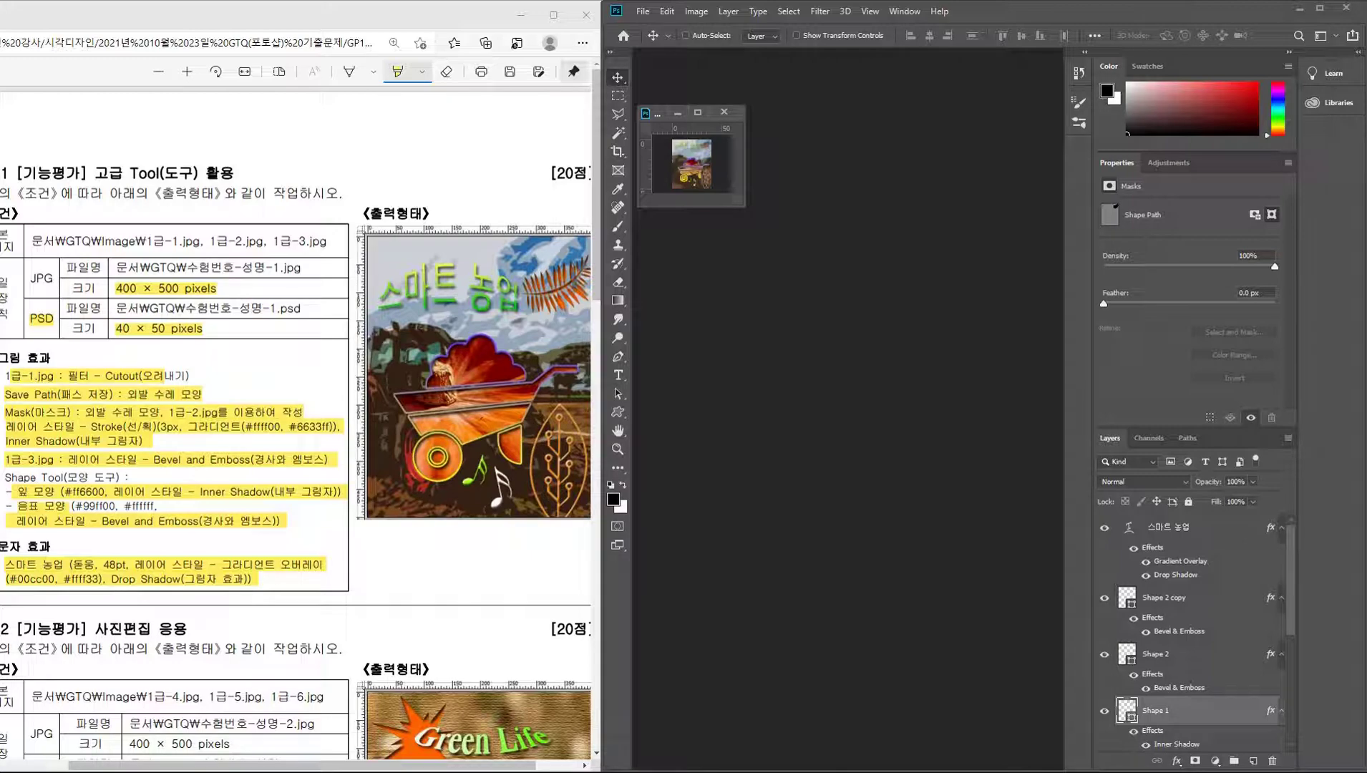
left_click(1077, 770)
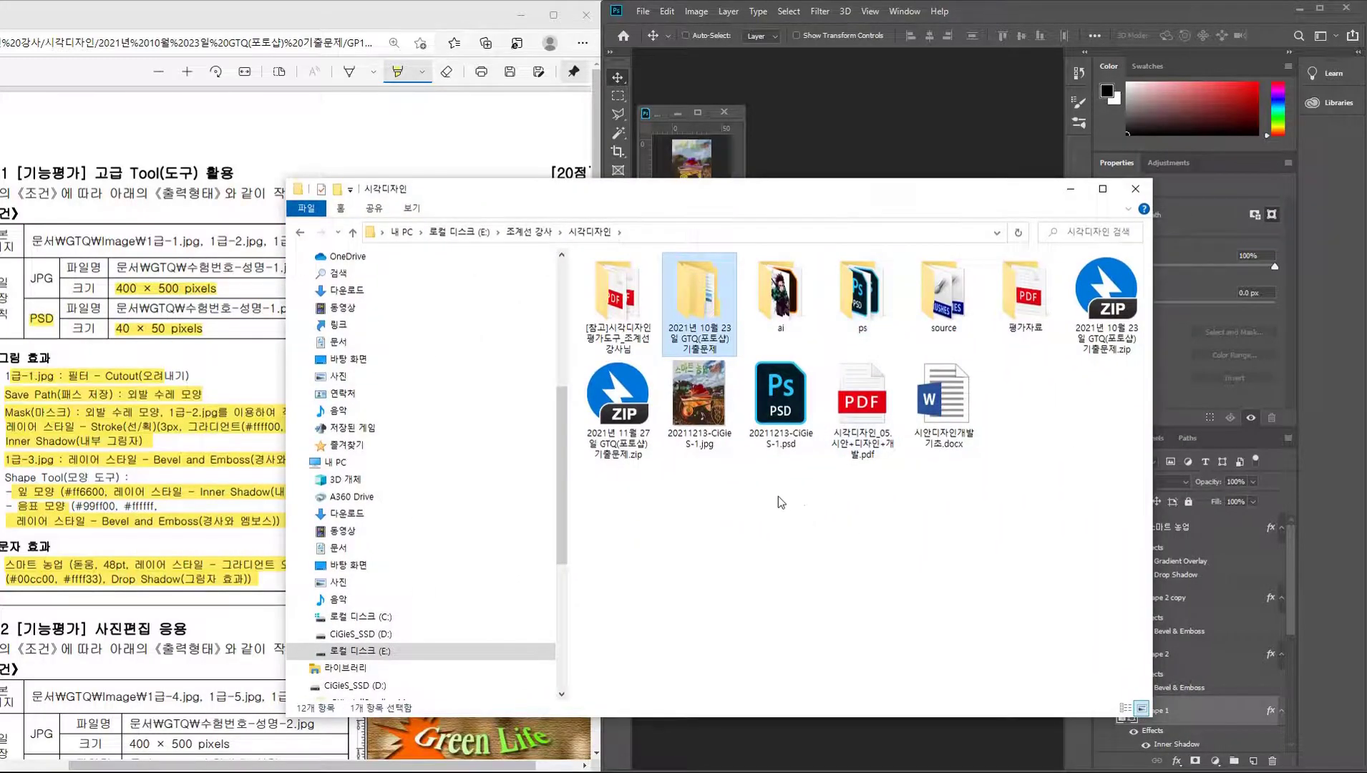